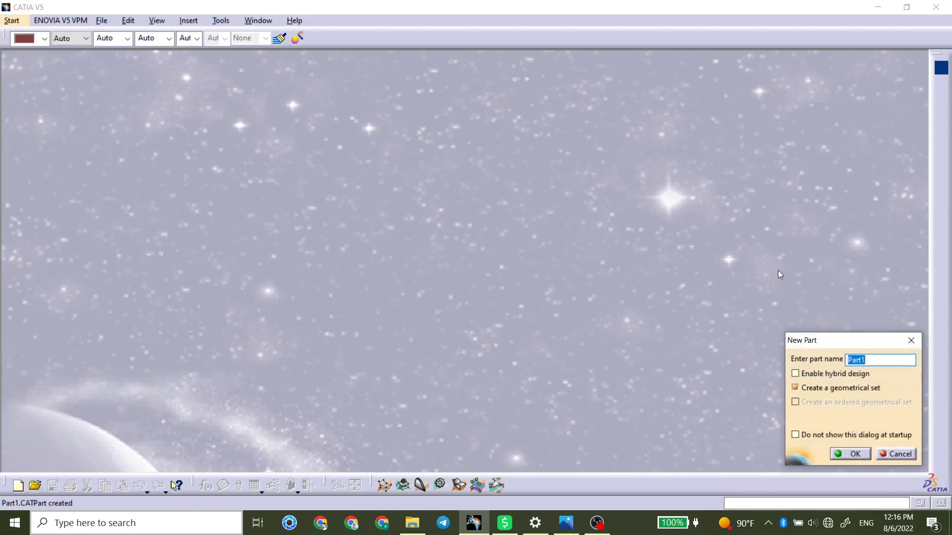
Name the new part l22 and create it.
text(l22)
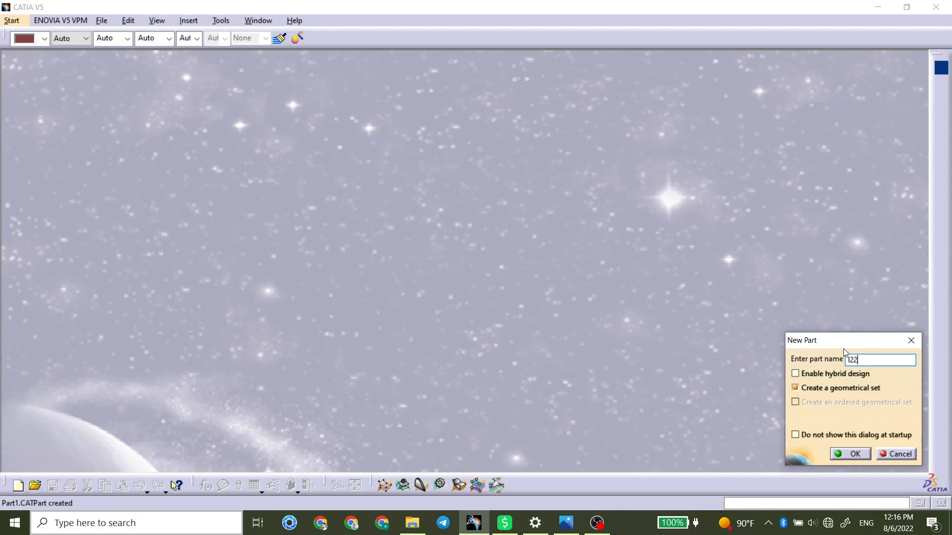
click(853, 458)
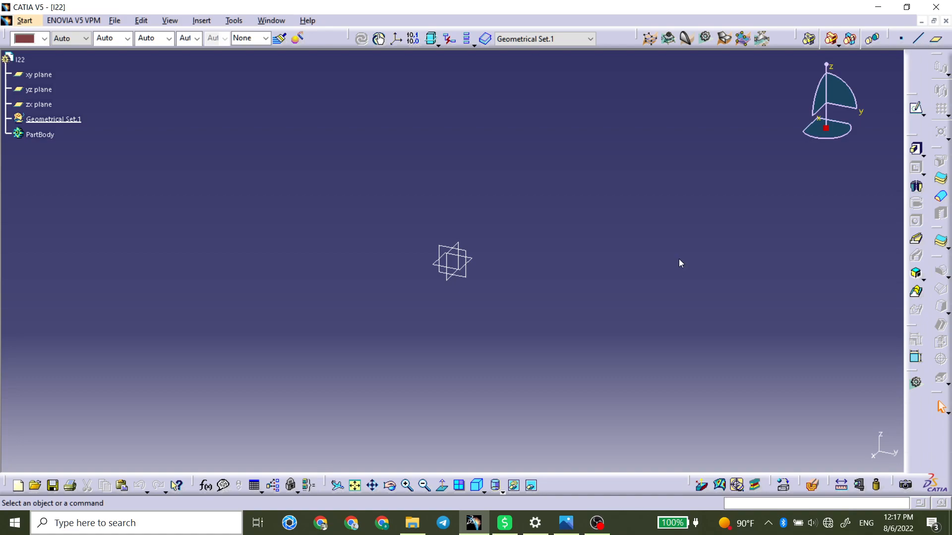
Show the L22.jpeg reference drawing and arrange it side by side with the part window.
click(916, 108)
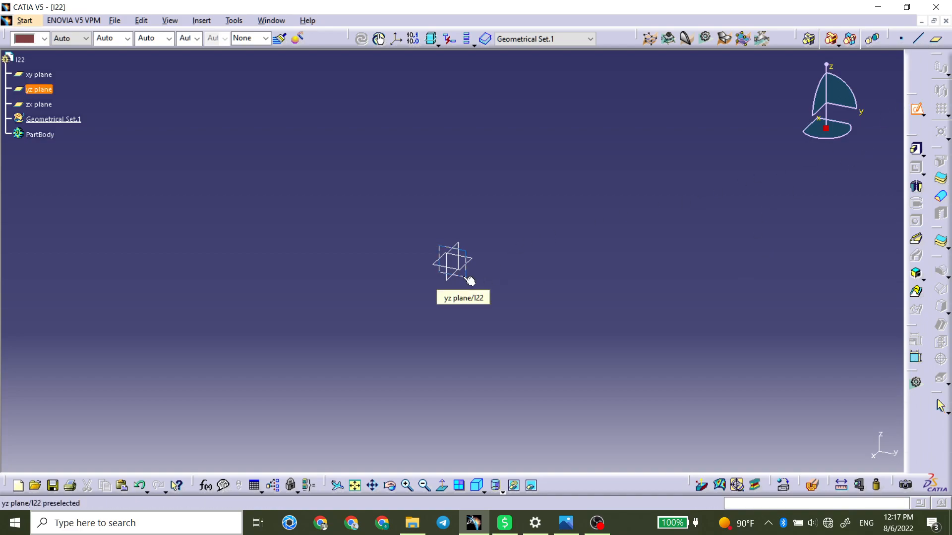
click(915, 110)
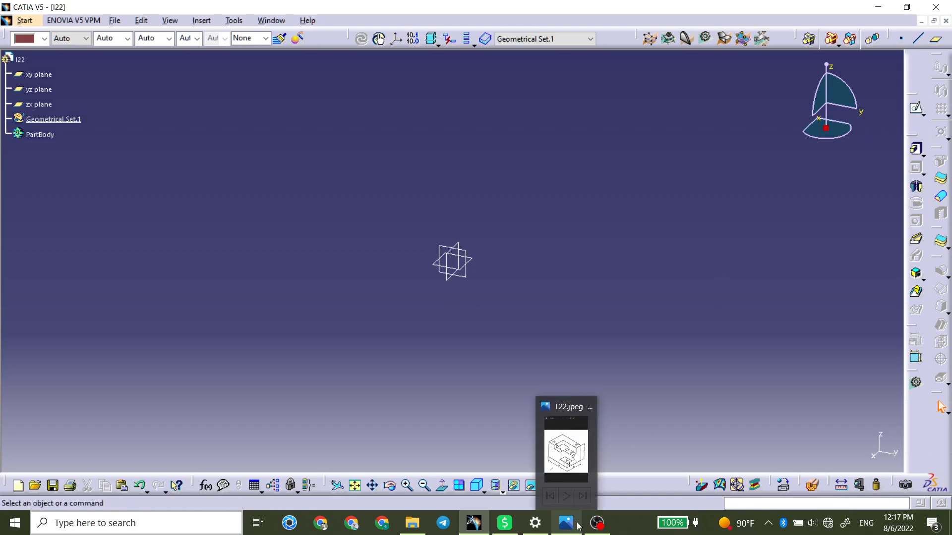
click(579, 526)
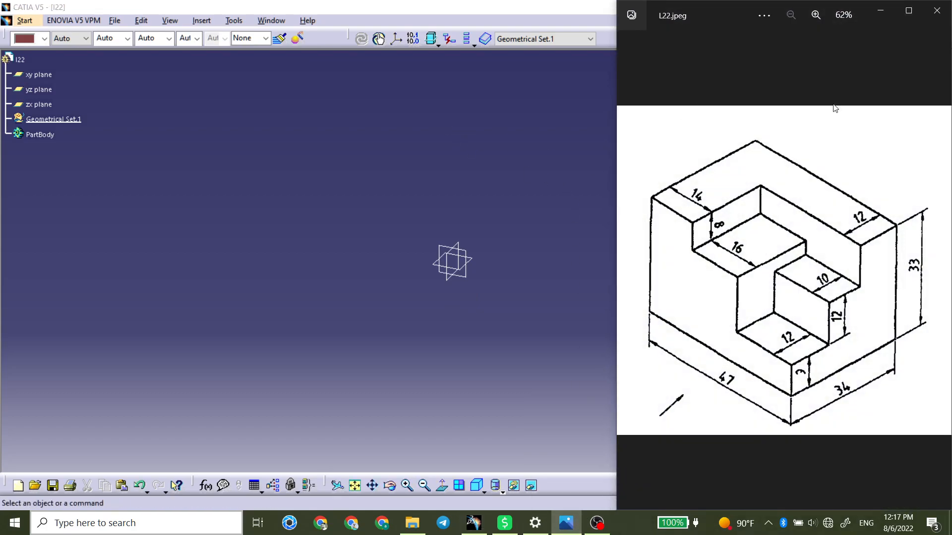
click(596, 14)
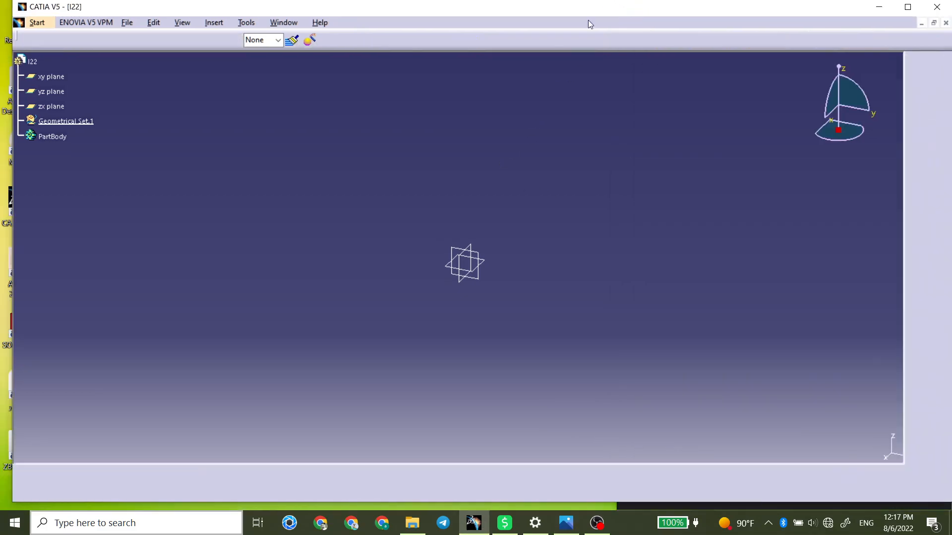
double_click(621, 12)
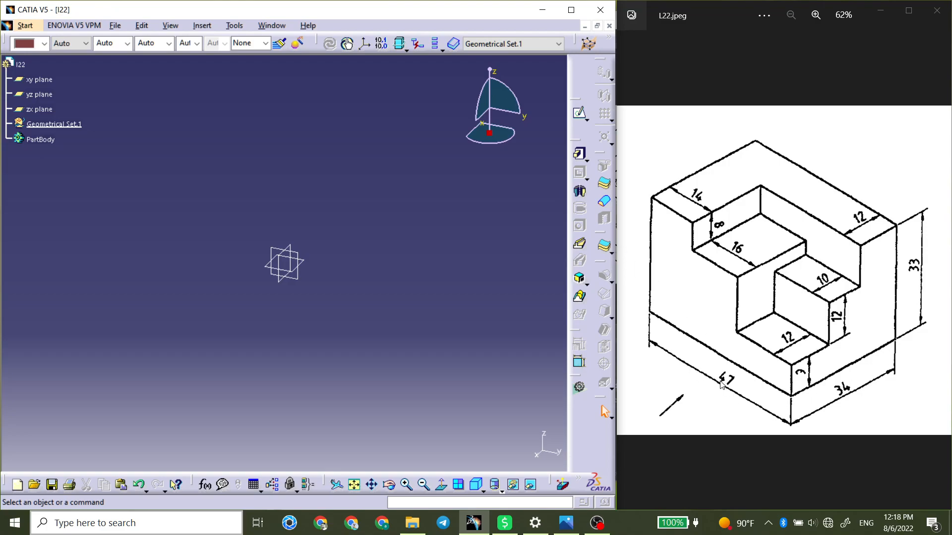
Sketch a centered rectangle about 98 by 97 mm at the origin on the xy plane.
click(579, 113)
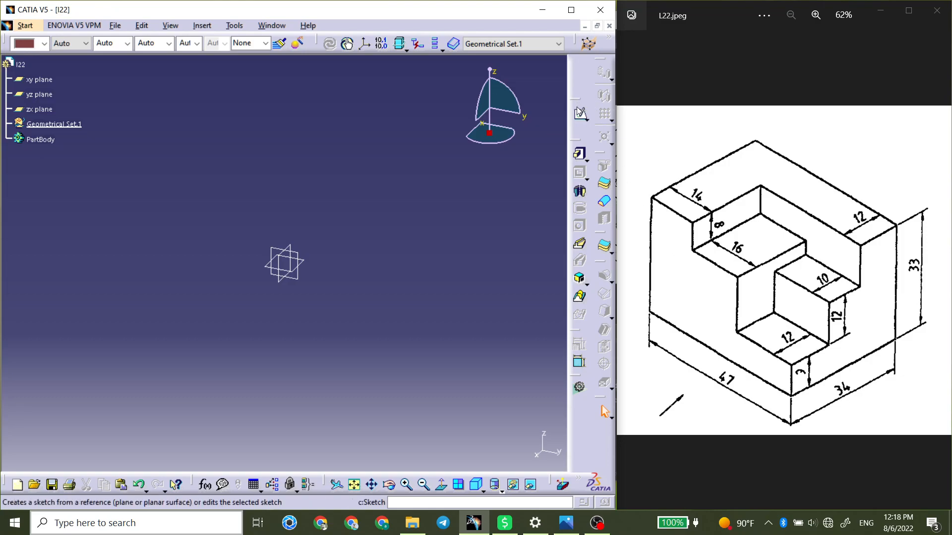
click(300, 259)
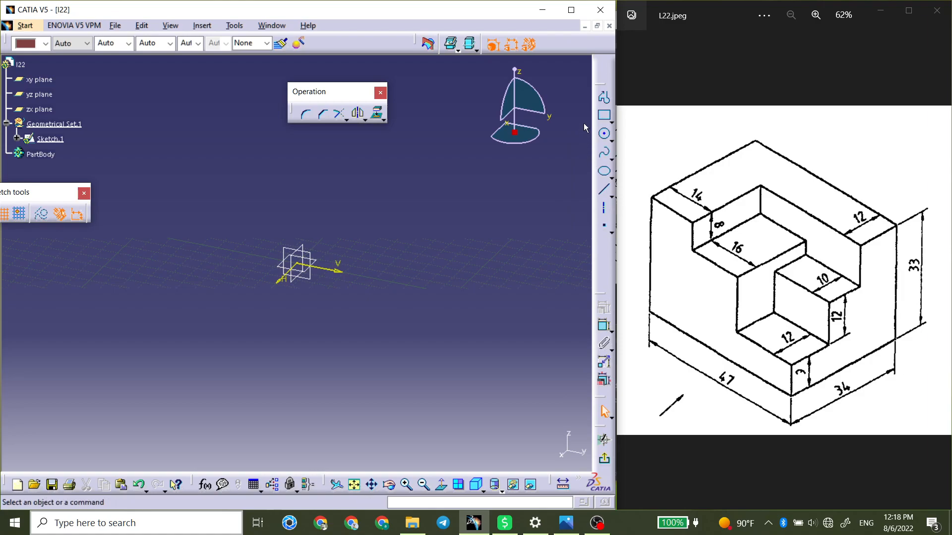
click(611, 122)
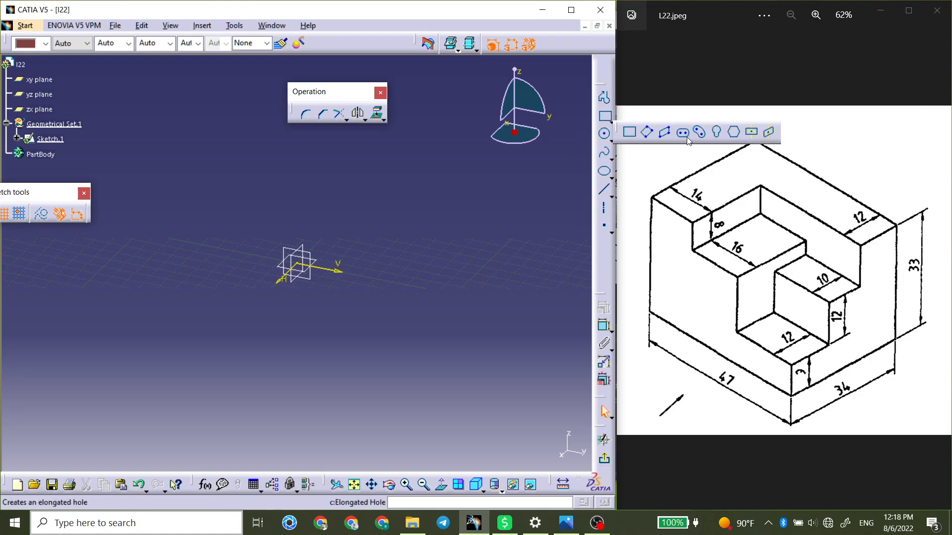
click(751, 133)
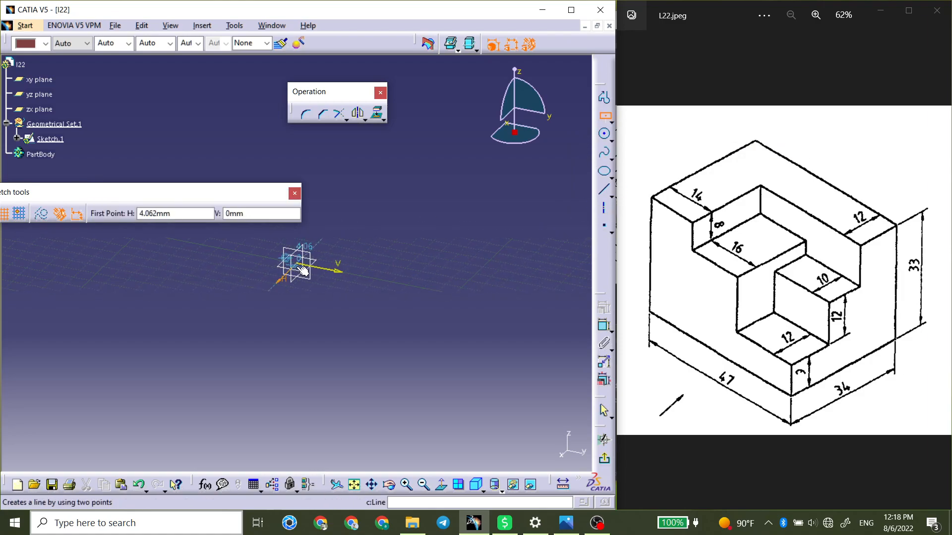
click(299, 268)
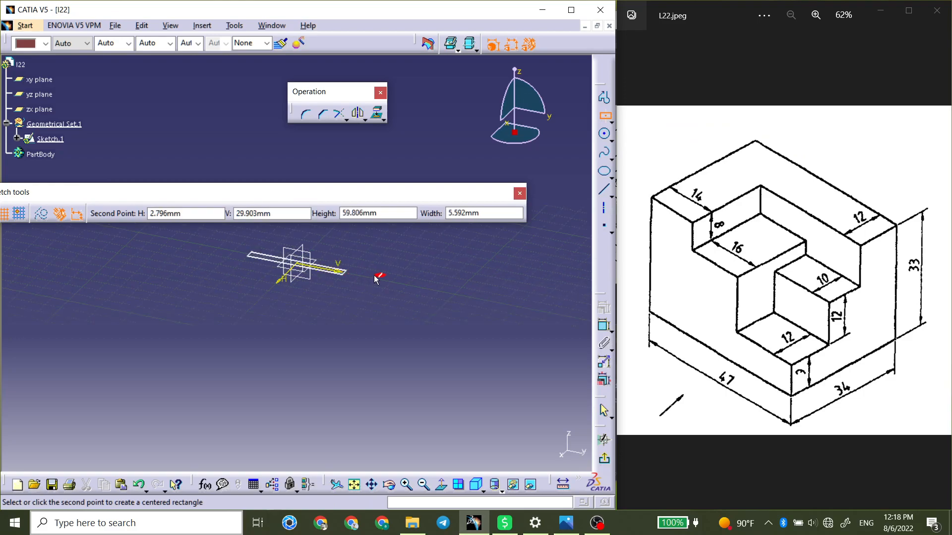
click(409, 245)
Dimension the rectangle's side along the H axis and set it to 34 mm.
click(603, 325)
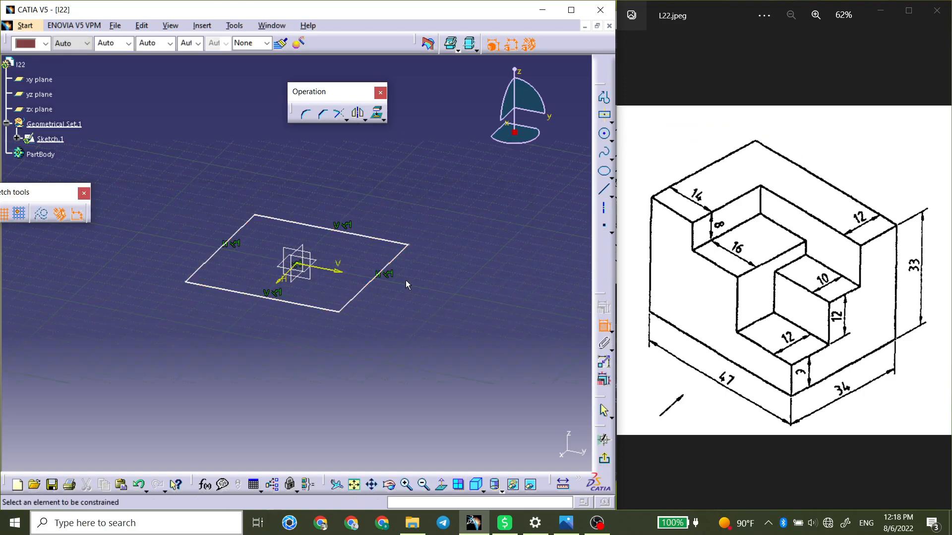
click(389, 263)
double_click(456, 286)
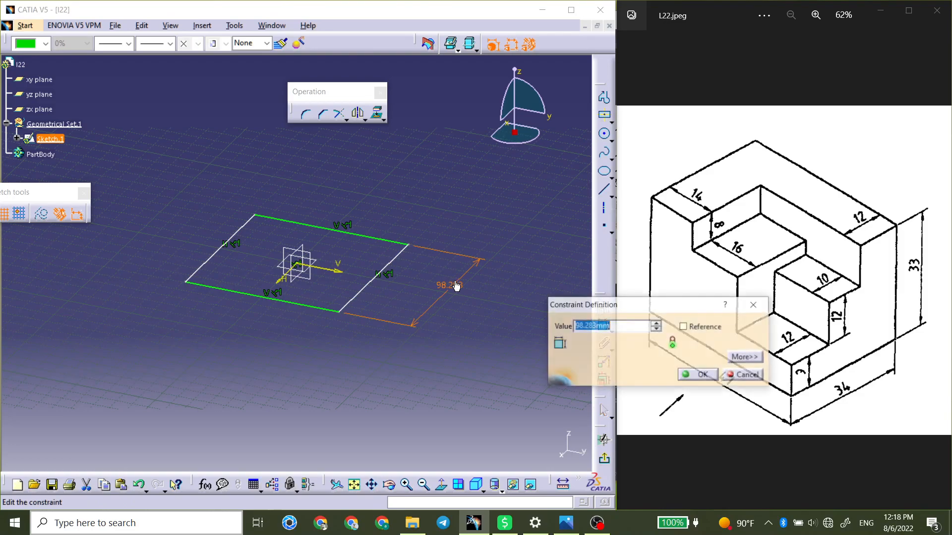
text(47)
key(Return)
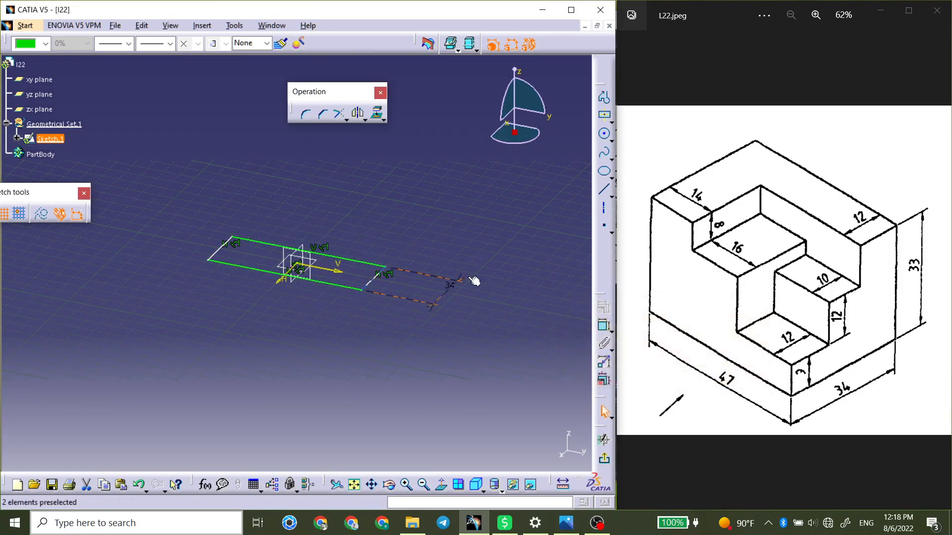
Dimension the rectangle's side along the V axis and set it to 47 mm.
click(604, 326)
click(336, 290)
double_click(289, 314)
text(47)
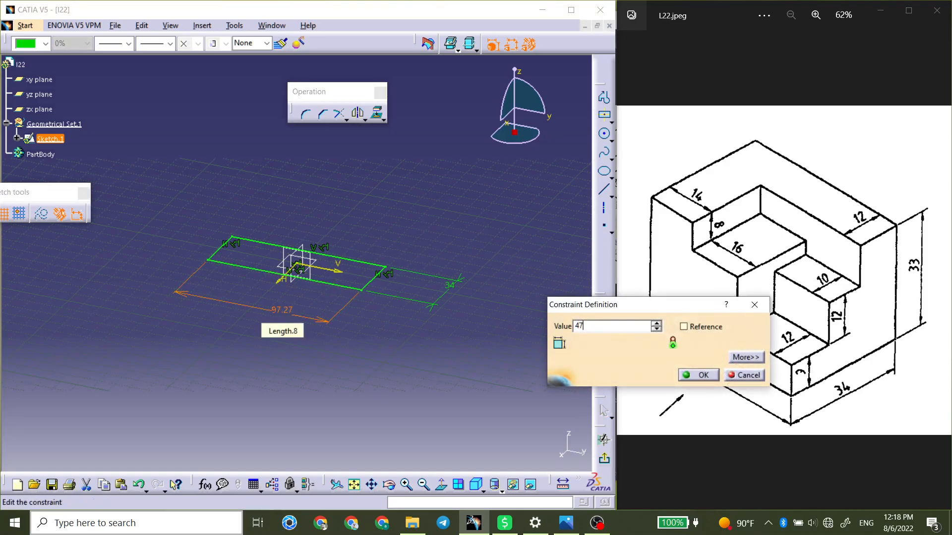
key(Return)
click(409, 224)
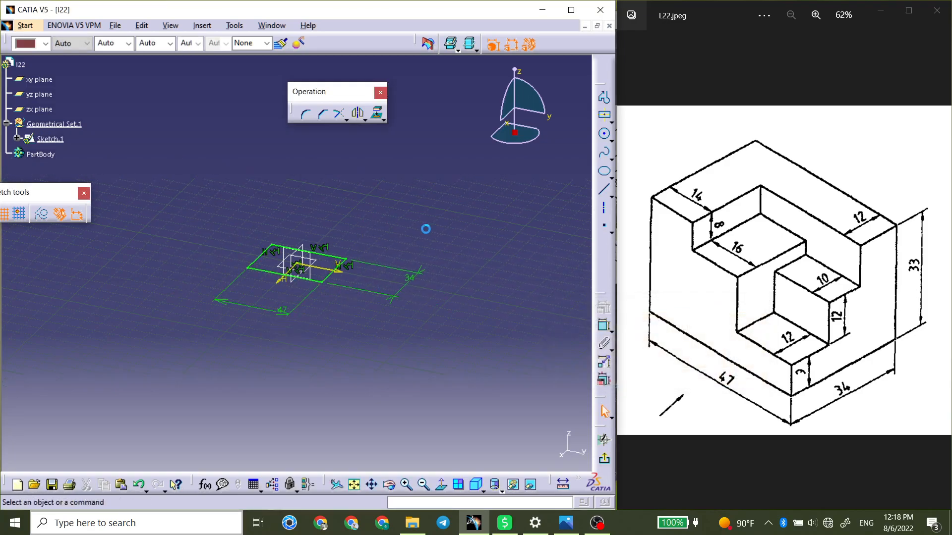
Exit the sketch and pad the rectangle to a length of 33 mm.
click(604, 459)
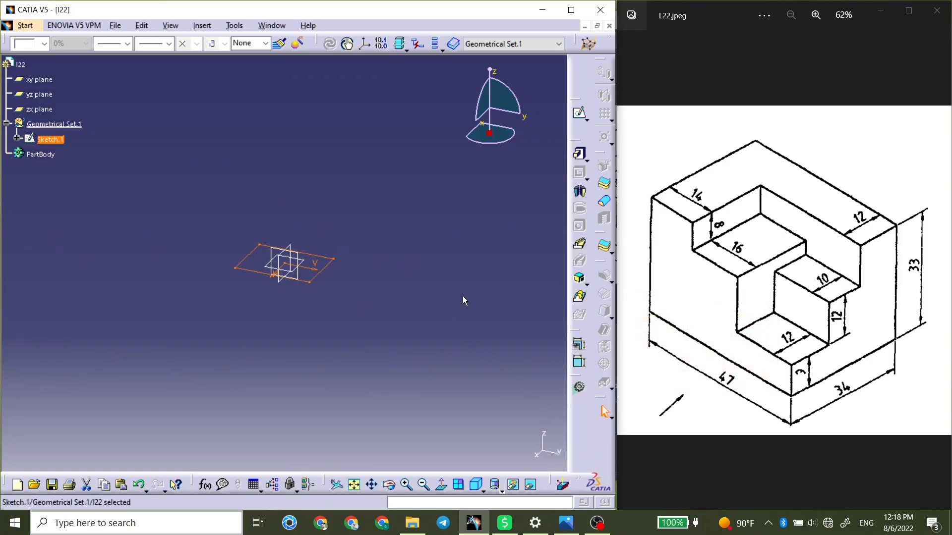
click(580, 154)
key(Return)
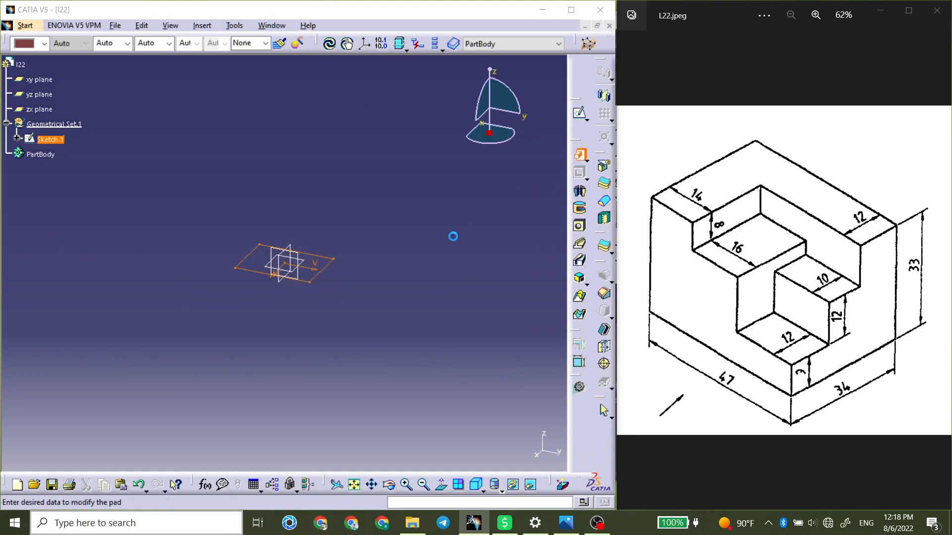
text(33)
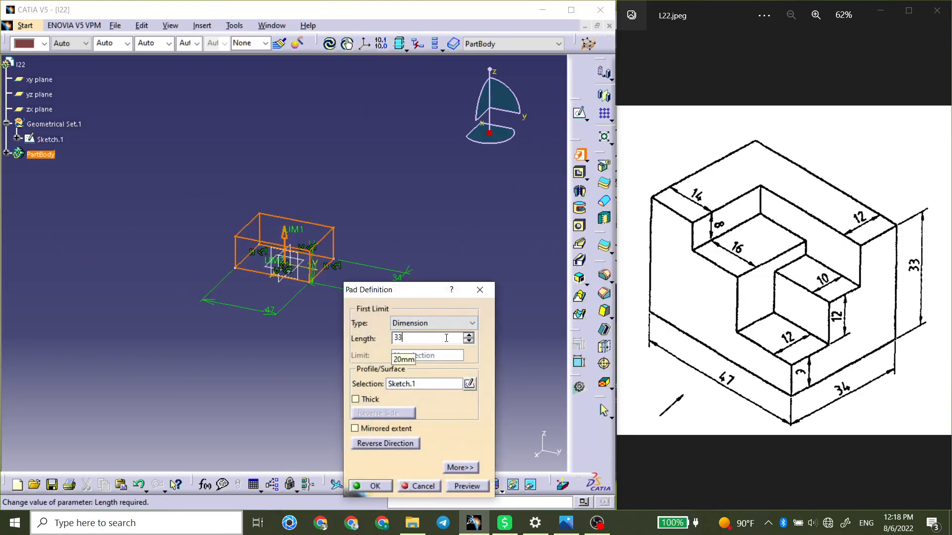
key(Return)
scroll(378, 325, down, 1)
mouse_move(372, 324)
middle_down()
mouse_move(410, 223)
mouse_move(403, 262)
mouse_move(429, 236)
middle_up()
click(429, 236)
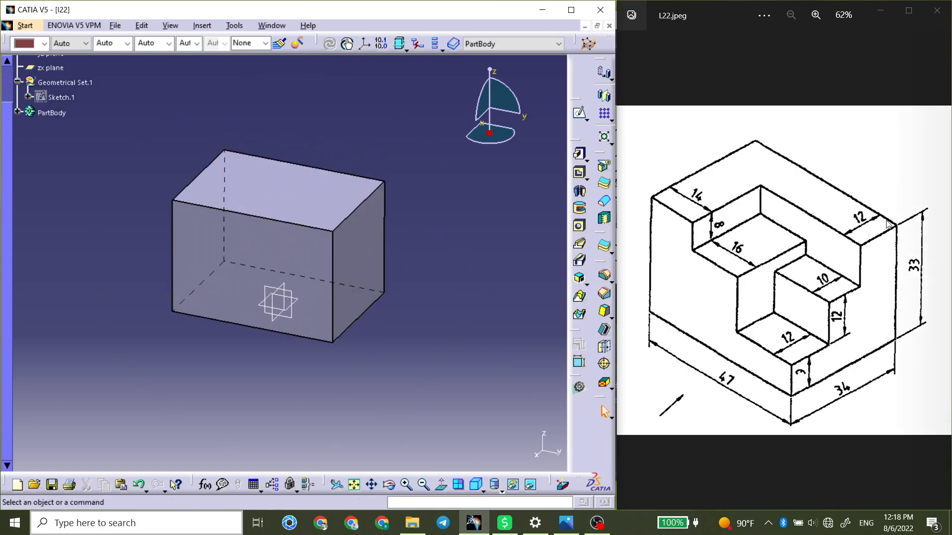
Sketch a rectangle about 23 by 15 mm on the block's upper face, near its front corner.
click(385, 223)
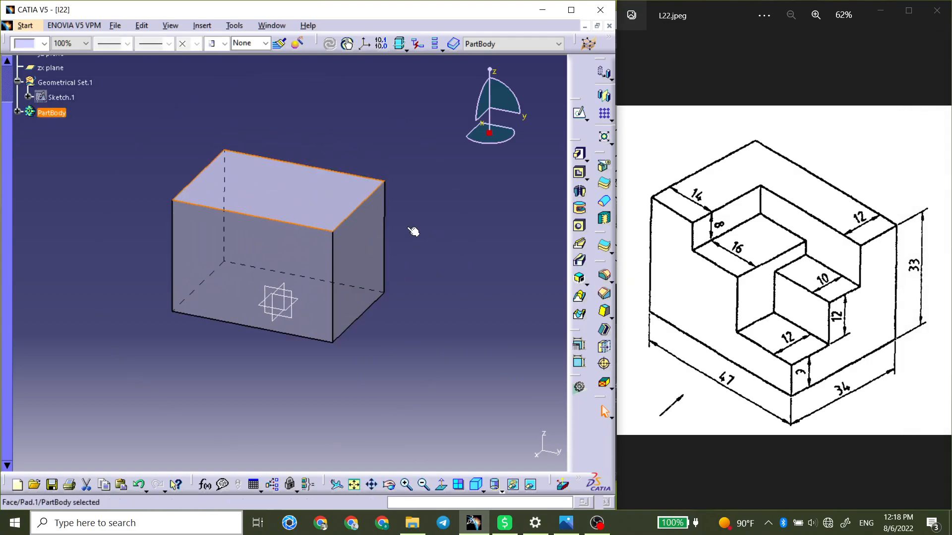
click(578, 113)
click(333, 193)
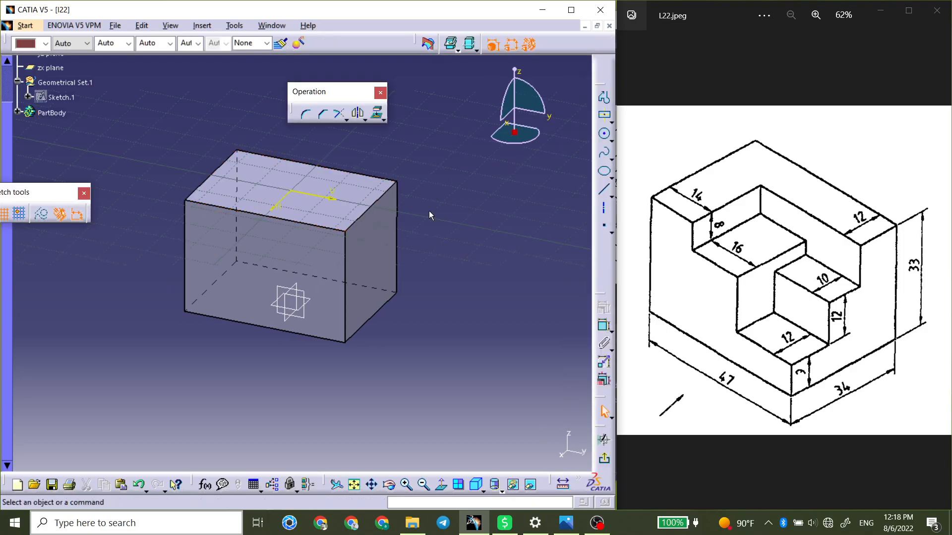
click(611, 122)
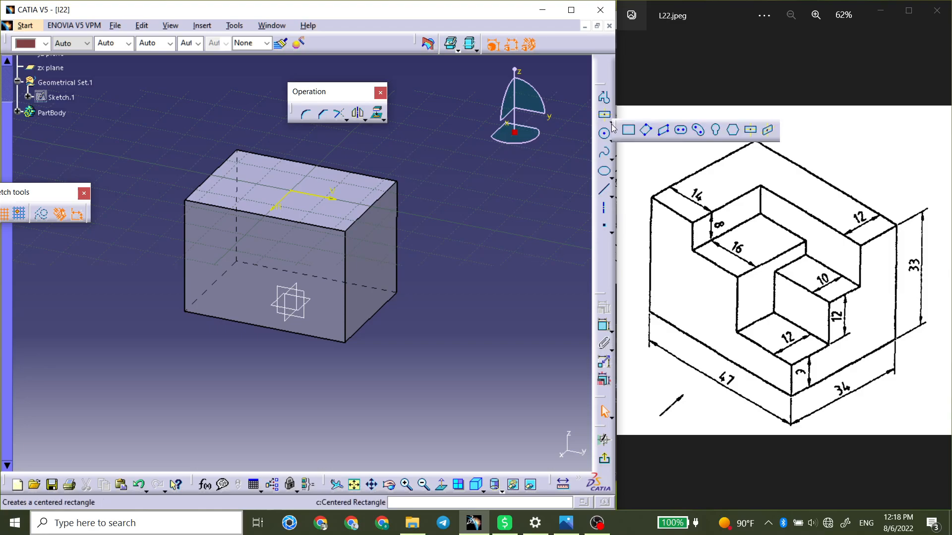
click(606, 128)
click(365, 199)
middle_drag(319, 176, 365, 134)
click(311, 165)
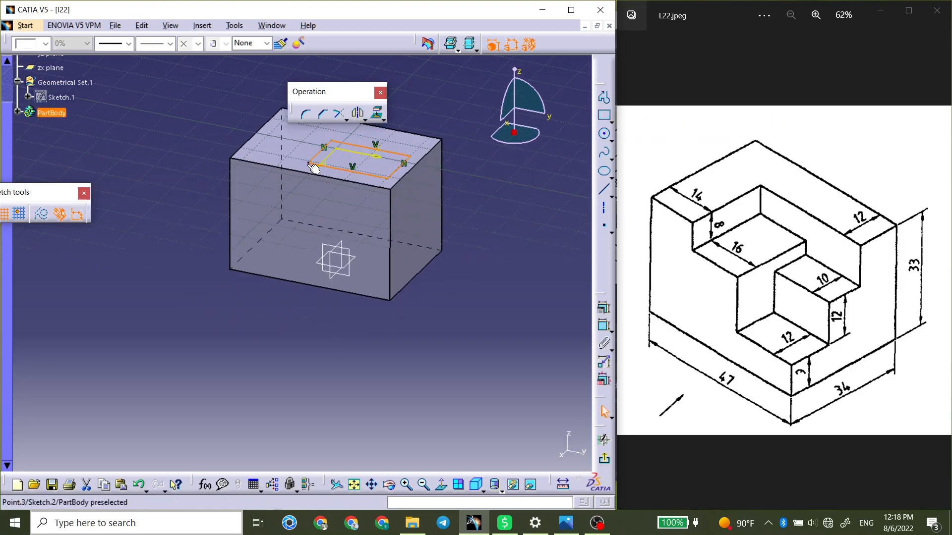
click(460, 214)
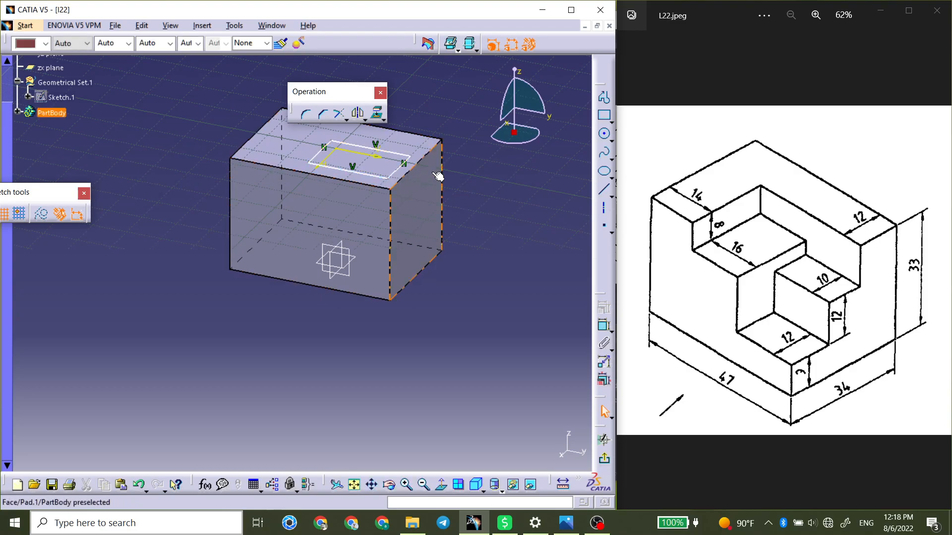
Make the rectangle's front corner coincident with the front corner of the block's upper face.
click(605, 328)
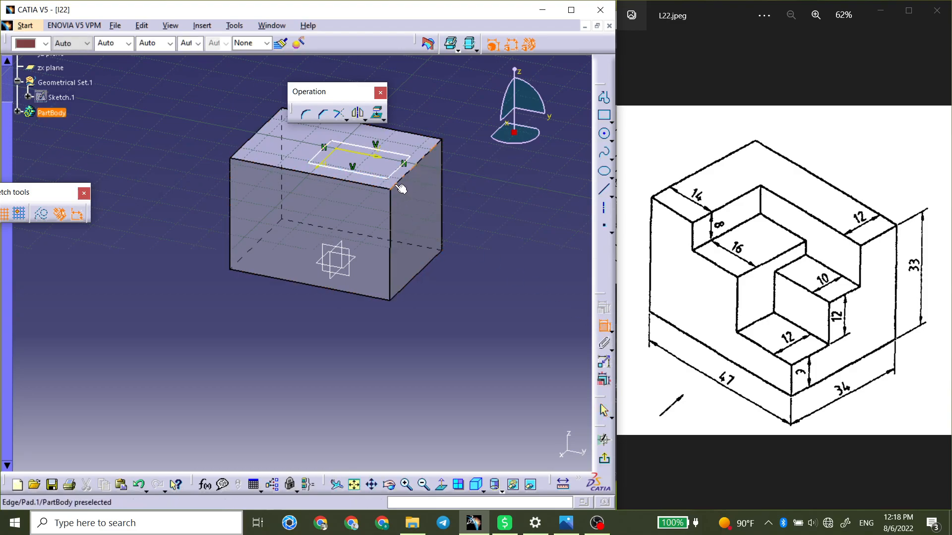
click(393, 182)
right_click(497, 201)
click(536, 292)
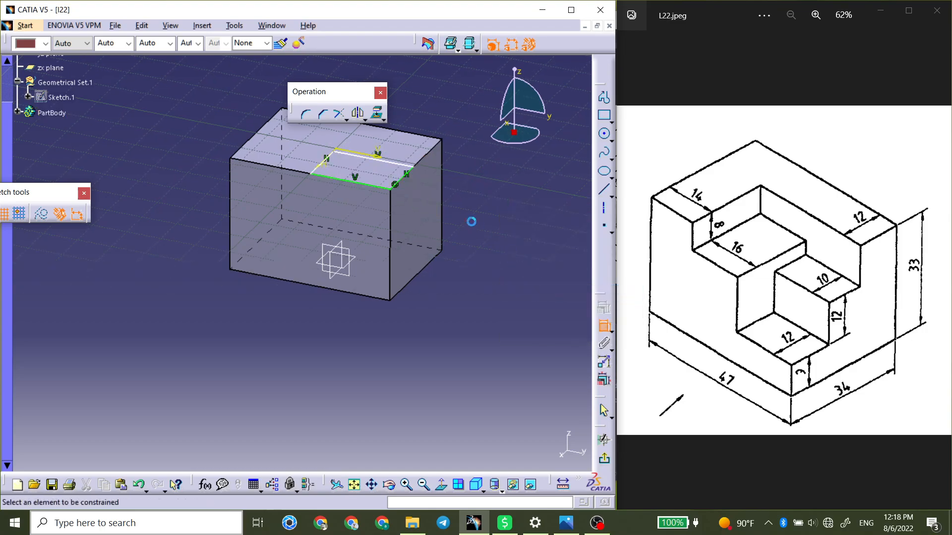
Dimension the rectangle's side along the block's 34 mm edge and set it to 22 mm.
click(399, 186)
click(510, 203)
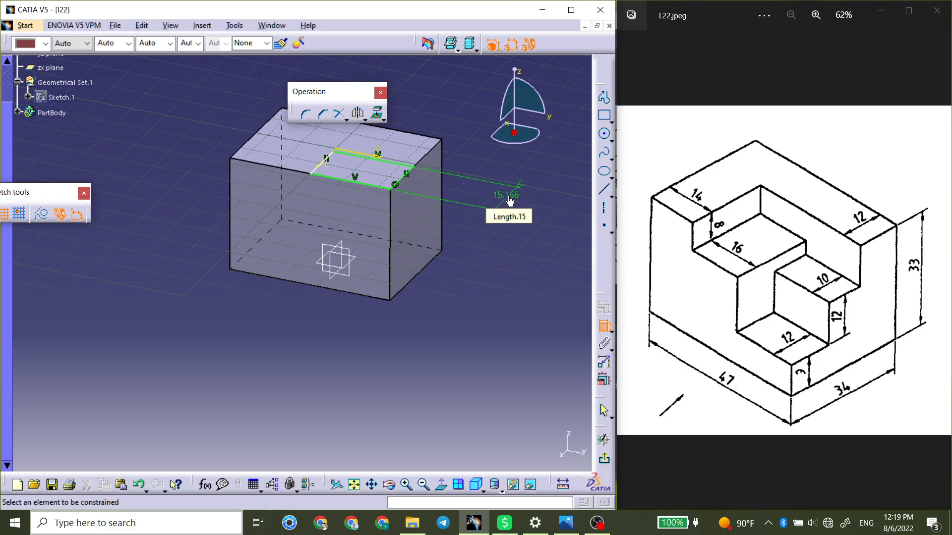
double_click(510, 198)
text(22)
key(Return)
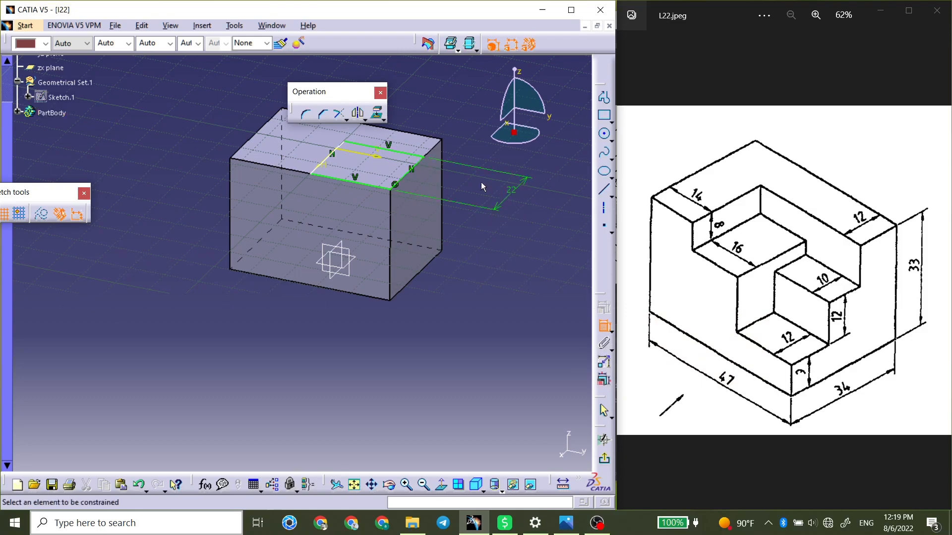
Dimension the rectangle's side along the block's 47 mm edge and set it to 33 mm.
click(346, 186)
click(267, 309)
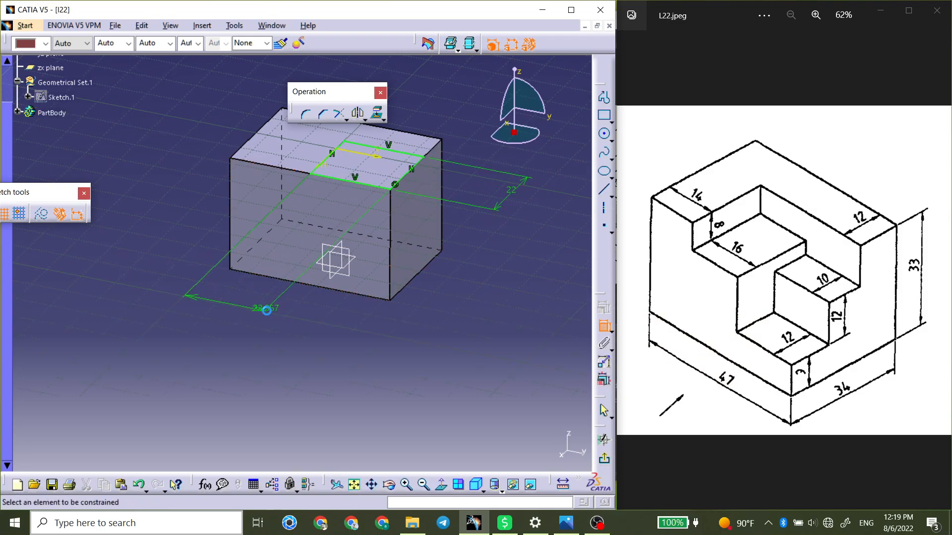
double_click(265, 308)
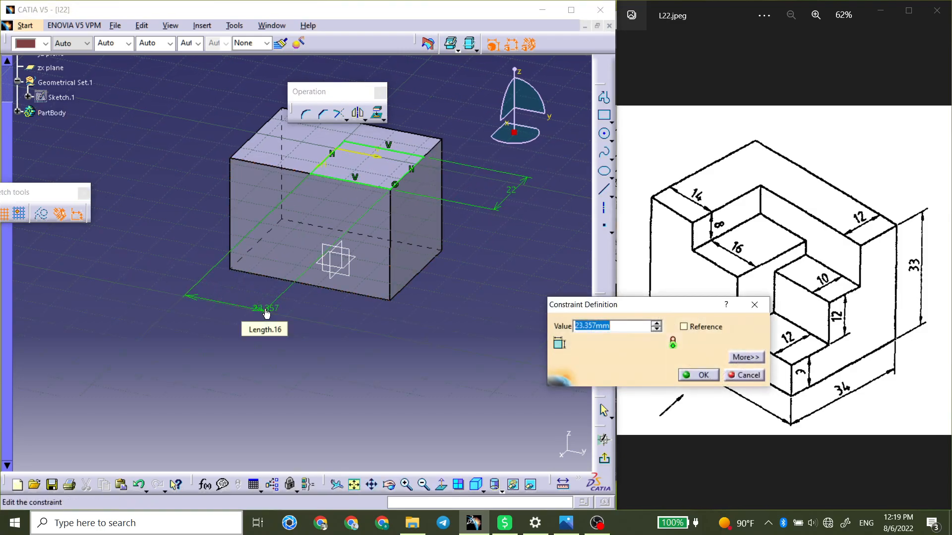
drag(639, 299, 657, 237)
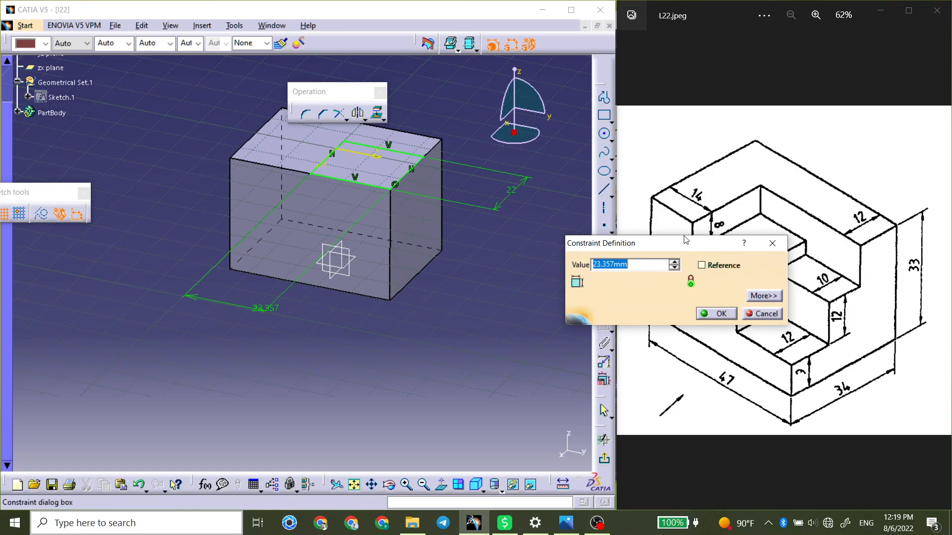
text(33)
click(699, 316)
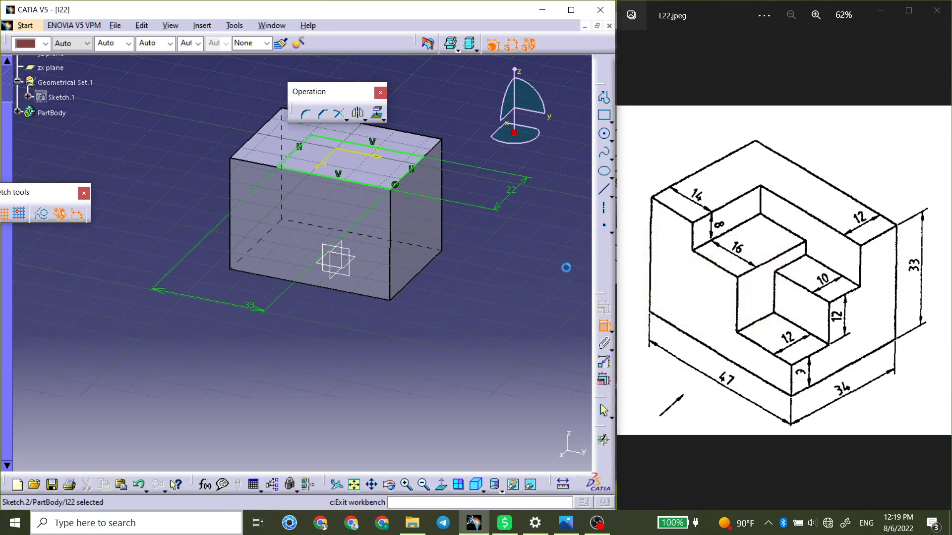
Finish the sketch and cut its rectangle into the block as an 8 mm deep pocket.
click(604, 459)
click(579, 172)
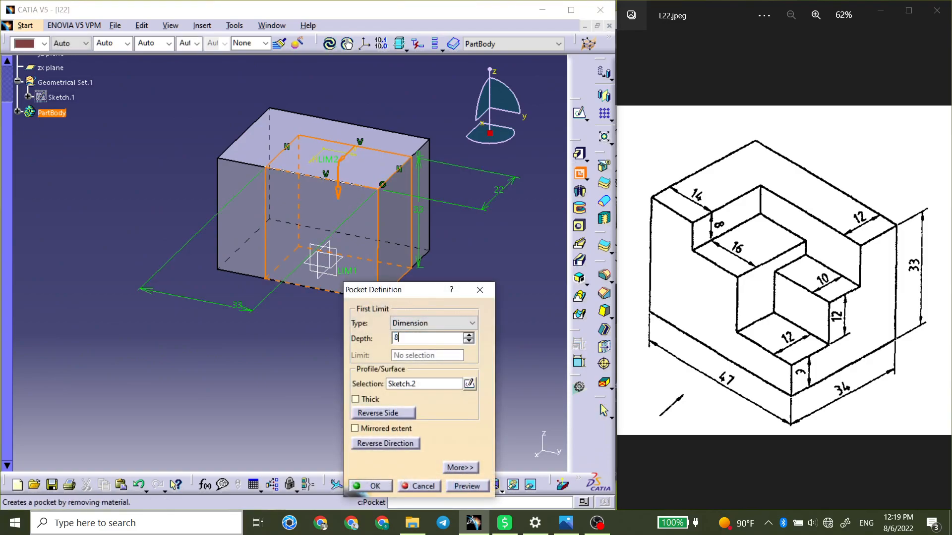
click(371, 486)
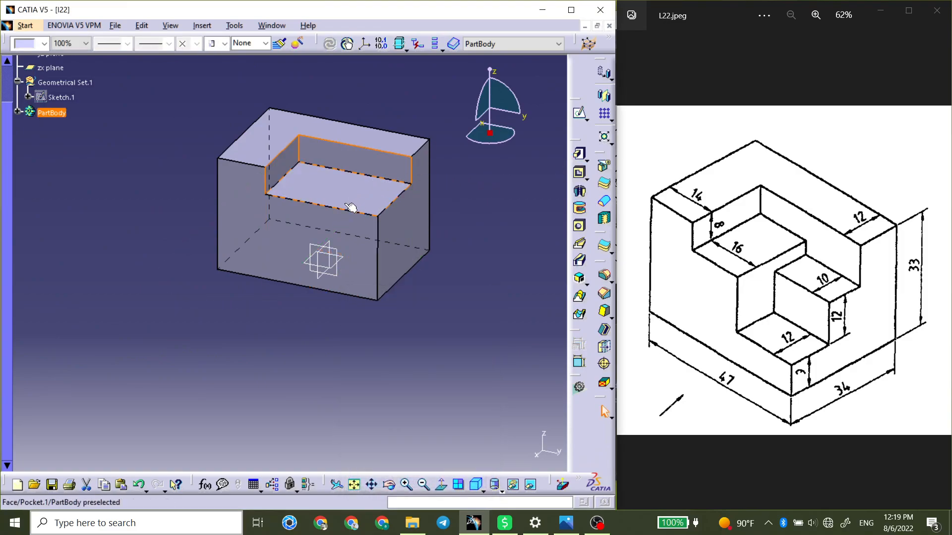
Sketch a rectangle about 12 mm wide along the block's 47 mm direction on the pocket floor, crossing its front edge.
click(365, 207)
click(579, 113)
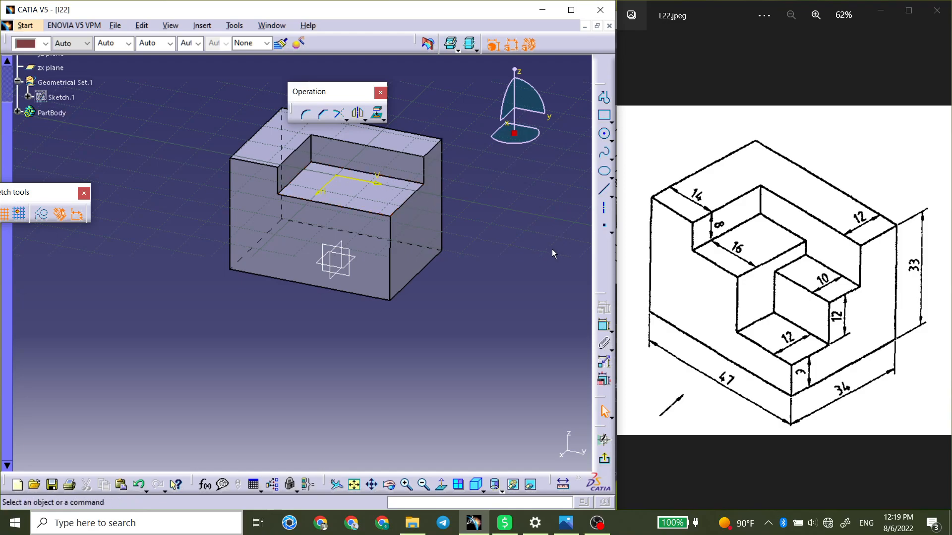
click(603, 115)
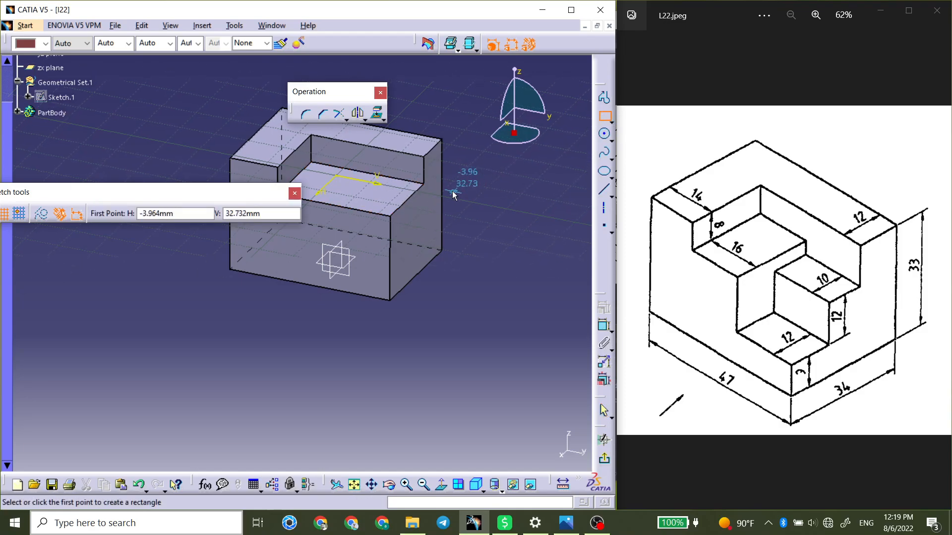
click(412, 196)
middle_drag(356, 247, 355, 328)
click(331, 308)
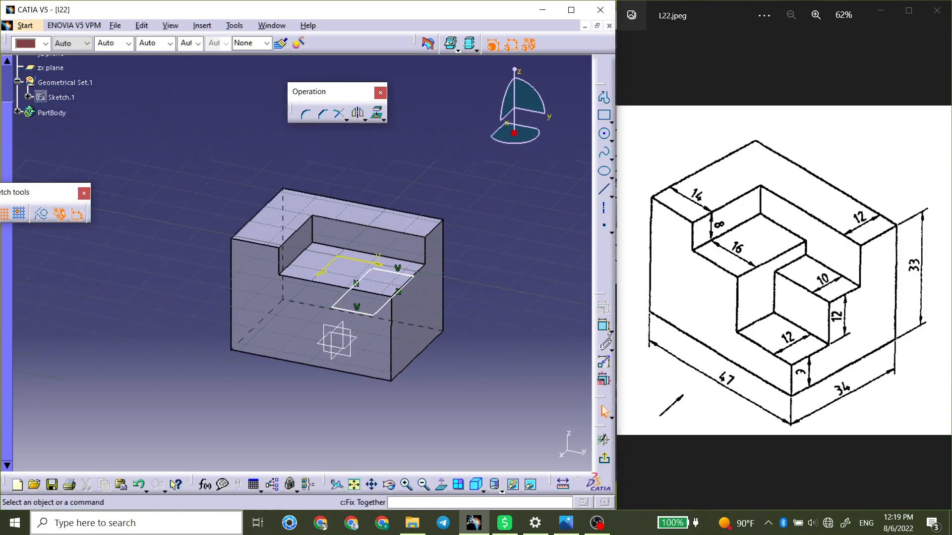
Make the rectangle's outer rear corner coincident with the pocket floor's corner, and its front side coincident with the floor's front edge.
click(414, 277)
click(425, 265)
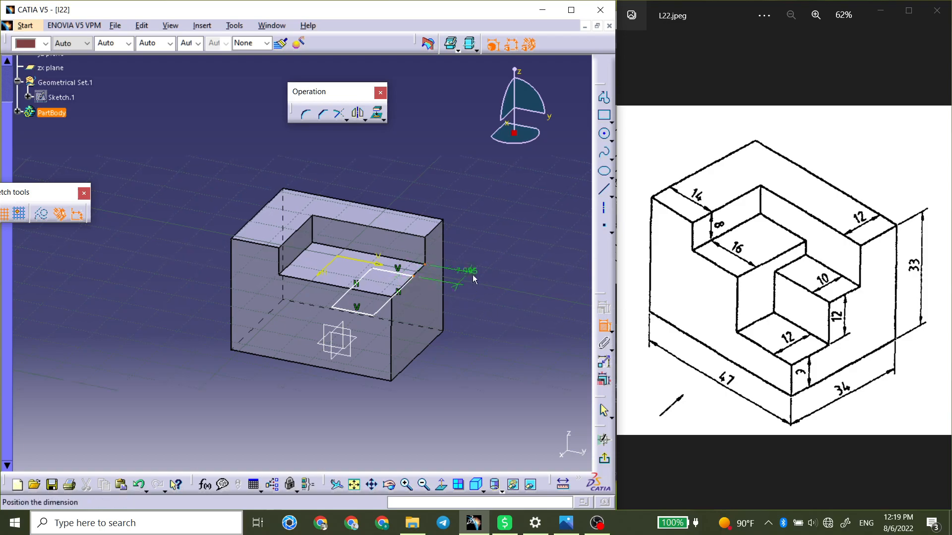
right_click(521, 278)
click(557, 366)
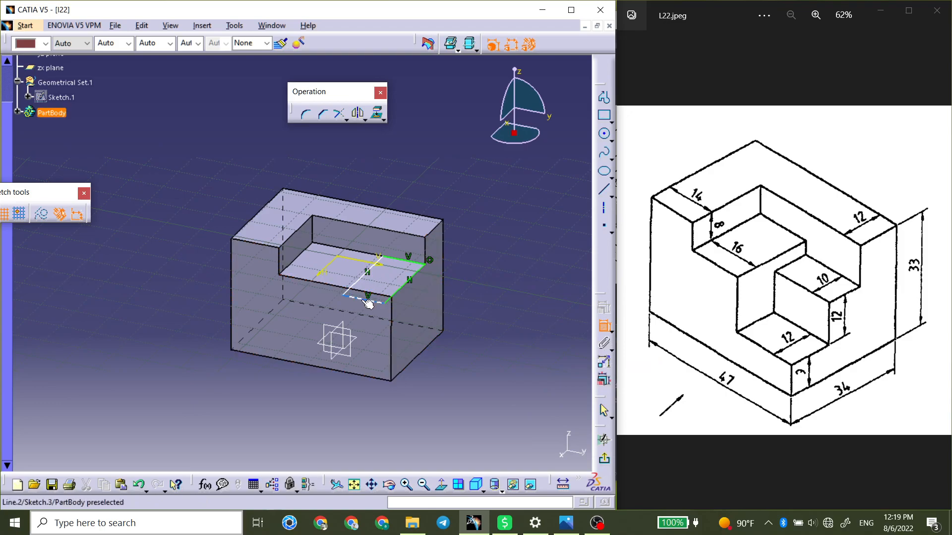
click(357, 291)
right_click(470, 312)
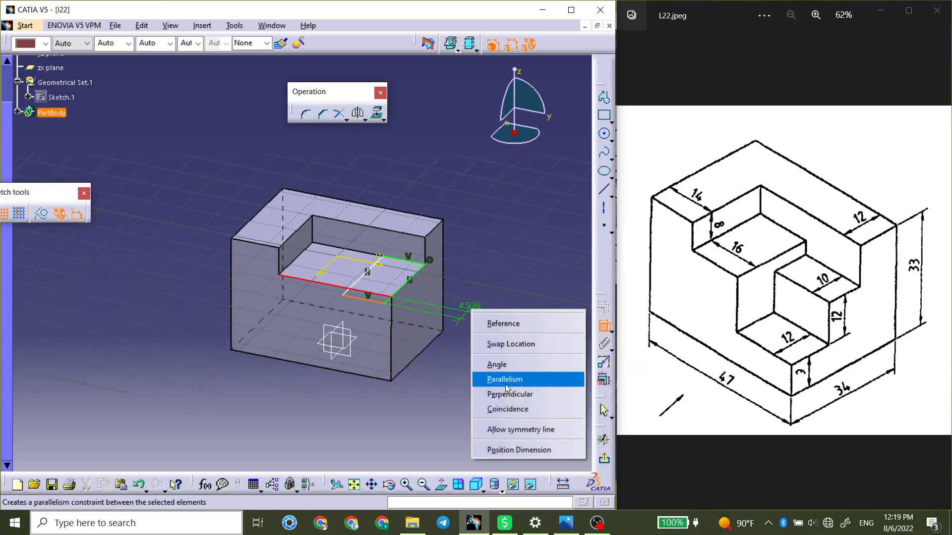
click(512, 409)
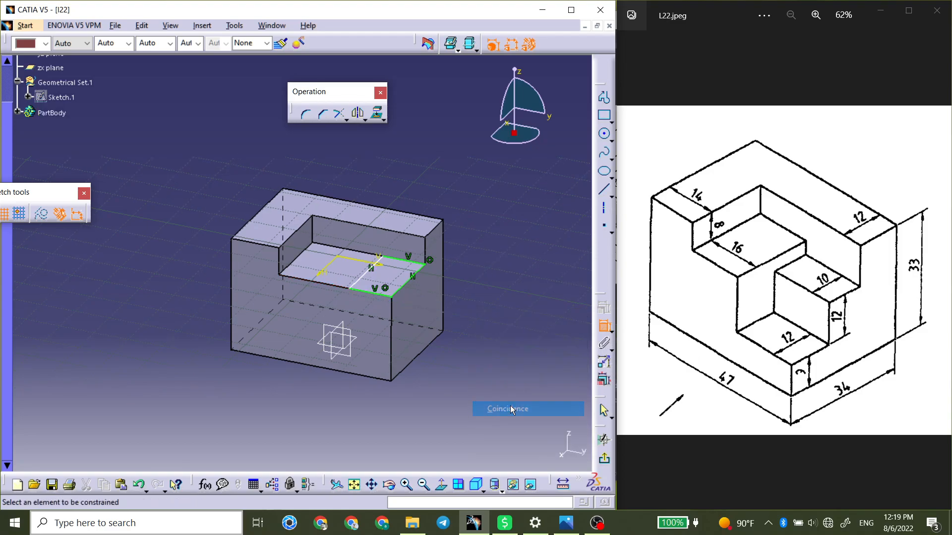
Dimension the rectangle's front side along the block's 47 mm edge and set it to 17 mm.
click(364, 291)
click(470, 409)
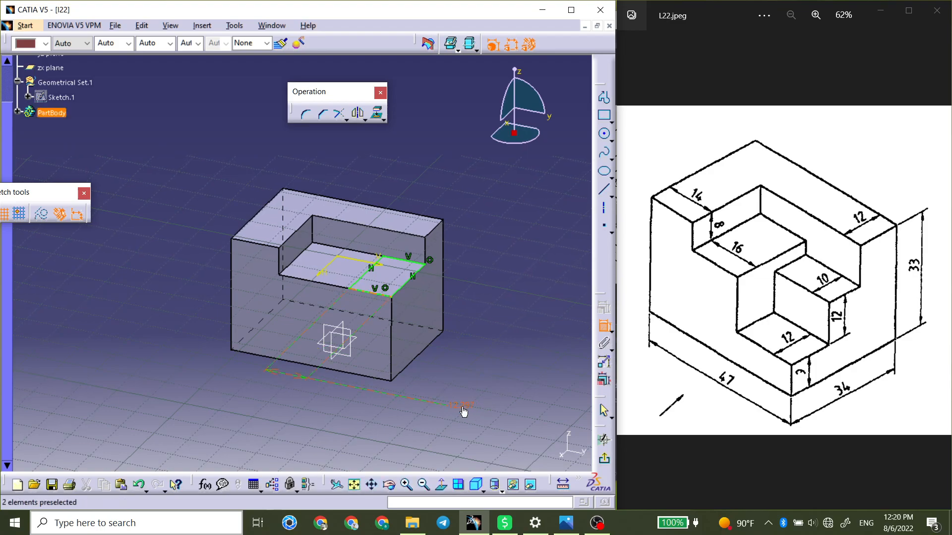
double_click(476, 405)
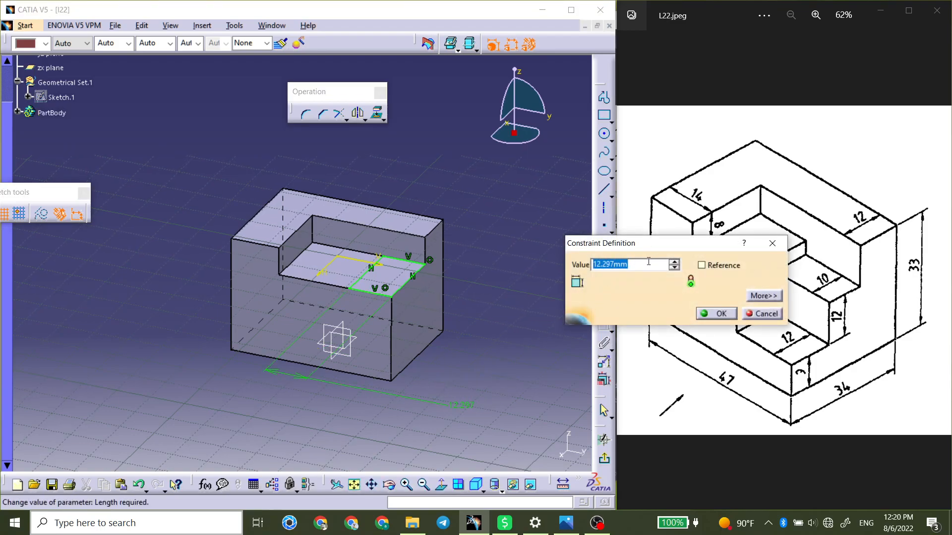
drag(660, 244, 609, 134)
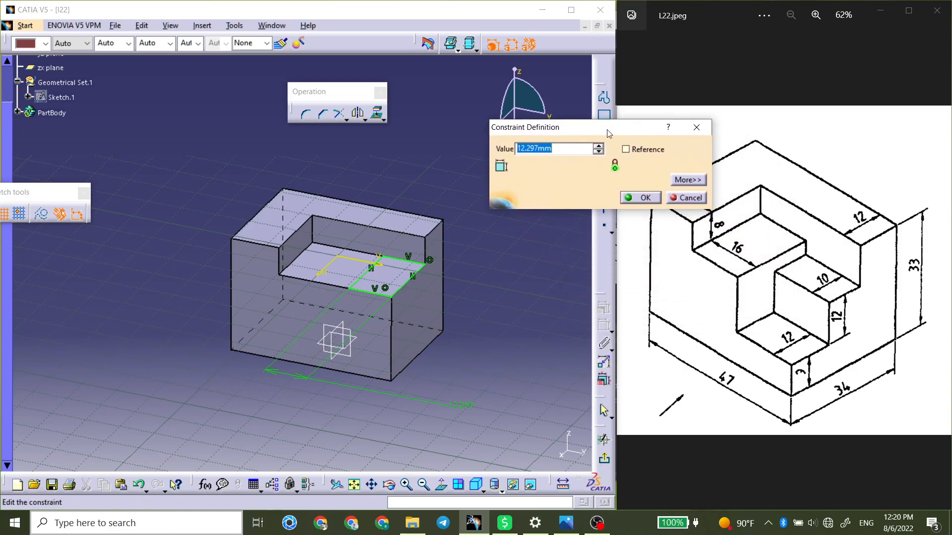
drag(609, 134, 560, 206)
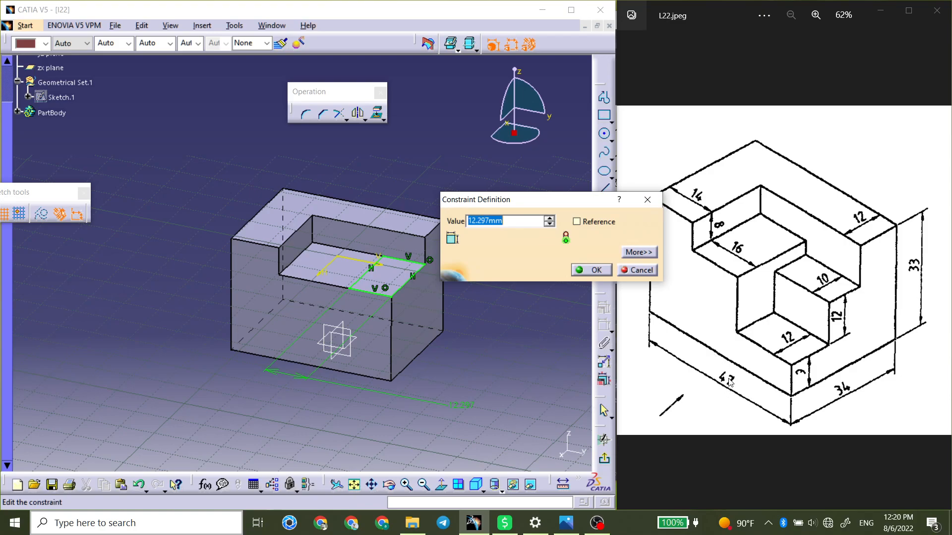
text(17)
click(590, 270)
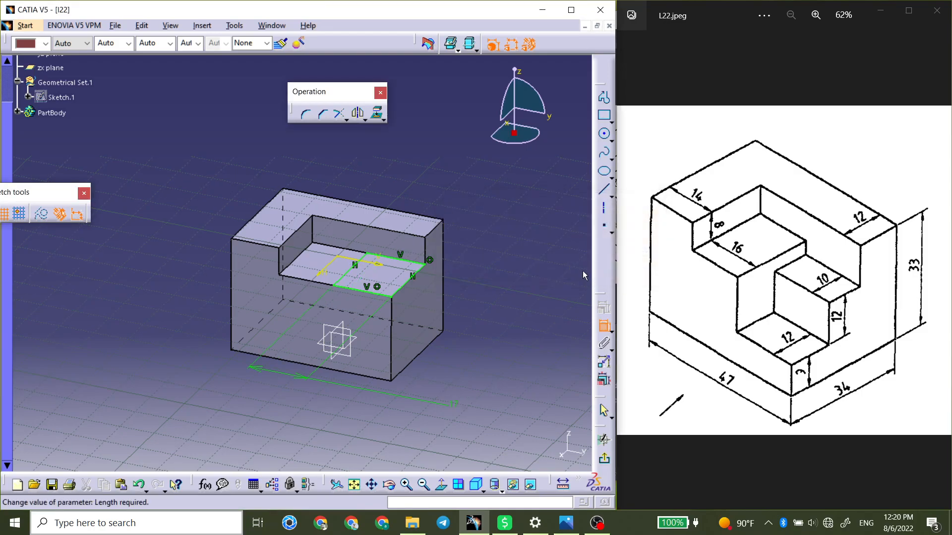
Finish the sketch and cut the 17 mm wide rectangle as a 10 mm deep pocket.
click(605, 458)
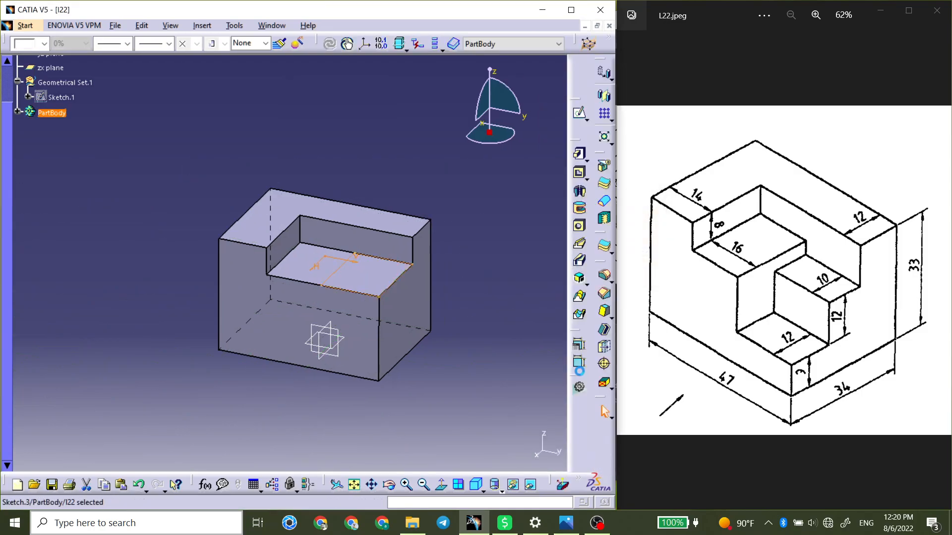
click(579, 173)
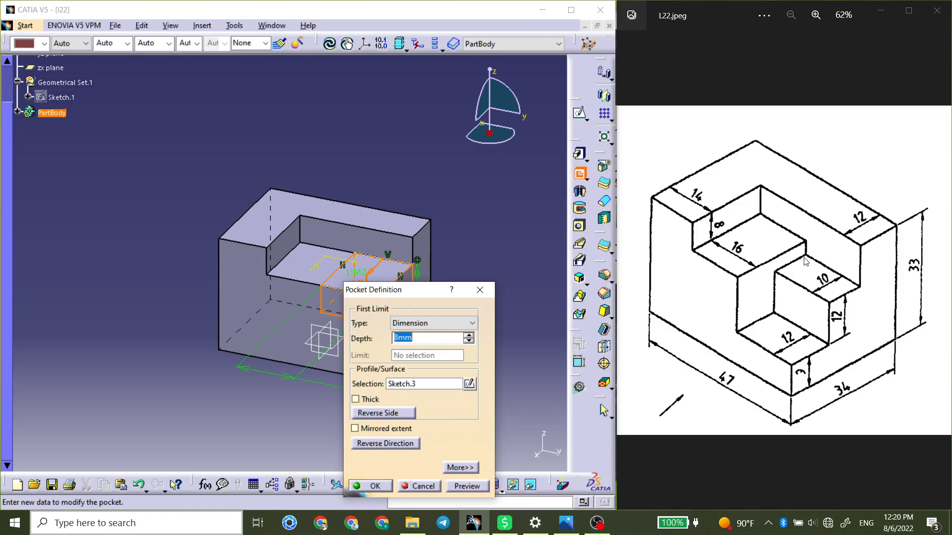
key(Return)
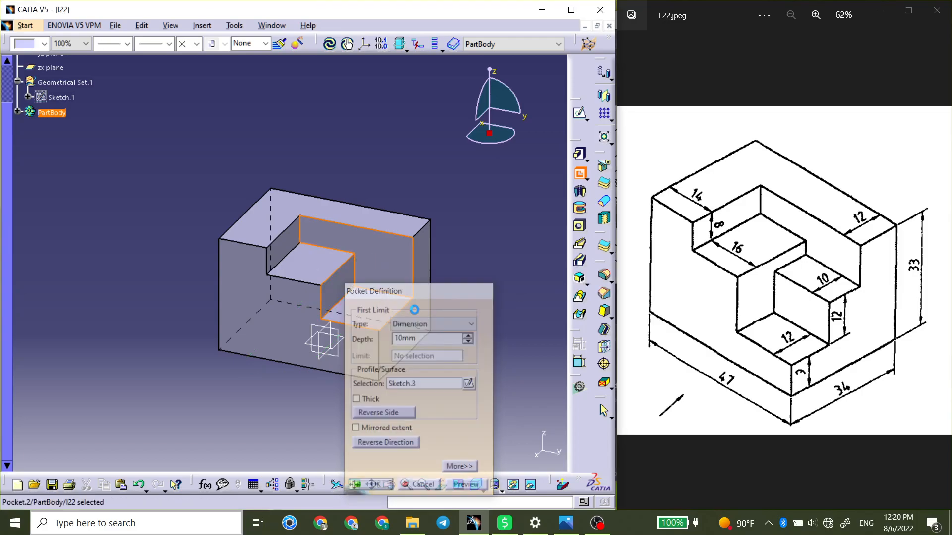
Sketch a rectangle about 8 mm deep on the floor of the second pocket, near its front outer corner.
click(463, 260)
middle_drag(345, 292, 337, 259)
click(392, 295)
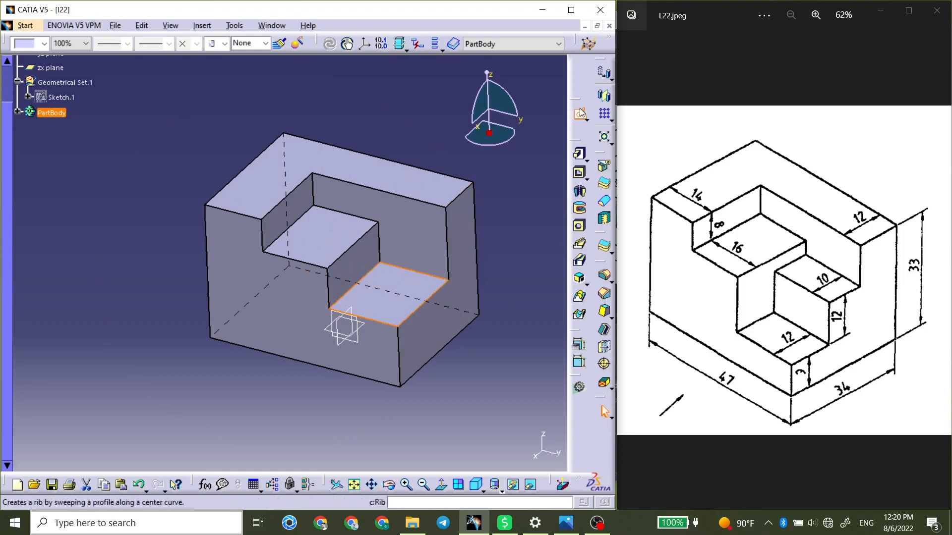
click(579, 173)
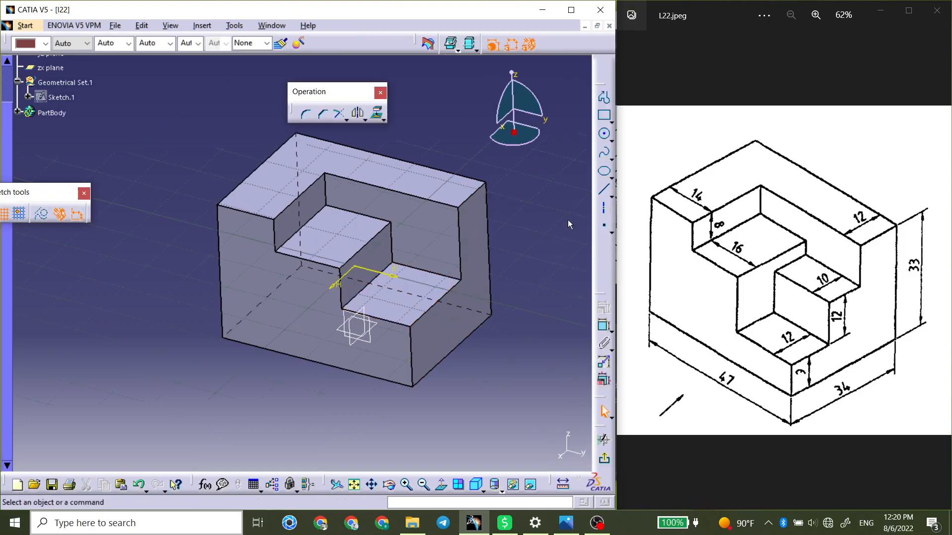
click(603, 115)
click(411, 322)
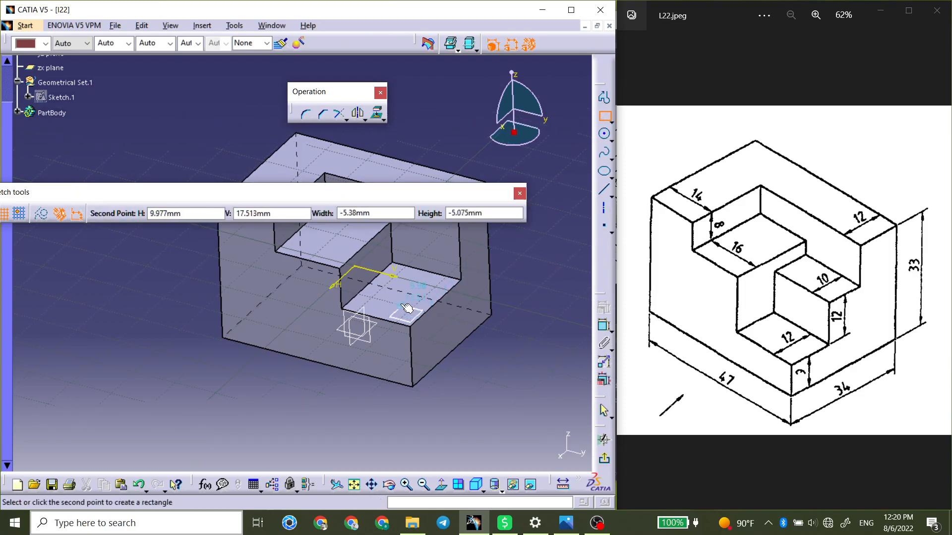
click(385, 296)
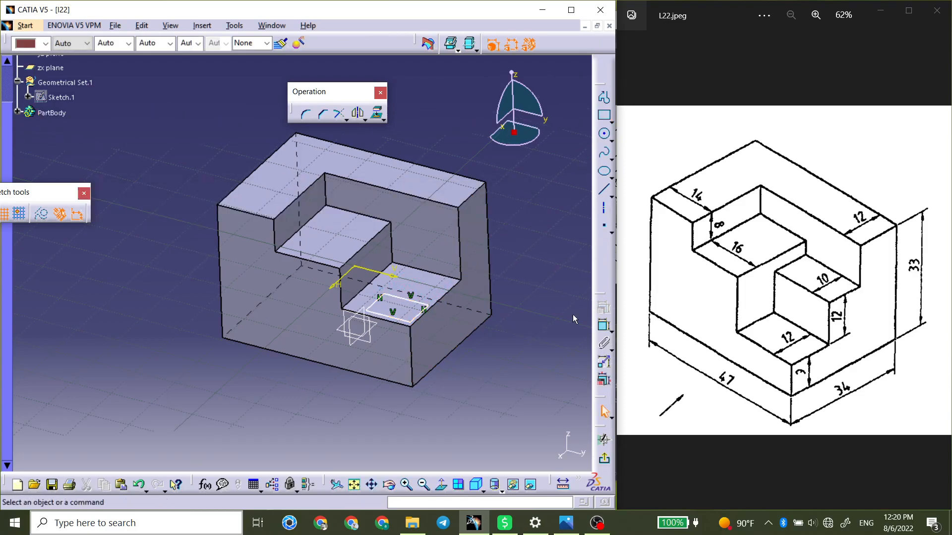
Make the rectangle's front corner coincident with the second pocket floor's front corner, and its inner side coincident with the floor's inner edge.
click(604, 325)
click(409, 323)
right_click(528, 343)
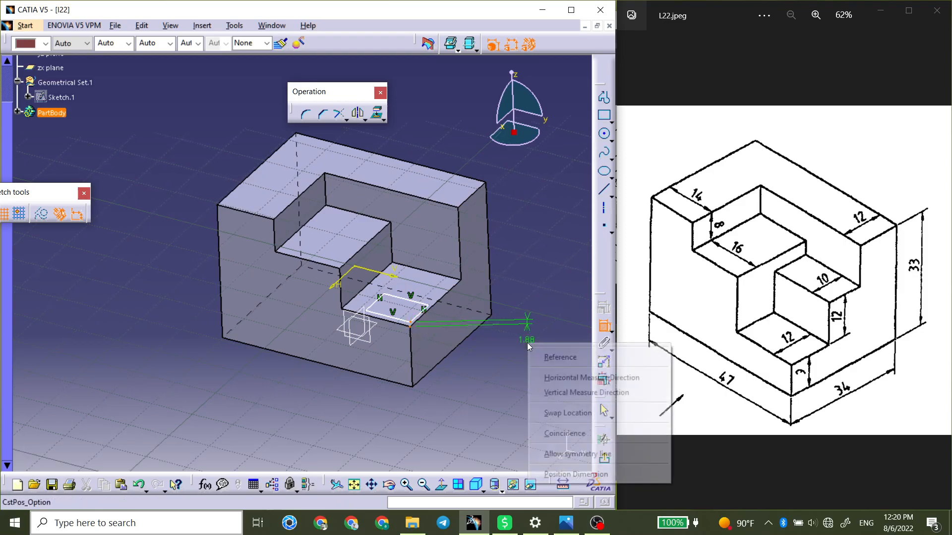
click(563, 431)
click(375, 305)
click(360, 295)
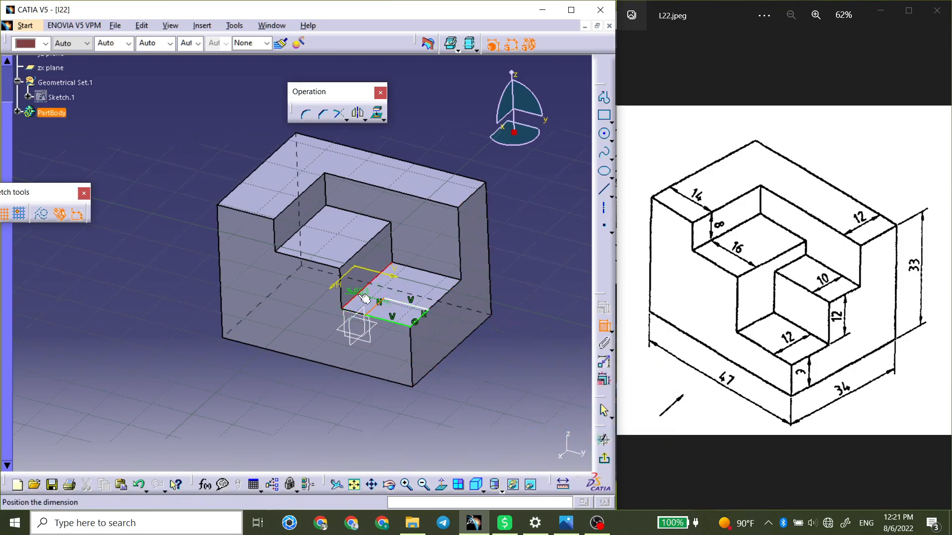
right_click(292, 417)
click(326, 356)
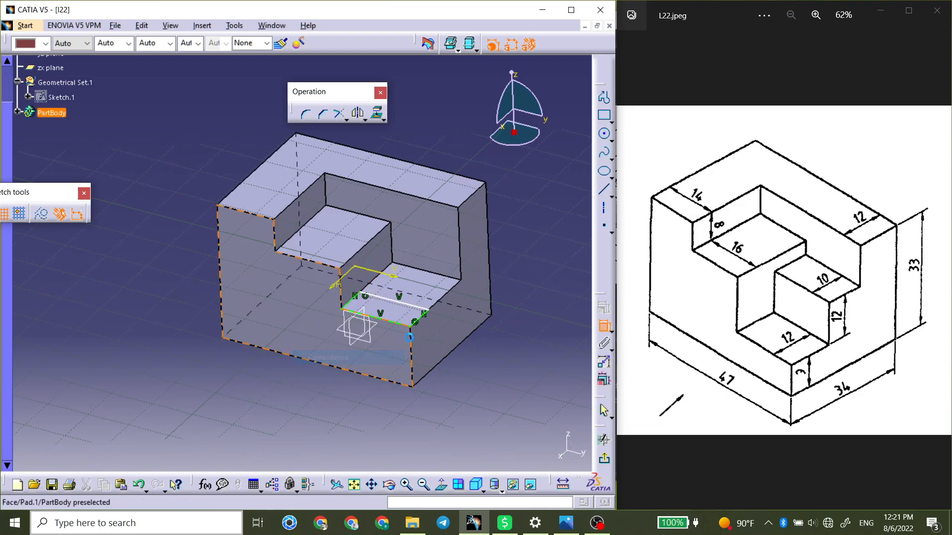
Dimension the rectangle's side along the block's 34 mm direction and set it to 12 mm.
click(421, 318)
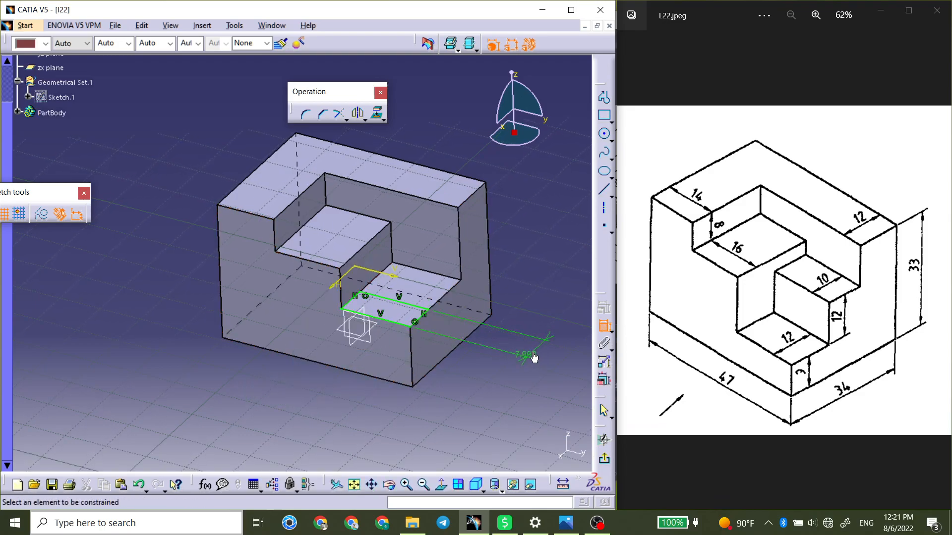
double_click(534, 357)
text(12)
key(Return)
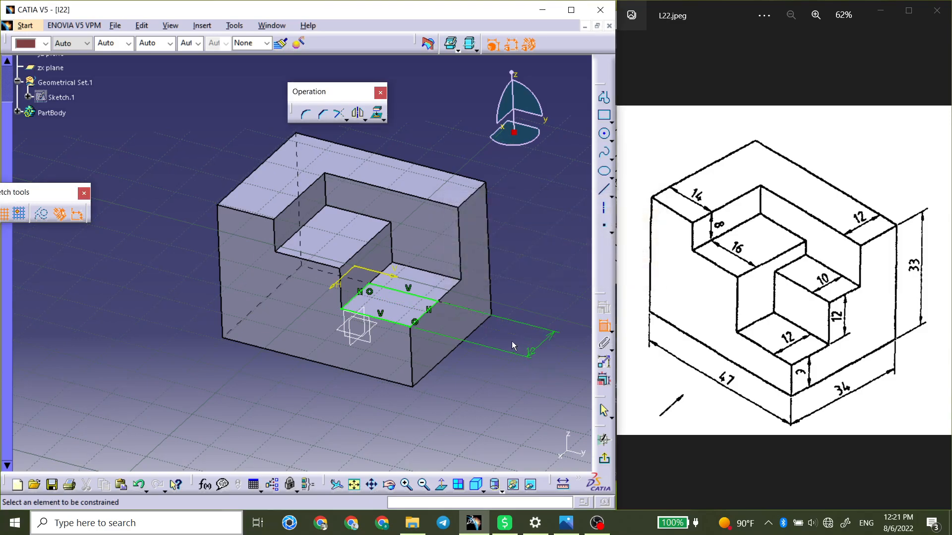
Finish the sketch and cut the 12 mm deep rectangle downward as a 12 mm pocket.
click(603, 458)
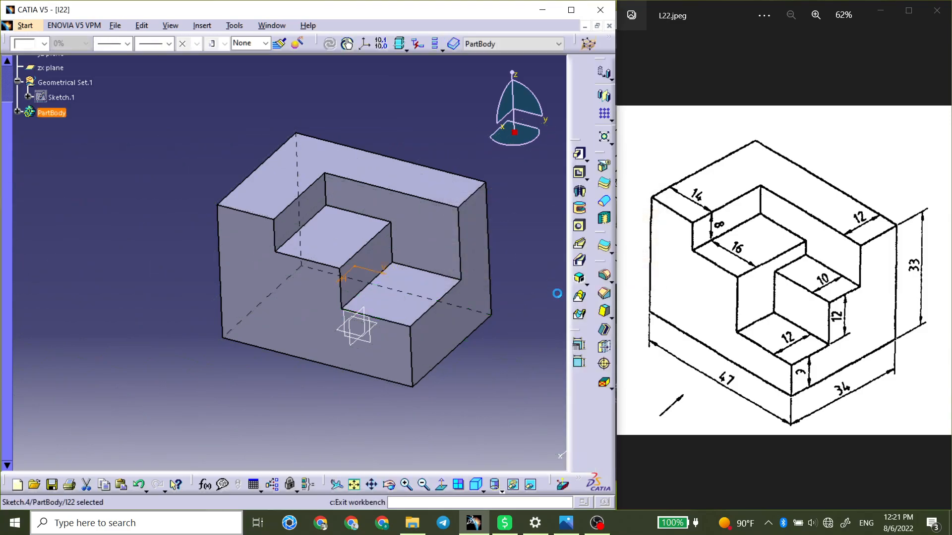
click(579, 173)
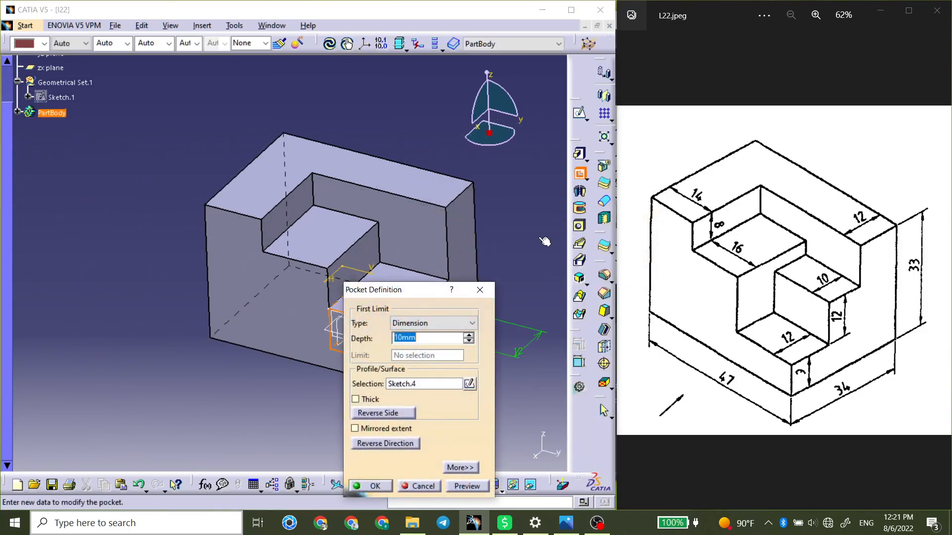
text(12)
key(Return)
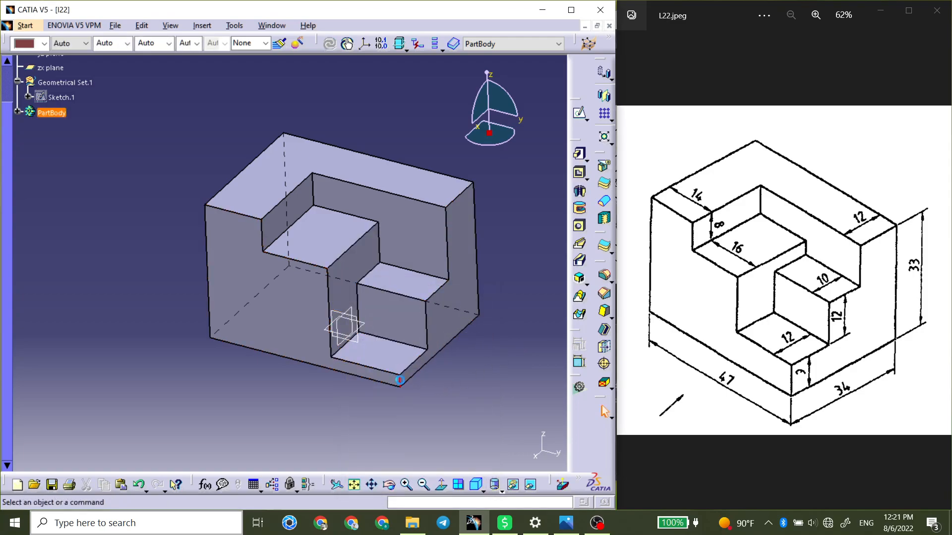
Measure the short vertical edge below the lowest step at the block's front corner, without keeping the measurement.
click(400, 381)
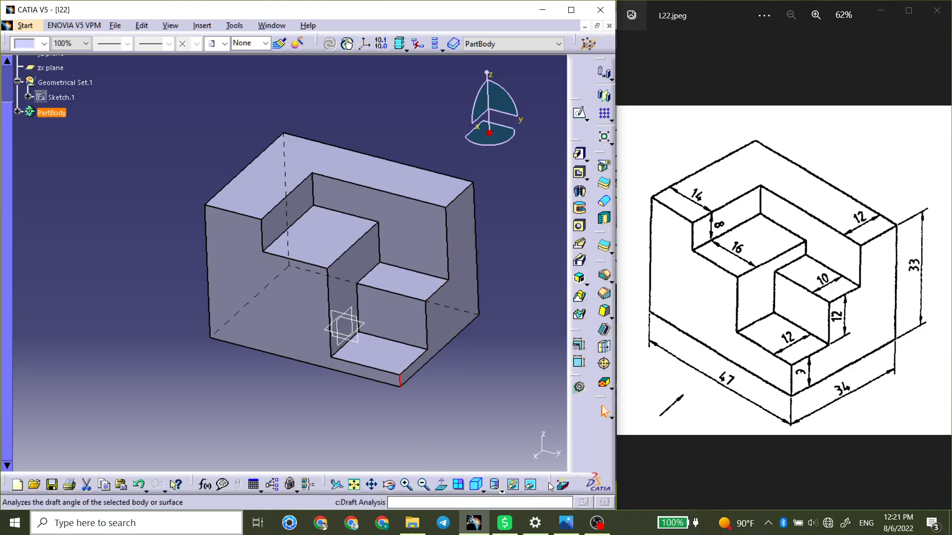
drag(546, 480, 494, 439)
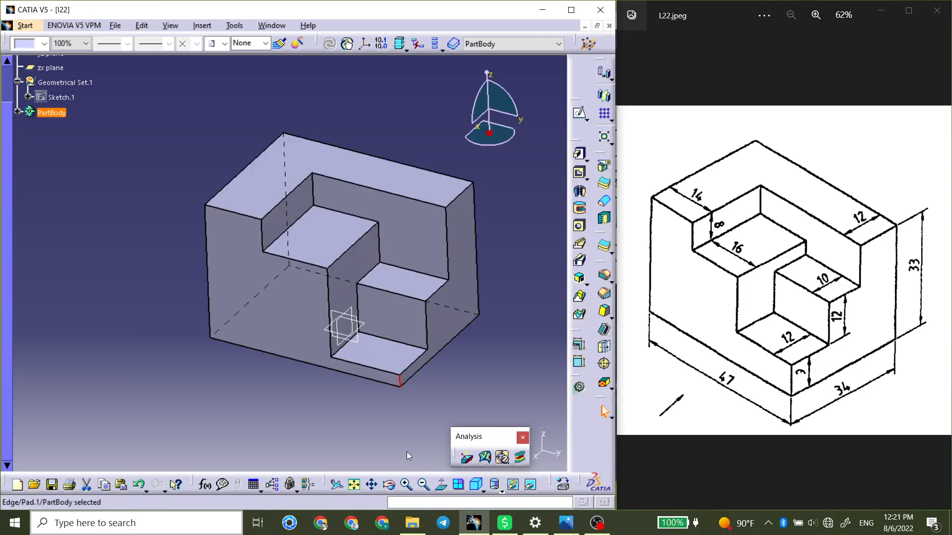
drag(550, 480, 406, 451)
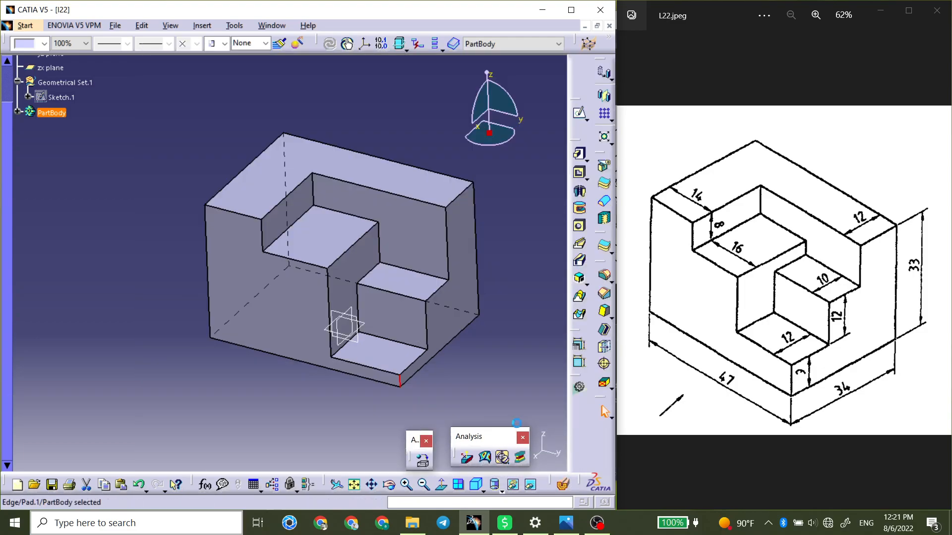
drag(516, 428, 518, 426)
click(552, 432)
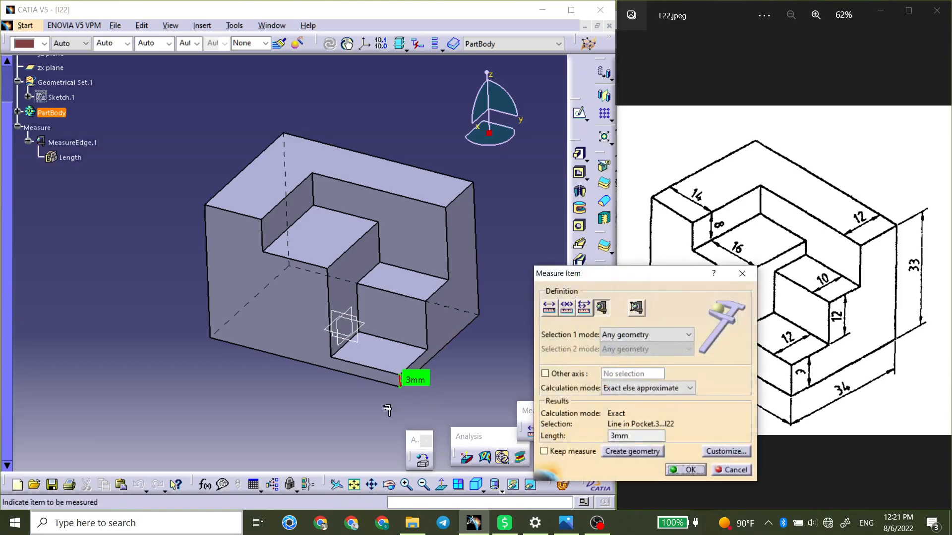
click(742, 273)
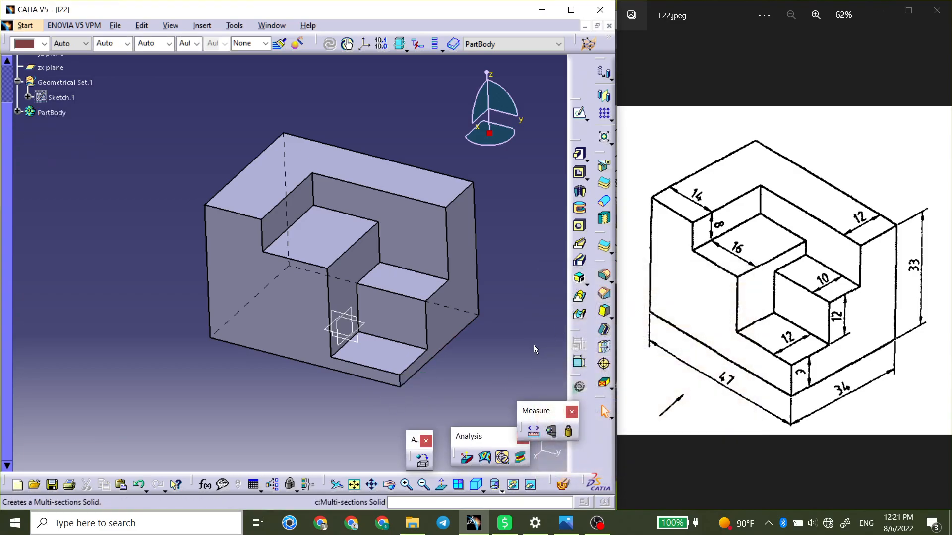
Inspect the stepped block and select the vertical edge between the upper and middle steps.
middle_drag(410, 319, 354, 311)
mouse_move(325, 344)
middle_down()
mouse_move(308, 322)
mouse_move(340, 334)
middle_up()
click(342, 230)
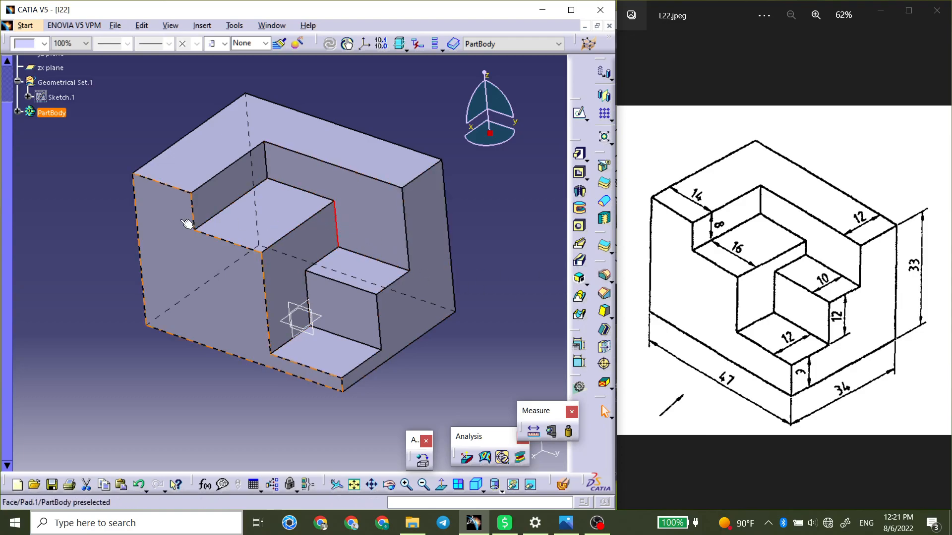
Close the I22 part, saving it as I22.CATPart in the exercise folder Lesson 22.
click(455, 357)
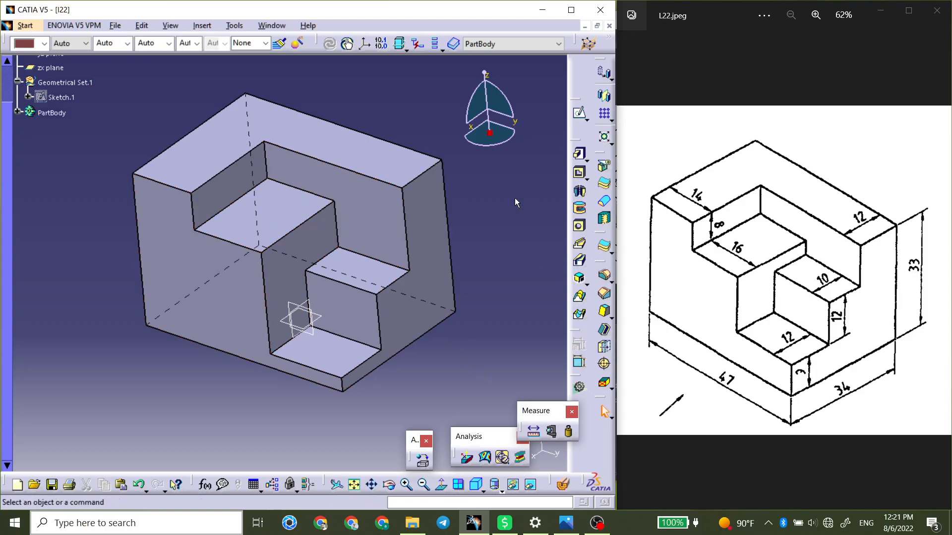
click(609, 26)
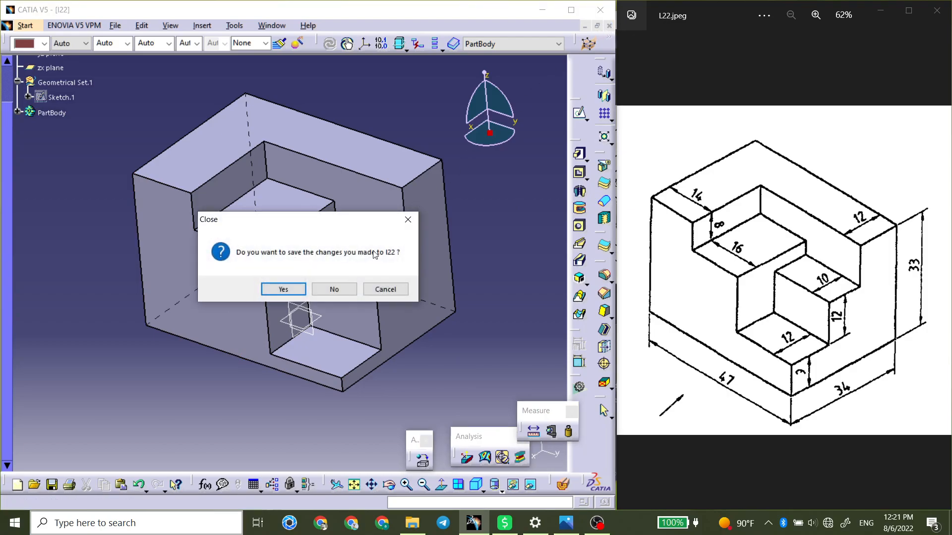
click(291, 290)
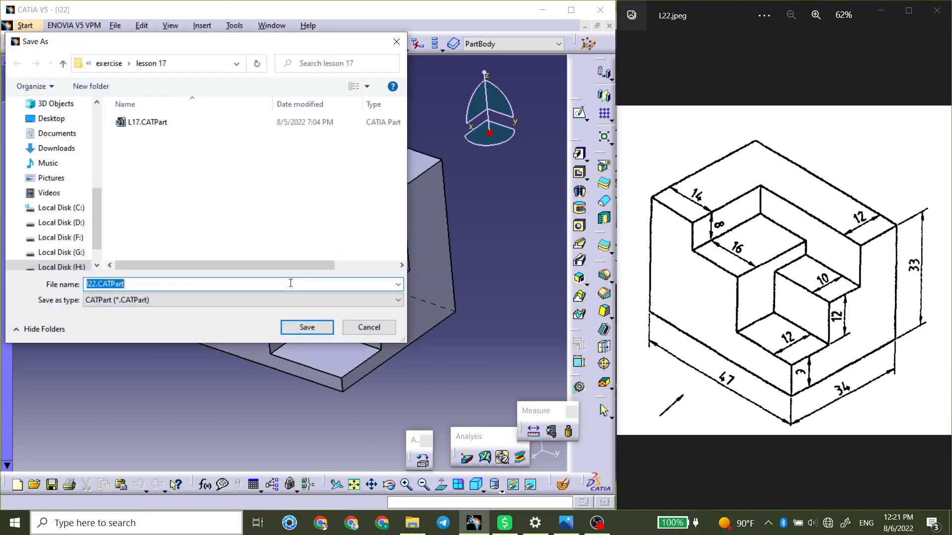
click(109, 63)
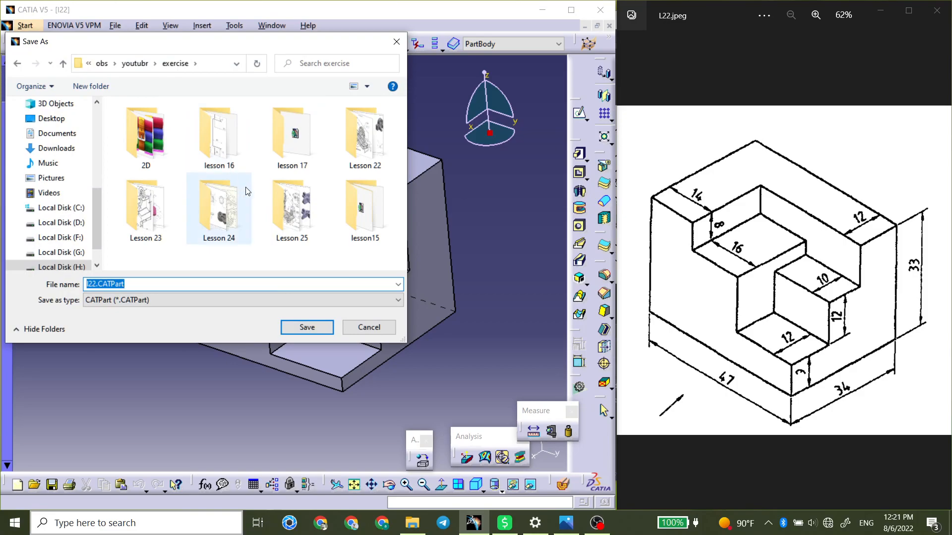
double_click(363, 161)
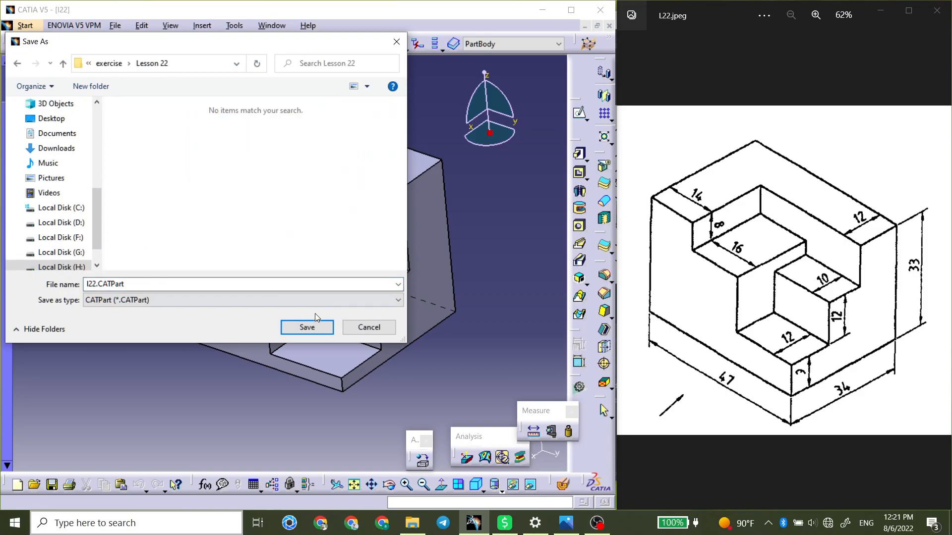
click(304, 329)
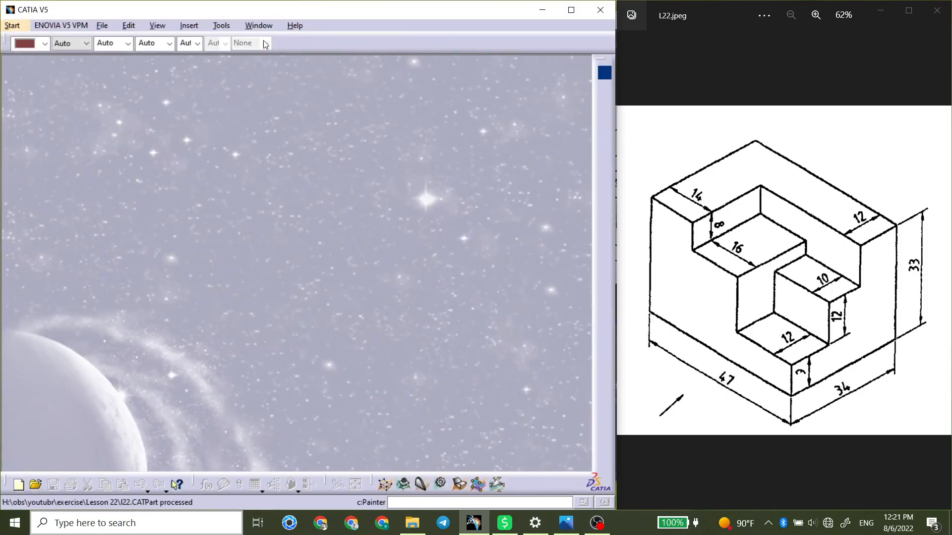
Bring up the L22-1.jpg drawing and create a new Part Design part named I22-2.
click(939, 264)
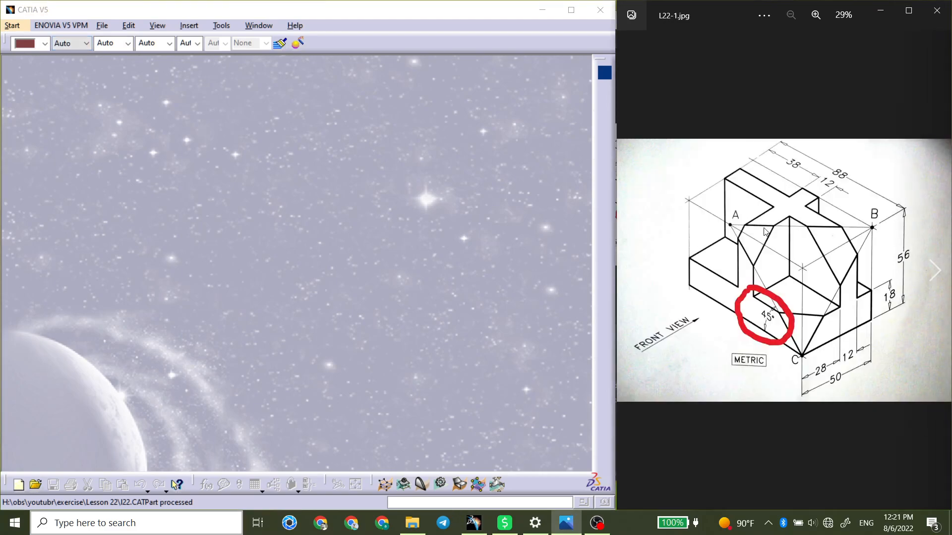
click(13, 25)
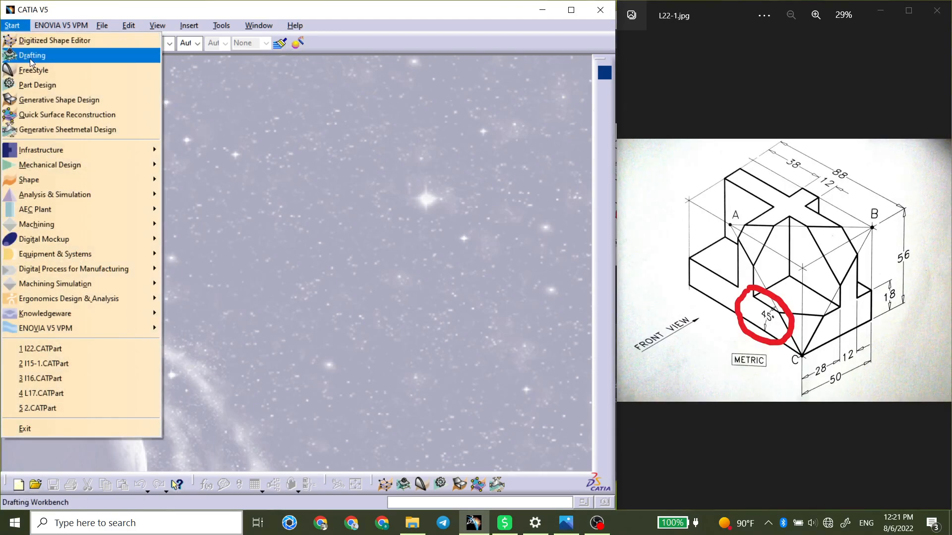
click(39, 84)
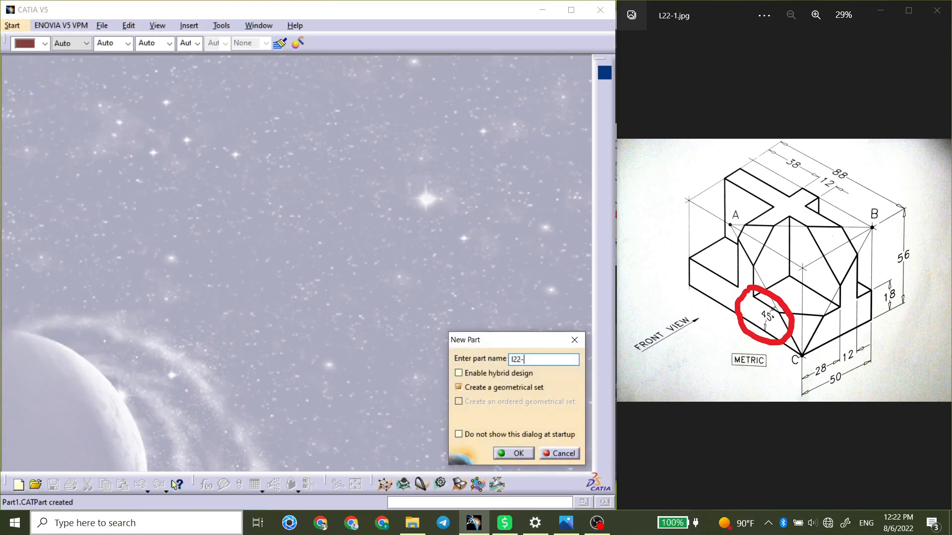
click(515, 453)
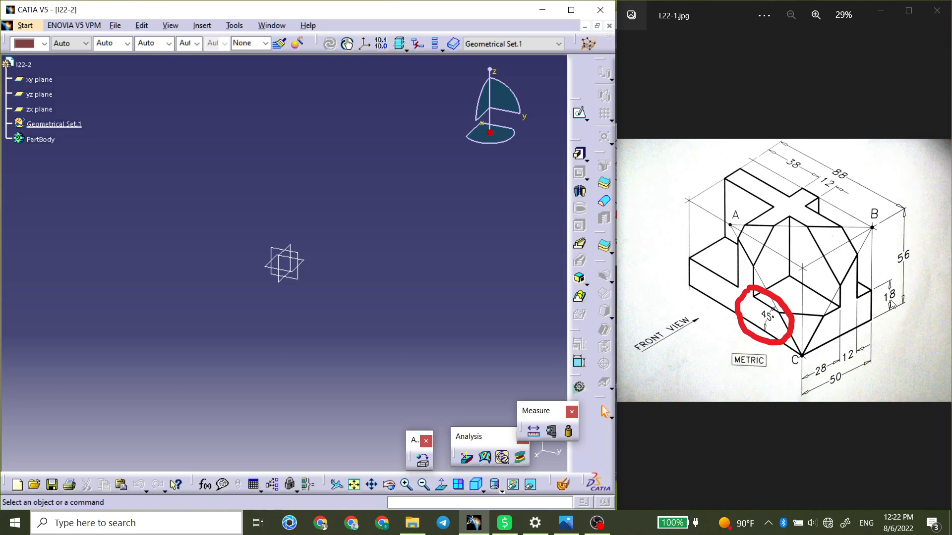
Sketch a centered rectangle of about 123 × 95 mm at the origin on the xy plane.
click(306, 262)
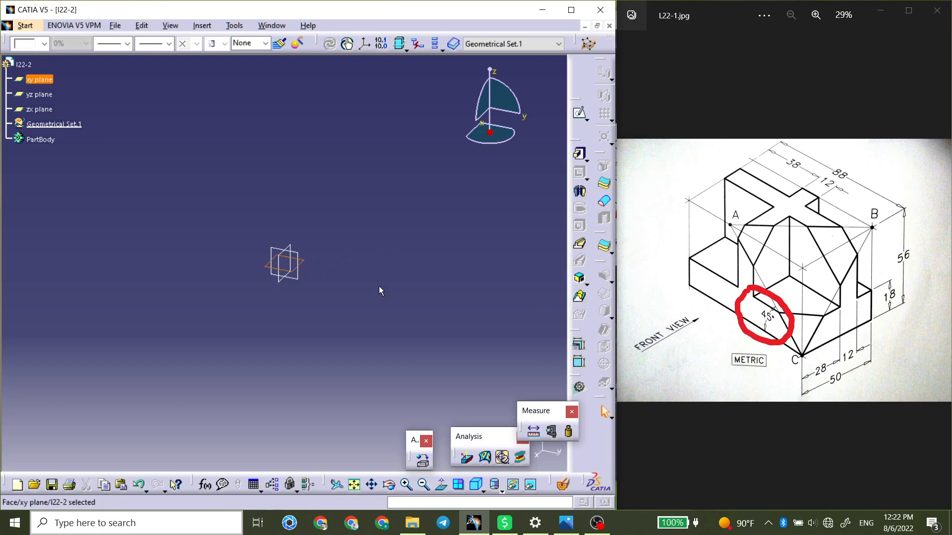
click(579, 113)
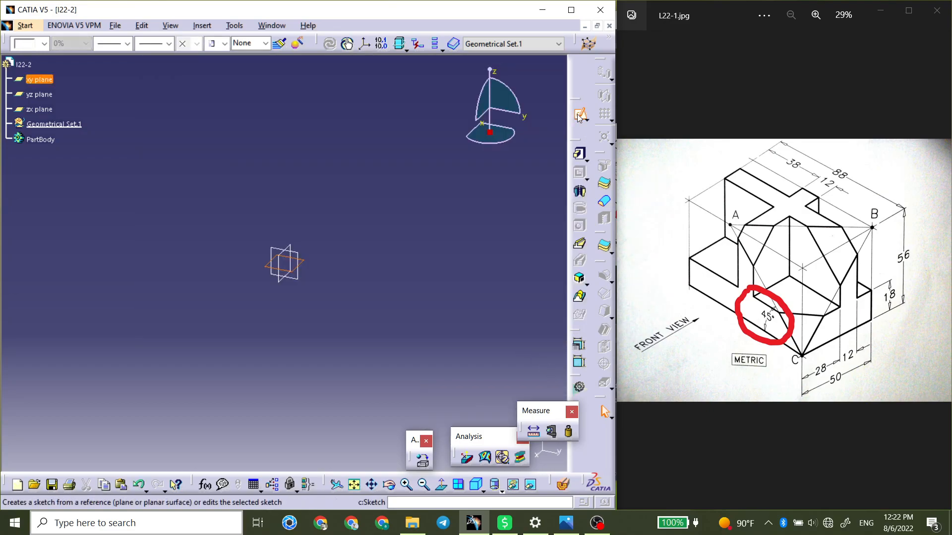
click(611, 118)
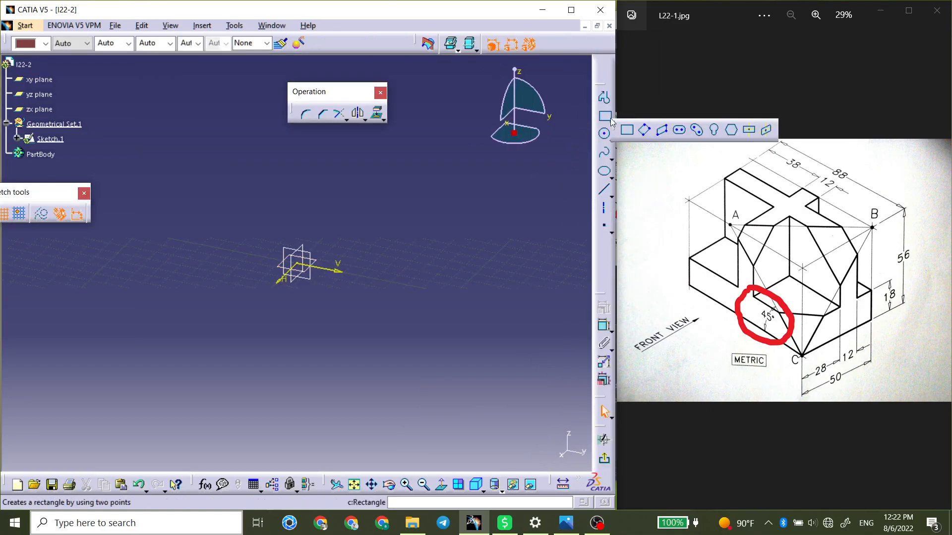
click(747, 135)
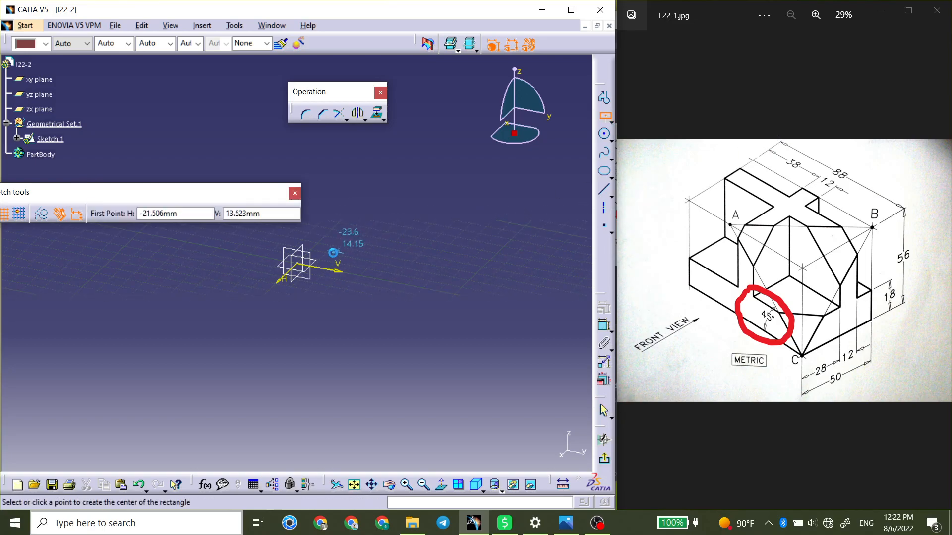
click(297, 263)
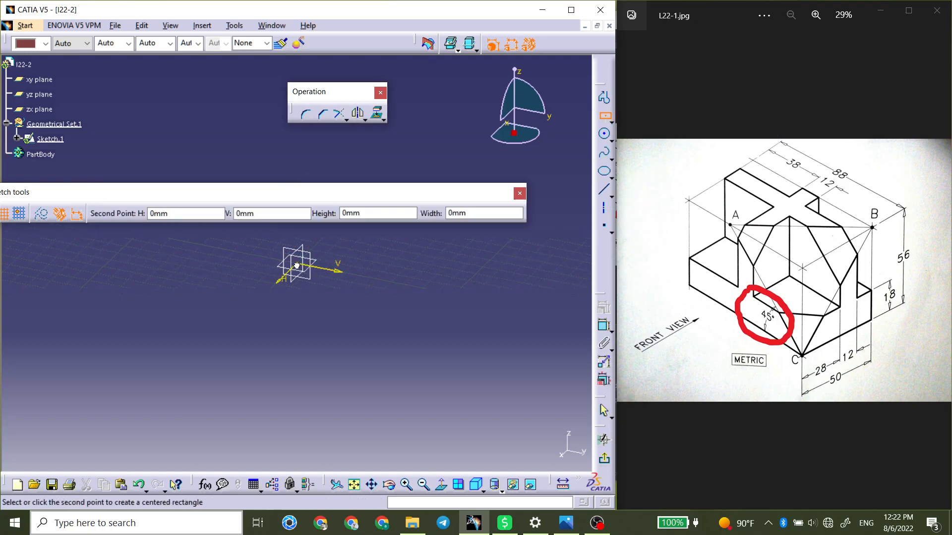
click(427, 249)
Dimension the rectangle's long side along the V axis and set it to 88 mm.
click(602, 328)
click(417, 248)
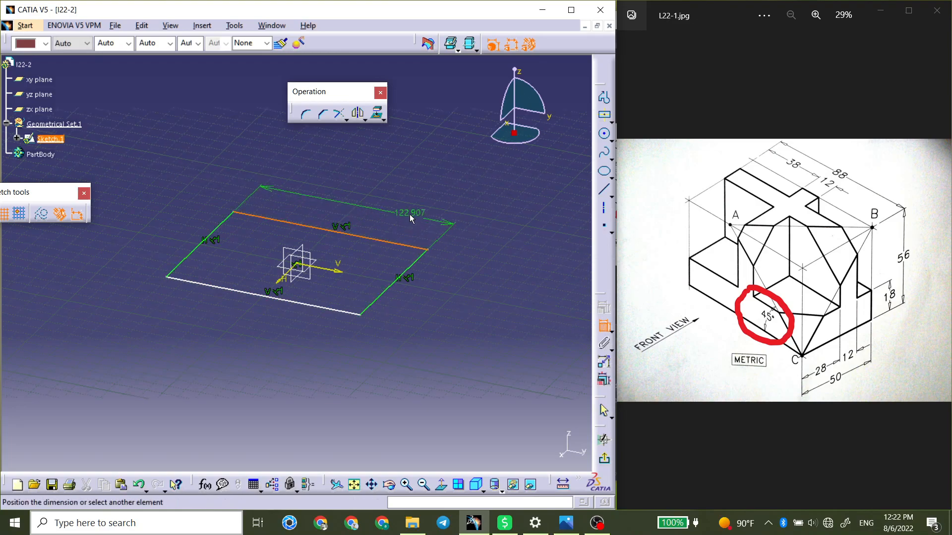
click(413, 212)
double_click(413, 212)
text(/8)
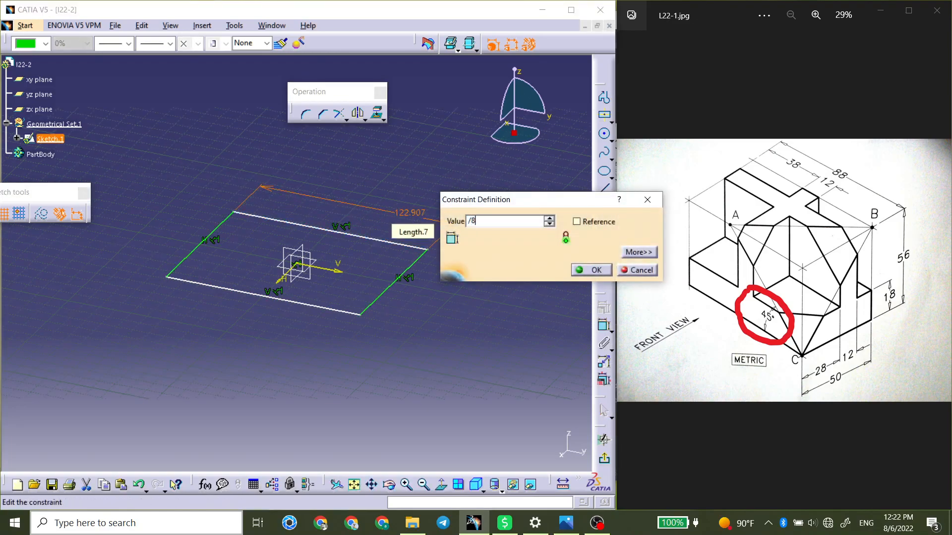
key(Return)
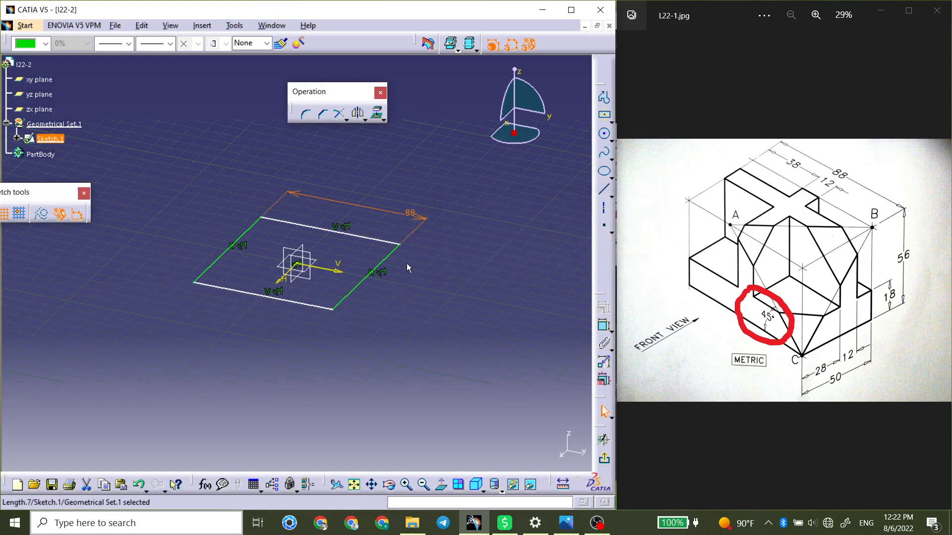
Dimension the rectangle's side along the H axis and set it to 50 mm.
click(375, 269)
click(604, 325)
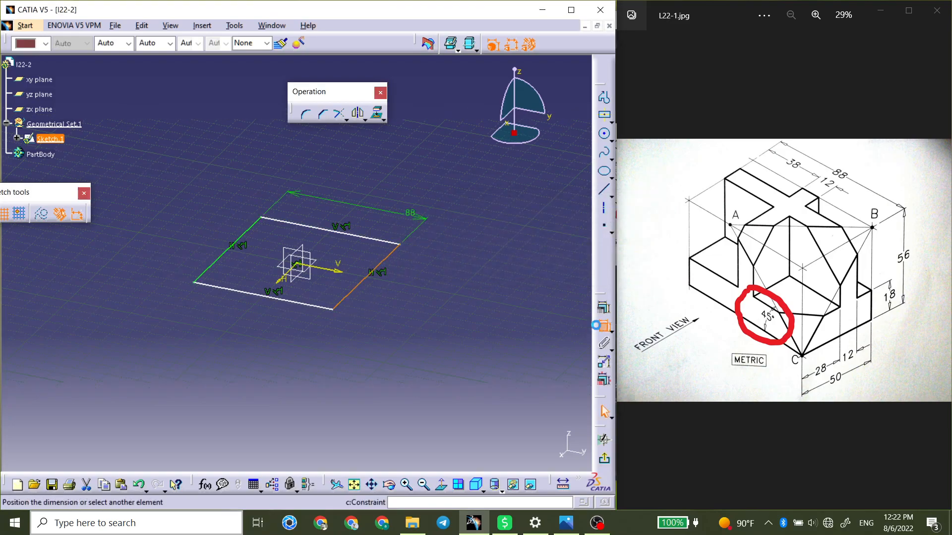
double_click(435, 296)
text(50)
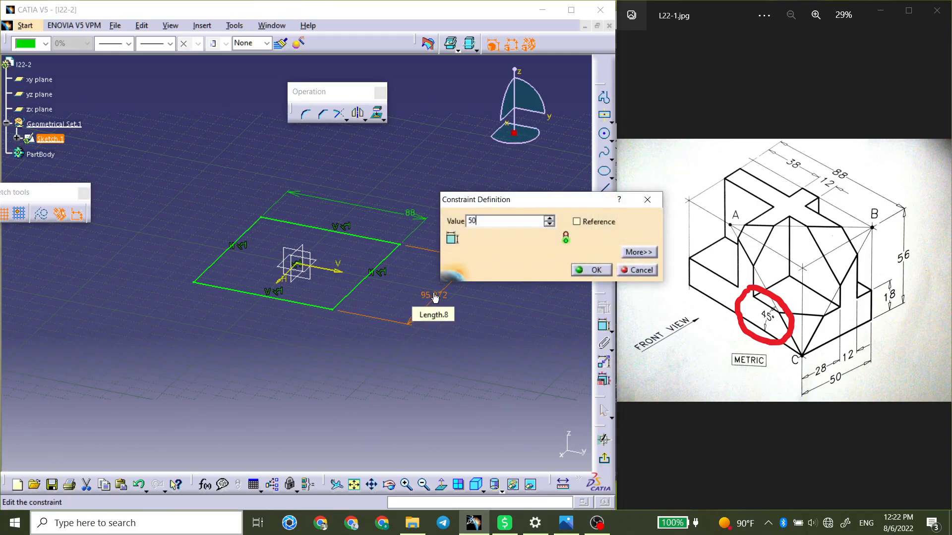
key(Return)
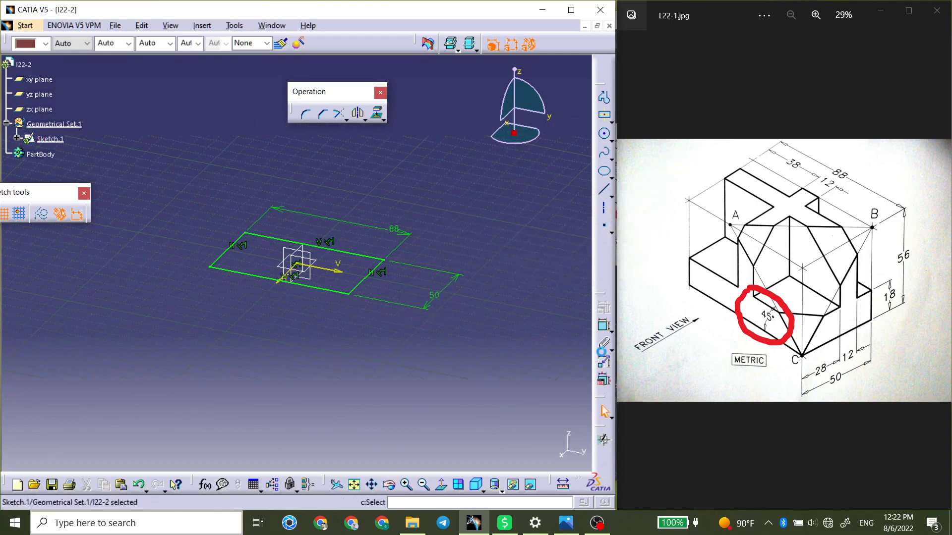
Finish the sketch and pad the rectangle to a height of 18 mm.
click(603, 466)
click(580, 155)
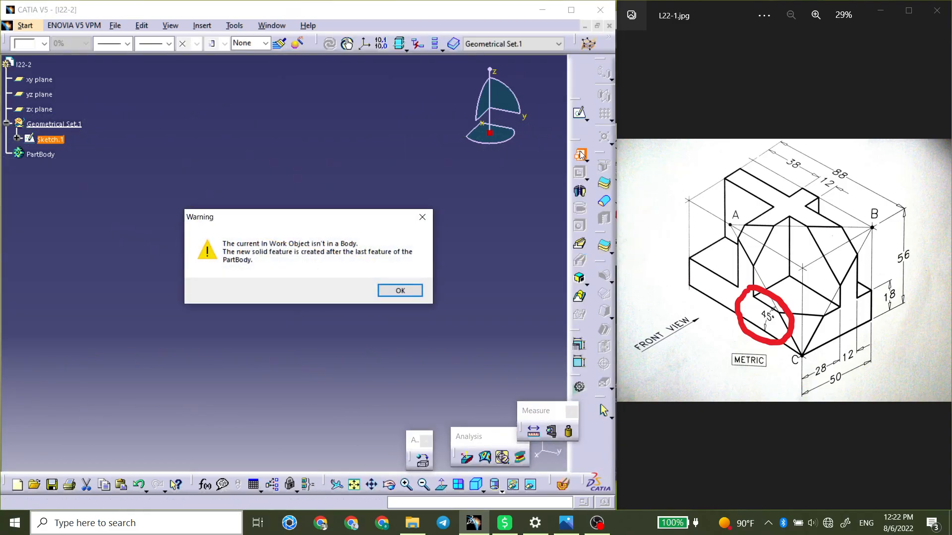
key(Return)
text(18)
key(Return)
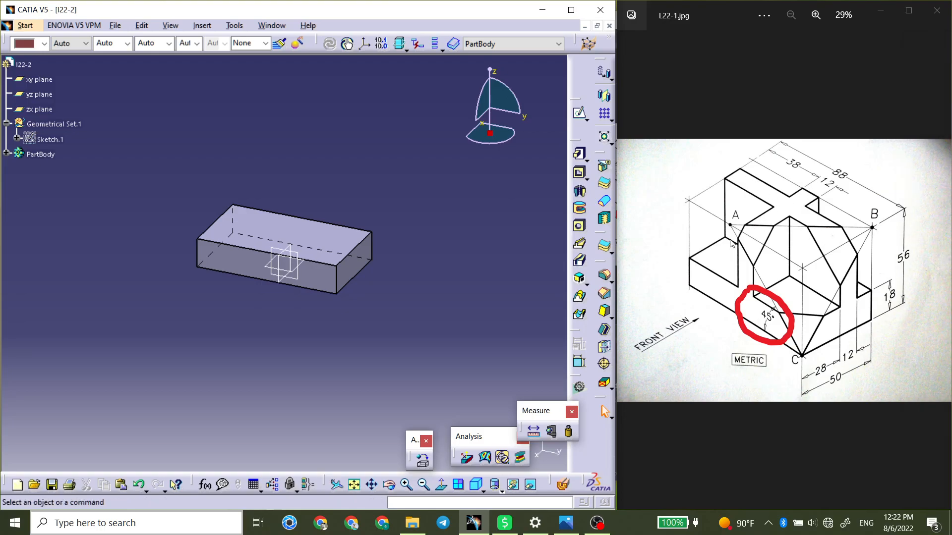
Open a sketch on the block's top face and draw a vertical line just left of the V axis.
click(342, 249)
click(342, 249)
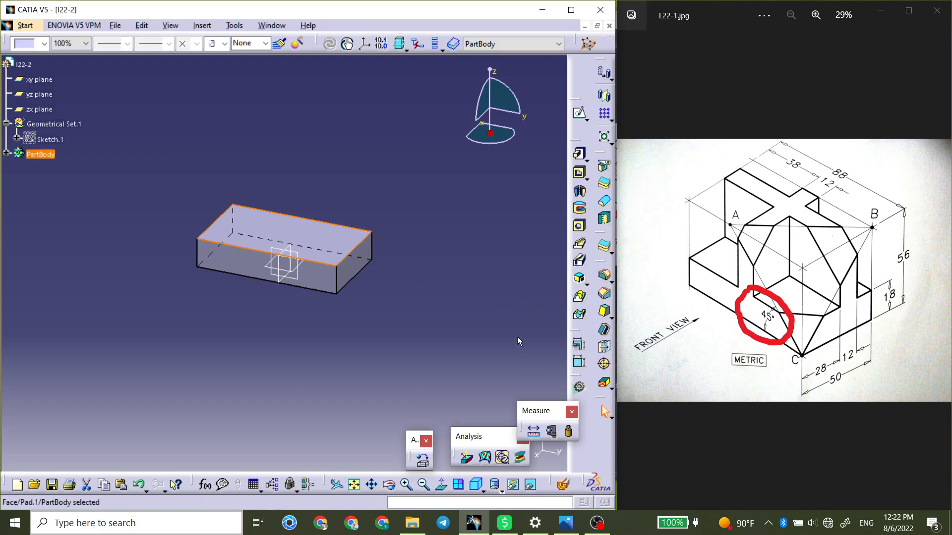
click(579, 117)
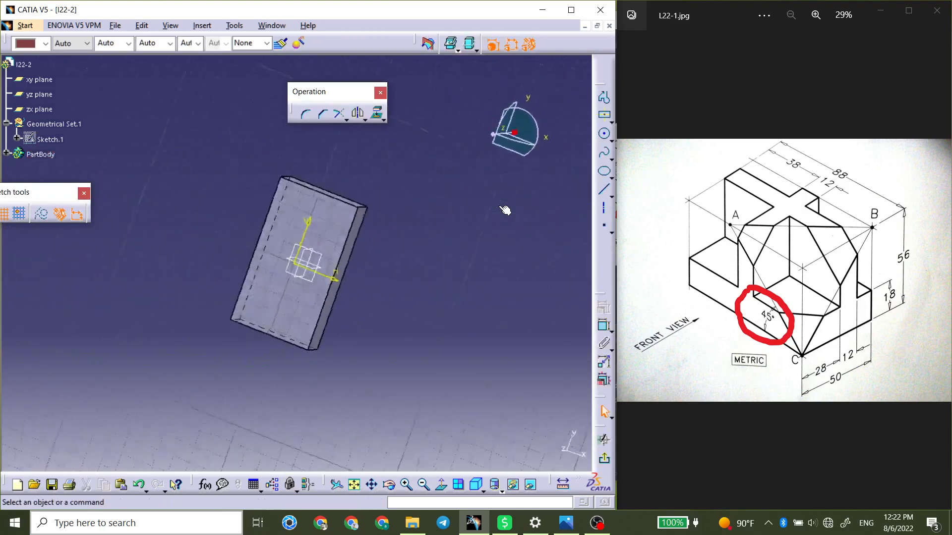
mouse_move(424, 302)
middle_down()
mouse_move(486, 308)
mouse_move(486, 266)
middle_up()
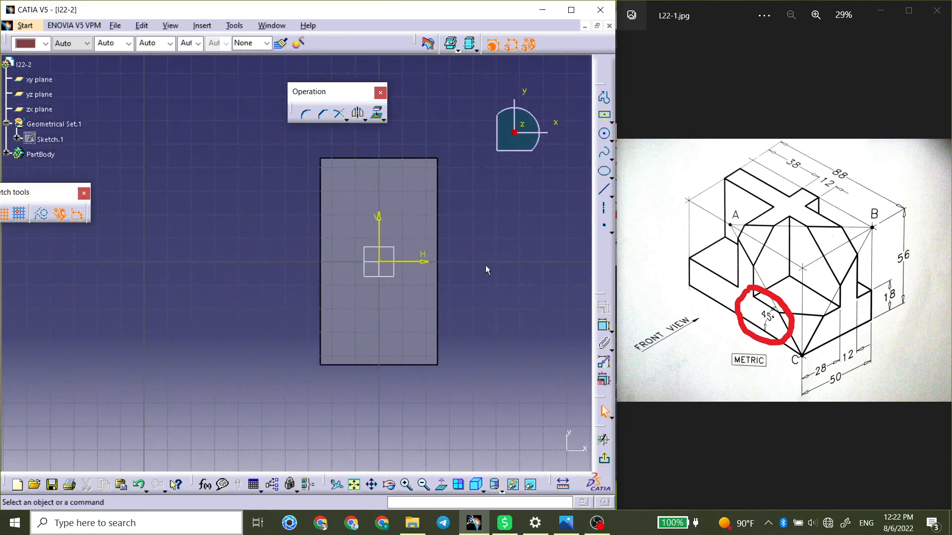
click(603, 189)
mouse_move(358, 154)
middle_down()
mouse_move(365, 164)
mouse_move(533, 198)
middle_up()
click(513, 201)
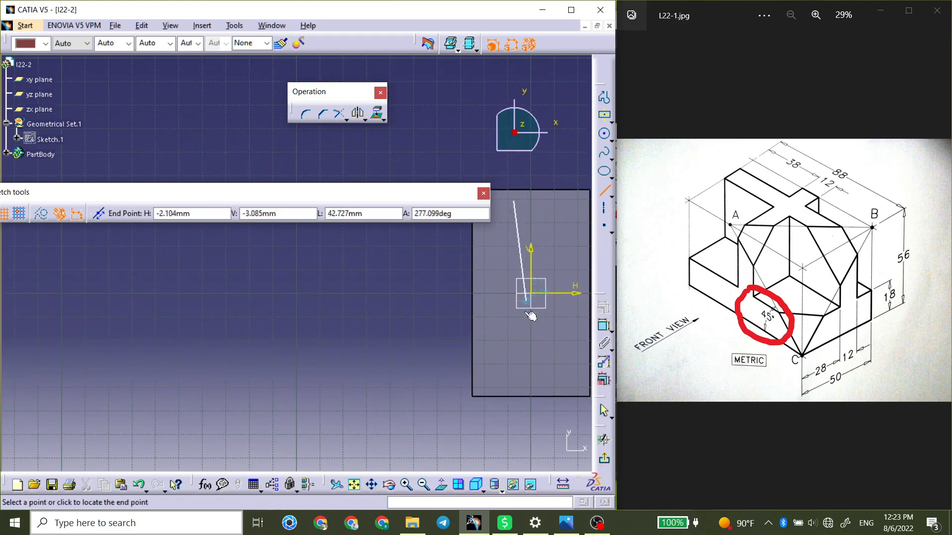
click(514, 385)
click(423, 358)
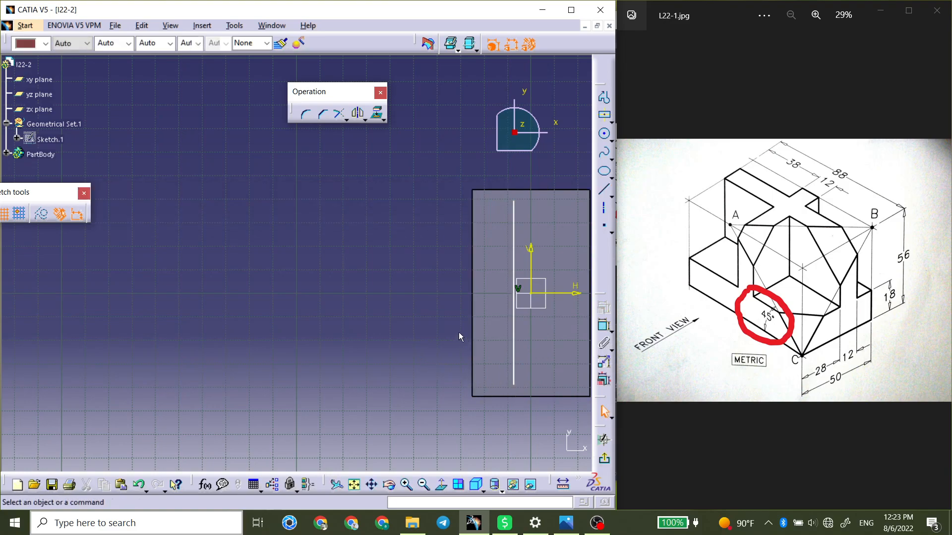
Draw a horizontal line about 43 mm long across the vertical line, about 20 mm below the H axis.
middle_drag(462, 332, 376, 313)
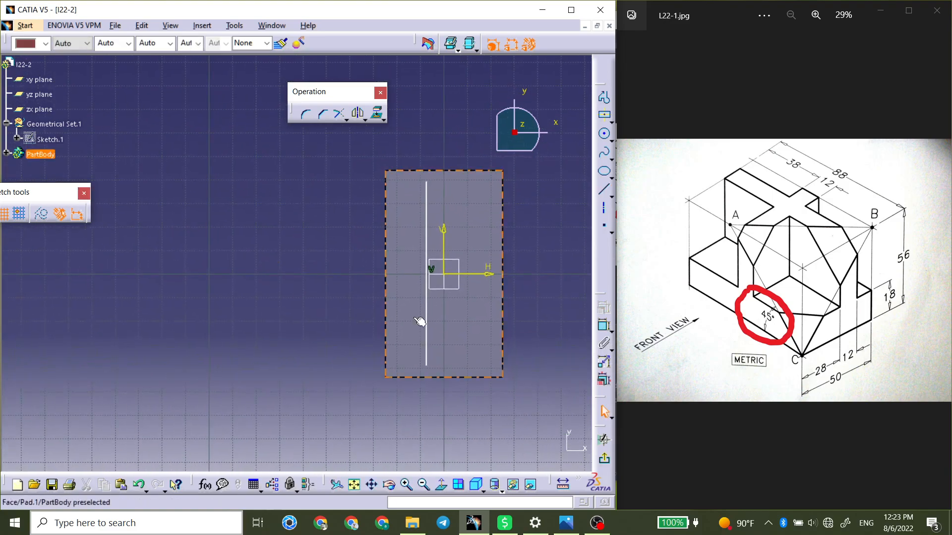
click(605, 190)
click(487, 322)
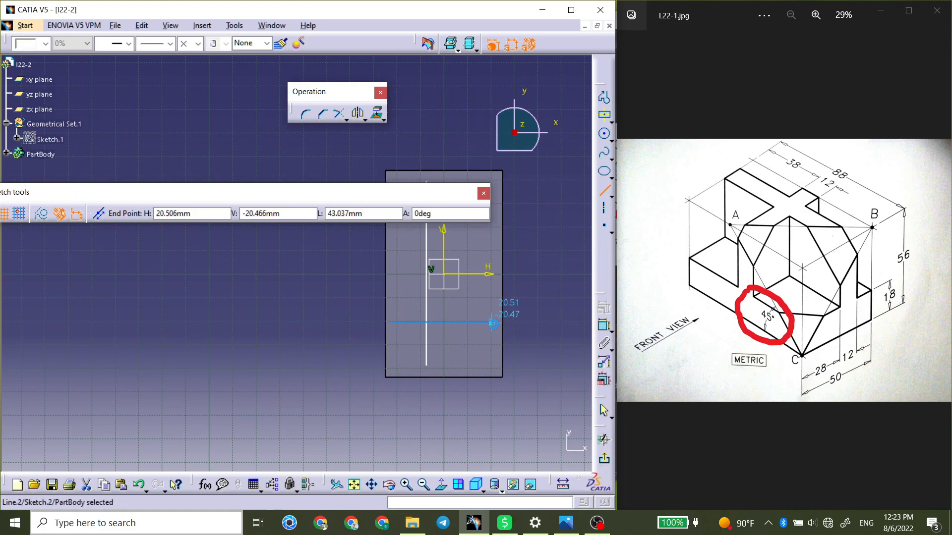
Constrain both ends of the vertical line to the block's two short edges with Coincidence.
click(603, 325)
click(427, 177)
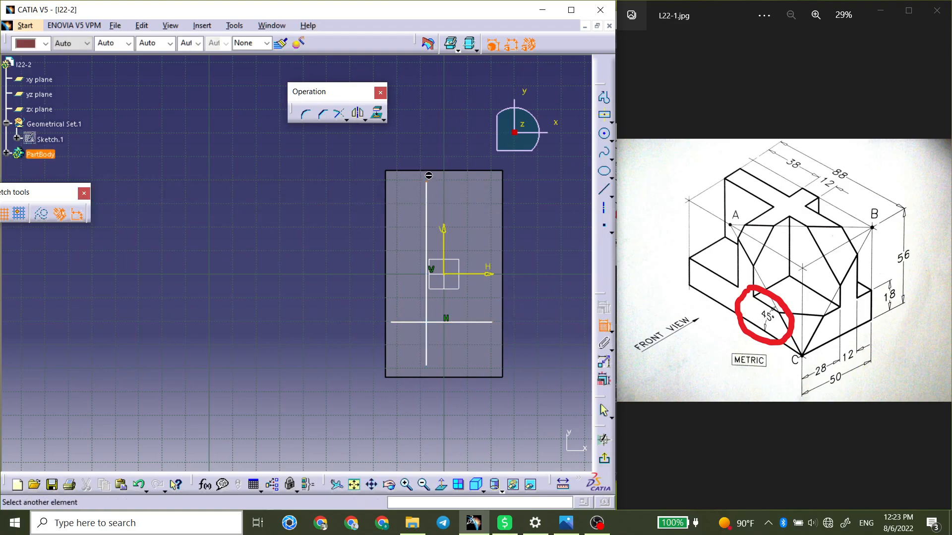
click(437, 171)
right_click(458, 155)
click(491, 212)
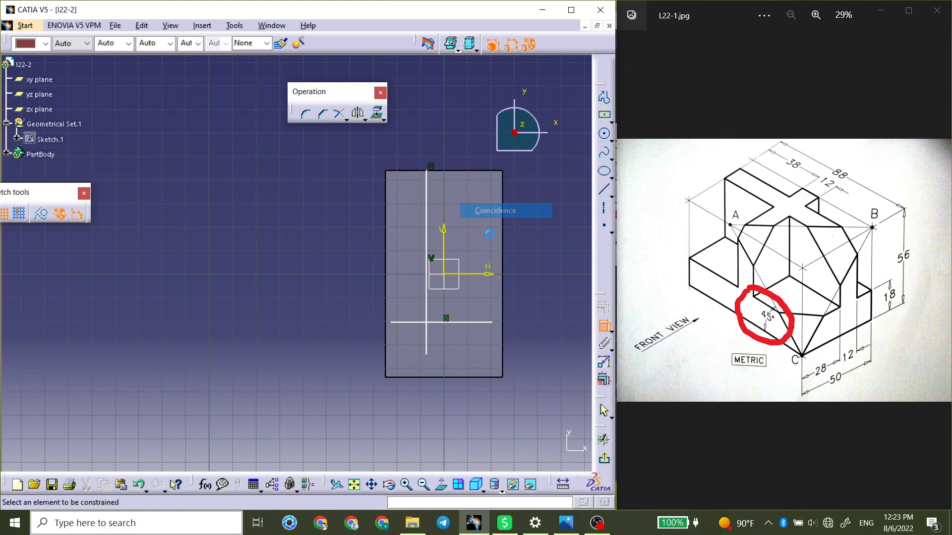
click(427, 358)
click(434, 375)
right_click(472, 402)
click(507, 456)
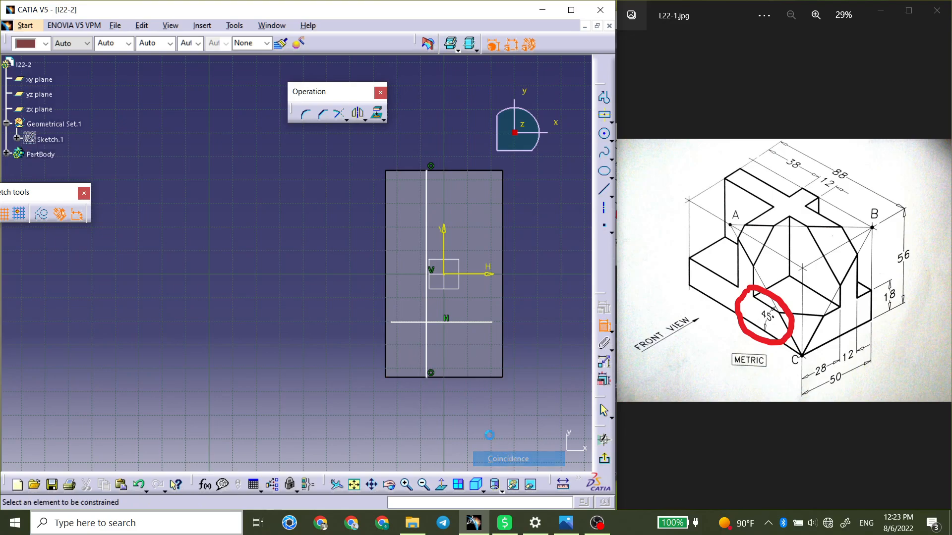
Constrain both ends of the horizontal line to the block's two long edges with Coincidence.
click(388, 323)
click(385, 328)
right_click(362, 336)
click(398, 391)
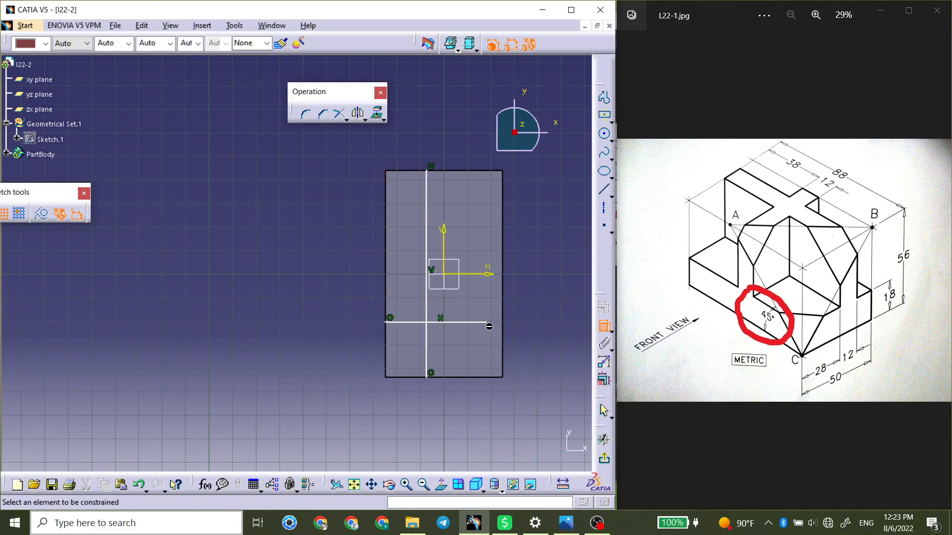
click(510, 333)
right_click(534, 335)
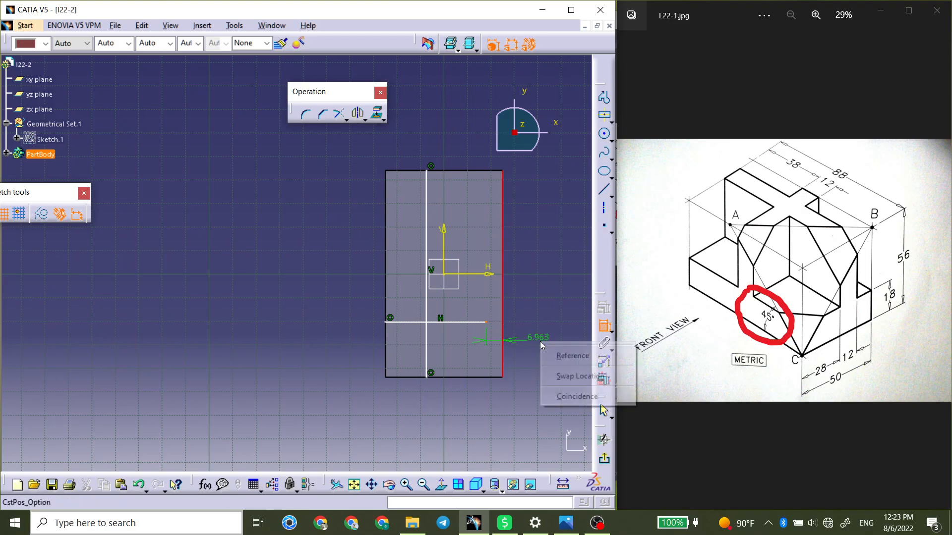
click(565, 395)
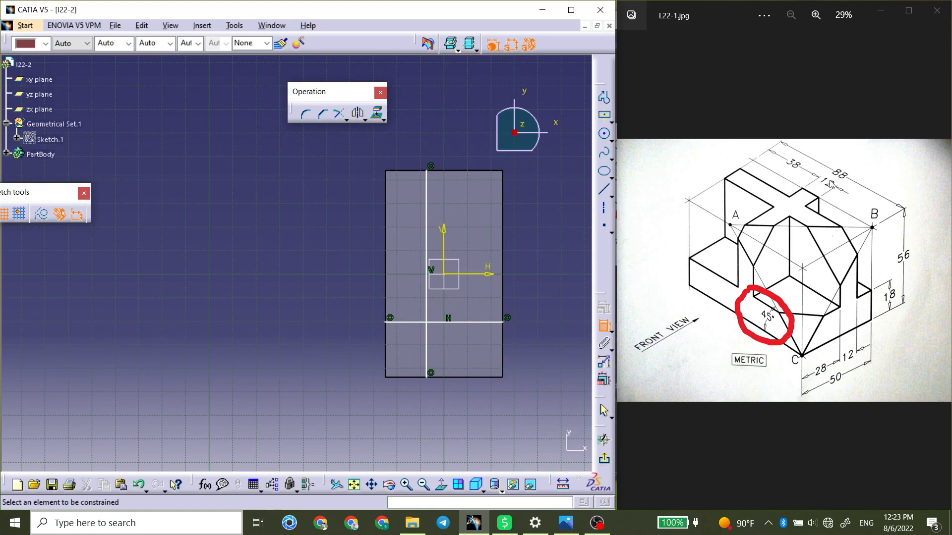
Dimension the horizontal line's distance from the block's lower short edge and set it to 44 mm.
click(496, 323)
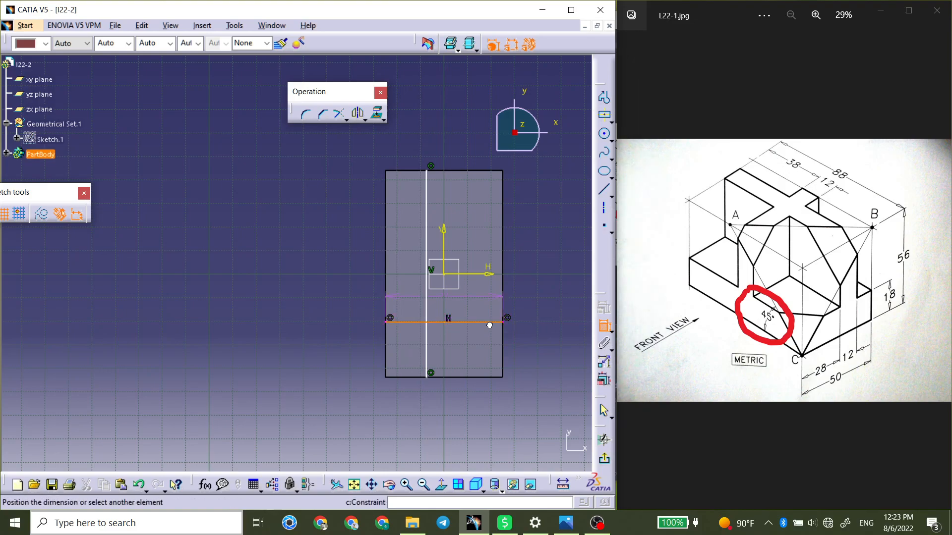
click(480, 376)
click(558, 362)
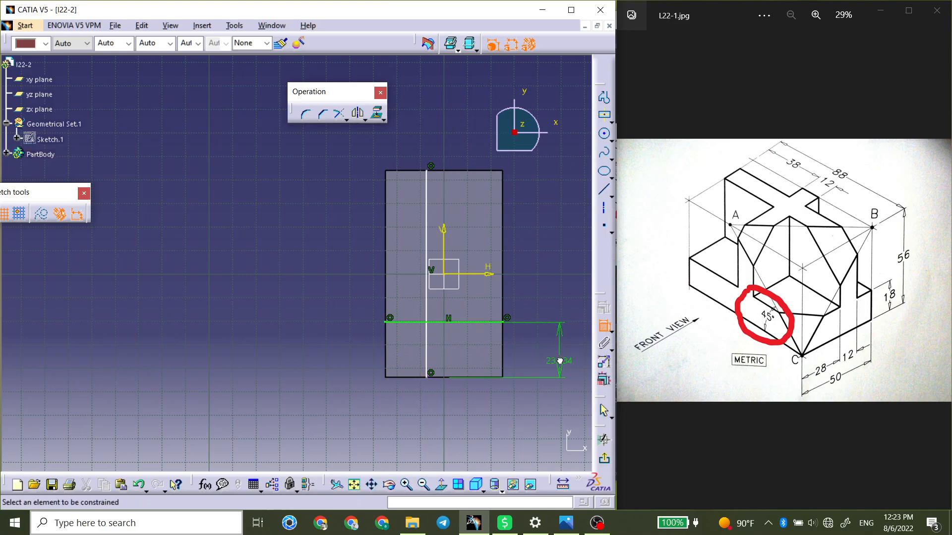
double_click(561, 365)
text(44)
key(Return)
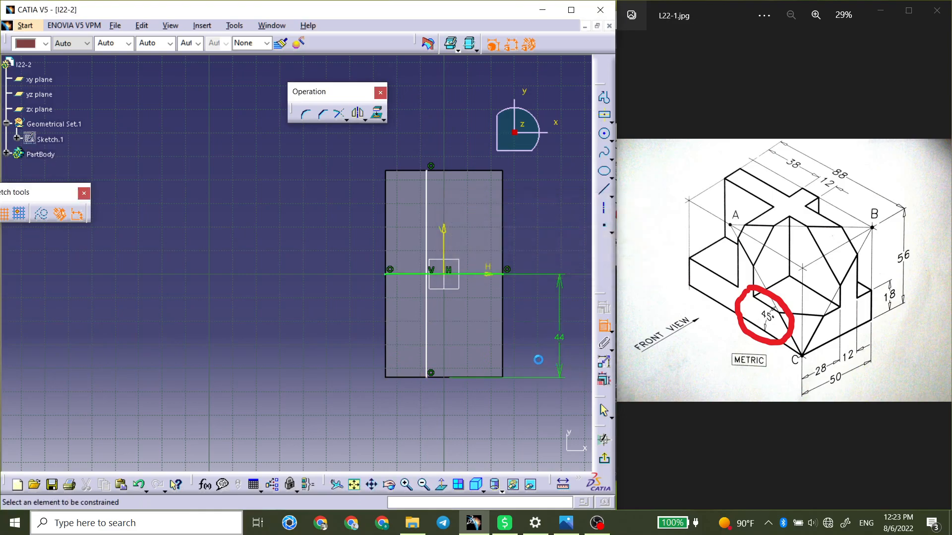
Dimension the vertical line's distance from the block's left long edge and set it to 16 mm.
click(426, 310)
click(386, 310)
click(355, 310)
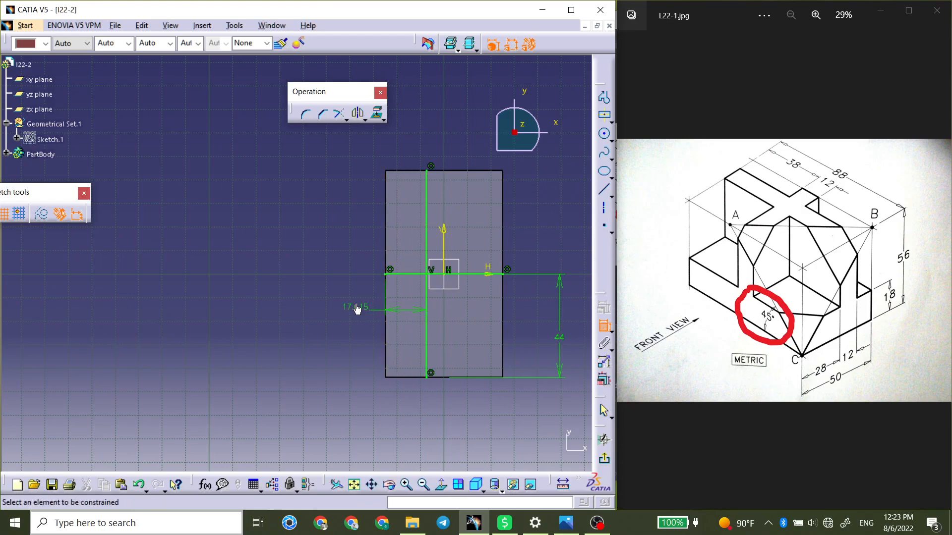
double_click(356, 310)
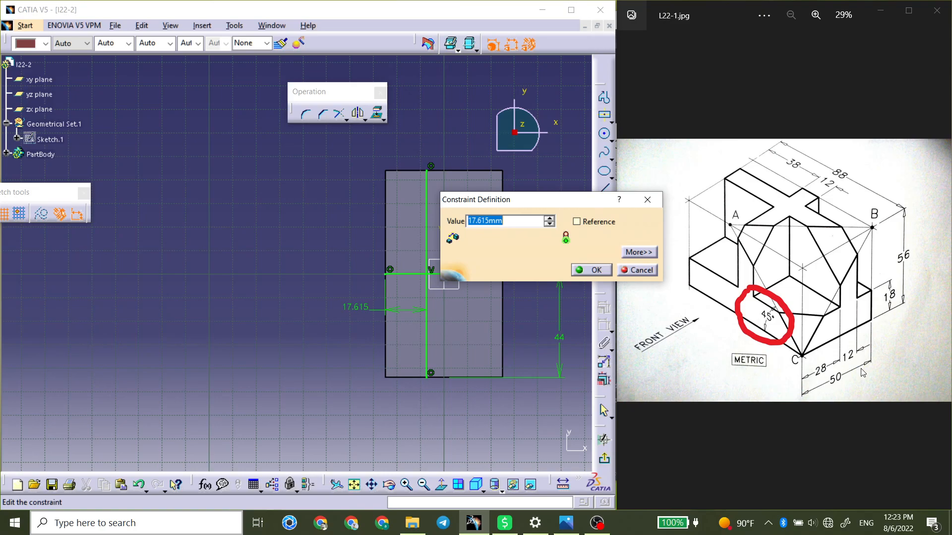
text(16)
click(592, 269)
Finish the sketch and start a thick pad of the crossed lines with Thickness1 and Thickness2 both 6 mm.
click(604, 458)
mouse_move(393, 383)
middle_down()
mouse_move(316, 197)
mouse_move(386, 192)
mouse_move(341, 293)
mouse_move(388, 225)
middle_up()
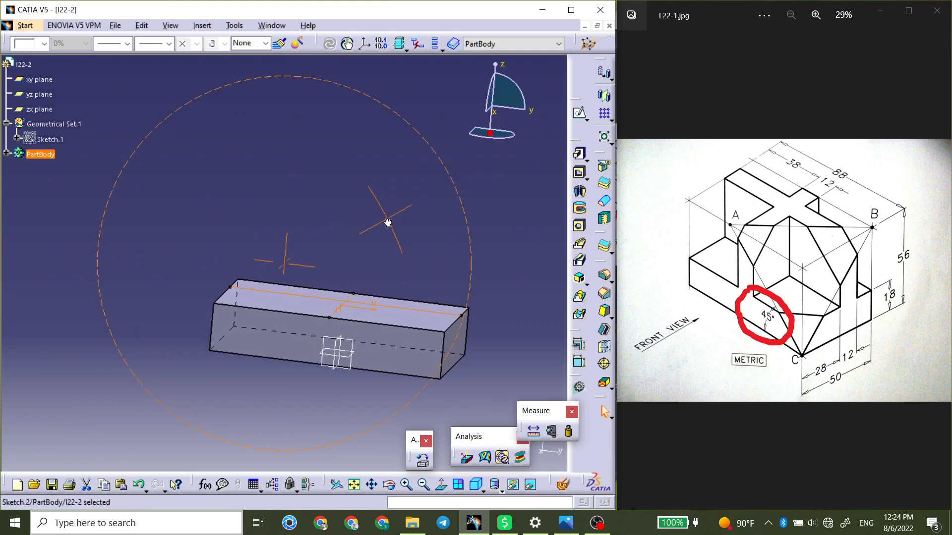
click(580, 154)
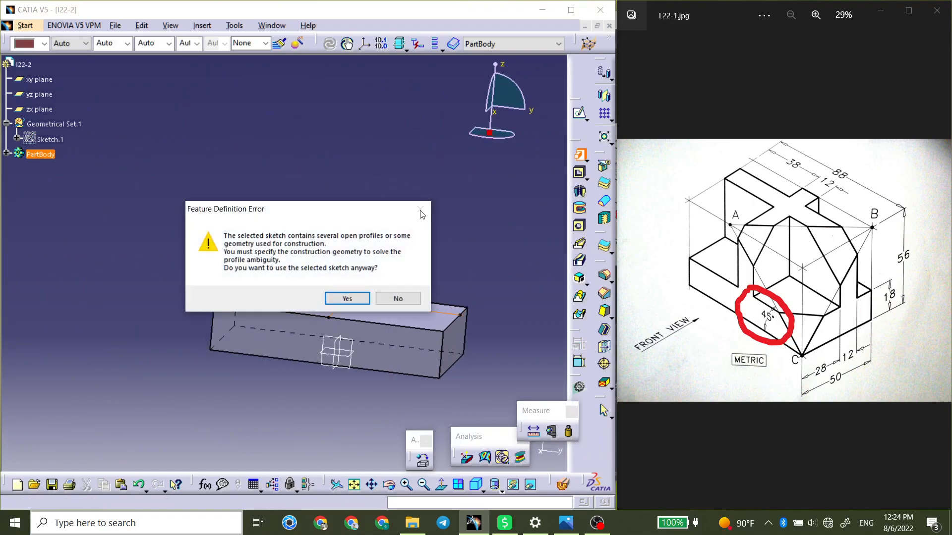
click(344, 297)
click(356, 399)
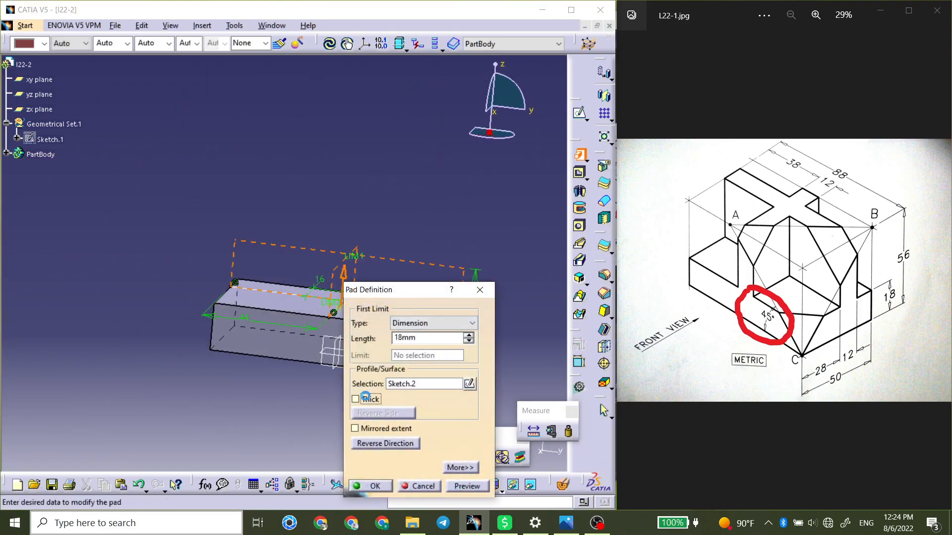
double_click(593, 424)
text(6)
key(Tab)
text(6)
middle_drag(376, 194, 248, 232)
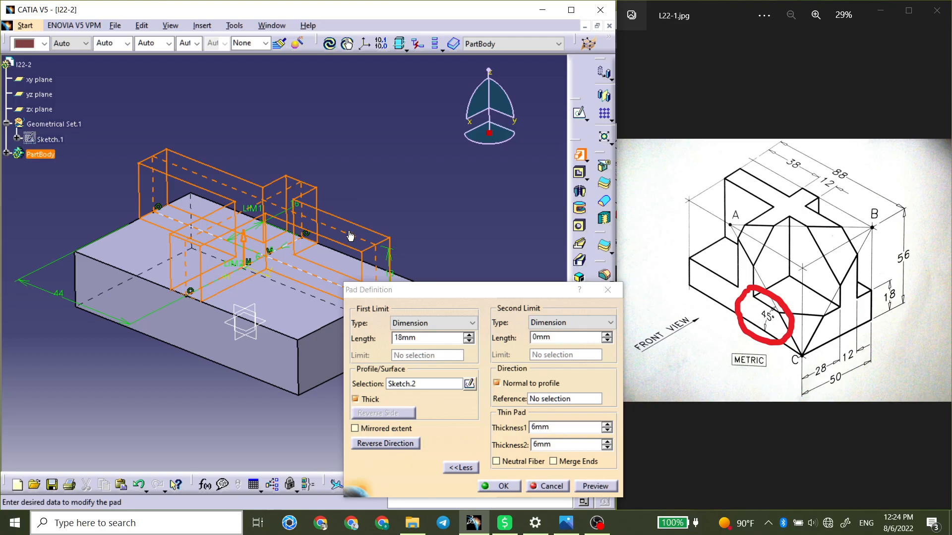
Set the thick pad's length to 38 mm and create it.
drag(441, 337, 303, 333)
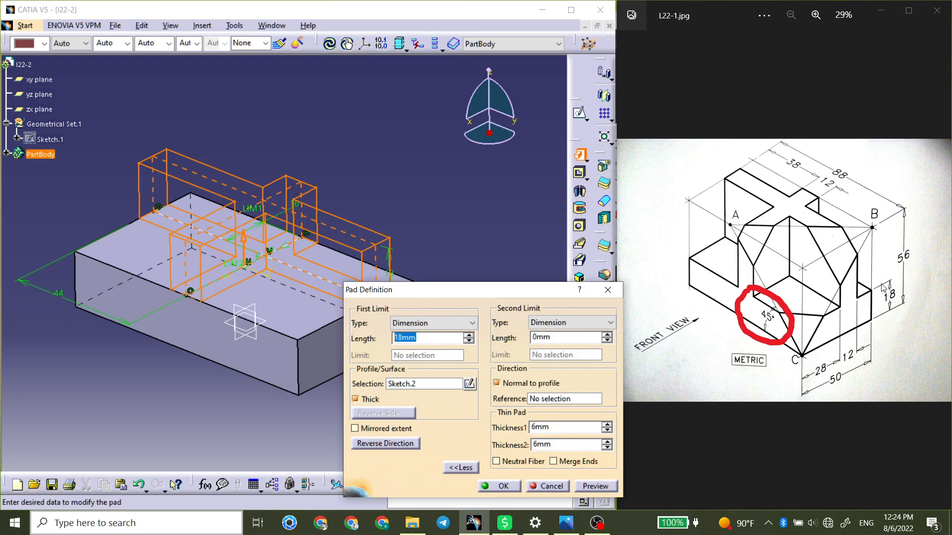
text(38)
key(Return)
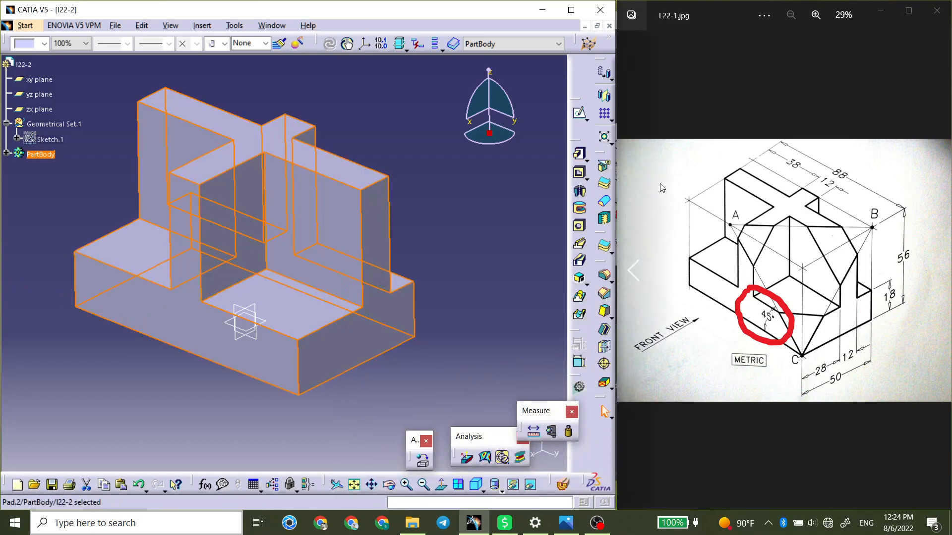
click(560, 262)
mouse_move(415, 213)
middle_down()
mouse_move(422, 170)
mouse_move(408, 206)
middle_up()
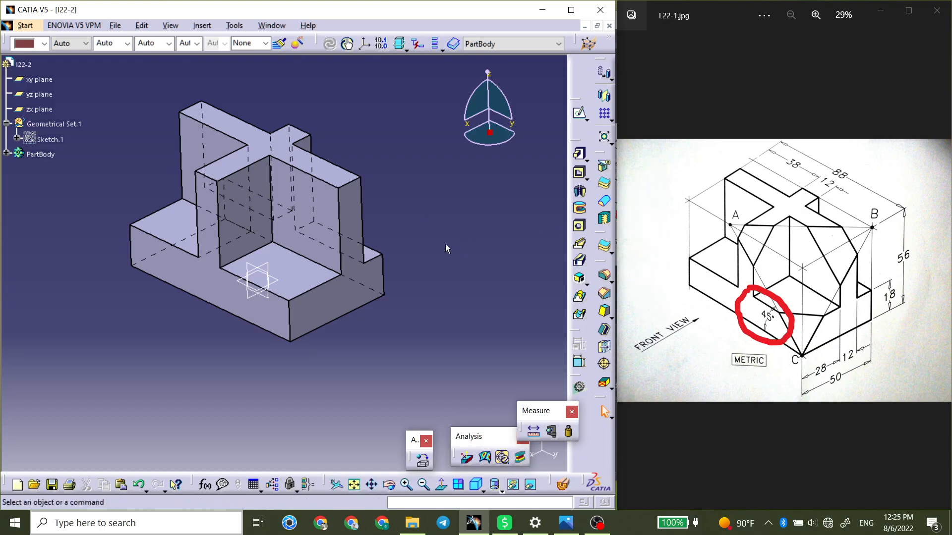
Sketch on the block's 50 mm wide end face, project the far upper corner as a point, and finish the sketch.
click(290, 342)
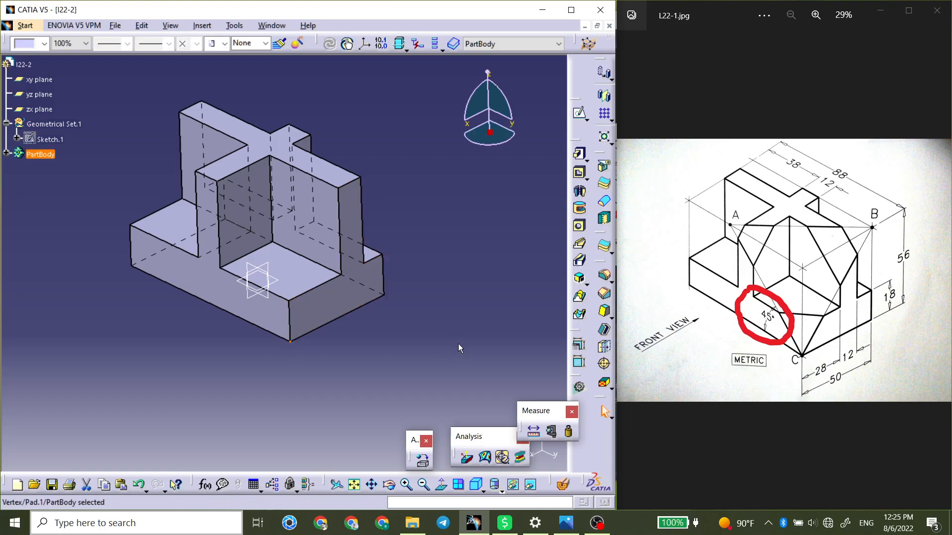
click(353, 307)
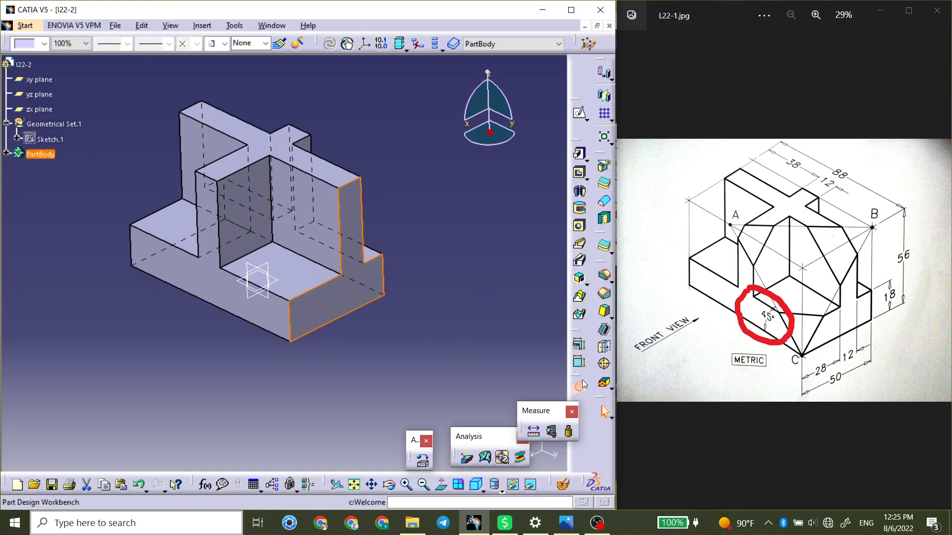
click(579, 116)
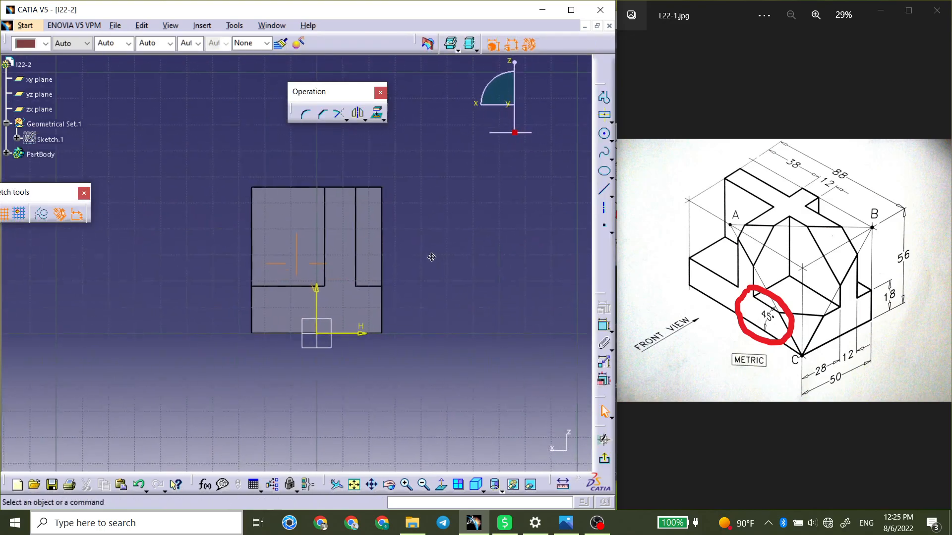
click(387, 189)
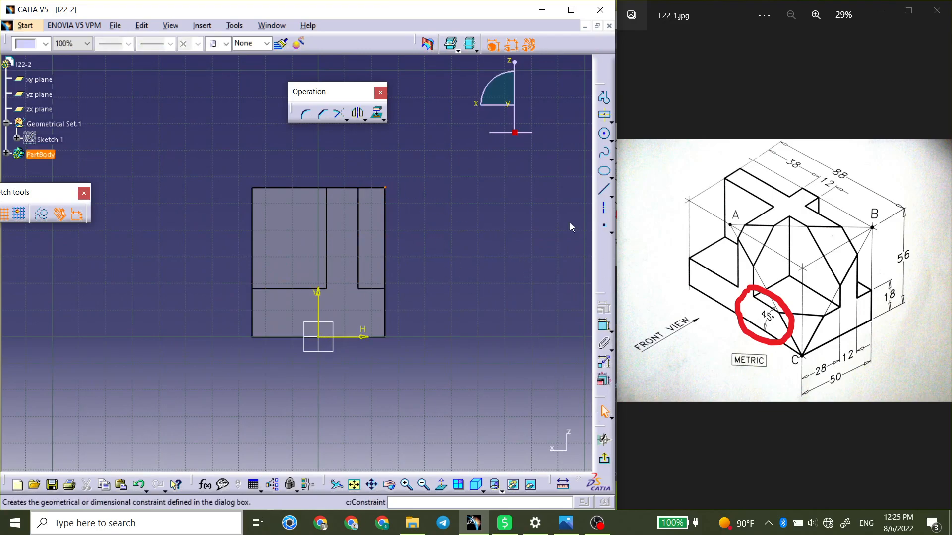
click(384, 118)
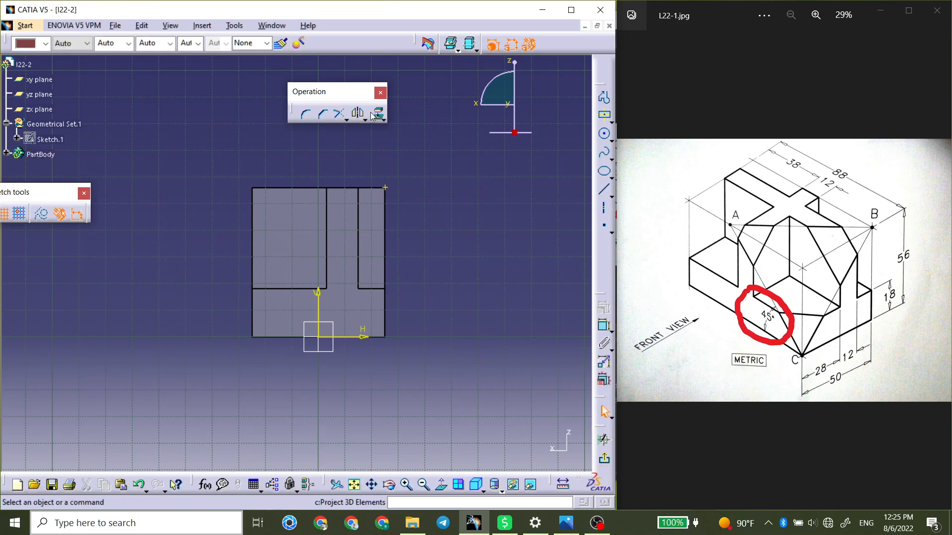
click(604, 459)
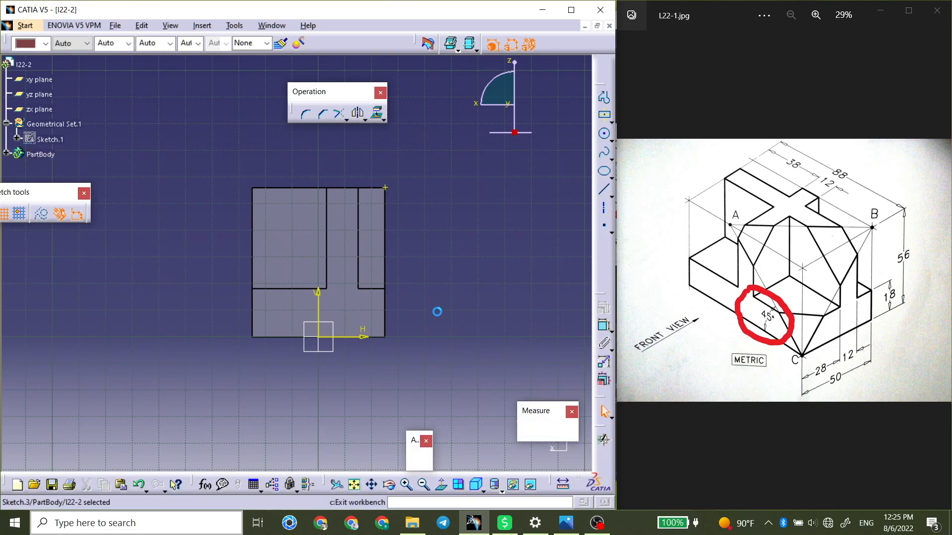
Open a sketch on the block's long front face and draw a diagonal axis from near corner C up toward the top edge.
middle_drag(307, 179, 292, 320)
middle_drag(293, 319, 378, 266)
click(365, 263)
click(579, 113)
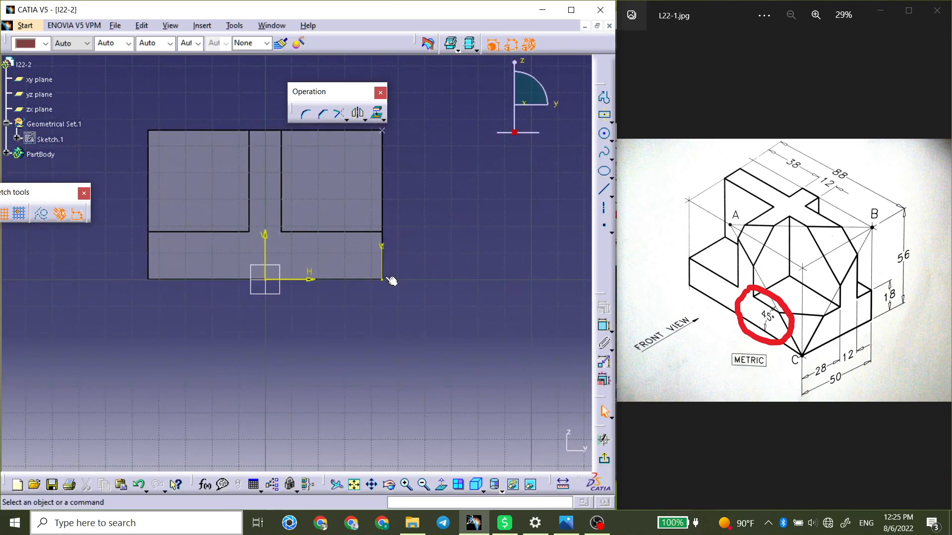
click(606, 210)
click(370, 268)
middle_drag(283, 163, 419, 256)
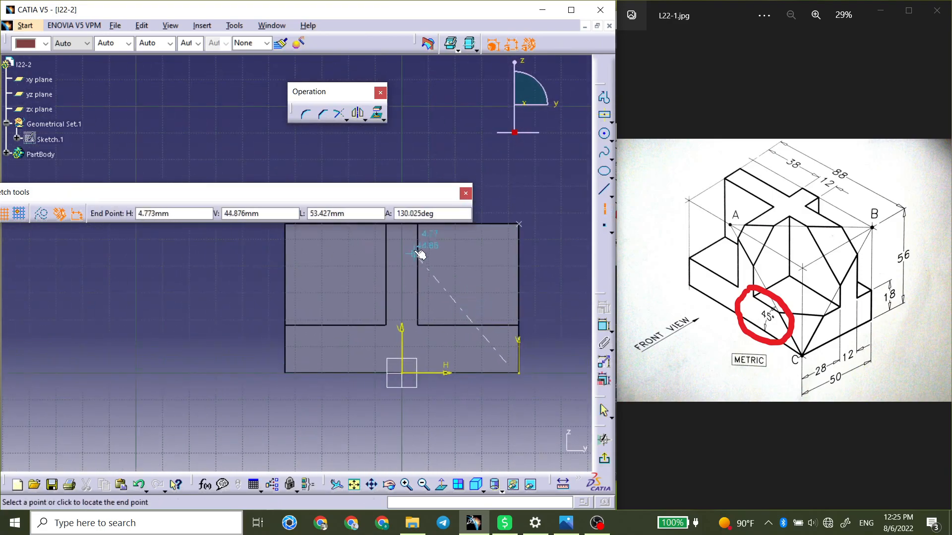
click(399, 243)
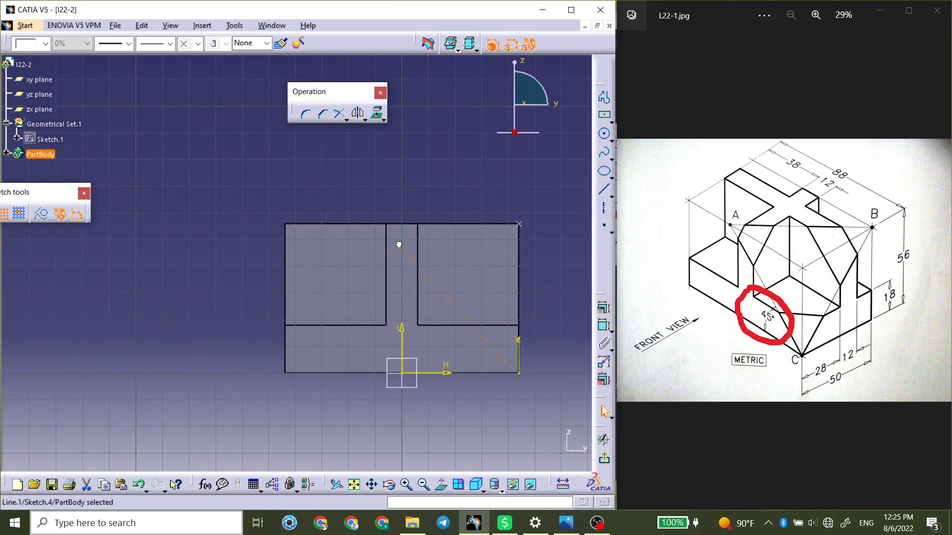
Make the axis's lower end coincident with the block's lower corner C.
click(611, 332)
click(604, 334)
click(496, 365)
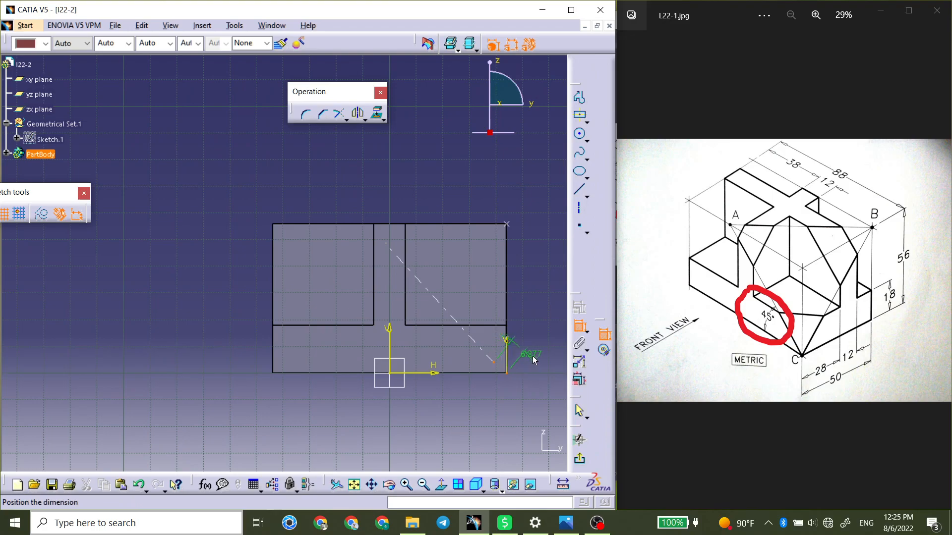
right_click(532, 357)
click(565, 443)
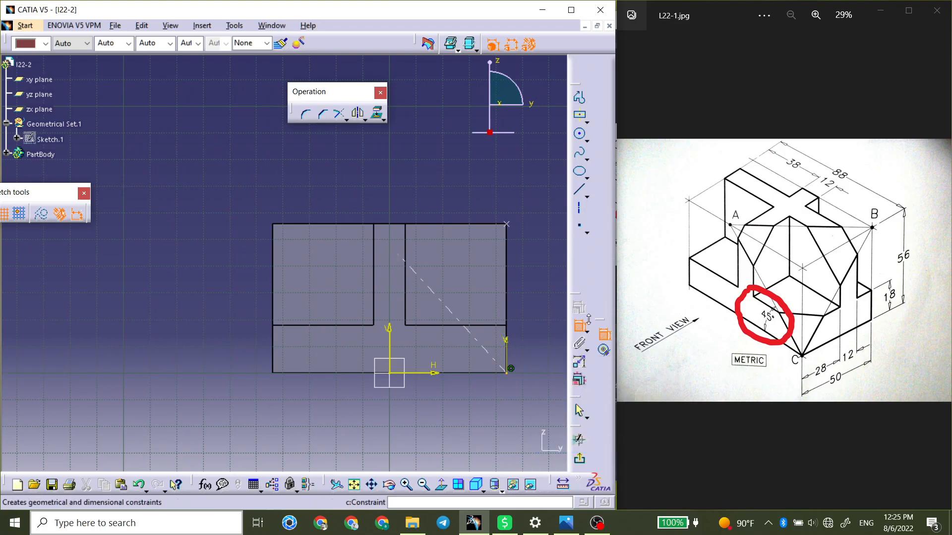
drag(578, 259, 582, 257)
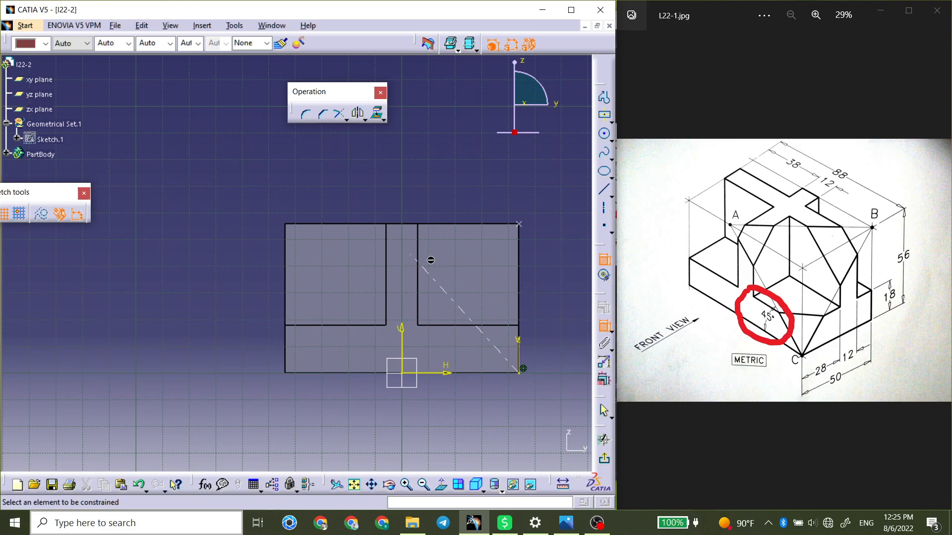
Dimension the angle between the diagonal axis and the H axis and set it to 45 degrees.
click(431, 276)
click(435, 372)
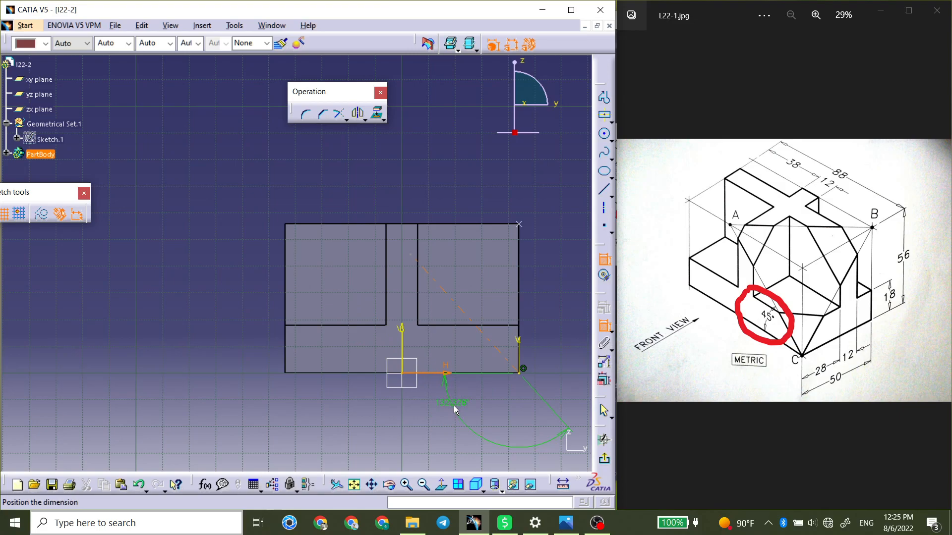
click(446, 346)
double_click(447, 346)
text(4)
key(Return)
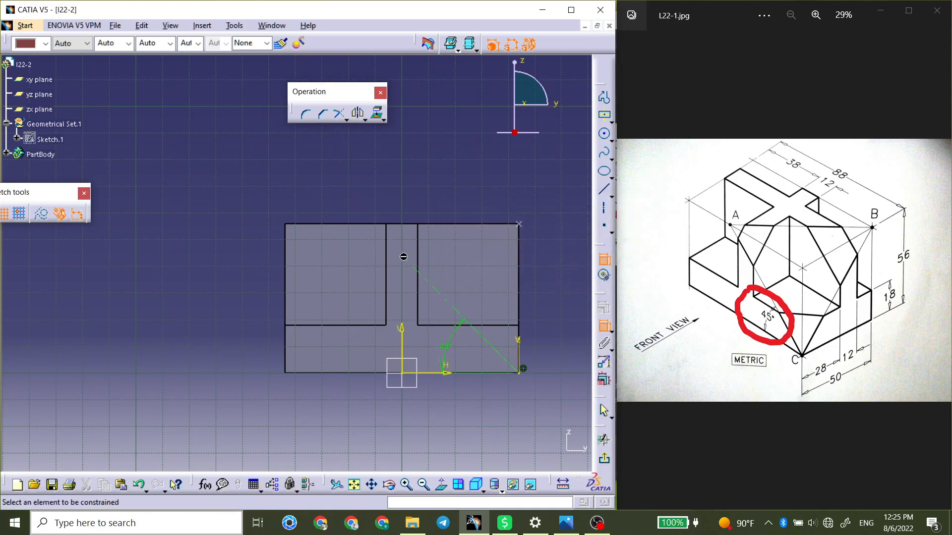
Make the diagonal axis's upper end coincident with the top edge of the raised wall.
click(403, 257)
click(367, 224)
right_click(361, 198)
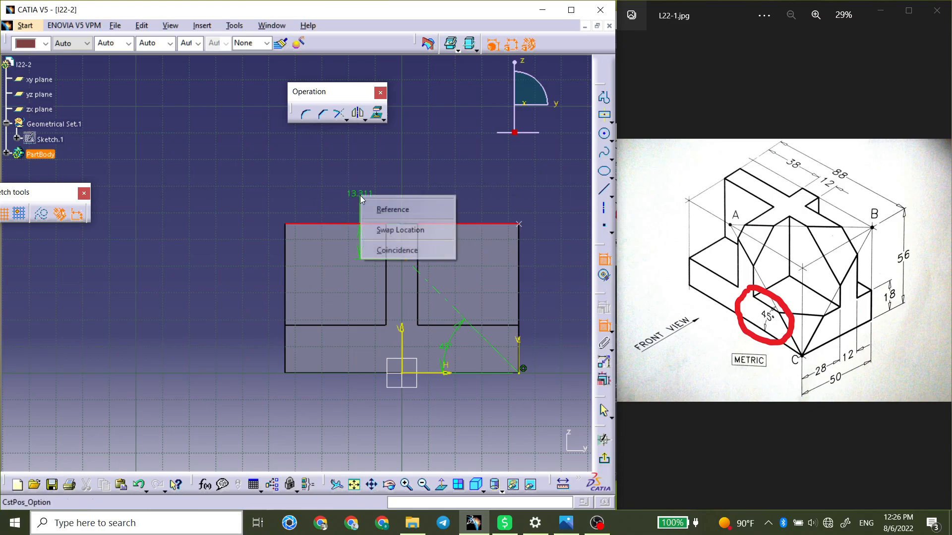
click(396, 250)
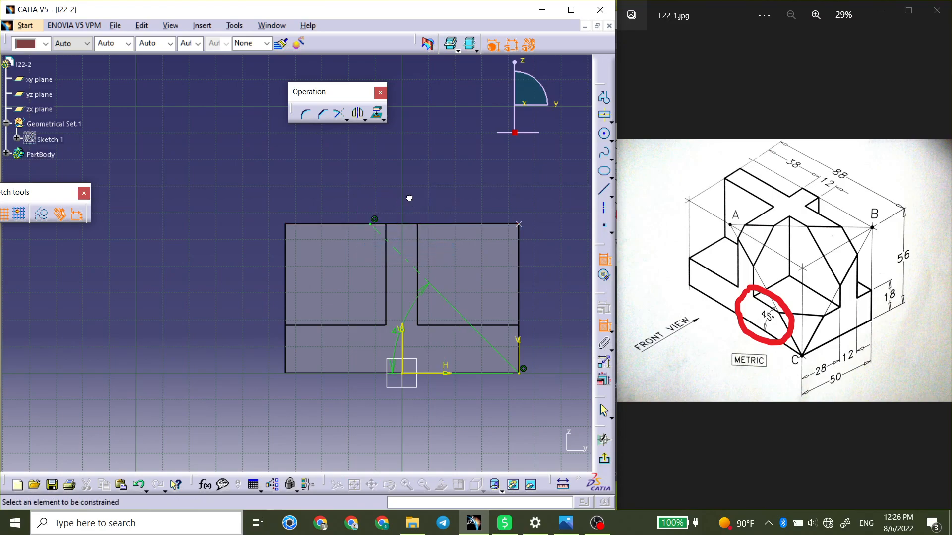
Convert the axis's upper end point from a construction to a standard element and finish the sketch.
click(375, 220)
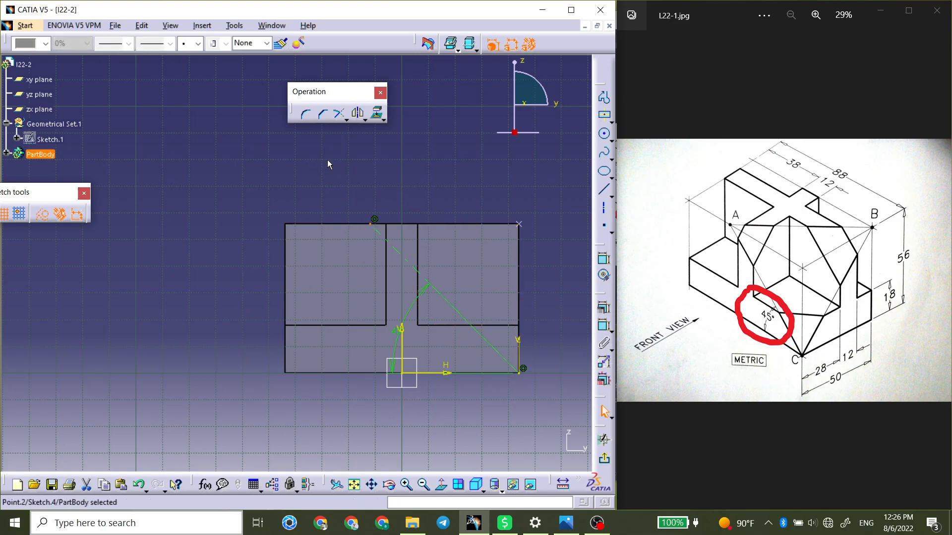
click(42, 214)
click(369, 214)
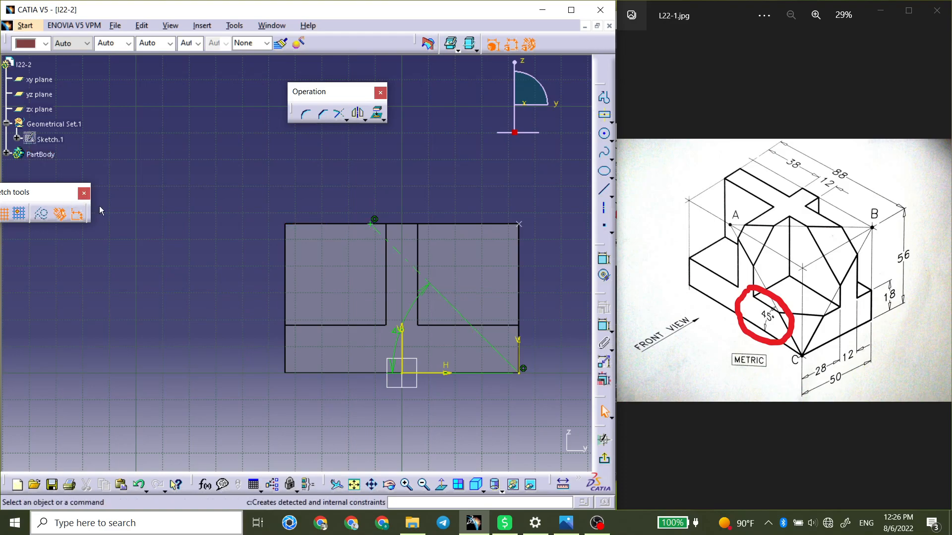
click(604, 459)
Create a plane through three points: sketch point A, sketch point B and the block's lower corner C.
middle_drag(465, 187, 422, 373)
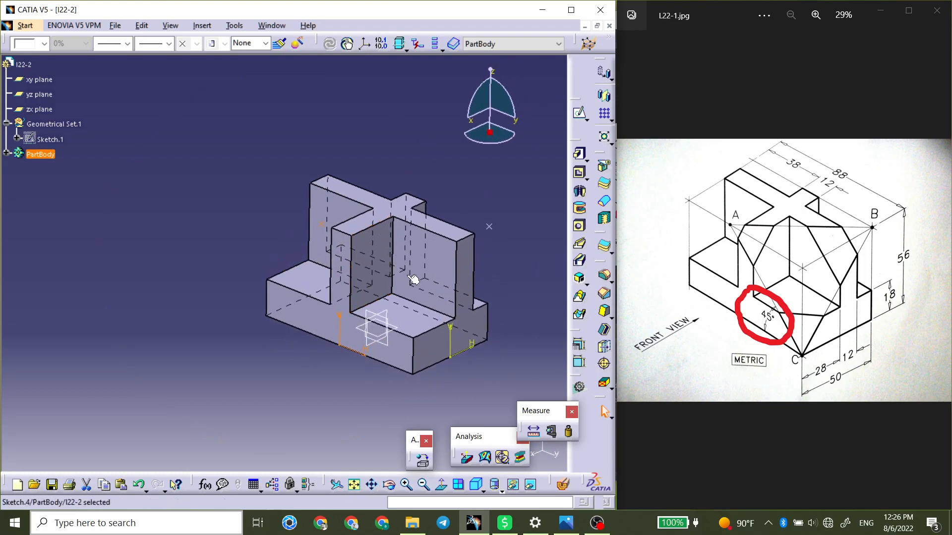
click(489, 226)
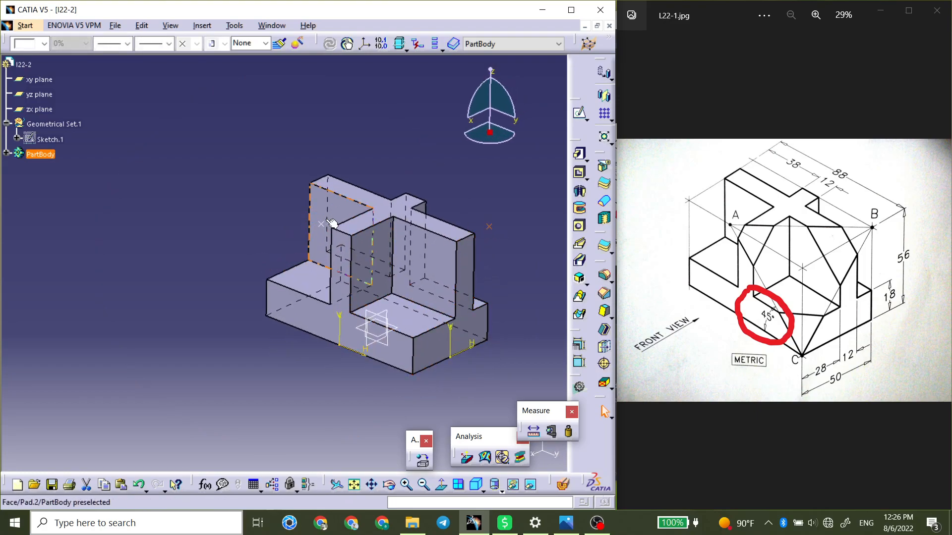
click(492, 207)
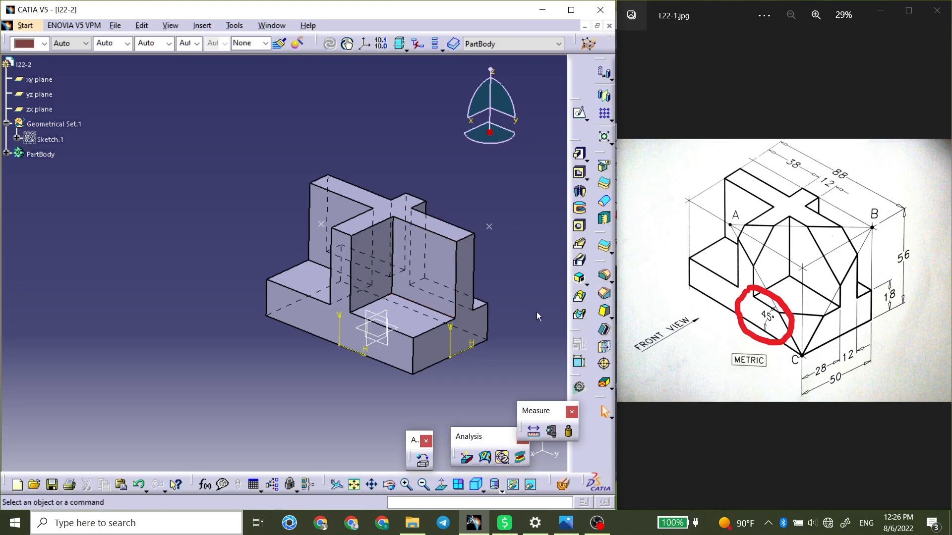
click(571, 10)
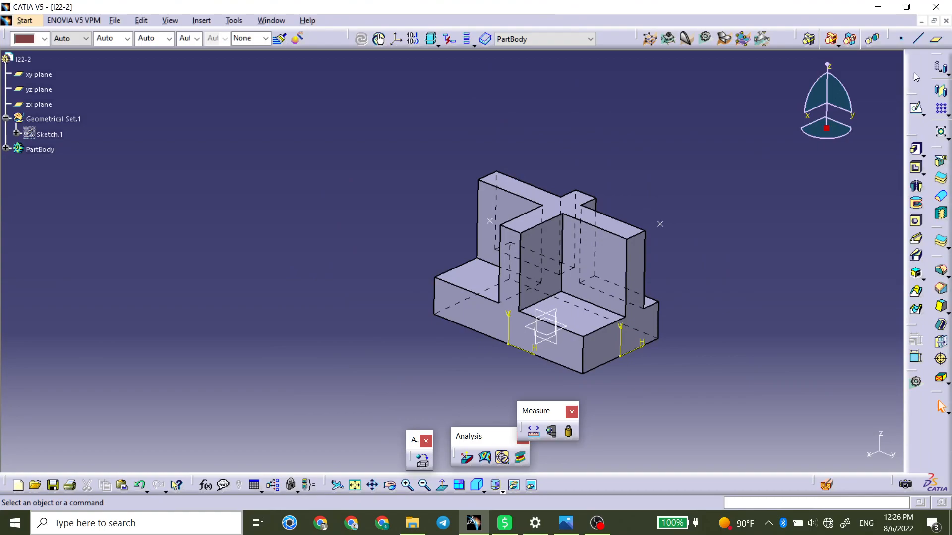
click(935, 39)
click(495, 224)
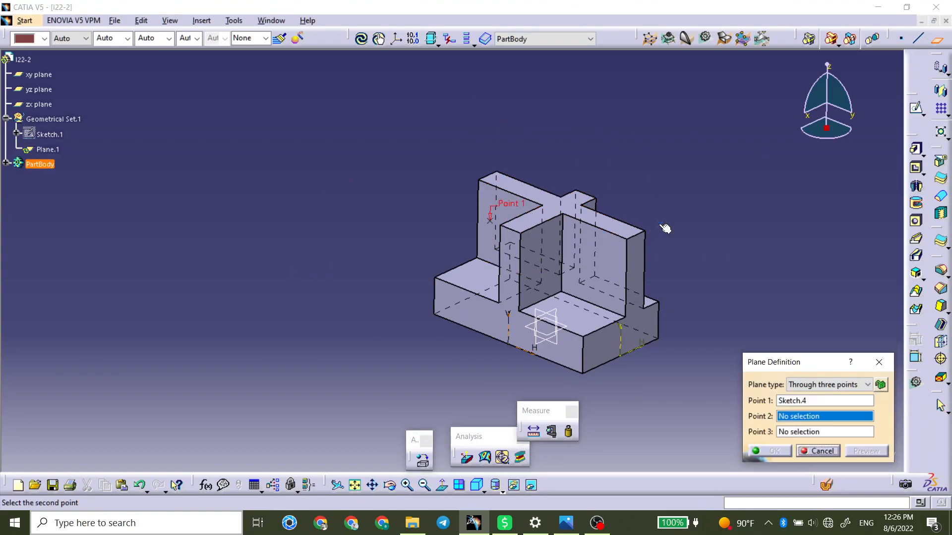
click(660, 224)
click(585, 376)
key(Return)
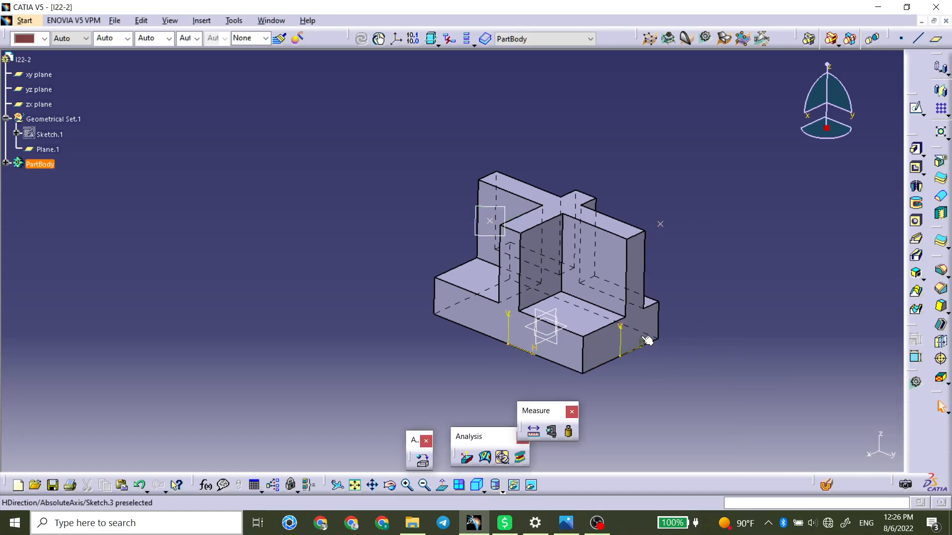
Sketch a circle with a radius of about 70 mm around the whole part on the plane through A, B and C, and finish the sketch.
click(501, 218)
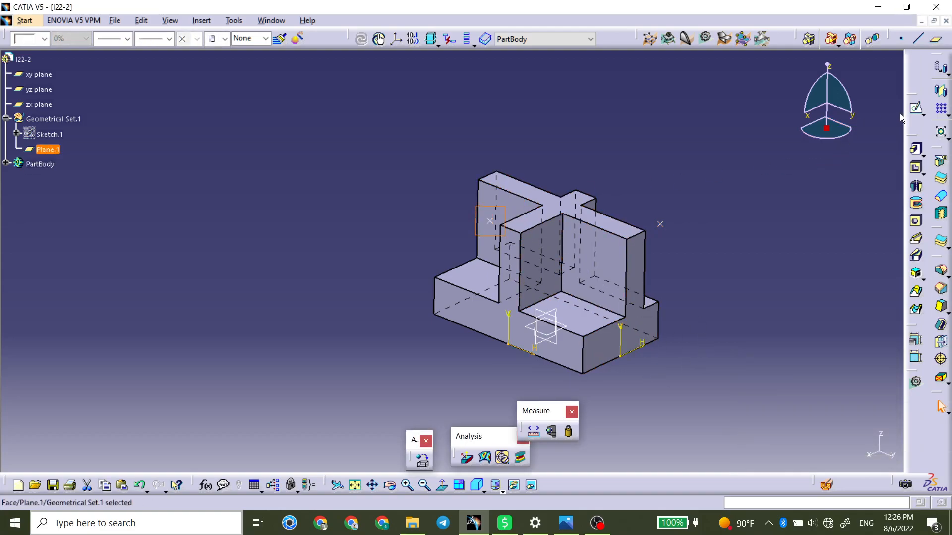
click(916, 109)
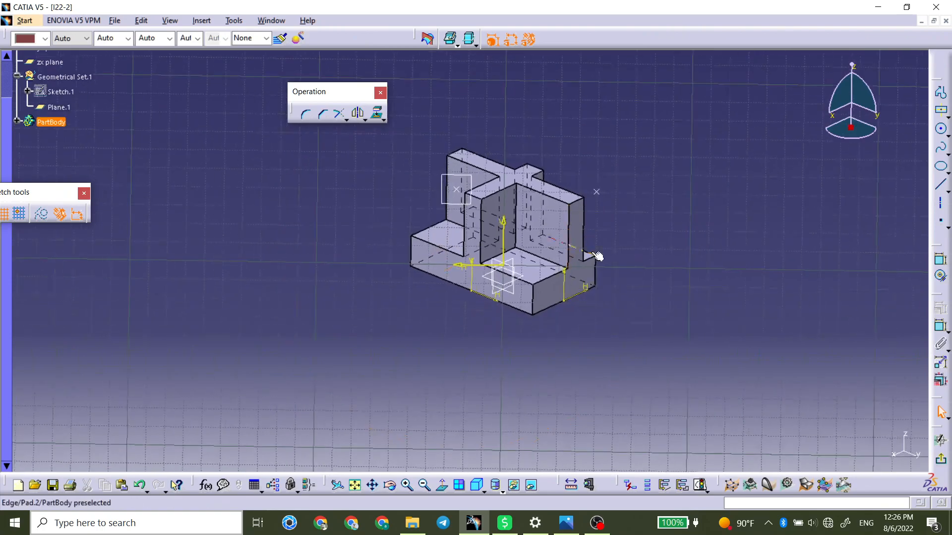
click(940, 128)
click(517, 239)
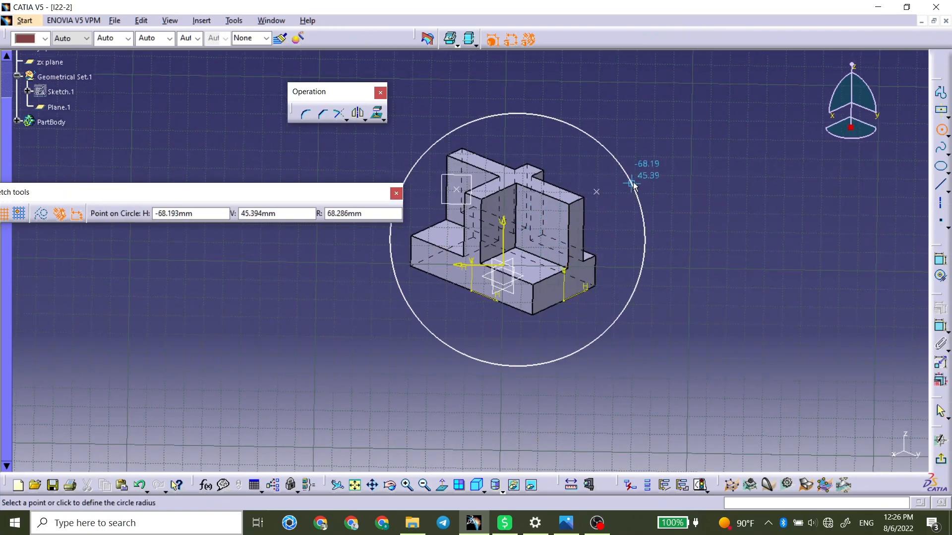
click(641, 175)
click(940, 459)
Cut a pocket 38 mm deep from the circle sketch to slice off the corner beyond the sloped plane.
middle_drag(543, 296, 687, 215)
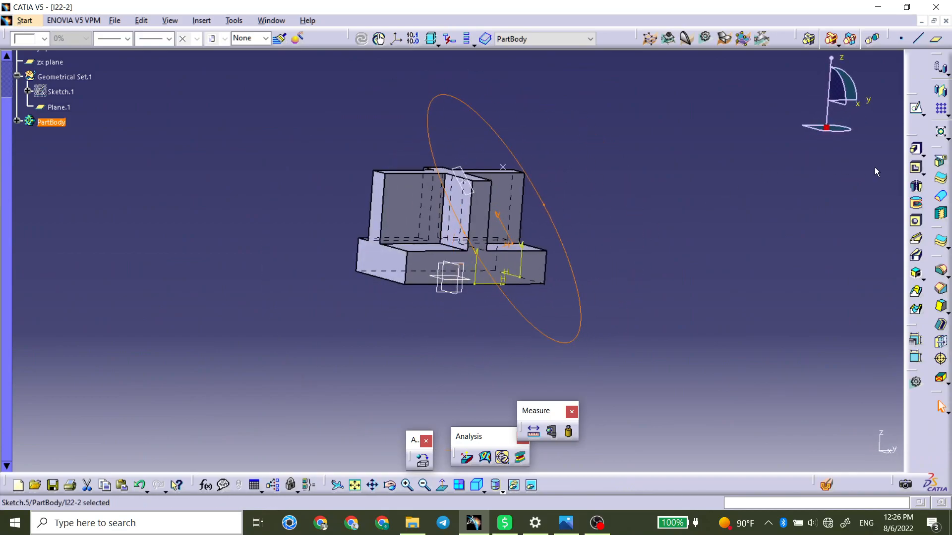
click(912, 169)
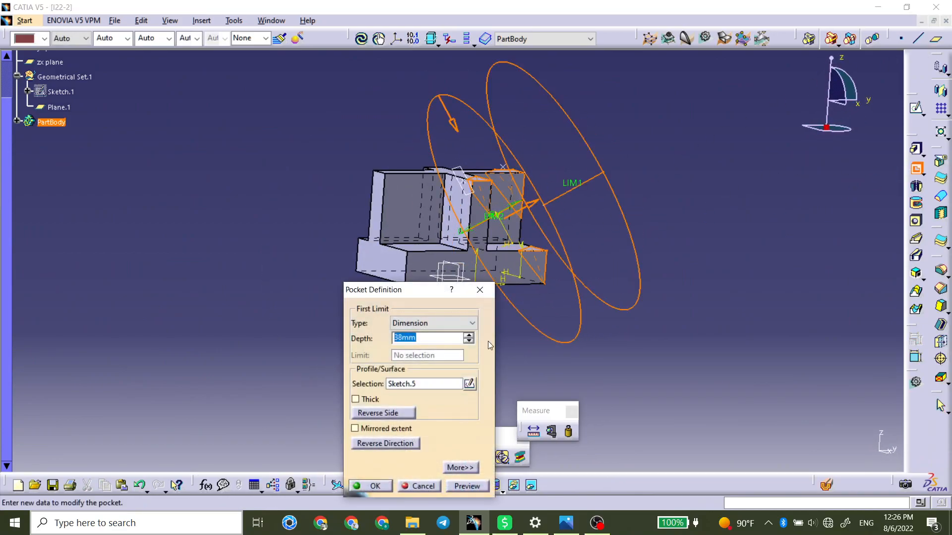
click(370, 486)
middle_drag(565, 314, 485, 289)
middle_drag(432, 369, 388, 317)
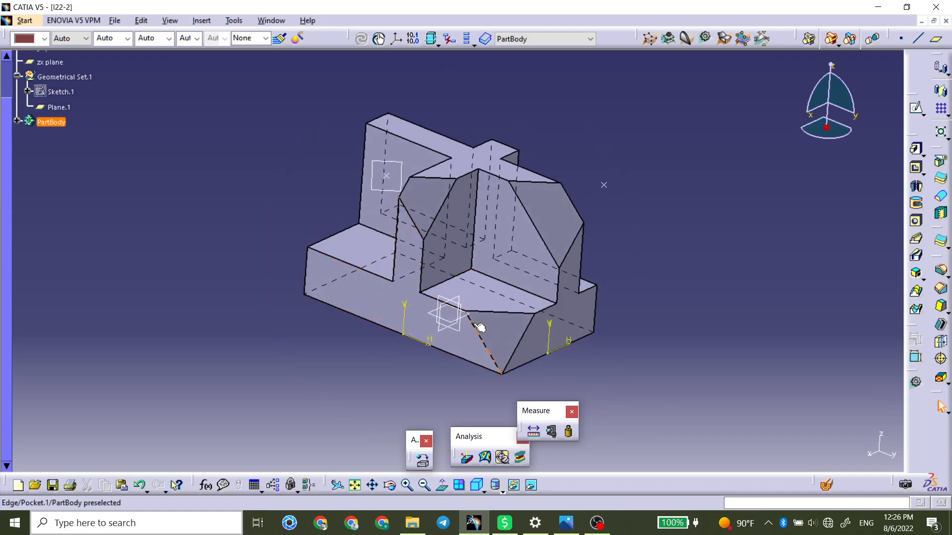
Save the part as I22-2.CATPart in the Lesson 22 folder and close it.
click(906, 7)
mouse_move(810, 8)
mouse_down()
mouse_move(709, 47)
mouse_move(0, 233)
mouse_up()
middle_drag(347, 253, 321, 266)
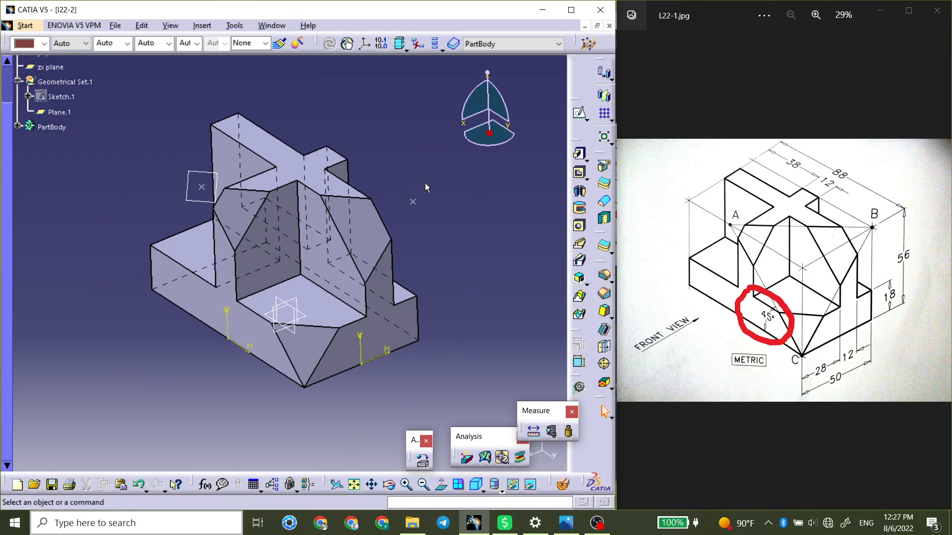
key(ctrl+s)
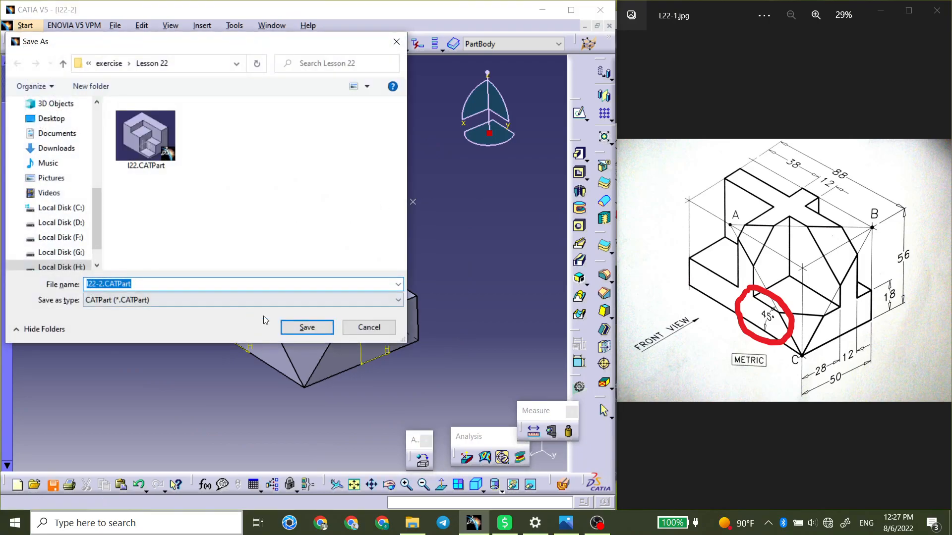
click(307, 327)
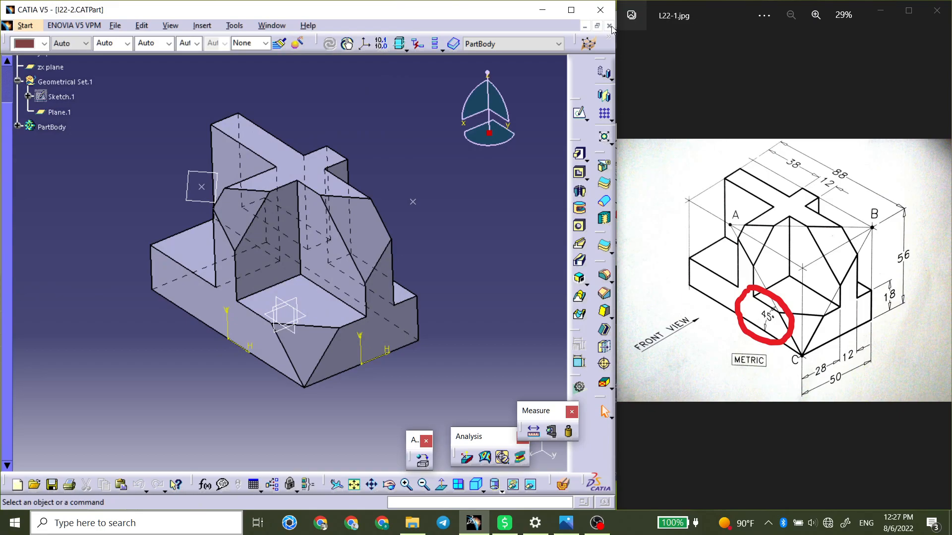
click(610, 27)
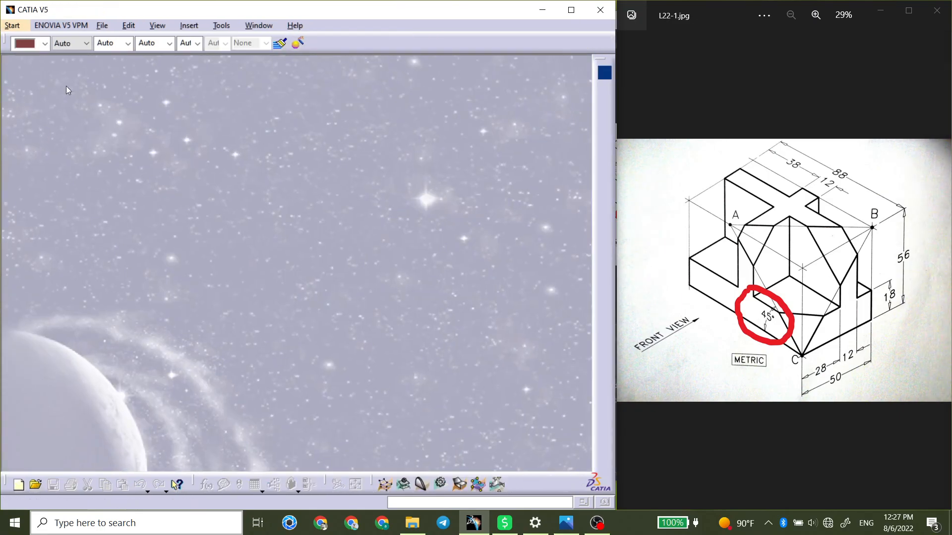
Create a new part named I22-3 with a geometrical set and show the L22-3.png drawing beside it.
click(446, 485)
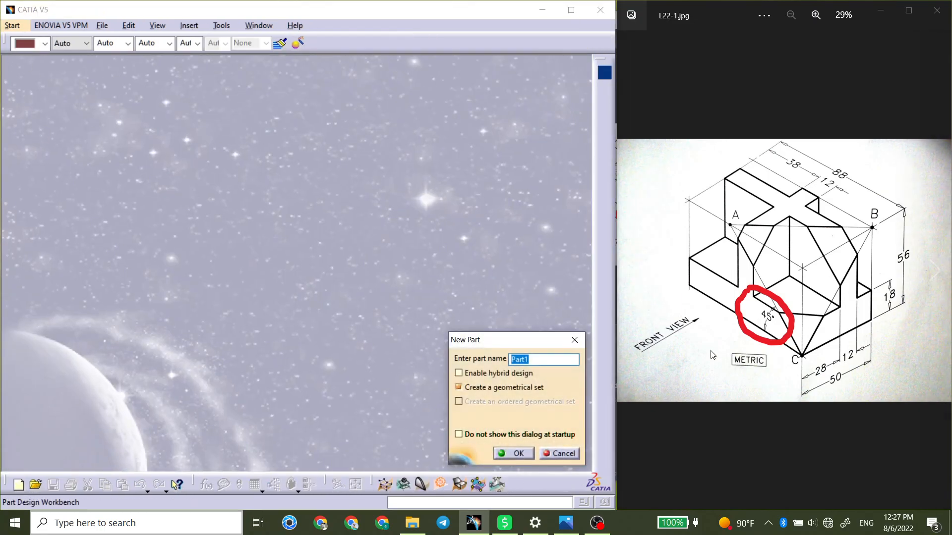
text(I22)
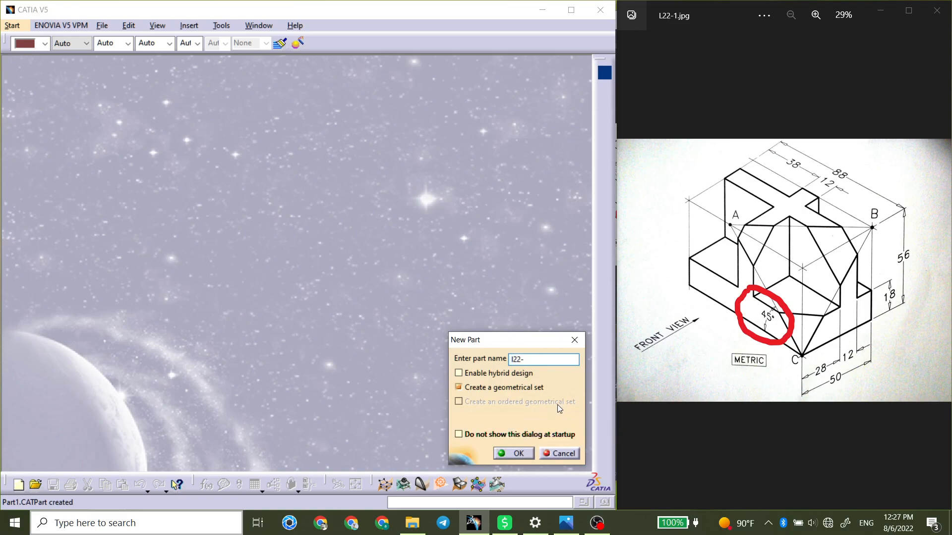
click(525, 452)
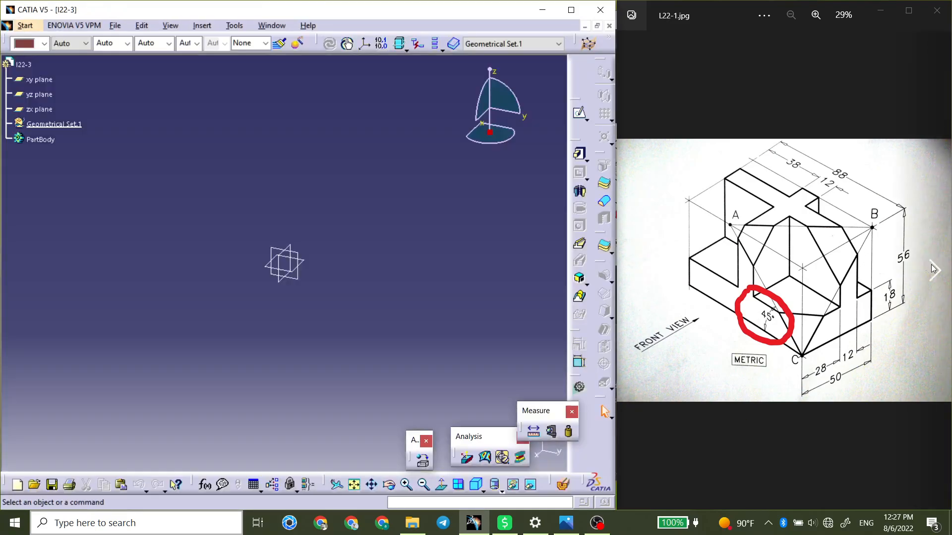
click(931, 268)
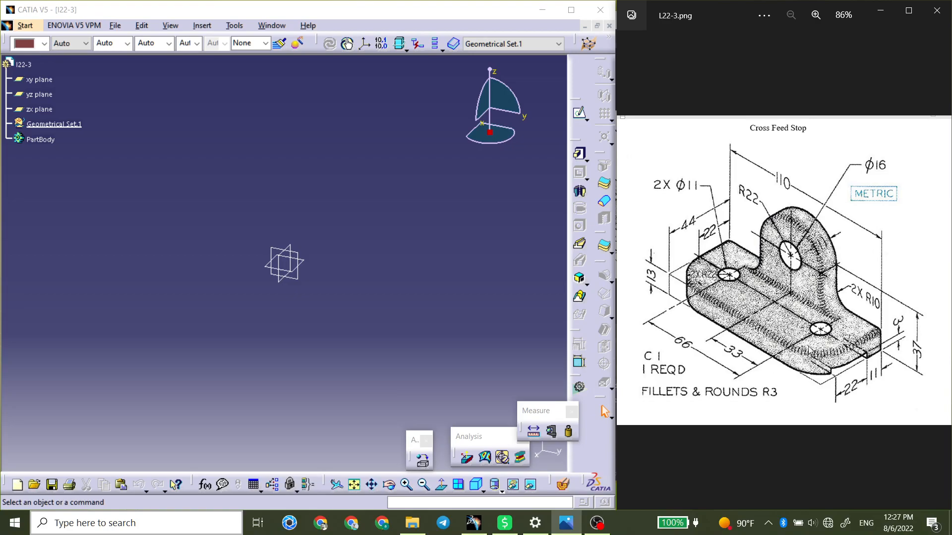
Start a sketch on the xy plane and draw an upright two-point rectangle crossing the H axis on its positive side.
click(311, 263)
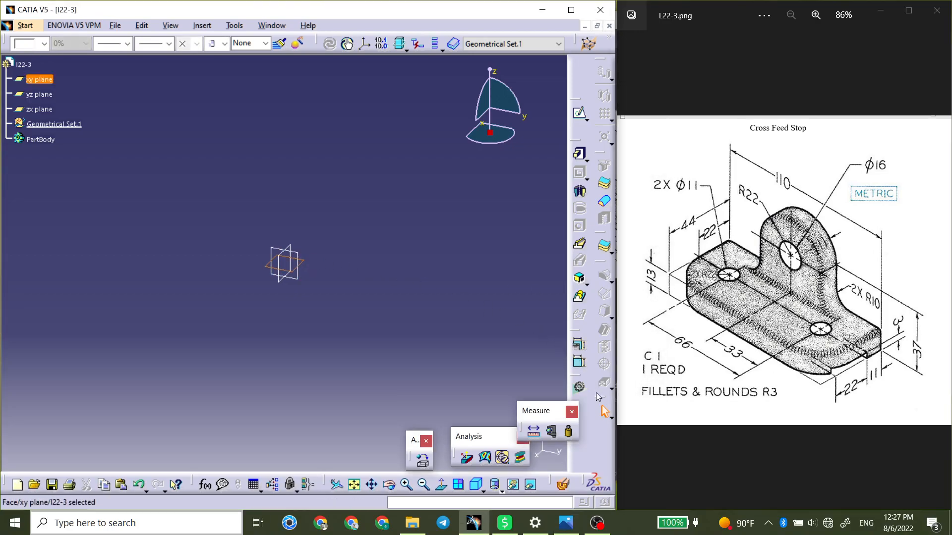
click(579, 112)
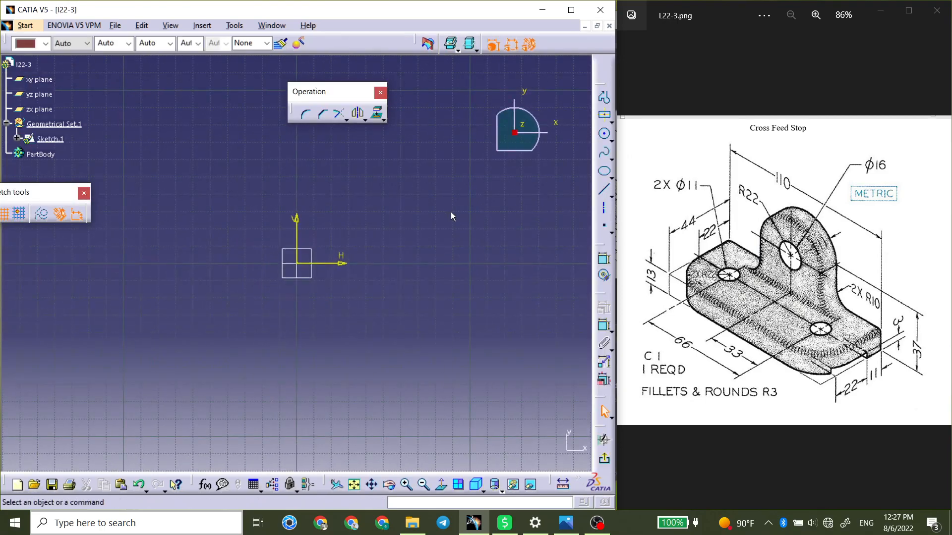
click(610, 121)
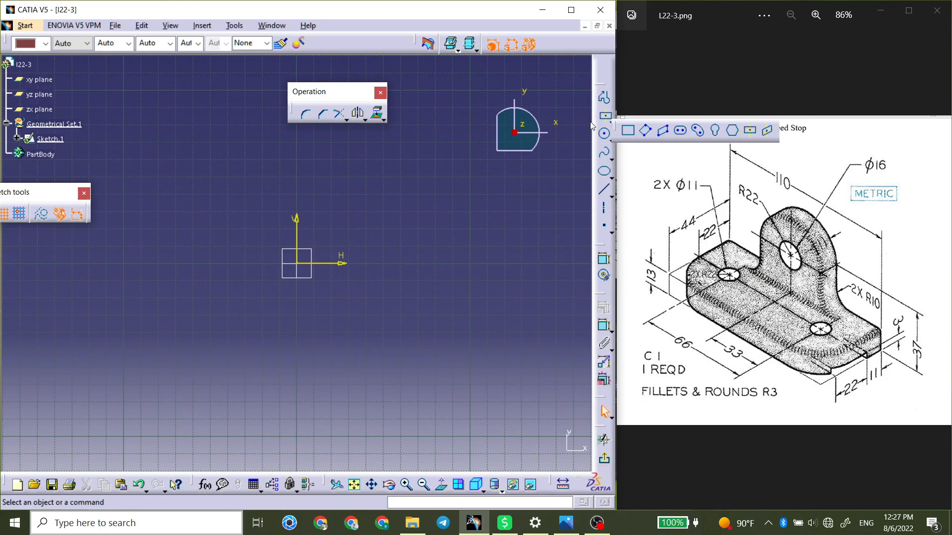
click(626, 131)
click(358, 151)
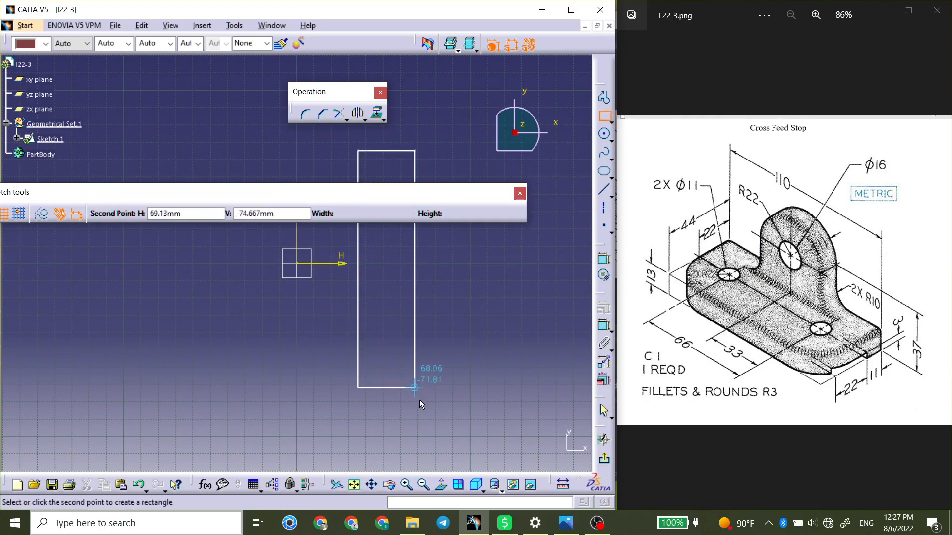
click(426, 413)
click(482, 321)
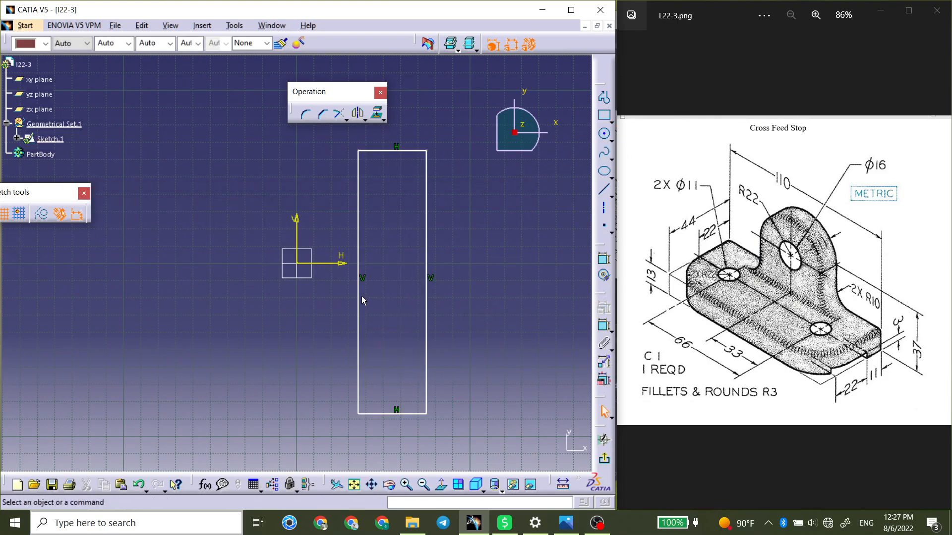
Constrain the sketch origin to the midpoint of the rectangle's vertical edge nearest to it.
click(603, 326)
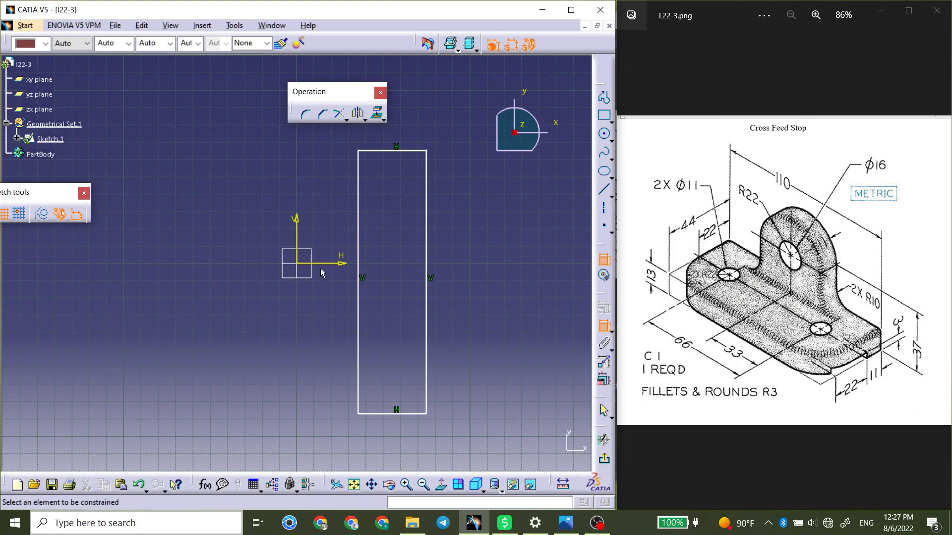
click(358, 272)
click(298, 265)
right_click(345, 296)
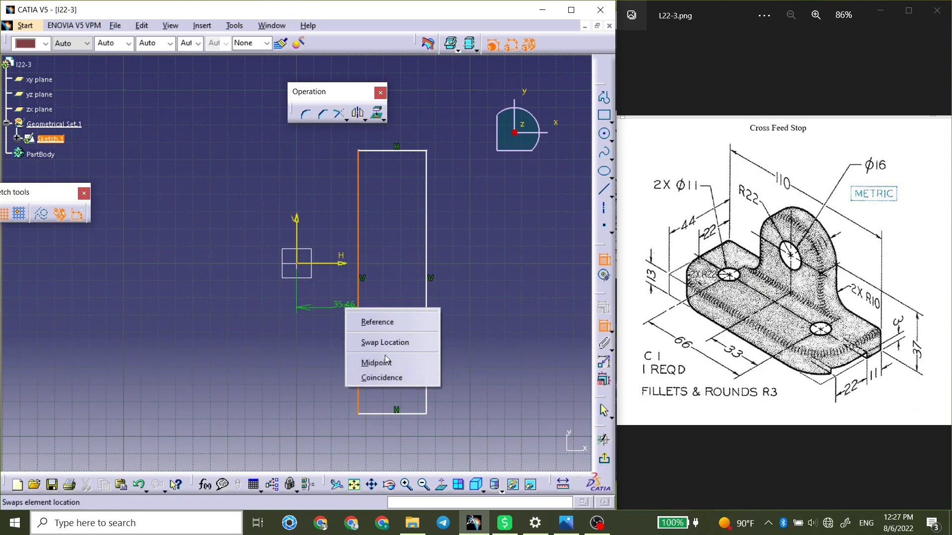
click(375, 361)
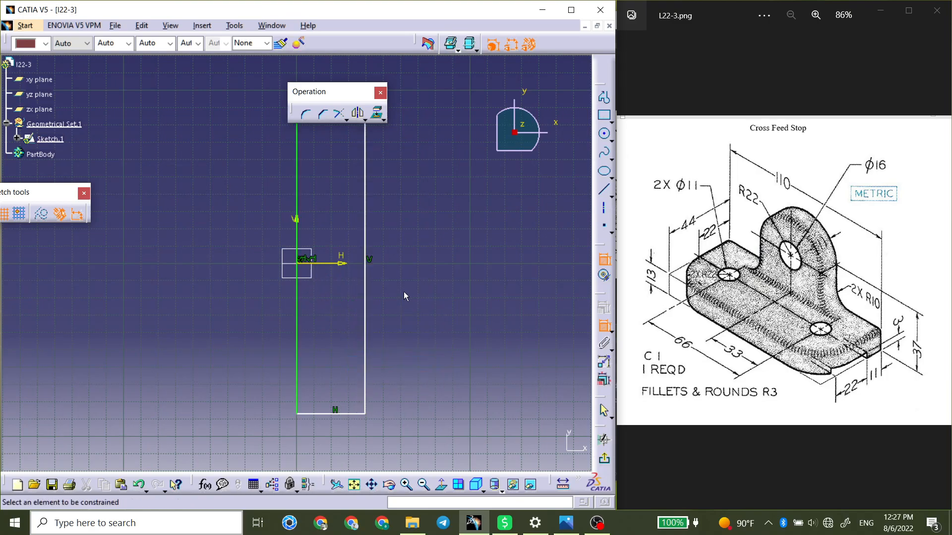
Dimension the rectangle's height as 110 mm and its width as 44 mm, and finish the sketch.
click(365, 264)
click(423, 257)
double_click(422, 257)
text(110)
key(Return)
click(356, 359)
click(354, 400)
double_click(351, 402)
text(44)
key(Return)
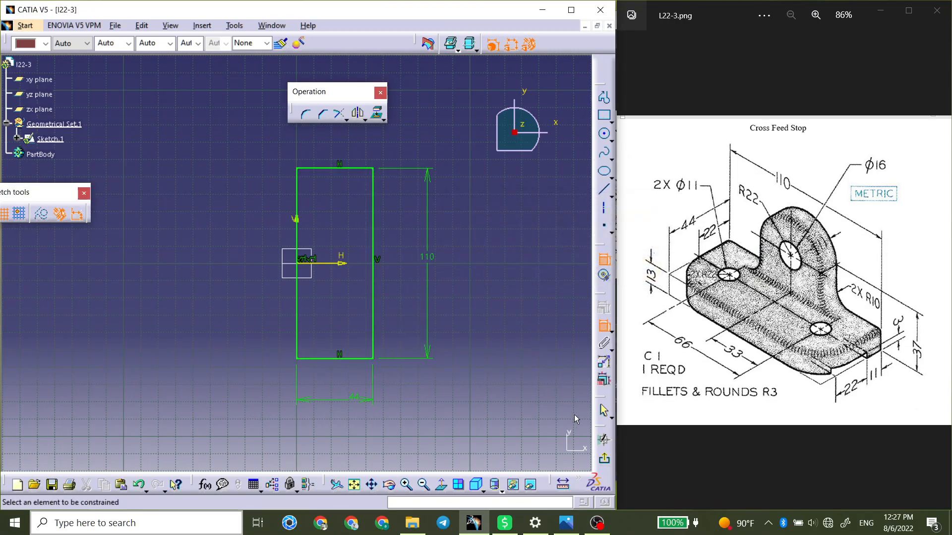
click(605, 460)
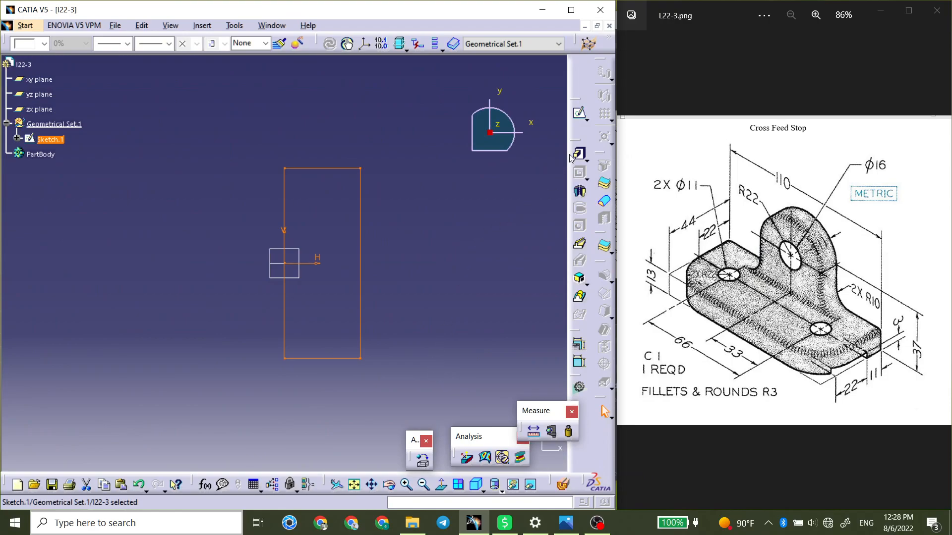
Extrude the rectangle sketch into a 13 mm thick base with the Pad command.
click(576, 154)
key(Return)
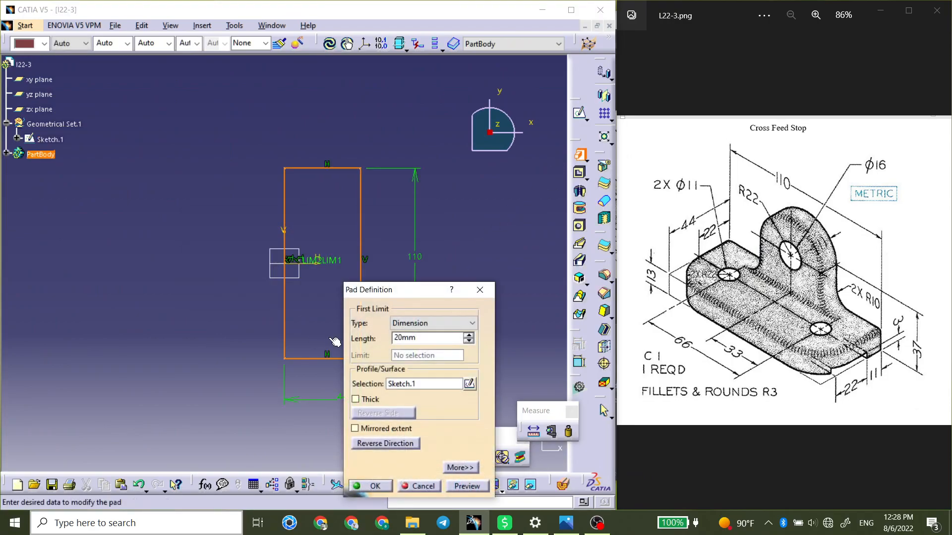
double_click(435, 339)
text(13)
key(Return)
Select a vertical corner edge of the base and examine the corner radius callout beside the hole on the drawing.
middle_drag(290, 366, 316, 283)
click(276, 318)
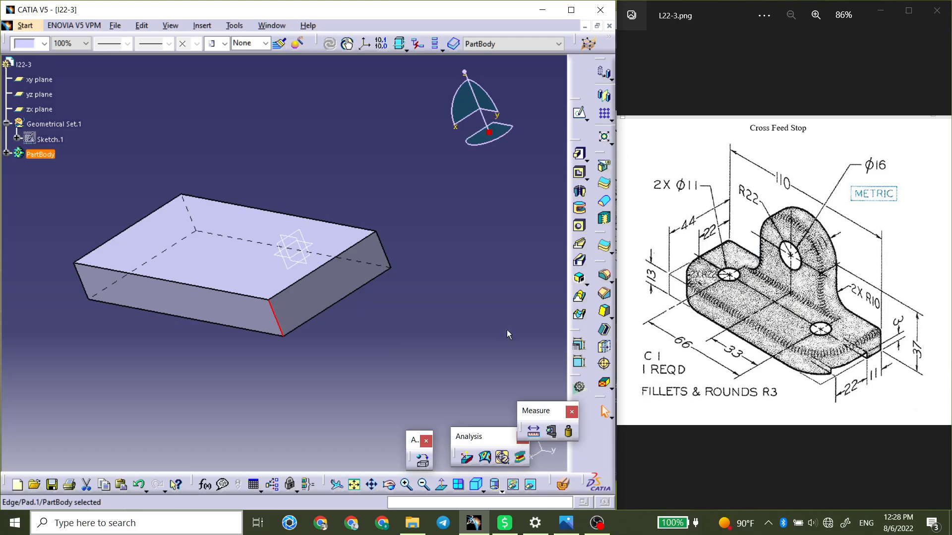
scroll(697, 288, up, 6)
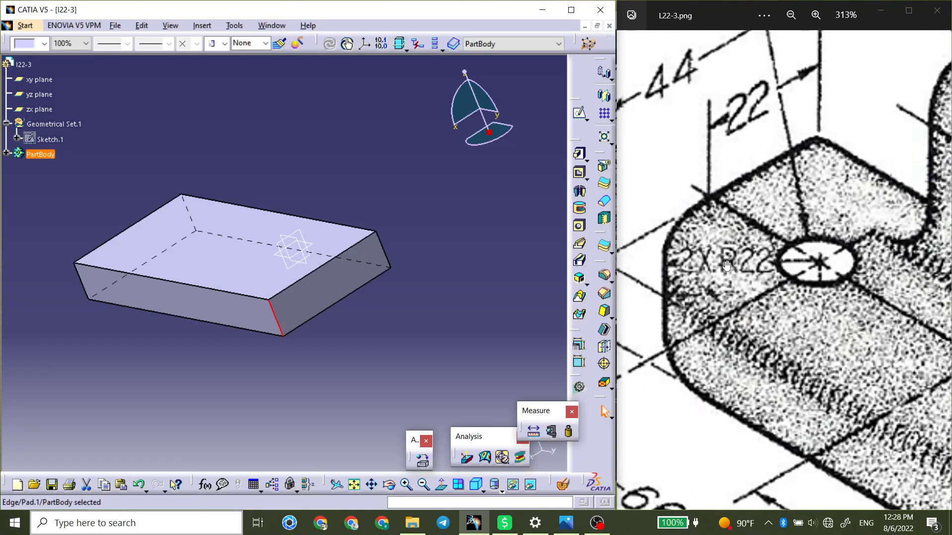
scroll(726, 266, down, 2)
mouse_move(803, 321)
mouse_down()
mouse_move(686, 218)
mouse_move(741, 298)
mouse_move(701, 295)
mouse_move(890, 314)
mouse_up()
drag(722, 249, 793, 288)
scroll(793, 289, down, 4)
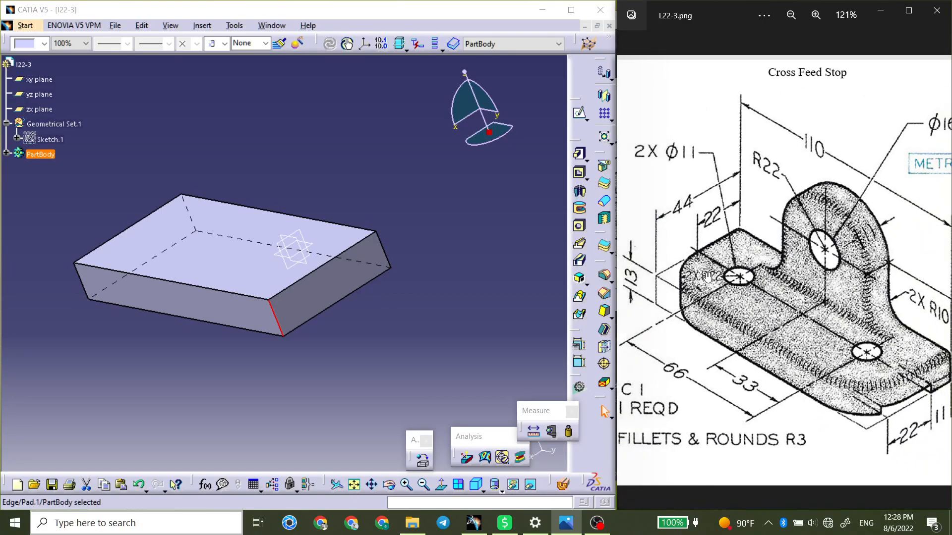
scroll(706, 282, up, 3)
scroll(706, 282, down, 2)
Fillet the two vertical corner edges on the base's long side away from the origin with a 22 mm radius.
mouse_move(395, 192)
middle_down()
mouse_move(395, 240)
mouse_move(324, 289)
mouse_move(333, 278)
mouse_move(337, 288)
middle_up()
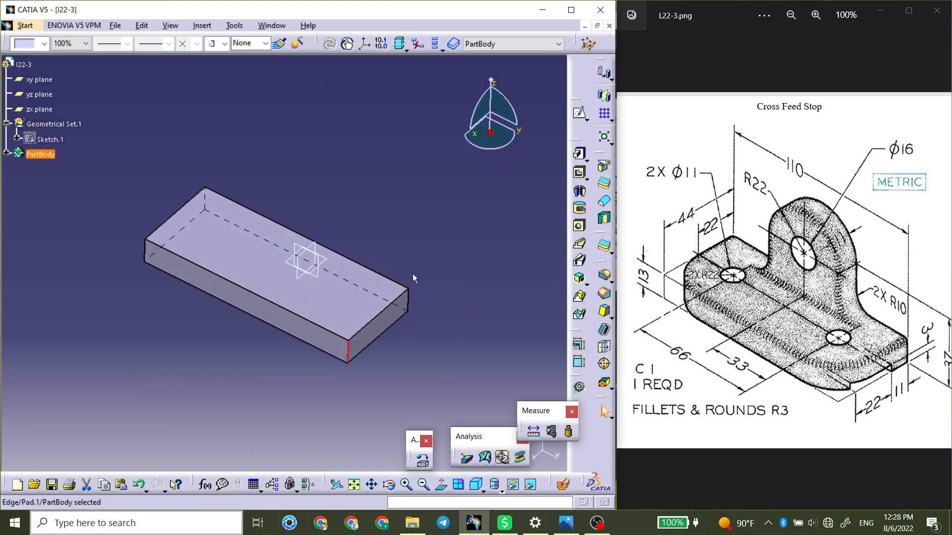
click(604, 294)
click(147, 250)
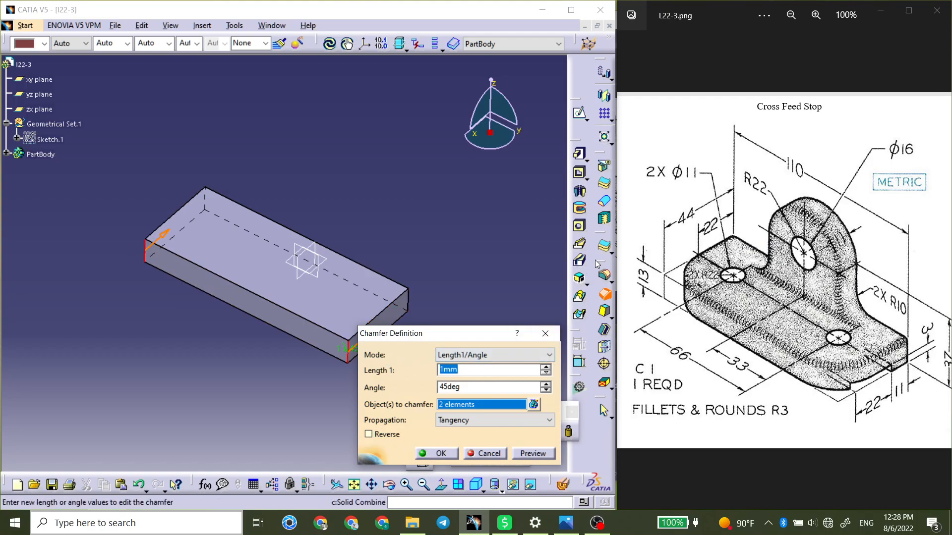
click(604, 275)
click(178, 263)
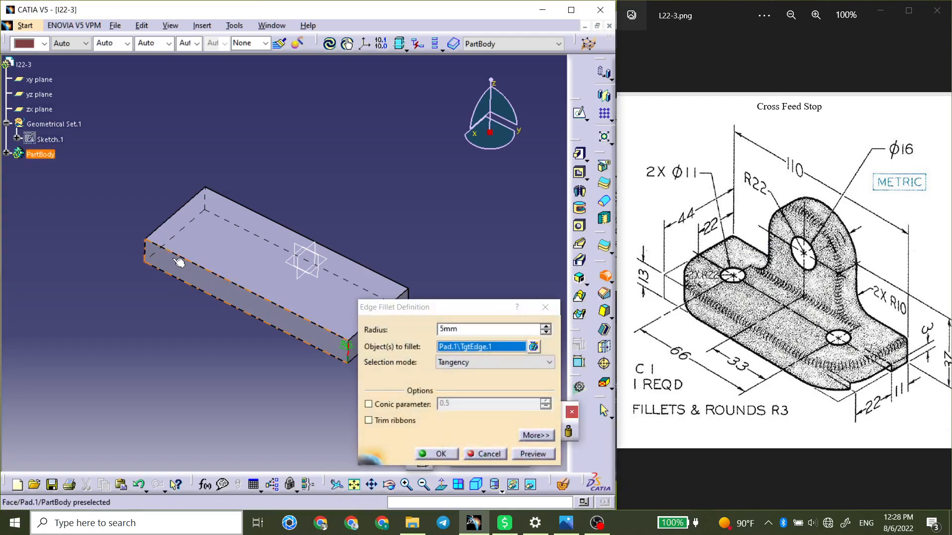
click(147, 254)
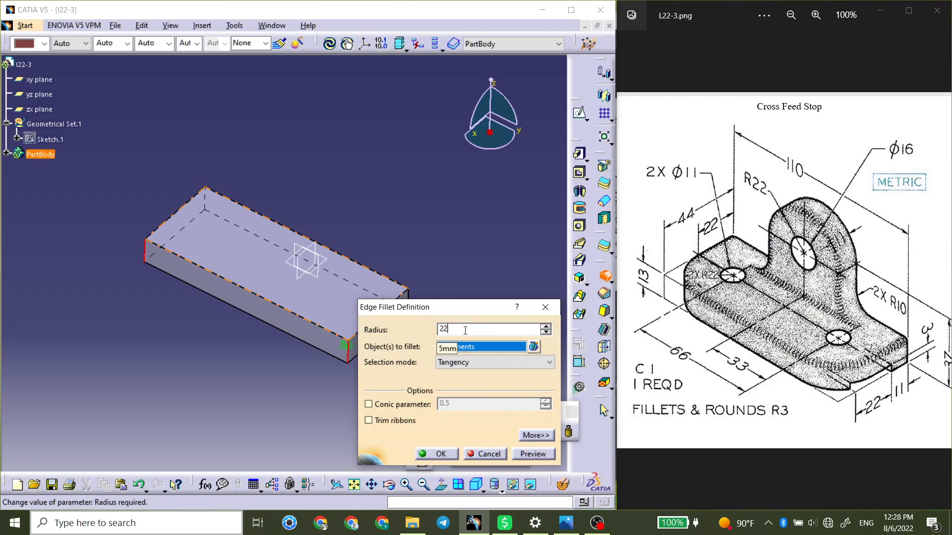
click(440, 454)
Start a sketch on the base's flat end face and draw a rectangle crossing the face's bottom edge.
middle_drag(351, 365, 367, 323)
click(421, 311)
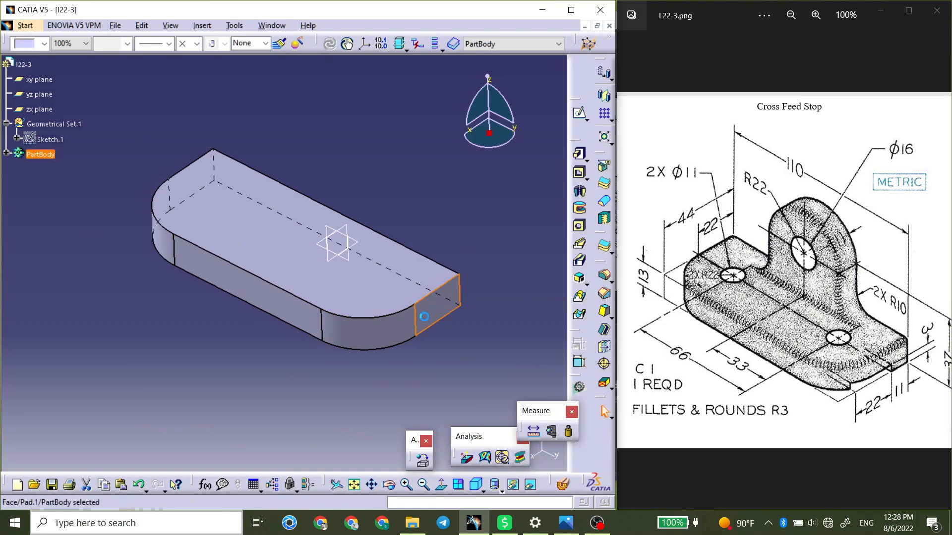
click(579, 113)
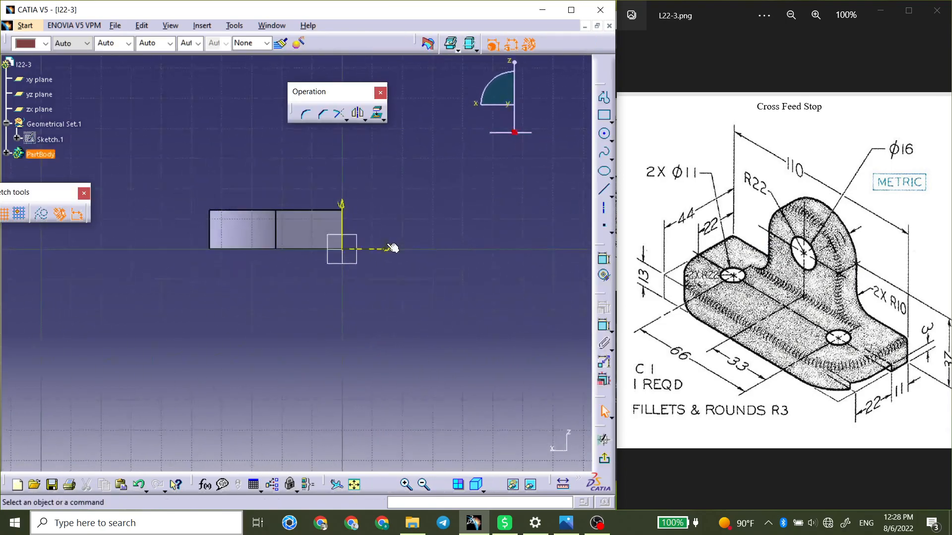
click(603, 115)
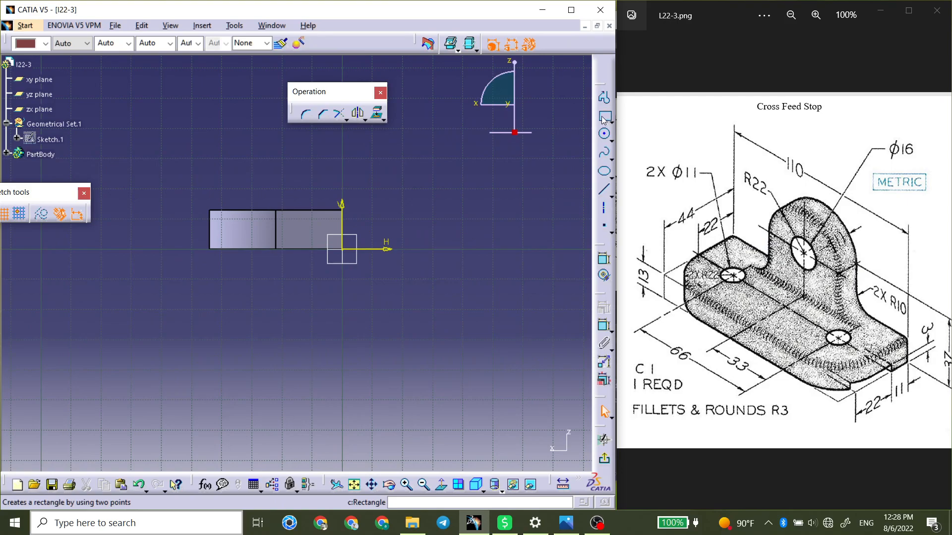
click(235, 240)
click(299, 274)
click(421, 304)
middle_drag(292, 302, 337, 279)
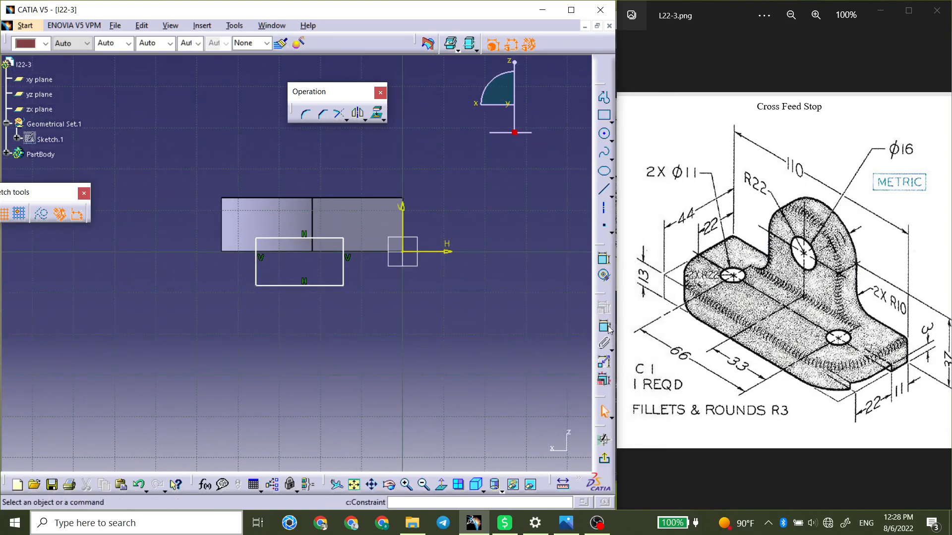
Constrain the rectangle's upper edge 3 mm above the H axis and its nearer vertical edge 11 mm from the V axis.
click(328, 239)
click(446, 252)
click(506, 280)
double_click(504, 273)
text(3)
key(Return)
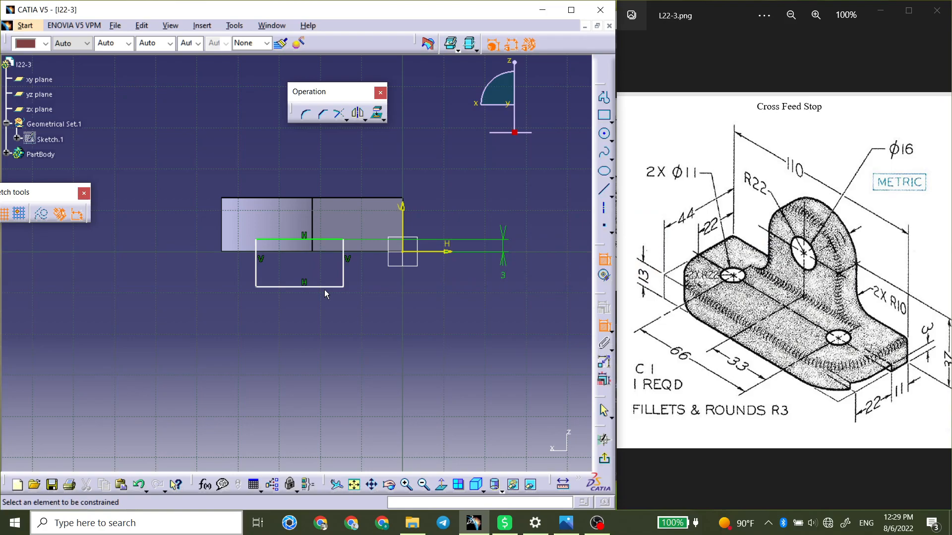
click(343, 263)
click(383, 297)
double_click(383, 297)
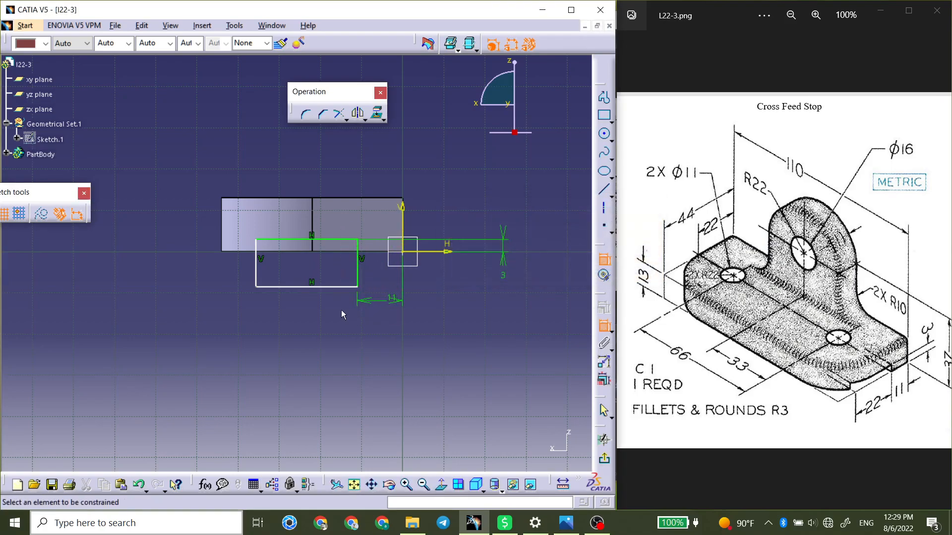
Dimension the rectangle's width as 22 mm and finish the sketch.
click(306, 287)
click(316, 317)
double_click(315, 317)
text(22)
key(Return)
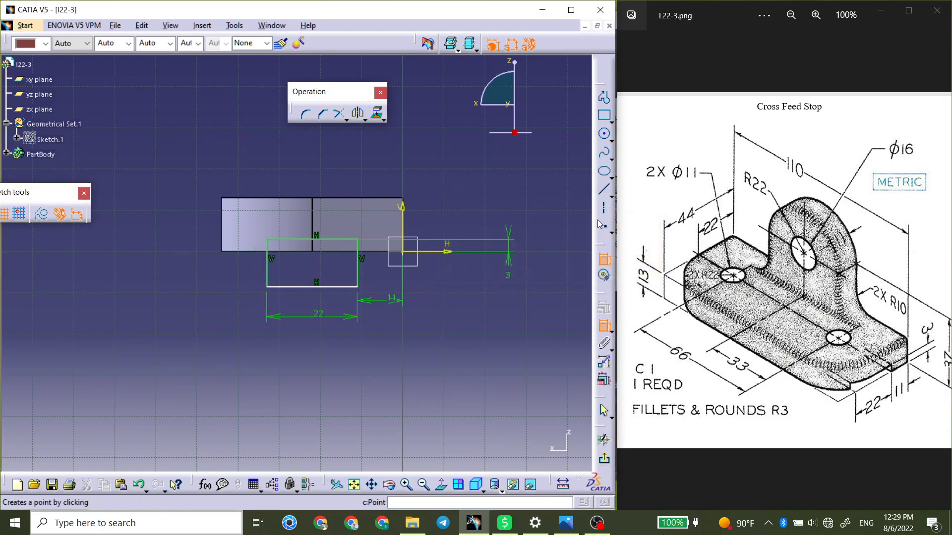
click(604, 458)
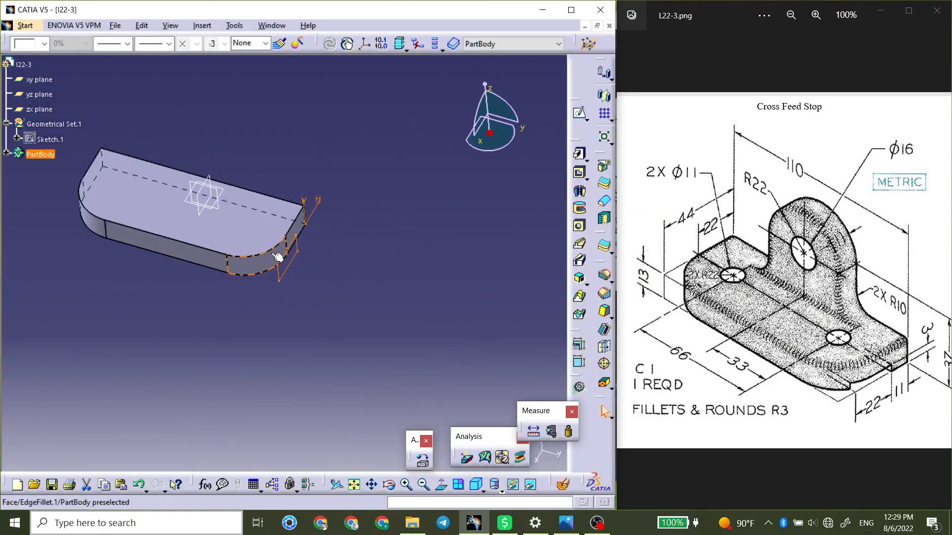
Cut the rectangle sketch along the full length of the base's underside with a Pocket set to Up to last.
click(579, 173)
click(446, 323)
click(419, 353)
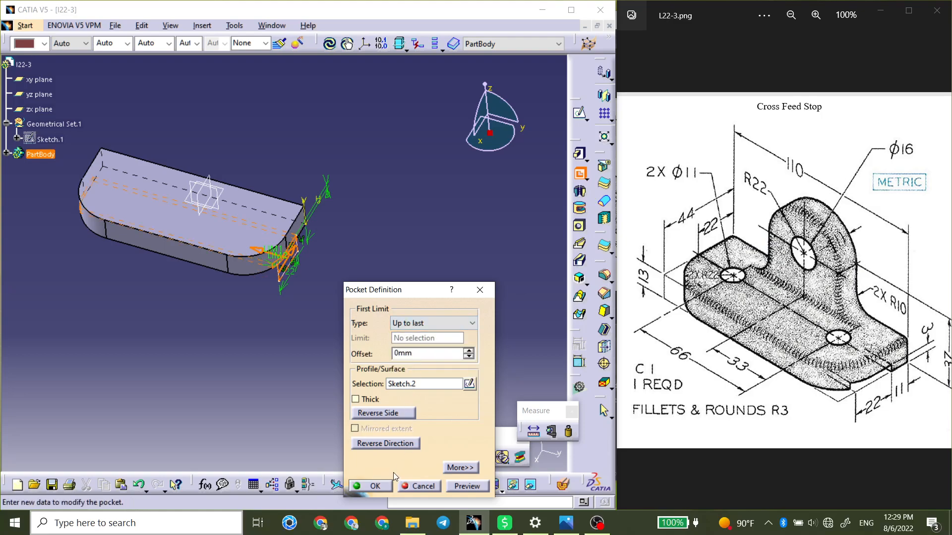
click(386, 485)
middle_drag(126, 278, 248, 269)
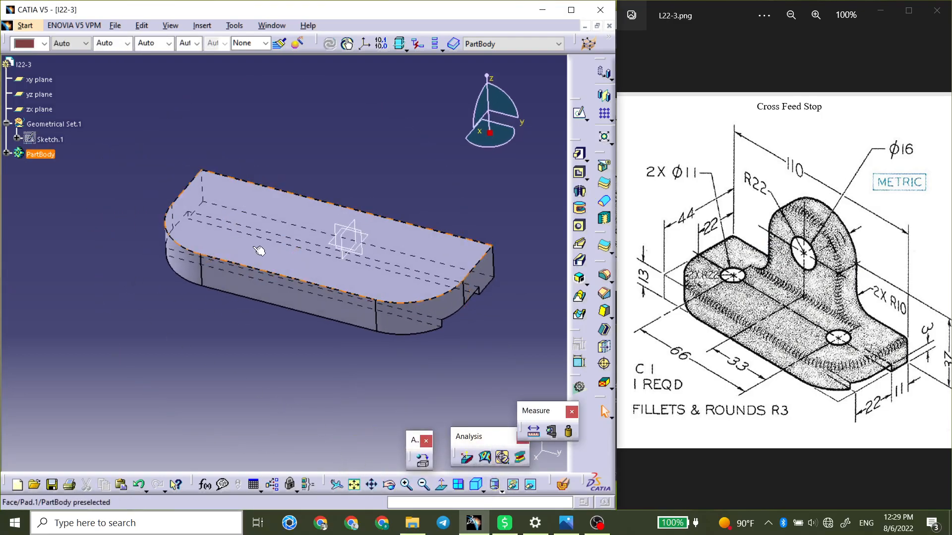
Start a Hole on the base's top face with 11 mm diameter and 30 mm depth, and open its positioning sketch.
click(412, 296)
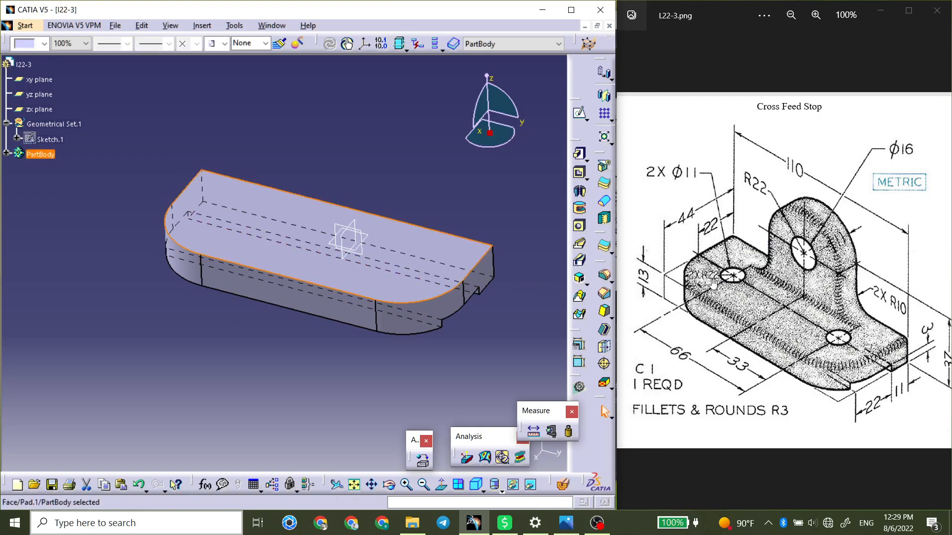
click(542, 213)
click(575, 231)
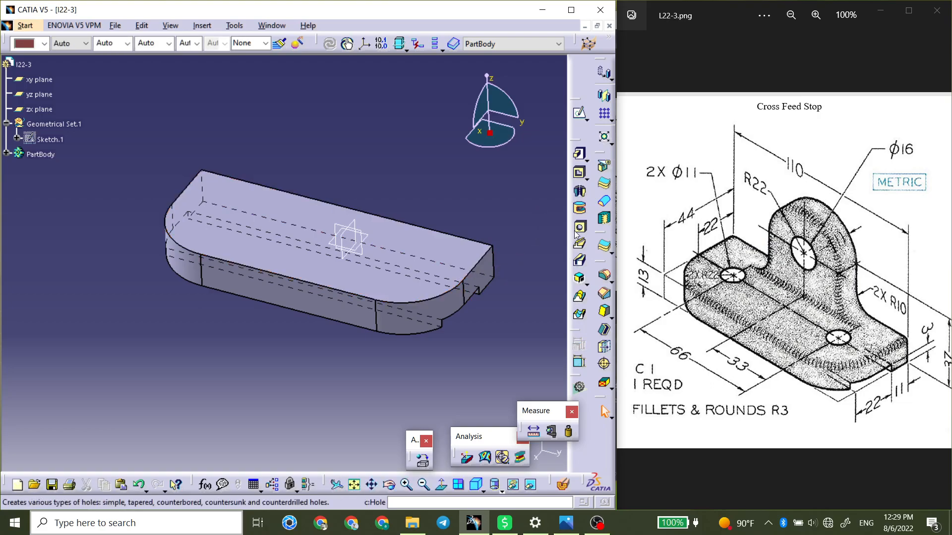
click(403, 278)
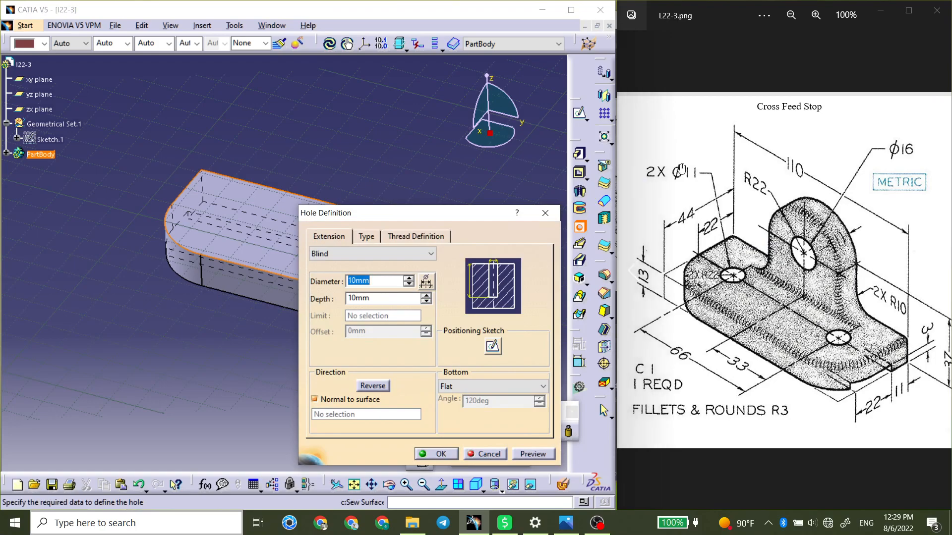
text(1)
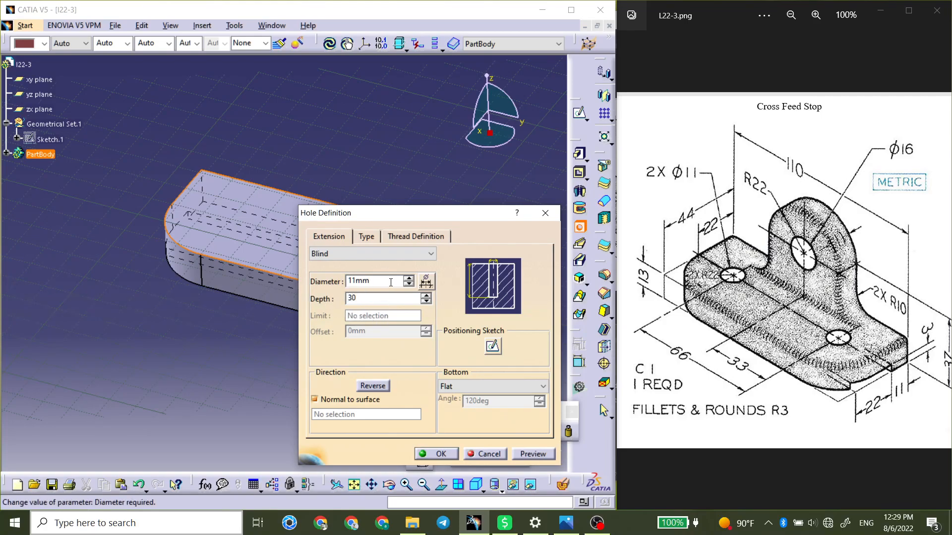
click(492, 345)
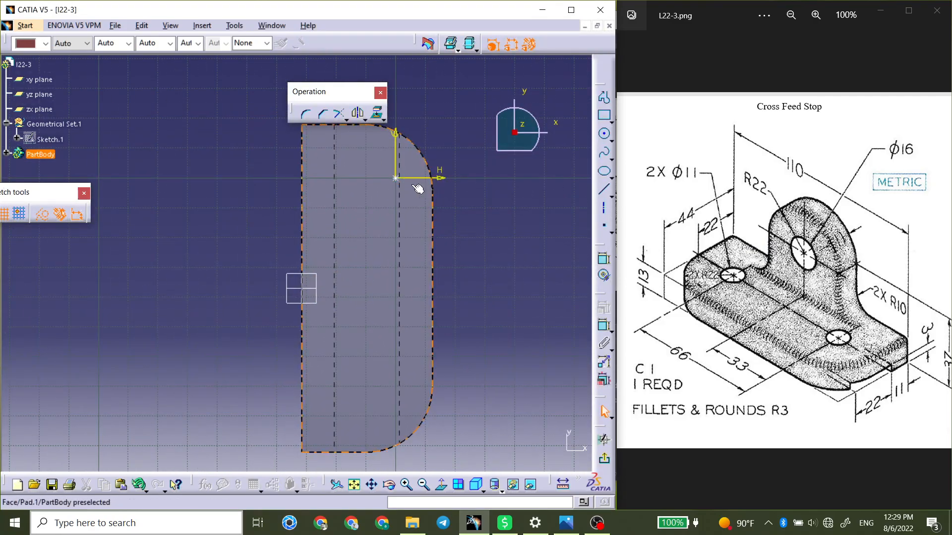
Move the hole's centre point off the sketch origin and dimension it 22 mm from the base's straight long edge.
click(387, 178)
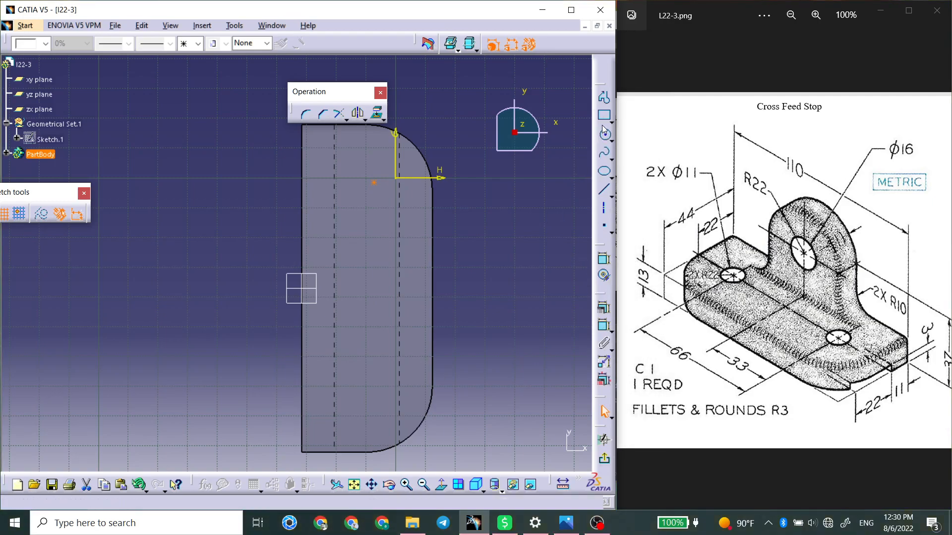
click(603, 259)
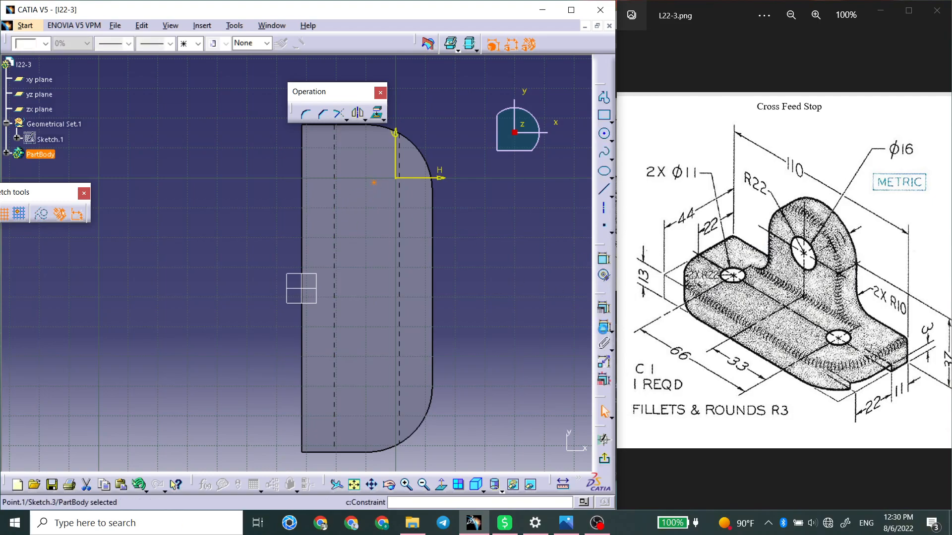
key(Escape)
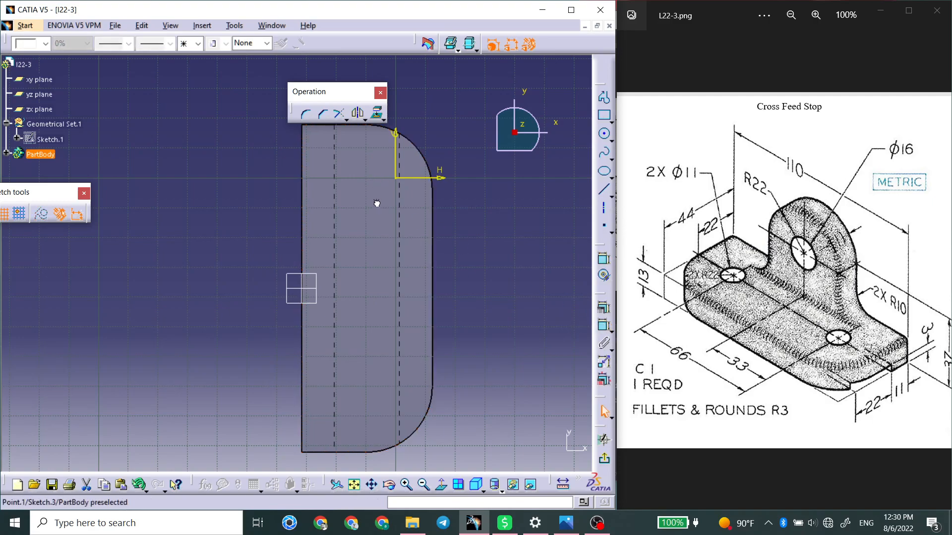
click(604, 258)
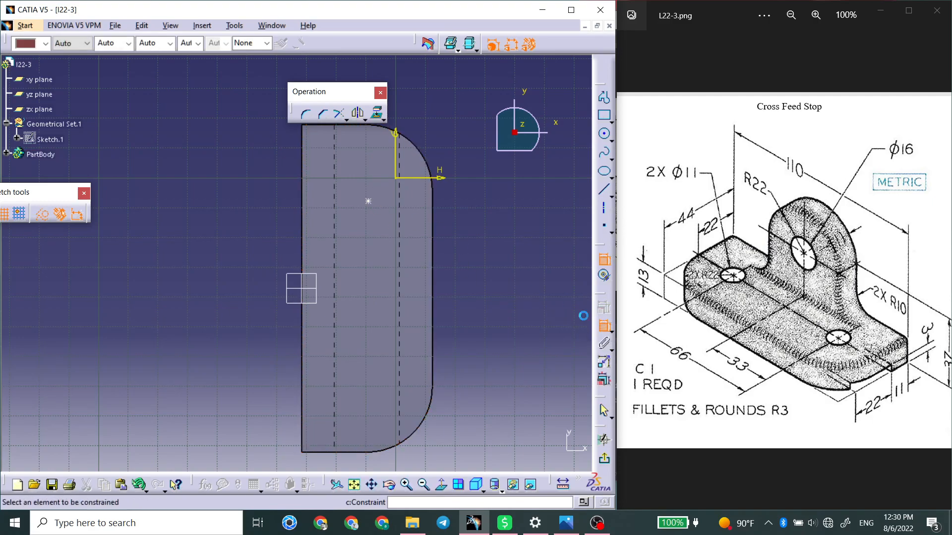
click(367, 202)
click(302, 280)
click(258, 193)
double_click(258, 192)
text(22)
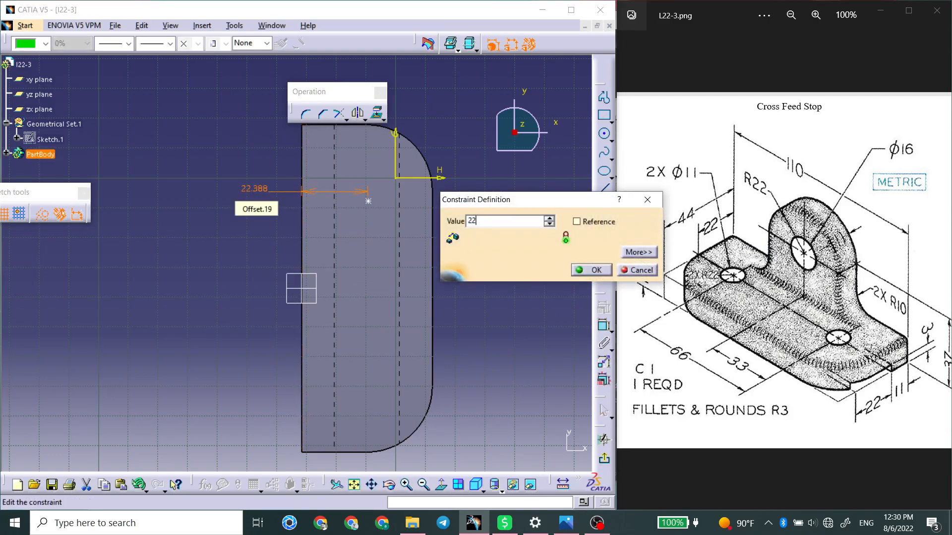
key(Return)
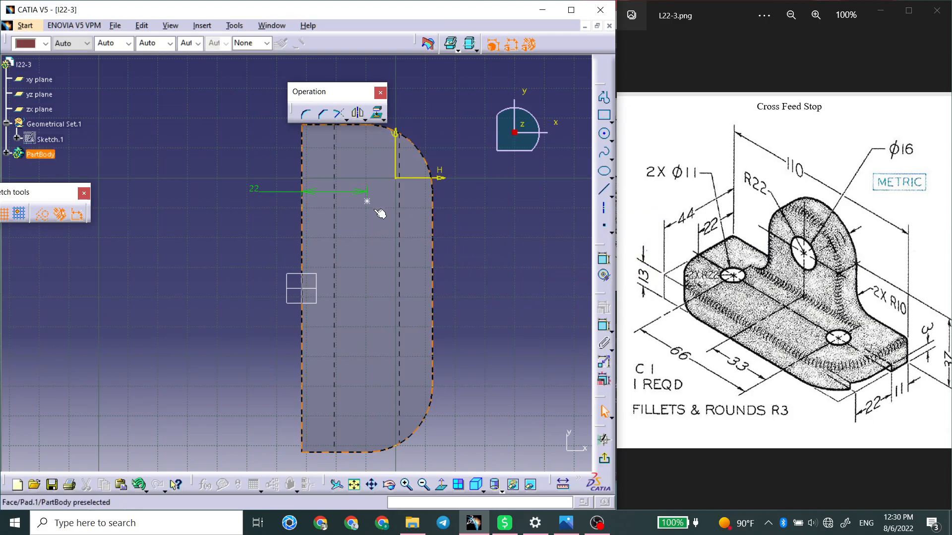
Mirror the hole's centre point about the zx plane and dimension the distance between the two points as 66 mm.
click(359, 112)
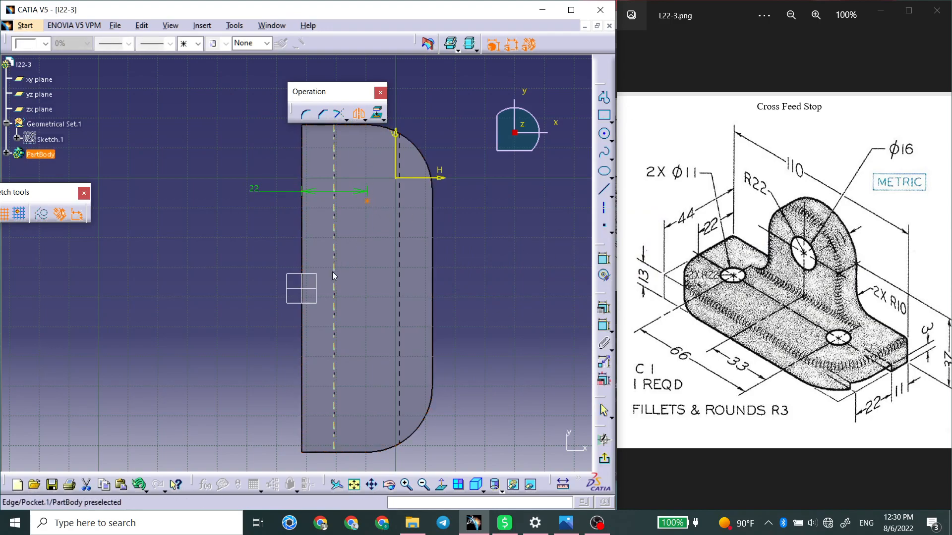
click(320, 288)
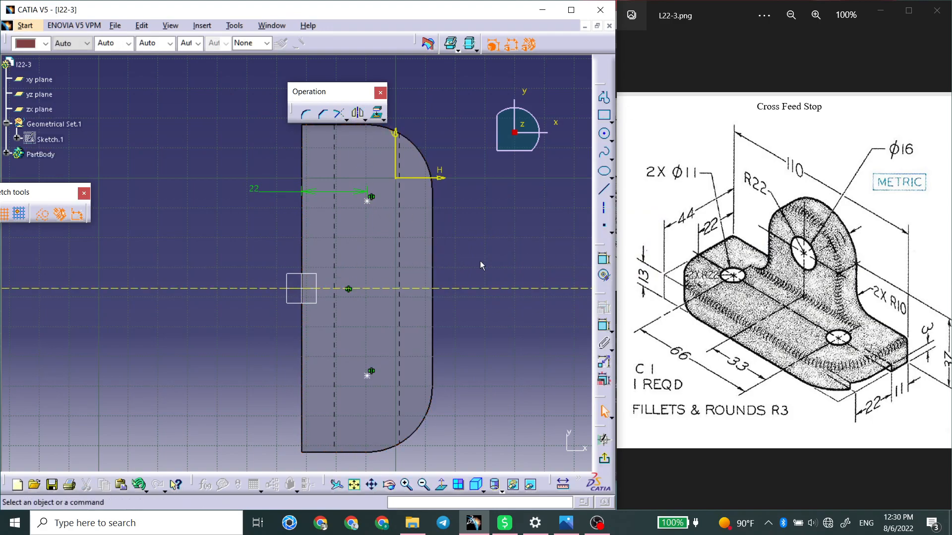
click(369, 199)
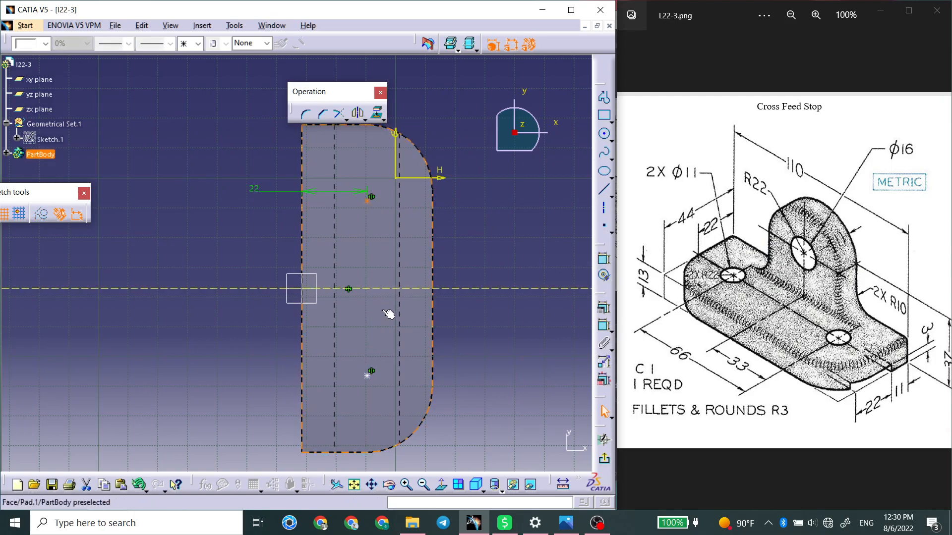
click(371, 373)
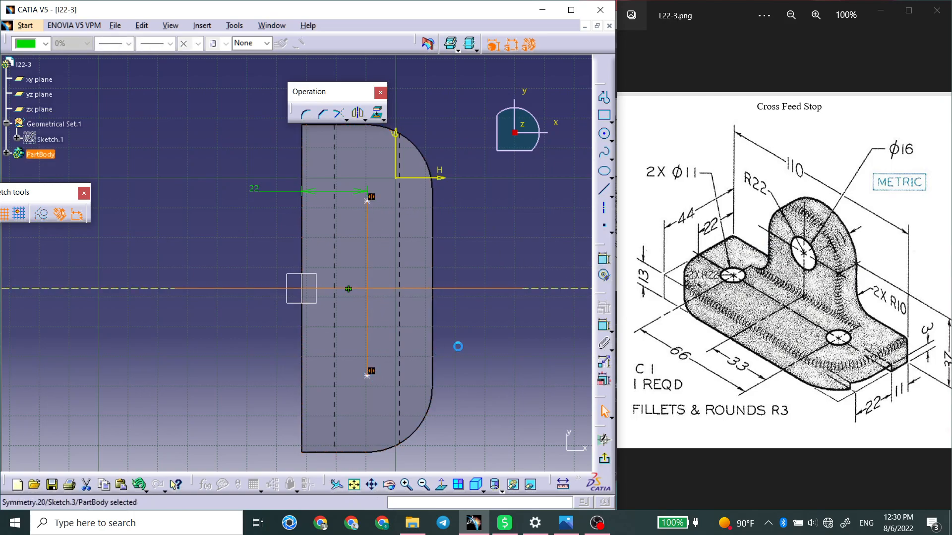
click(603, 259)
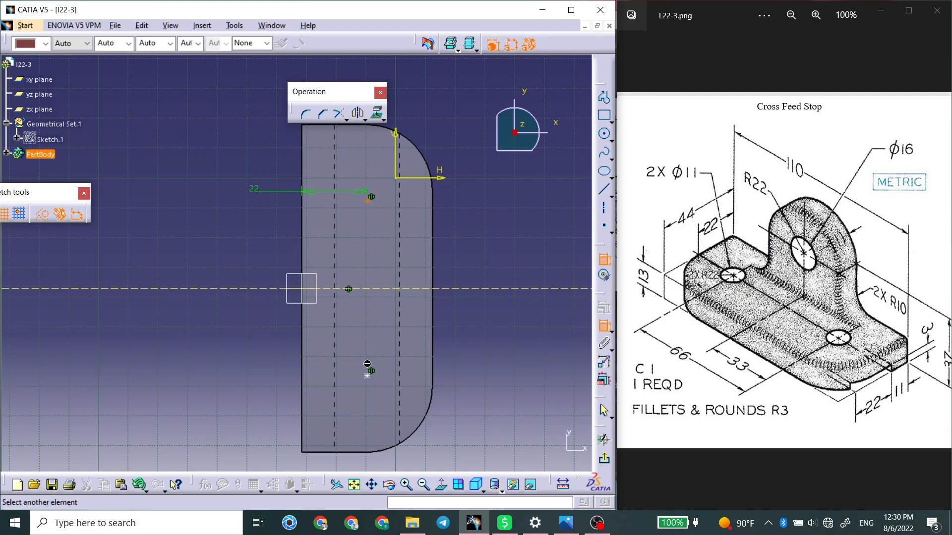
click(367, 375)
click(484, 341)
double_click(486, 342)
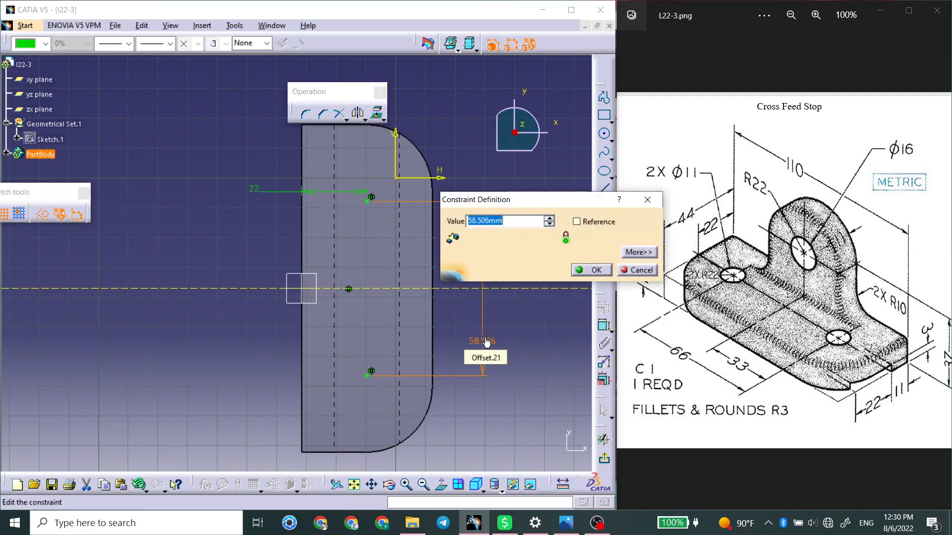
text(66)
key(Return)
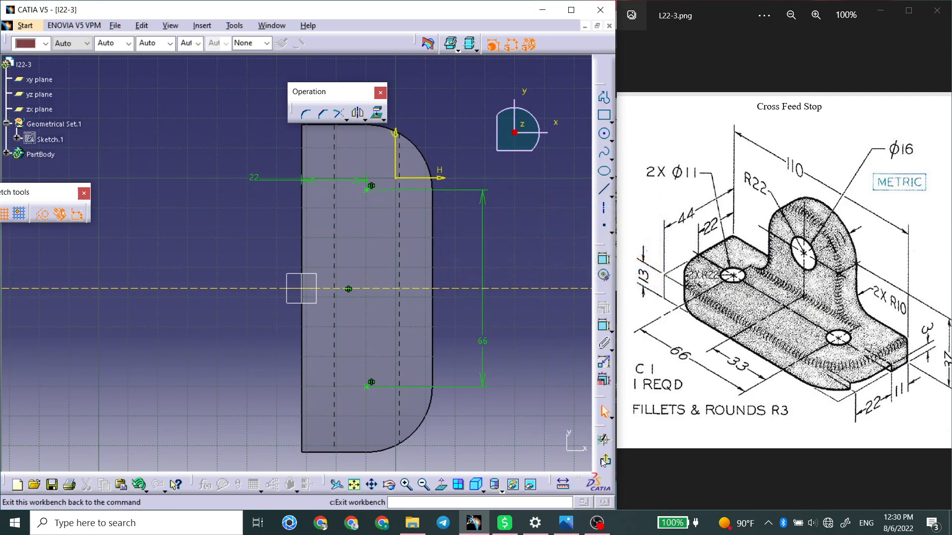
Leave the positioning sketch and create the 11 mm hole in the base.
click(604, 461)
click(431, 453)
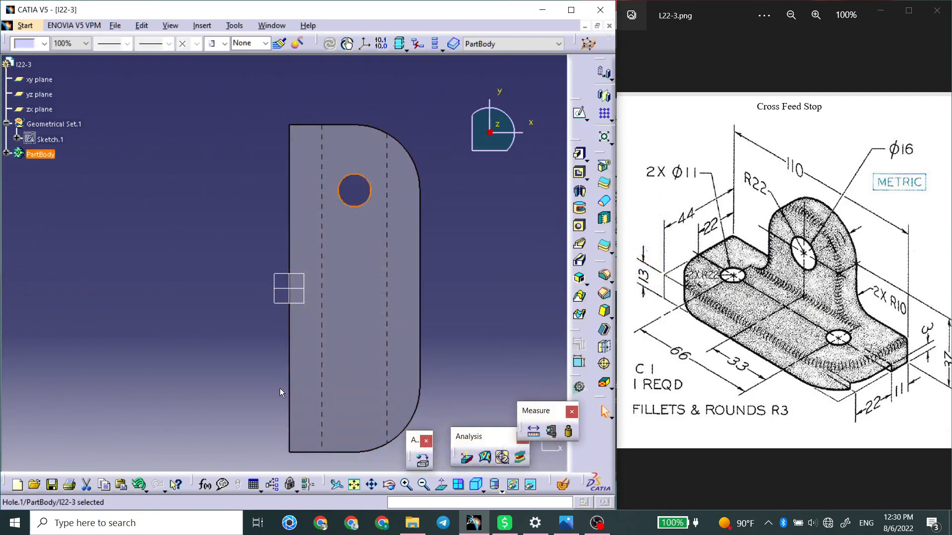
middle_drag(345, 238, 397, 263)
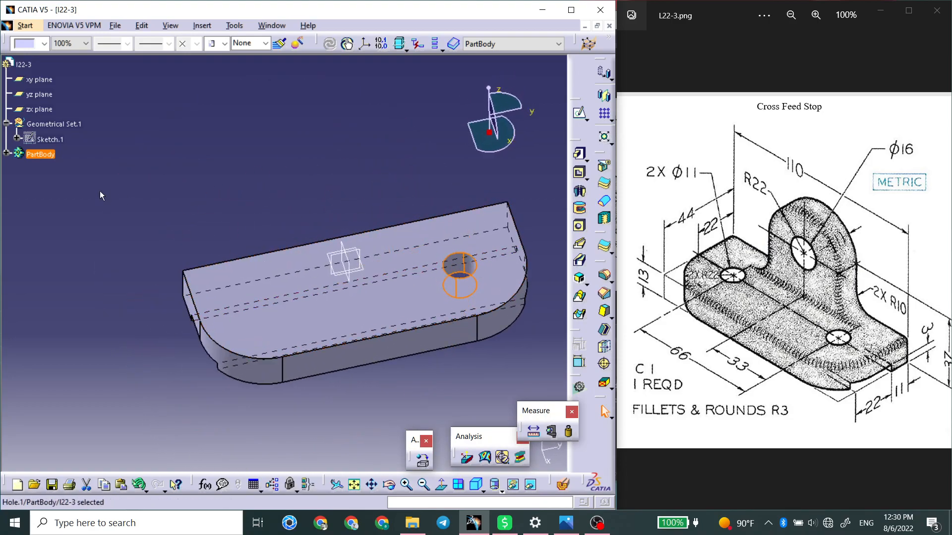
Mirror the 11 mm hole about the zx plane to add the second hole in the base.
click(6, 154)
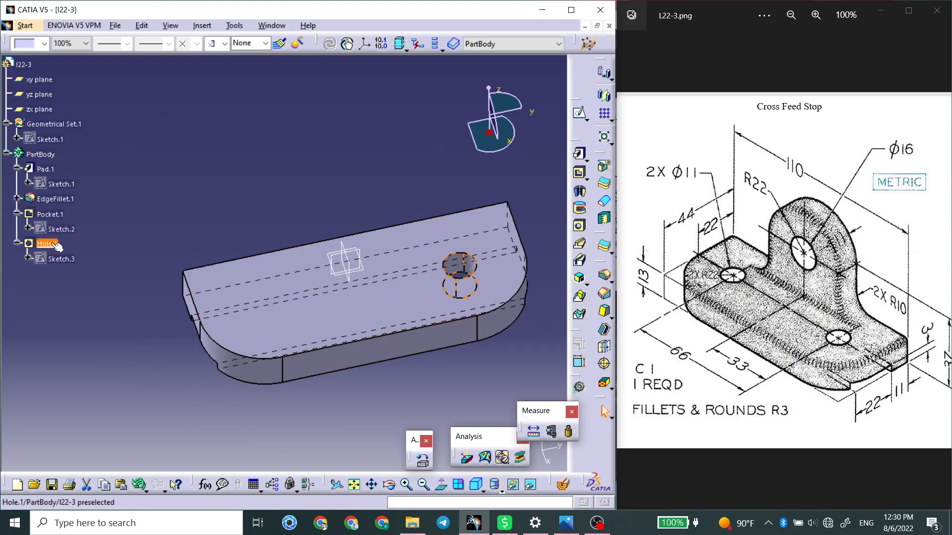
click(603, 96)
click(355, 269)
key(Return)
Open a sketch on the yz plane and draw a rectangle about 34 by 28 mm rising above the base's middle.
middle_drag(302, 270, 388, 277)
middle_drag(448, 267, 399, 296)
click(235, 227)
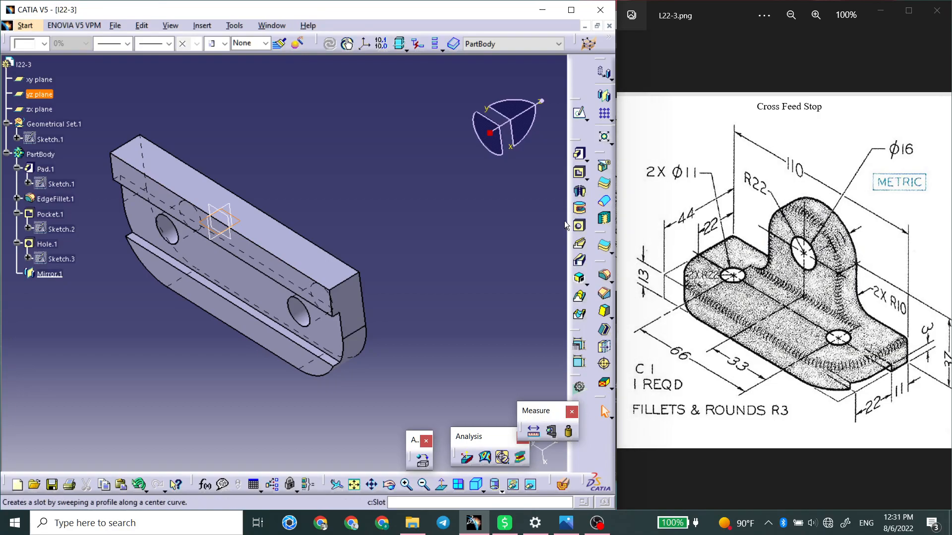
click(579, 113)
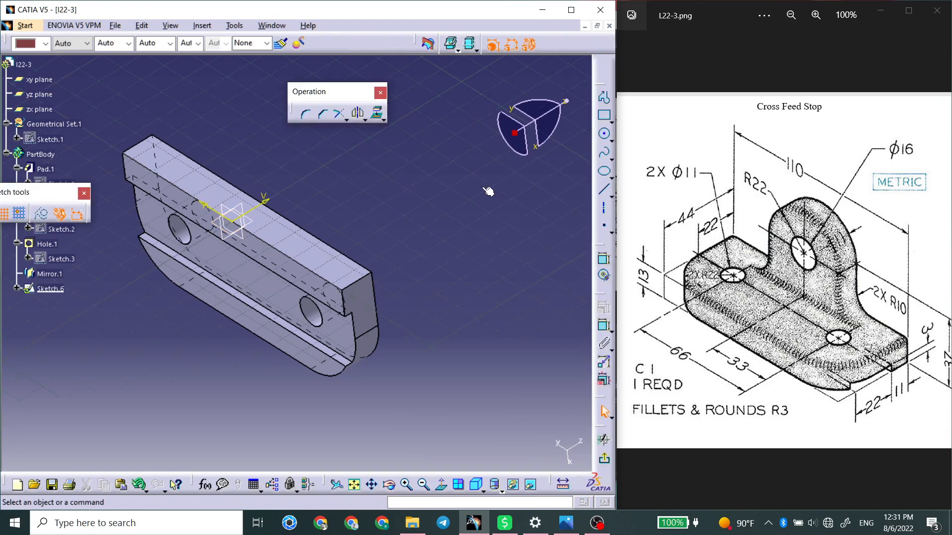
middle_drag(580, 250, 534, 252)
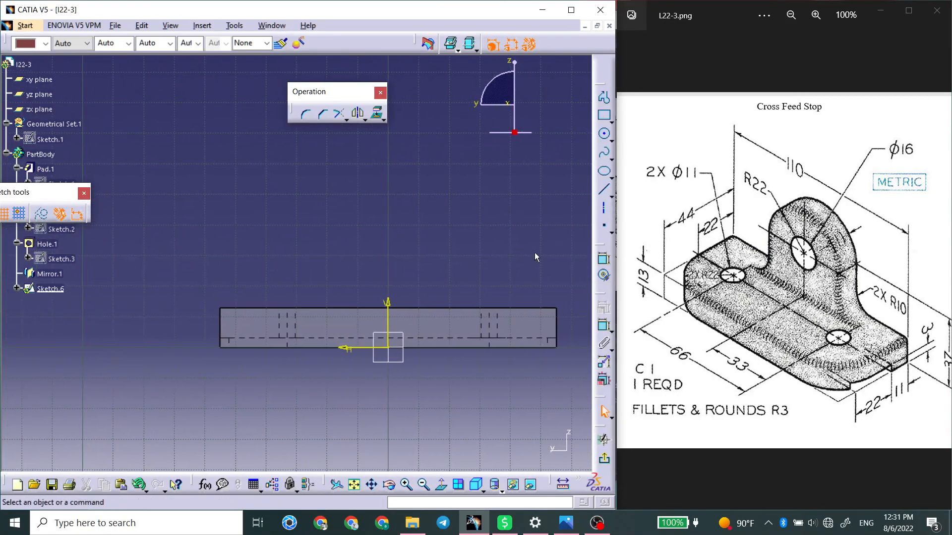
click(604, 118)
click(333, 324)
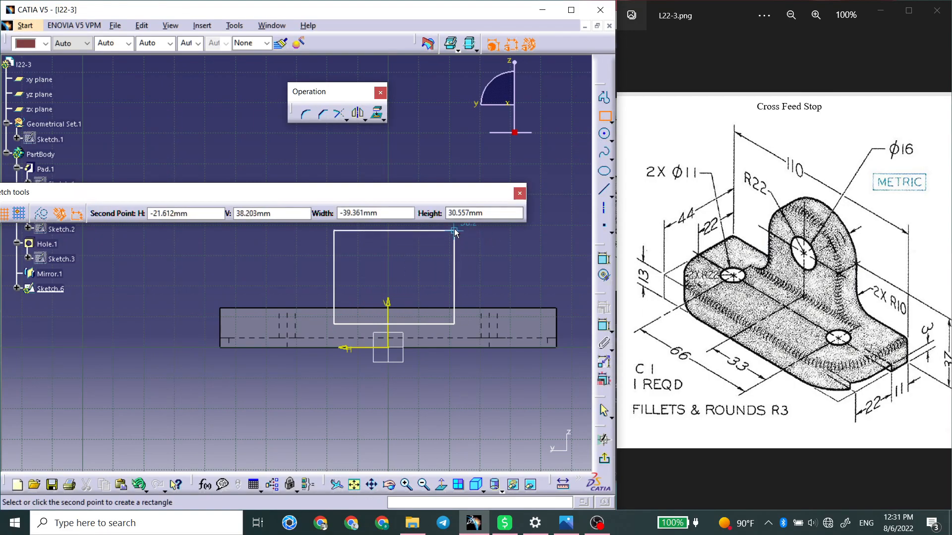
click(441, 242)
click(455, 251)
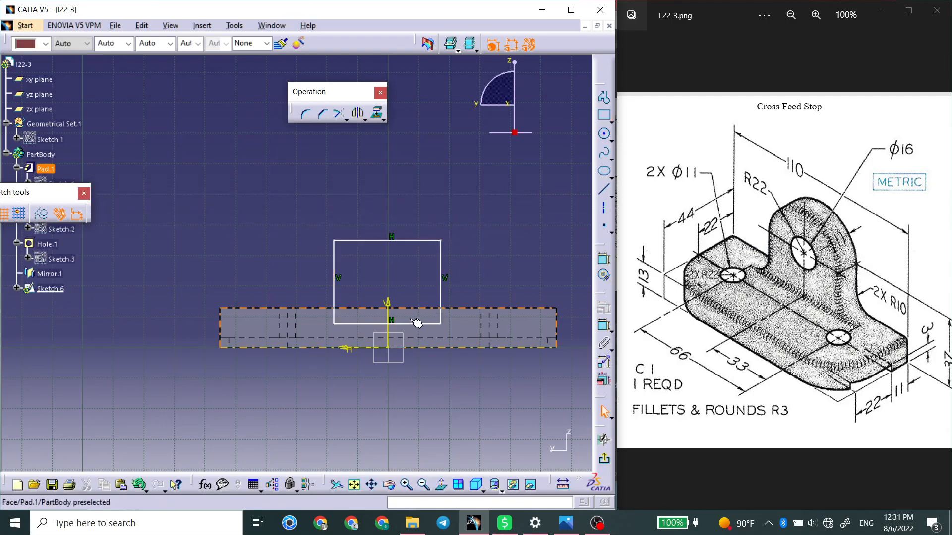
Constrain the rectangle's lower edge to the sketch origin so that the edge is centred on it.
click(412, 324)
ctrl+click(389, 349)
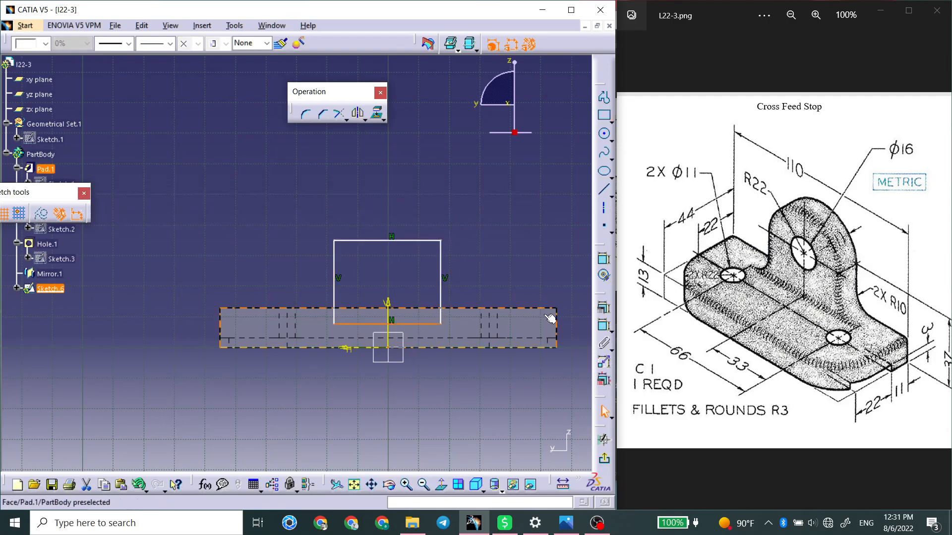
click(603, 326)
right_click(516, 268)
click(547, 326)
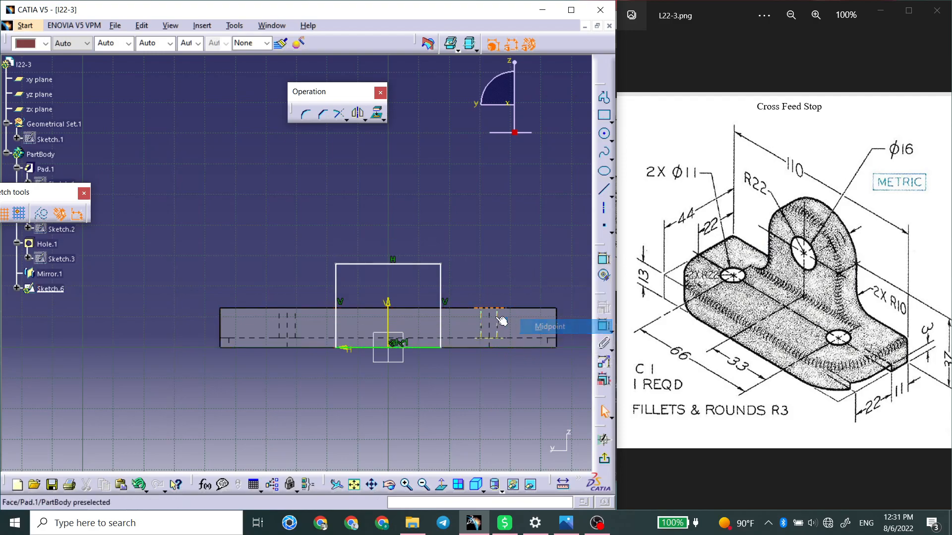
Dimension the rectangle's width as 44 mm.
click(418, 263)
click(603, 308)
click(404, 212)
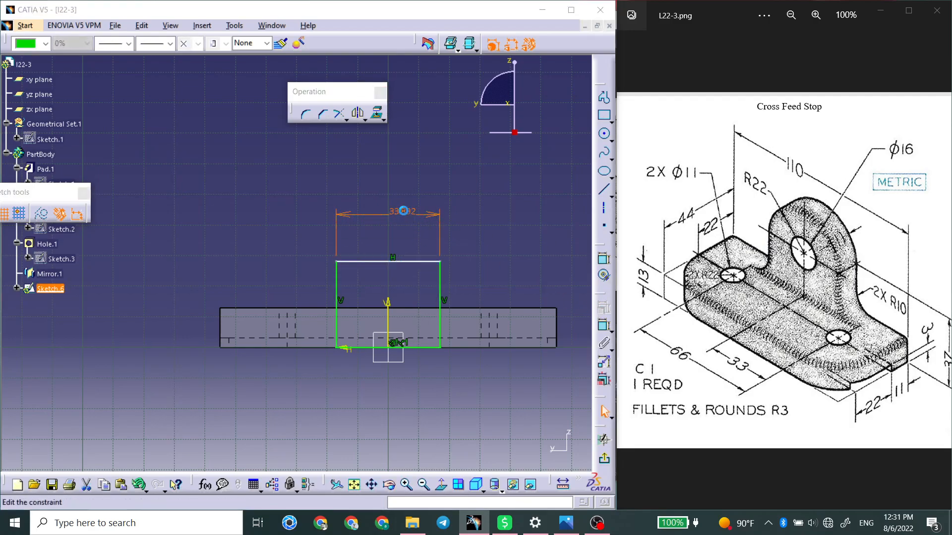
double_click(404, 211)
text(4)
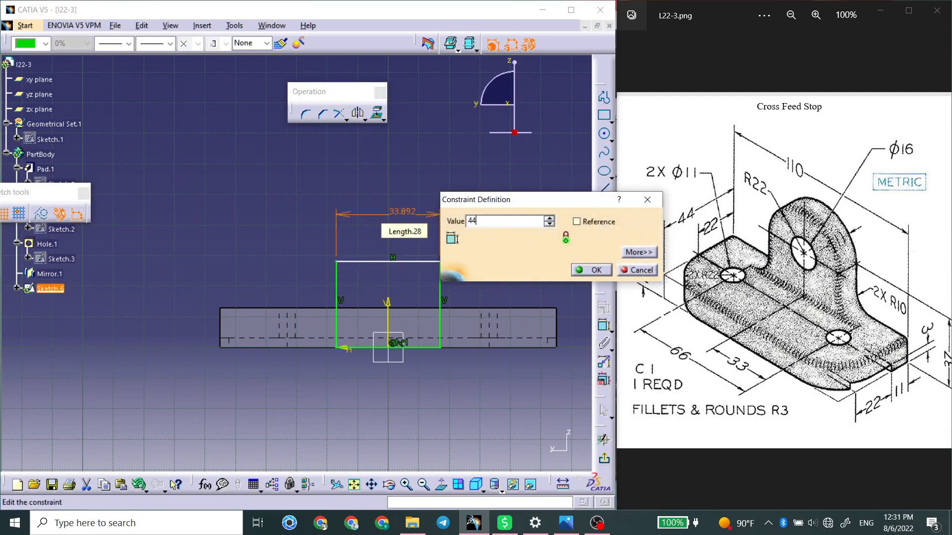
text(4)
key(Return)
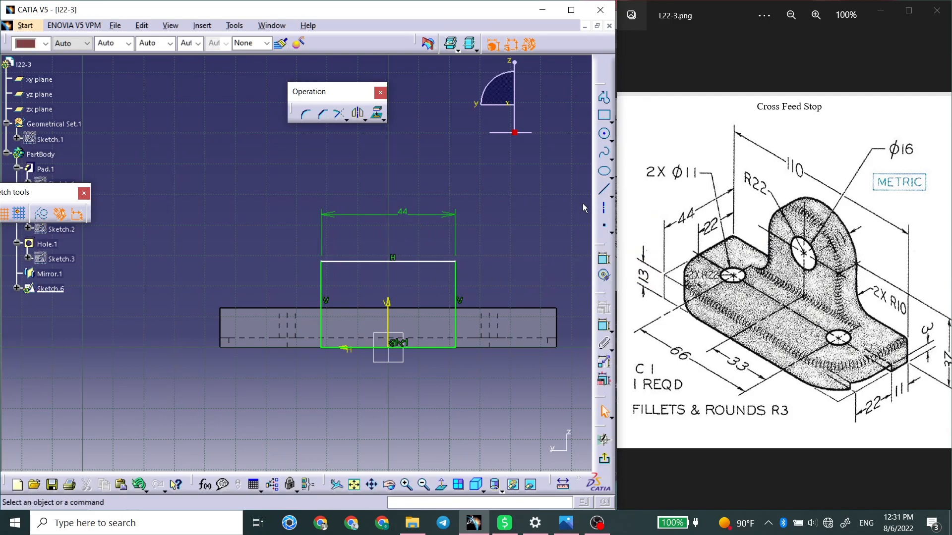
Dimension the rectangle's height as 59 mm.
middle_drag(484, 262, 447, 250)
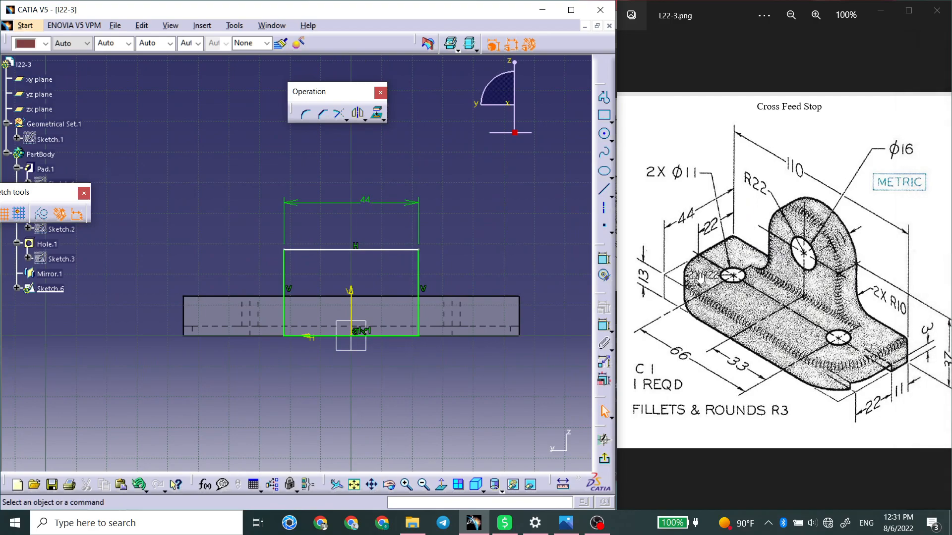
click(603, 261)
click(419, 279)
double_click(446, 263)
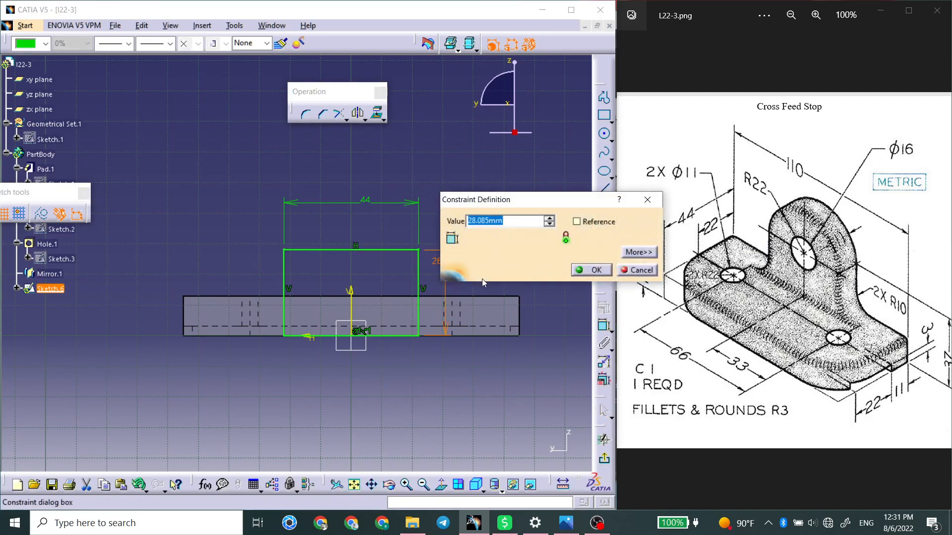
text(49)
key(Return)
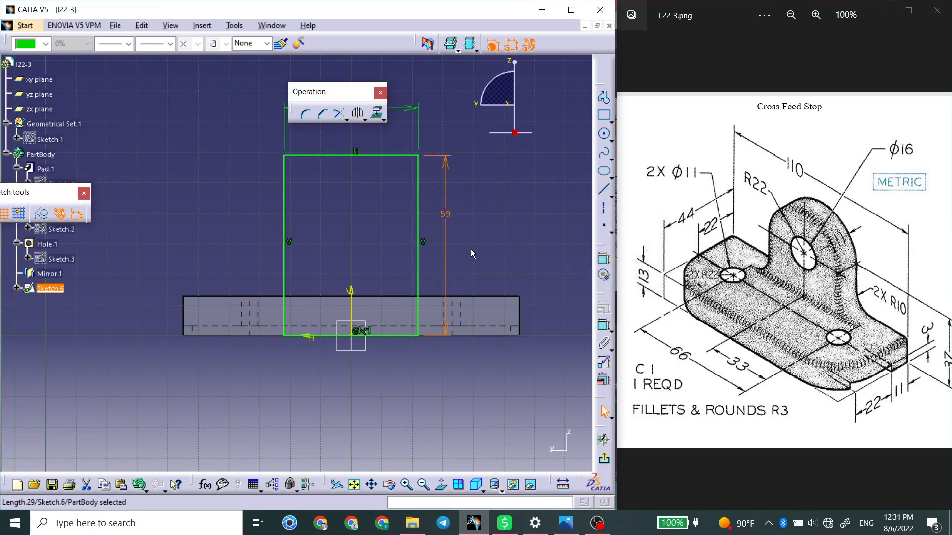
Exit the rectangle sketch and start a Pad of it in the direction of the base.
middle_drag(474, 256, 484, 278)
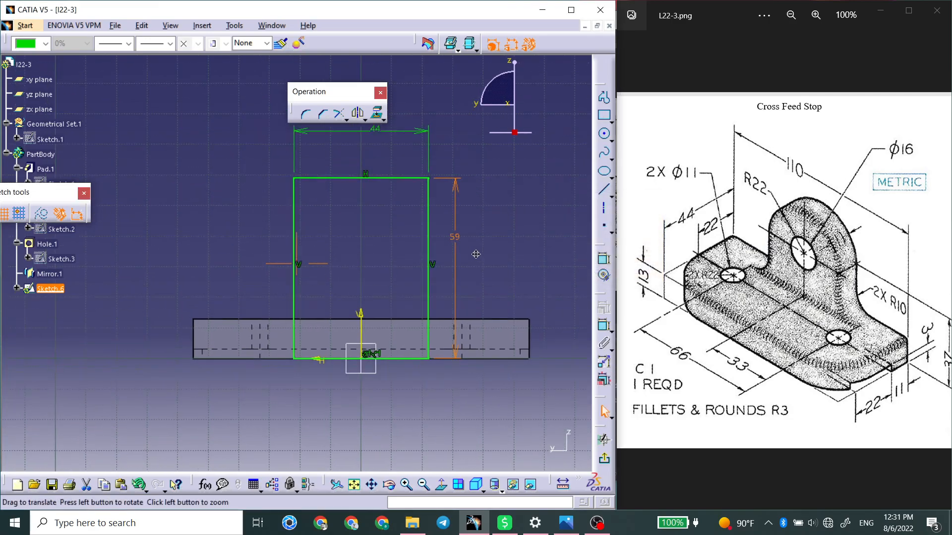
click(603, 462)
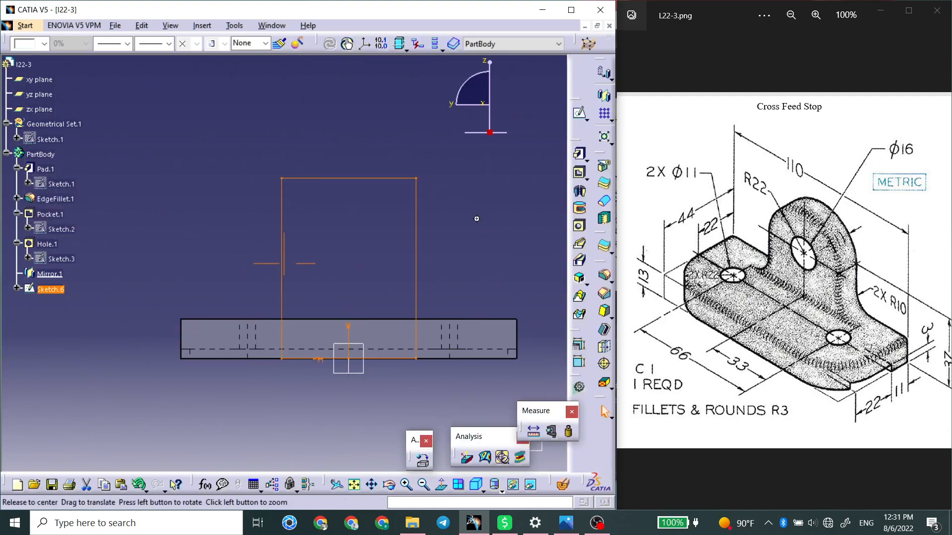
click(579, 155)
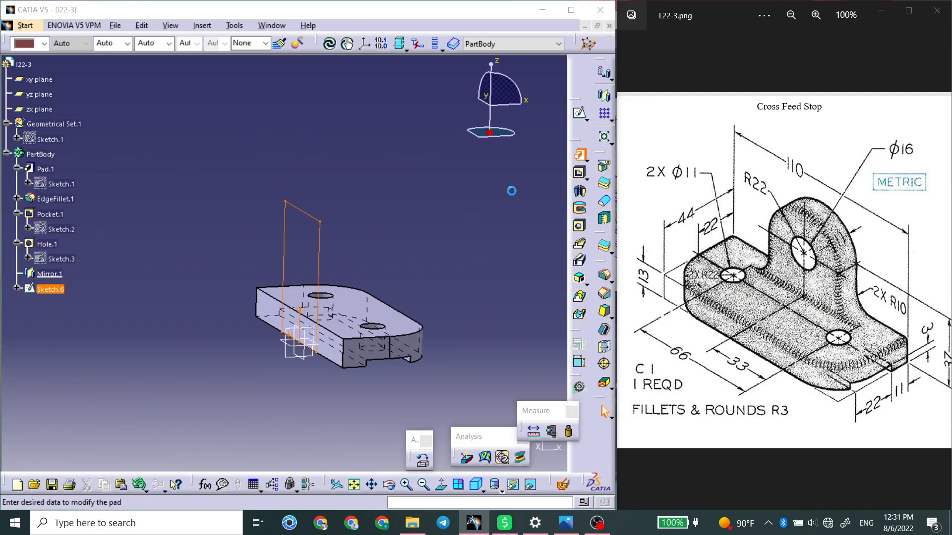
mouse_move(342, 228)
middle_down()
mouse_move(348, 217)
mouse_move(267, 217)
mouse_move(272, 203)
middle_up()
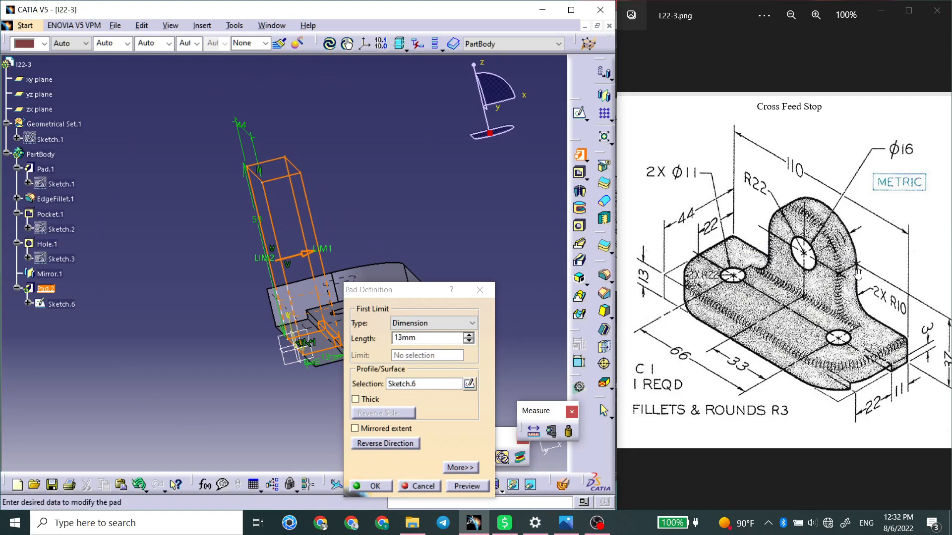
Examine the dimensions around the upright on the L22-3.png drawing to check its thickness.
scroll(846, 246, up, 2)
scroll(857, 311, down, 2)
scroll(784, 295, up, 2)
scroll(793, 296, down, 1)
drag(811, 297, 750, 292)
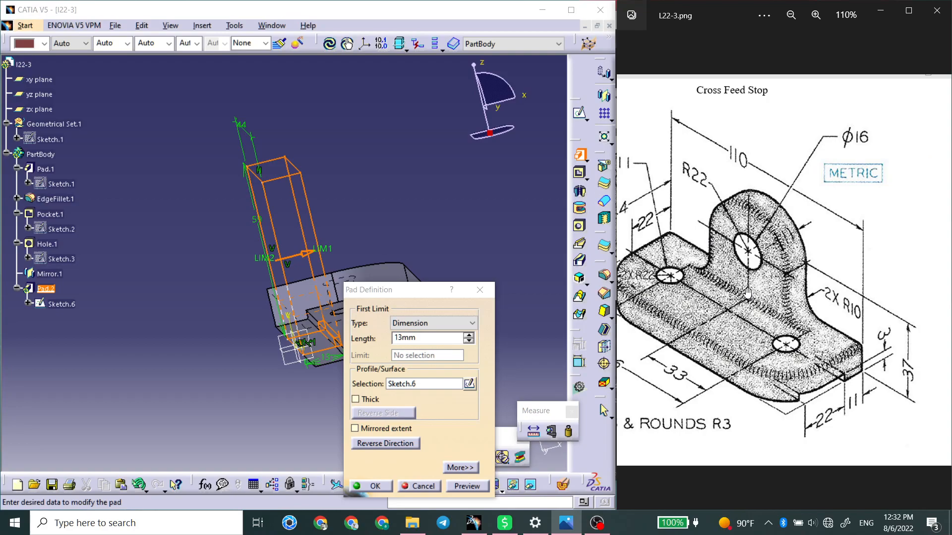
scroll(747, 293, up, 3)
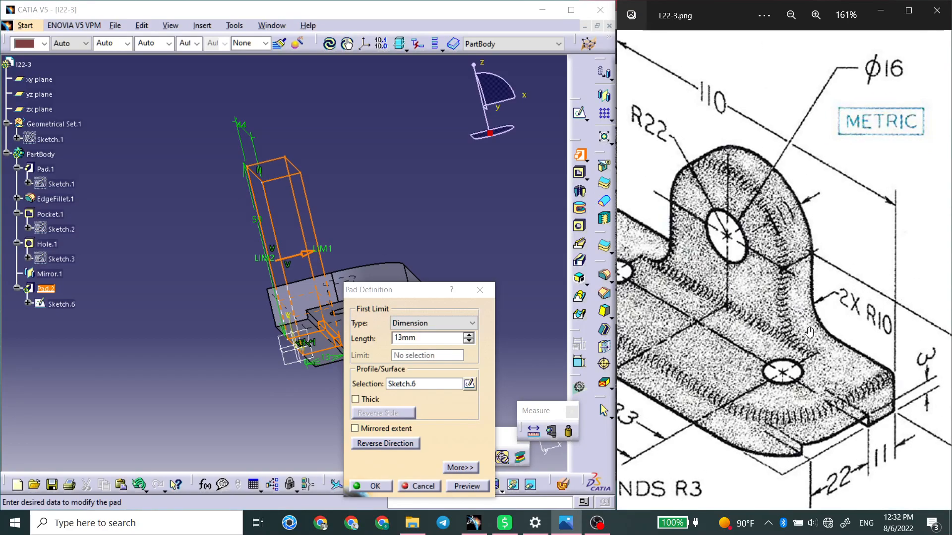
scroll(809, 334, down, 3)
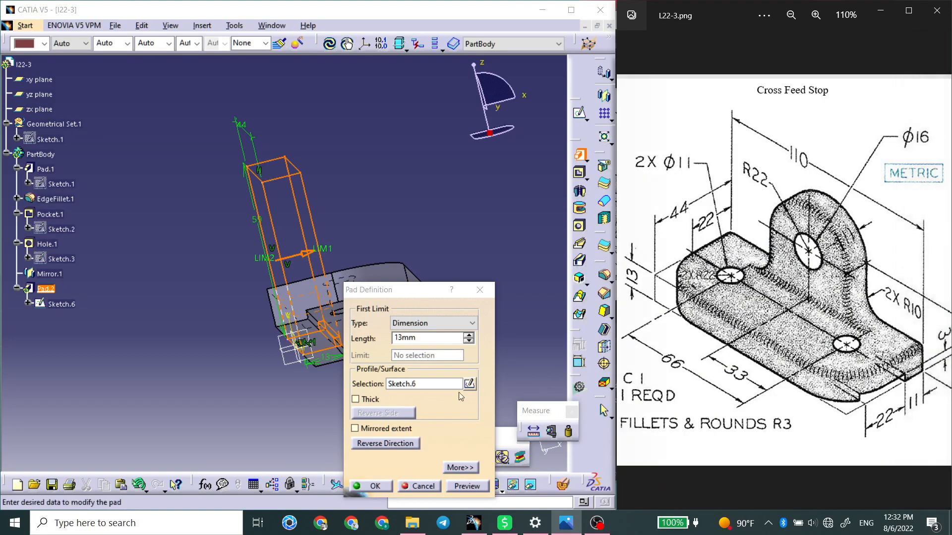
Set the upright's Pad length to 13 mm and create it.
click(427, 341)
drag(443, 333, 382, 339)
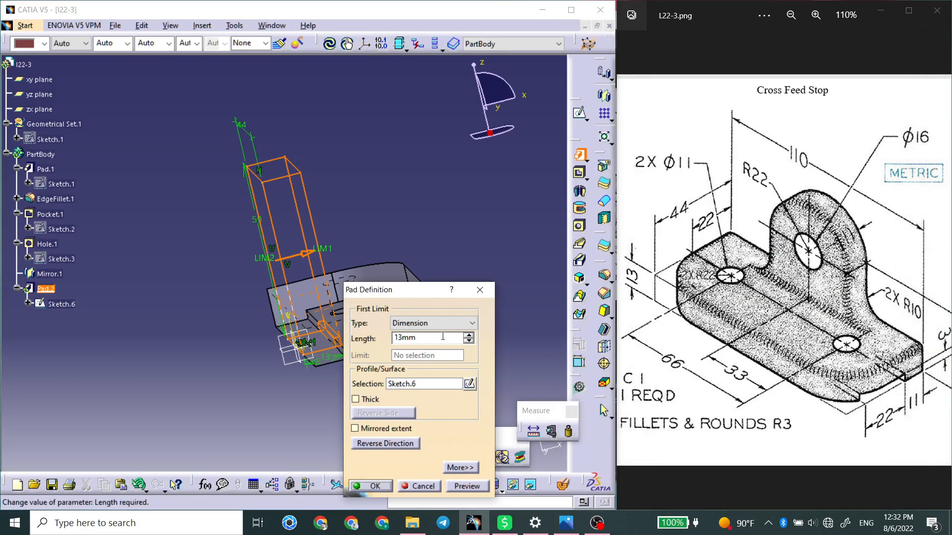
text(13)
key(Return)
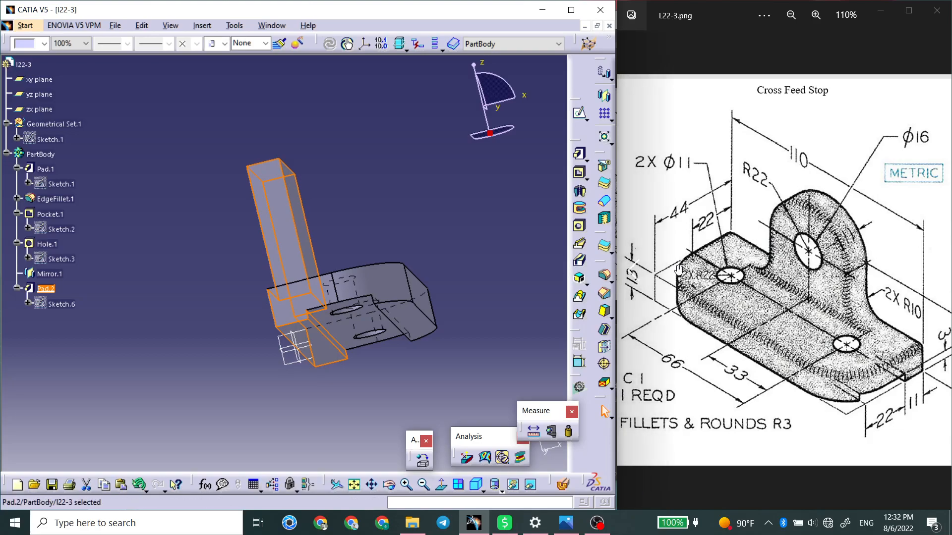
Round the upright's top with a Tritangent Fillet between its two narrow side faces, removing the top face.
click(579, 296)
middle_drag(386, 229, 436, 277)
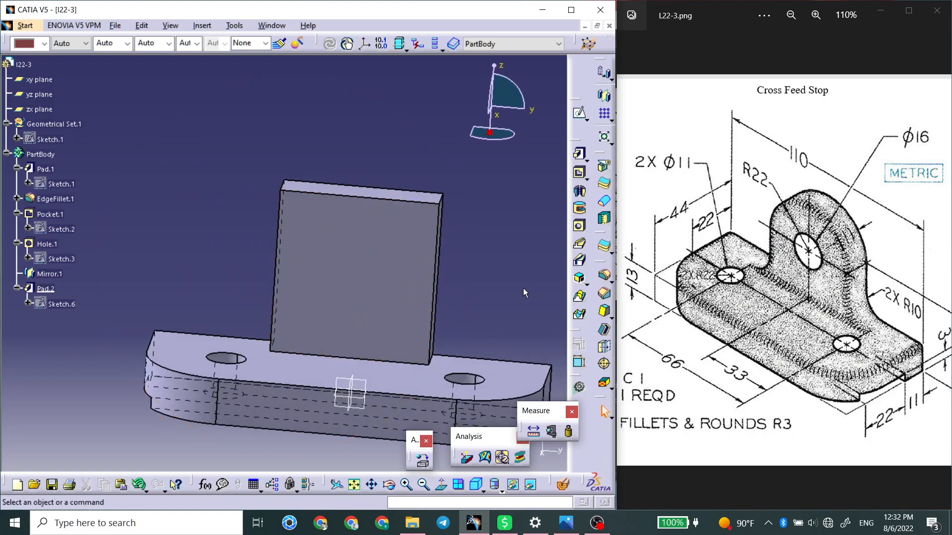
click(610, 292)
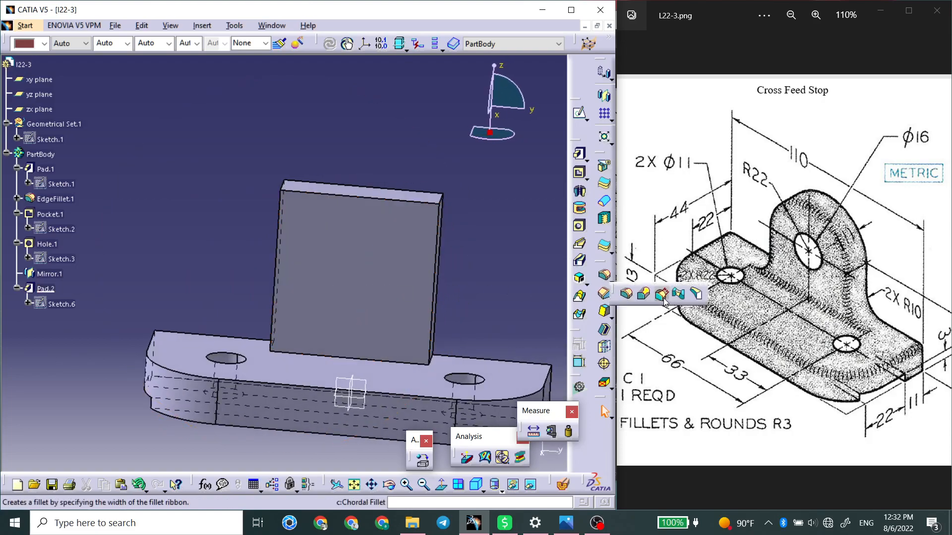
click(696, 295)
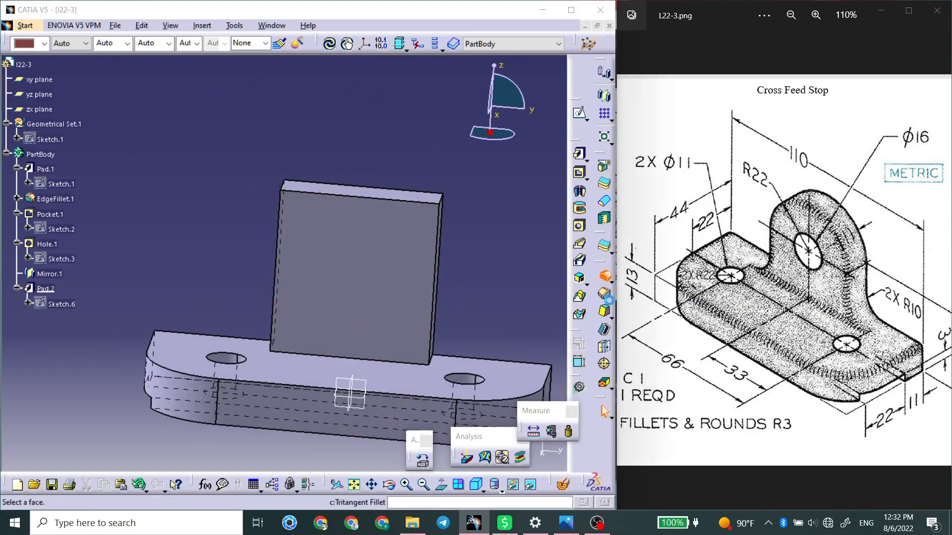
click(378, 203)
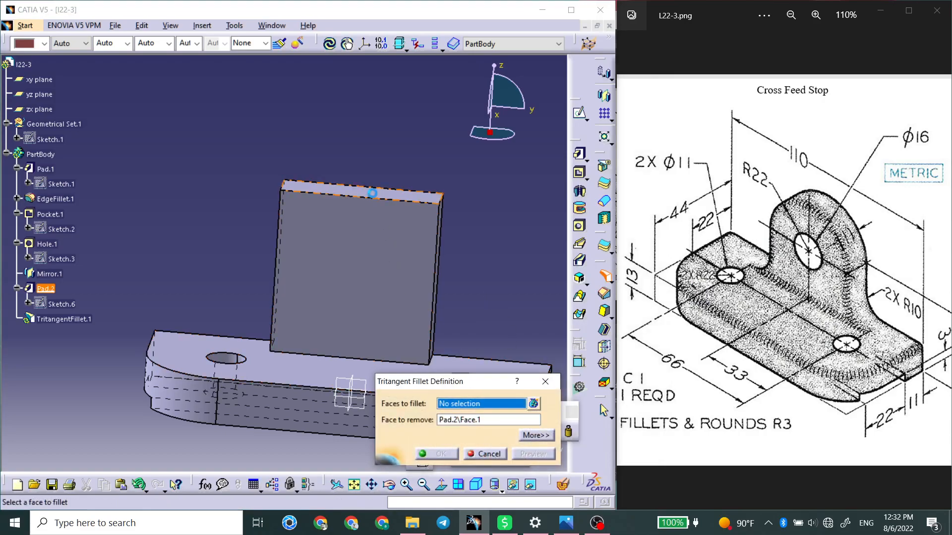
middle_drag(446, 242, 359, 238)
click(349, 243)
mouse_move(325, 265)
middle_down()
mouse_move(366, 278)
mouse_move(422, 270)
mouse_move(460, 314)
mouse_move(317, 269)
mouse_move(319, 256)
middle_up()
click(358, 251)
key(Return)
Start a Hole on the upright's broad face with 16 mm diameter and open its positioning sketch.
click(472, 273)
click(579, 226)
click(399, 263)
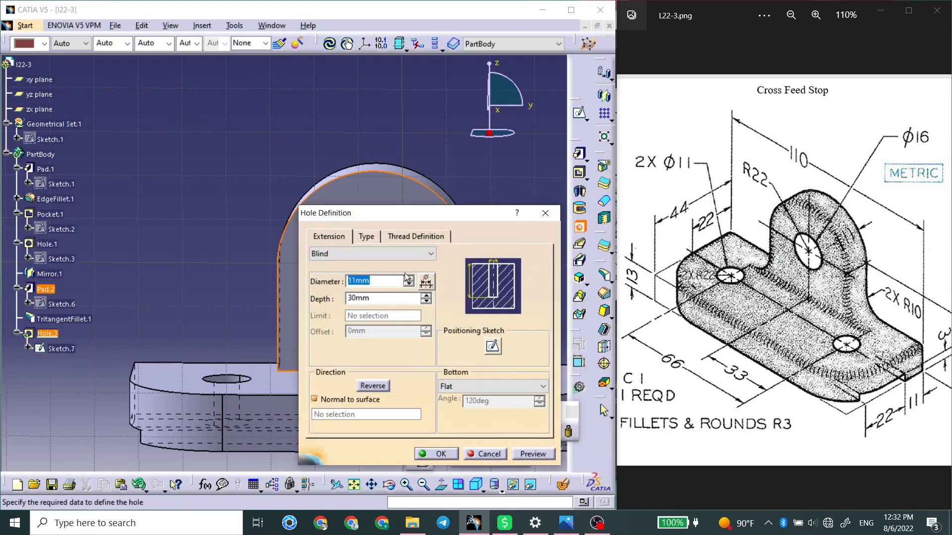
text(16)
click(493, 346)
Try to constrain the hole's centre point to the upright's rounded edge, and undo the constraint.
click(418, 178)
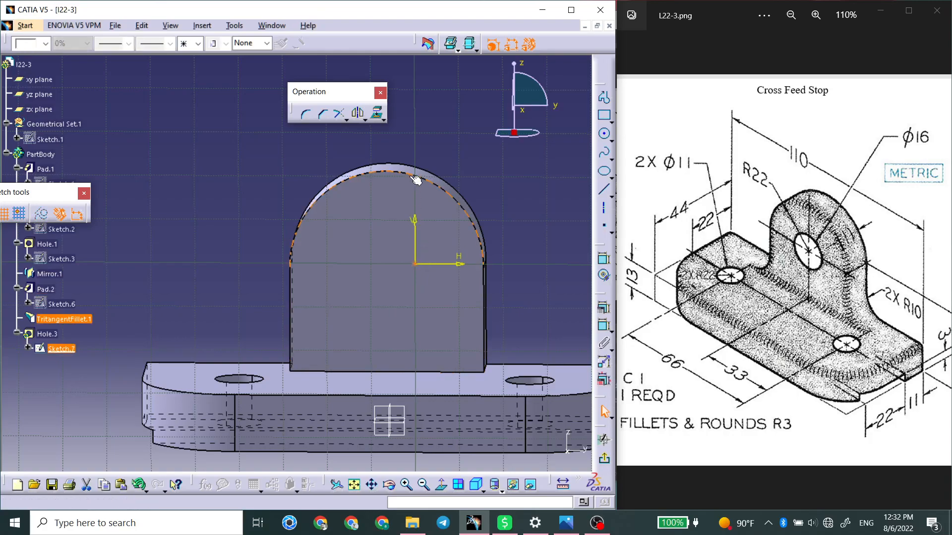
right_click(525, 257)
click(555, 361)
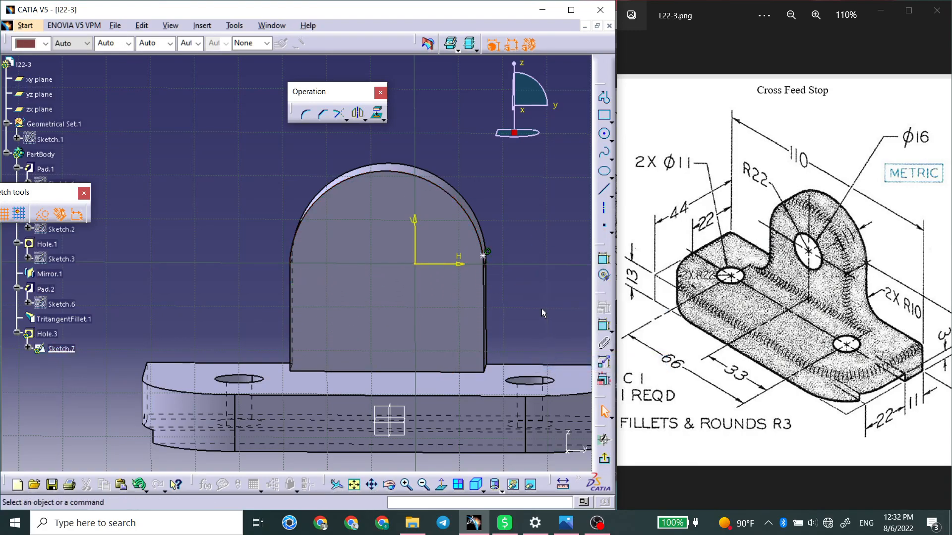
key(ctrl+z)
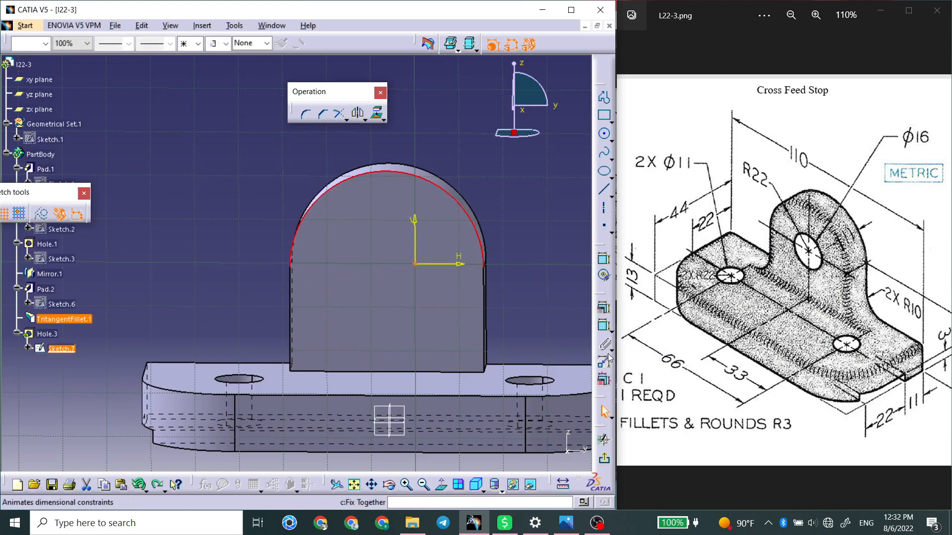
Make the hole's centre point concentric with the upright's rounded edge and leave the positioning sketch.
right_click(524, 268)
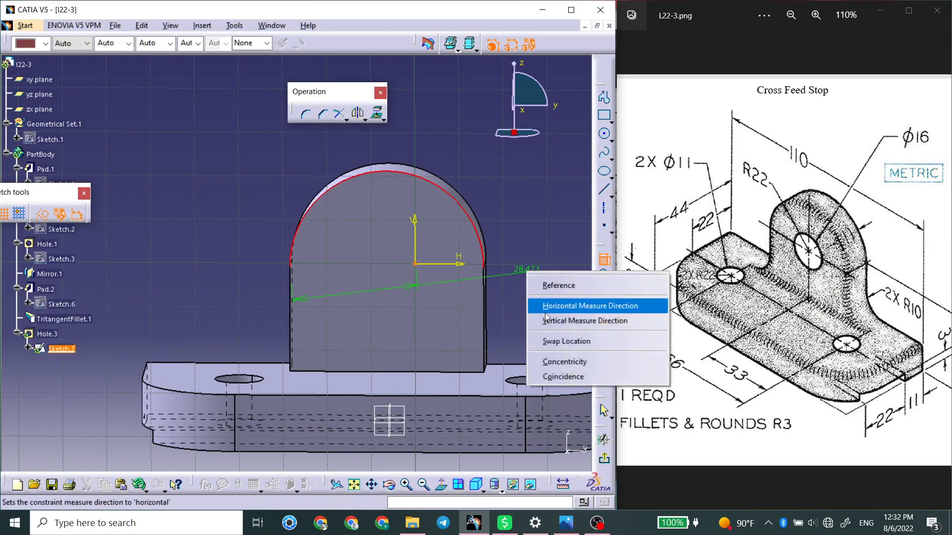
click(560, 362)
click(603, 458)
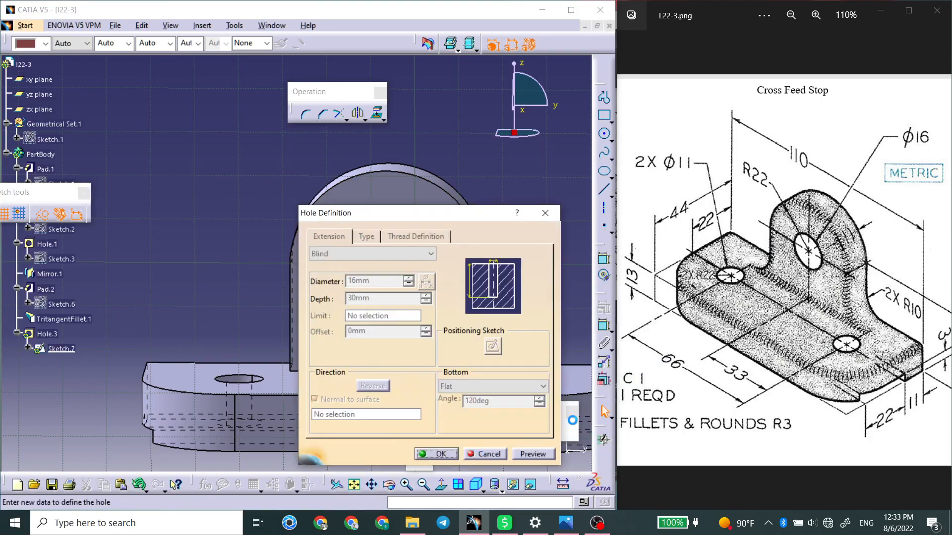
Create the 16 mm blind Hole, 30 mm deep, in the upright.
click(440, 454)
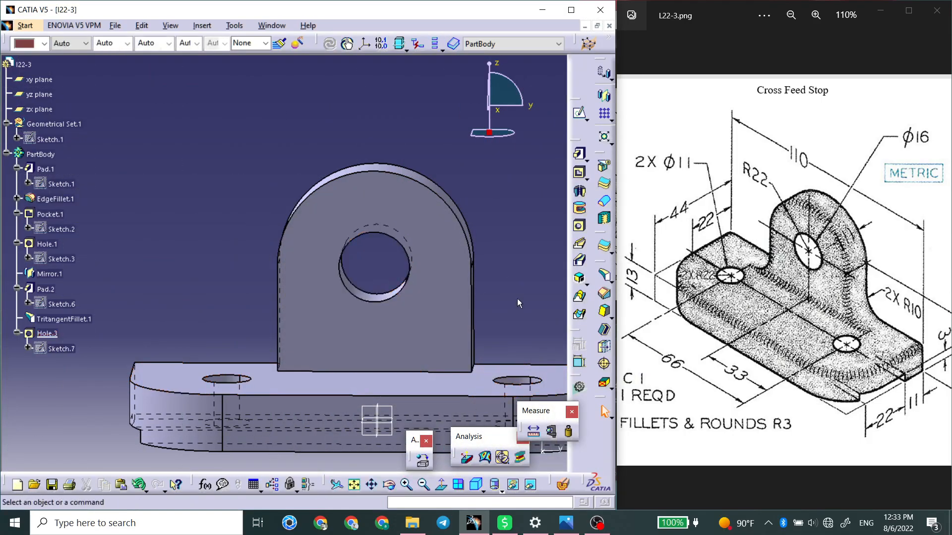
Apply a 10 mm Edge Fillet to the two short edges where the upright's narrow sides meet the base.
middle_drag(484, 305, 364, 339)
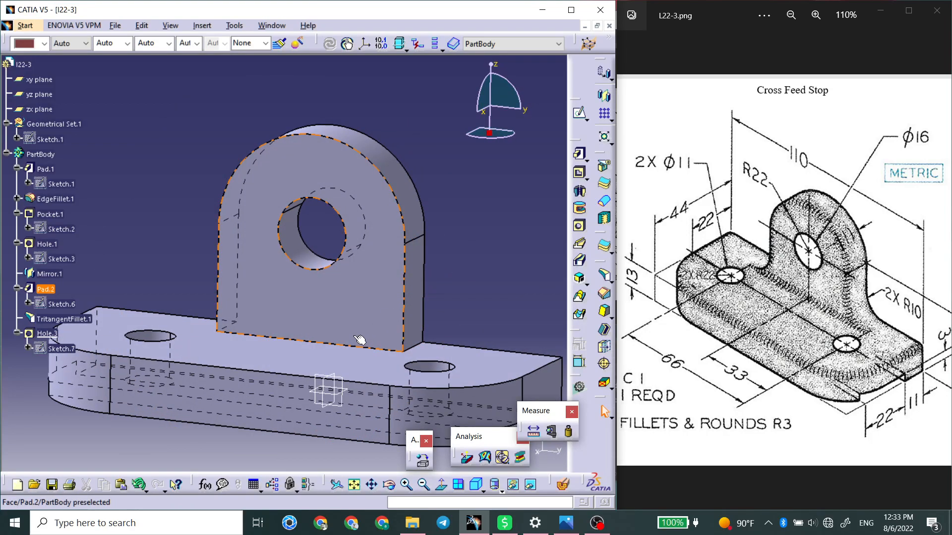
click(340, 343)
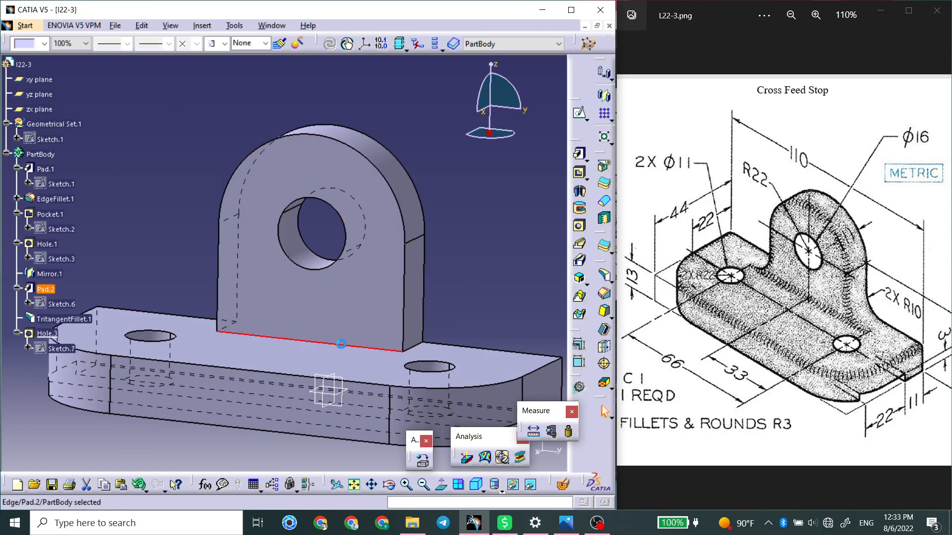
middle_drag(404, 259, 346, 262)
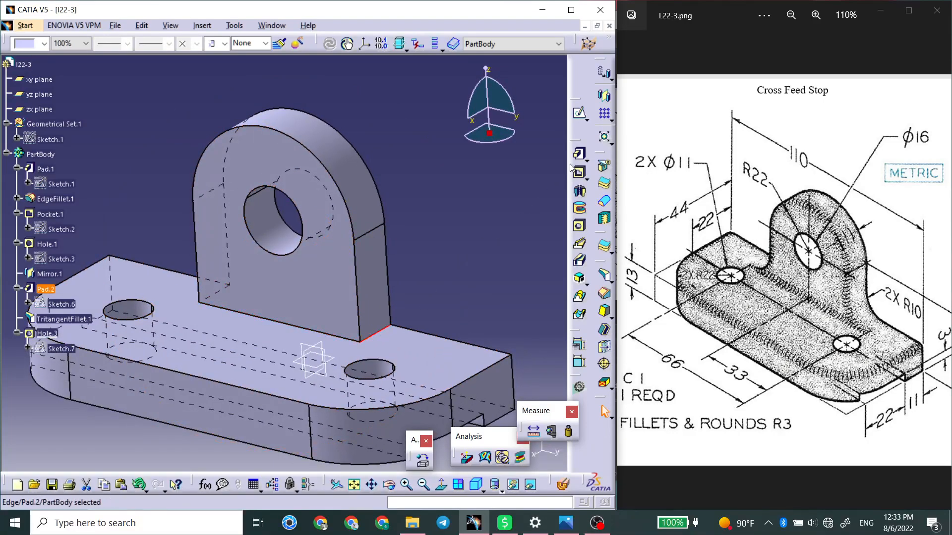
click(610, 283)
click(613, 281)
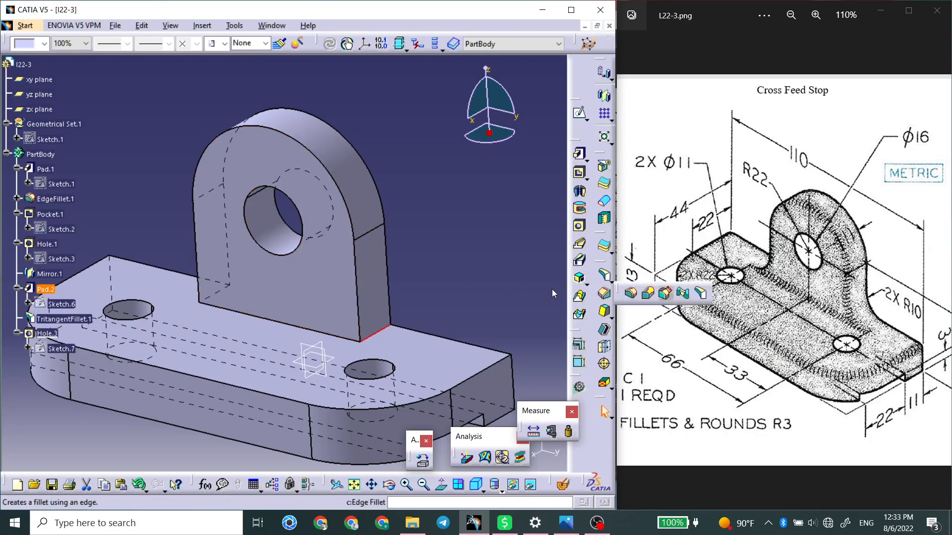
middle_drag(283, 271, 392, 280)
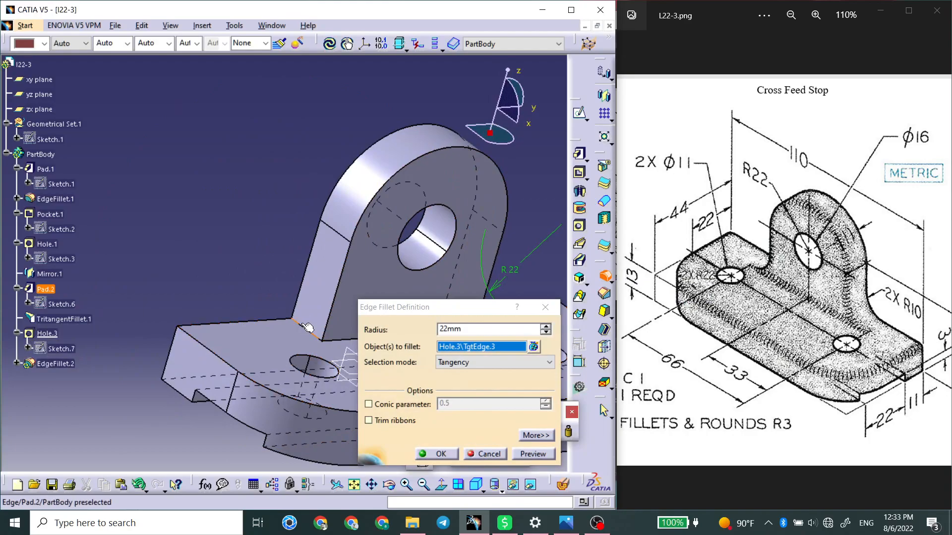
click(303, 325)
text(10)
key(Return)
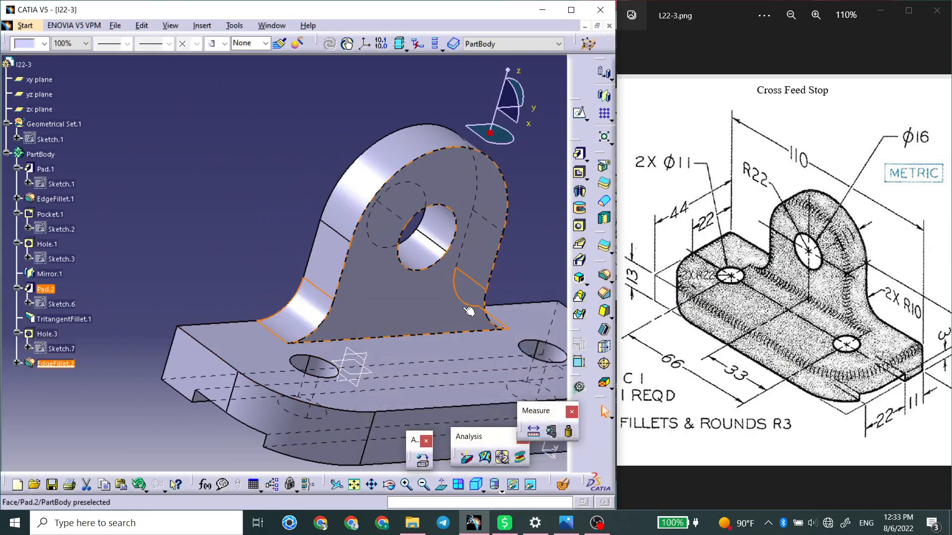
Select the long edge where the upright's broad face meets the base's top face for filleting.
click(429, 334)
middle_drag(459, 344, 362, 321)
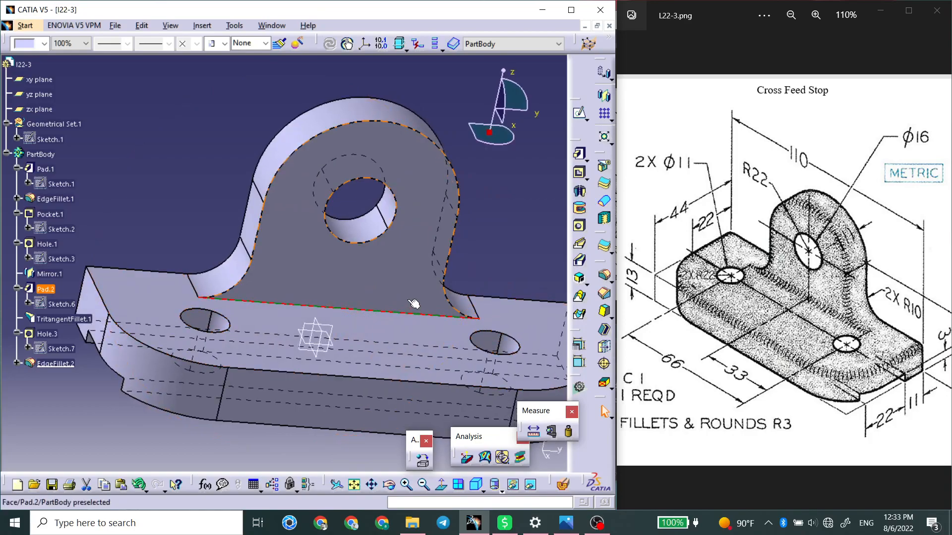
middle_drag(465, 296, 536, 307)
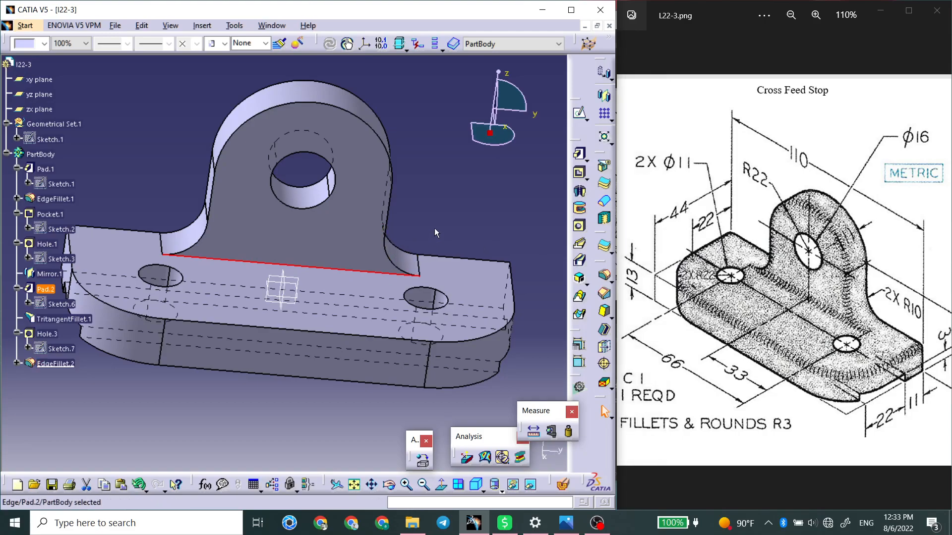
Apply a 2 mm Edge Fillet to the long edge where the upright's broad face meets the base's top face.
click(602, 276)
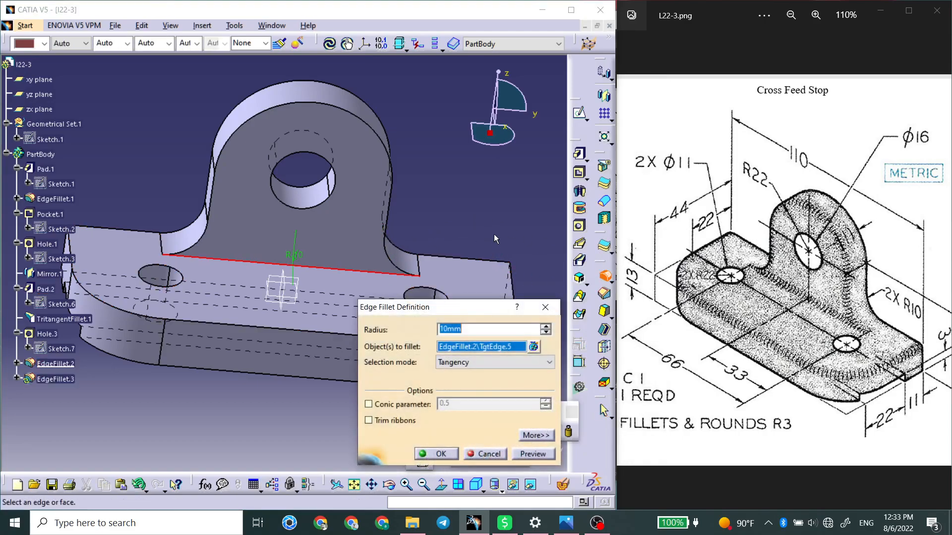
text(3)
key(Return)
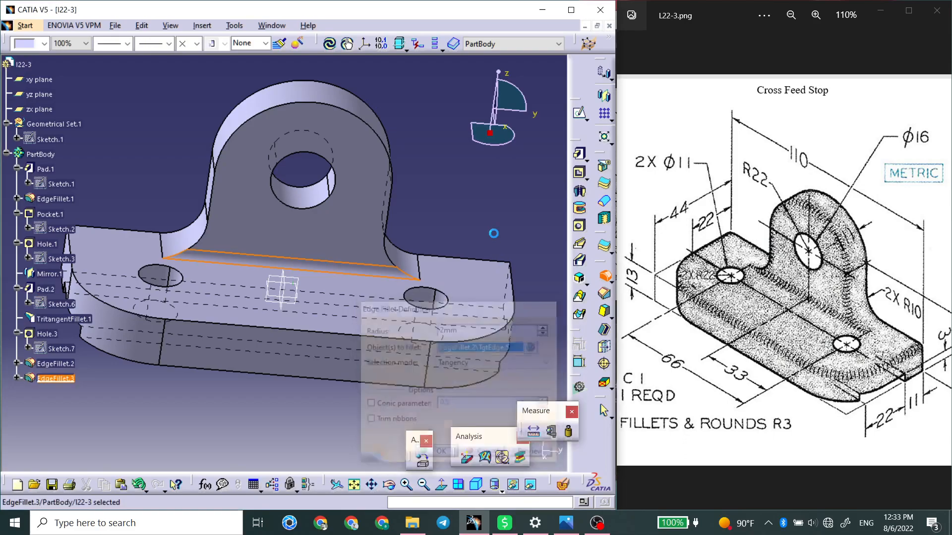
Apply a 2 mm Edge Fillet to the upright's front outline edge and the base's rounded top edge.
middle_drag(475, 238, 469, 316)
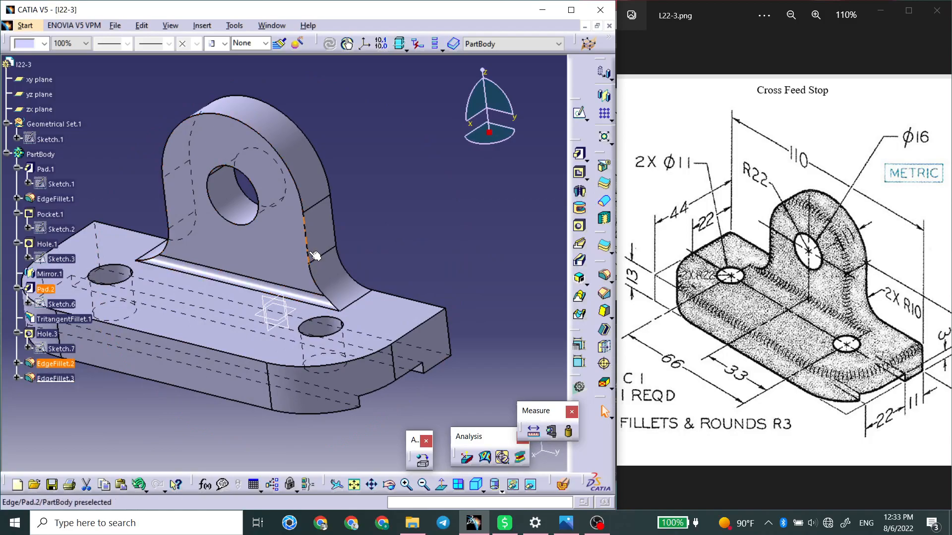
click(605, 275)
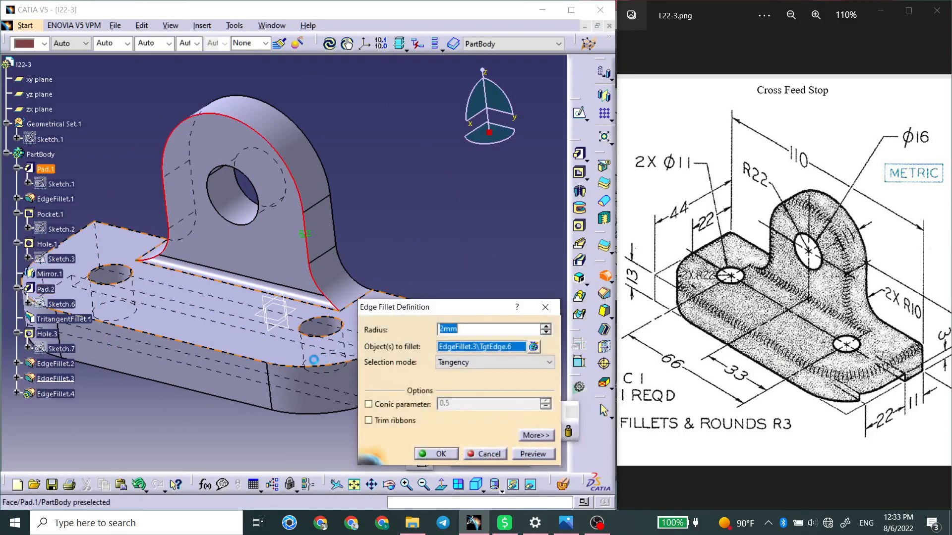
click(292, 366)
key(Return)
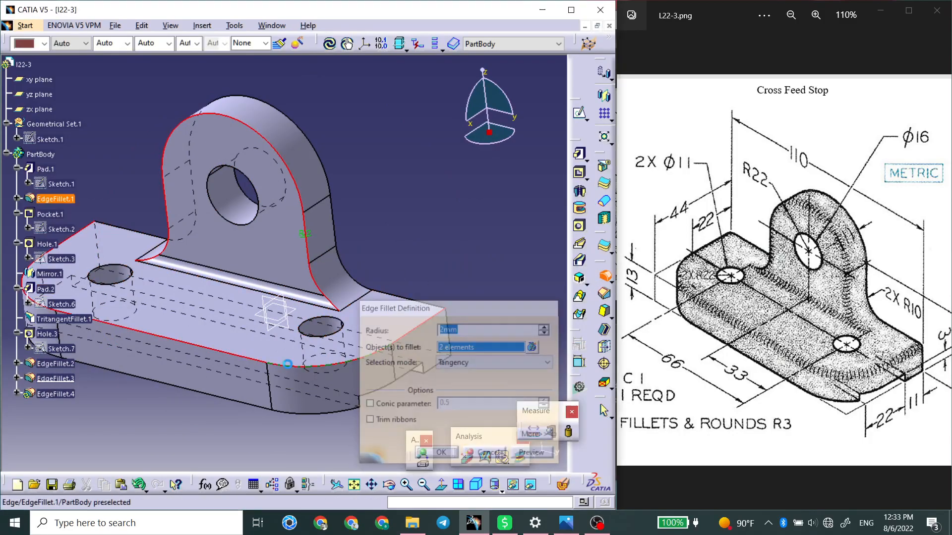
click(430, 264)
Orient the finished part to an isometric-like view and save it as I22-3.CATPart.
middle_drag(321, 299, 352, 348)
middle_drag(232, 342, 214, 366)
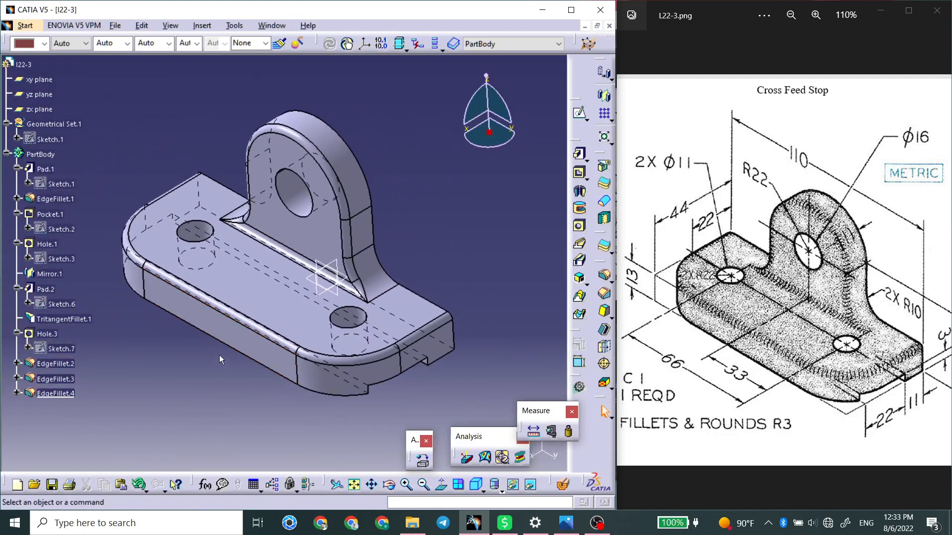
key(ctrl+s)
click(284, 329)
Switch to the image viewer, bring up drawing L22-4.png and examine its dimensioned views up close.
click(939, 270)
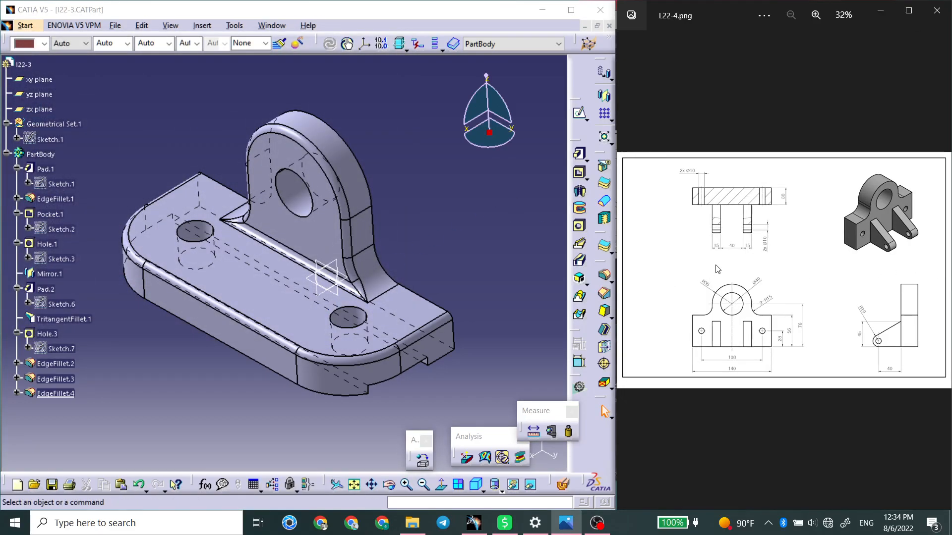
scroll(728, 252, up, 2)
drag(783, 256, 569, 292)
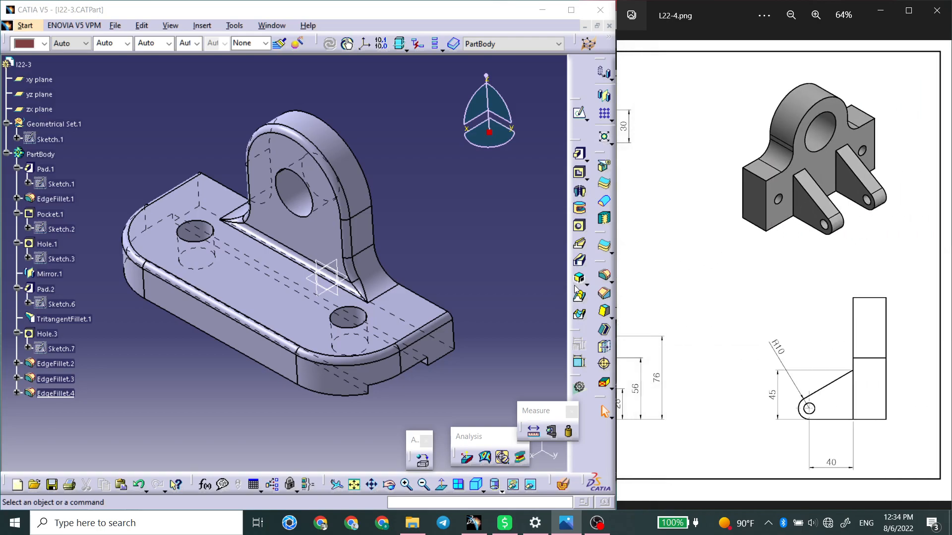
drag(703, 310, 914, 311)
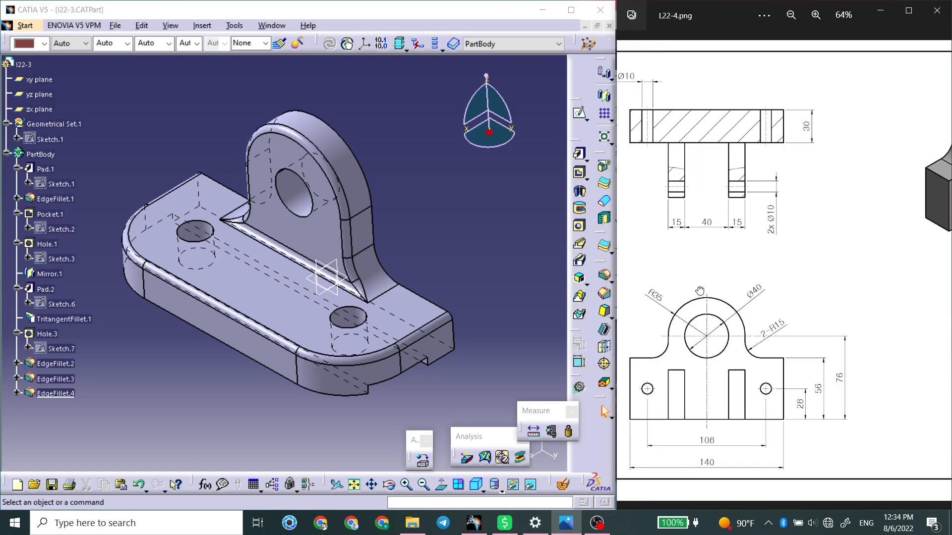
Return to CATIA, close the I22-3 part and create a new part named L22-4.
click(610, 26)
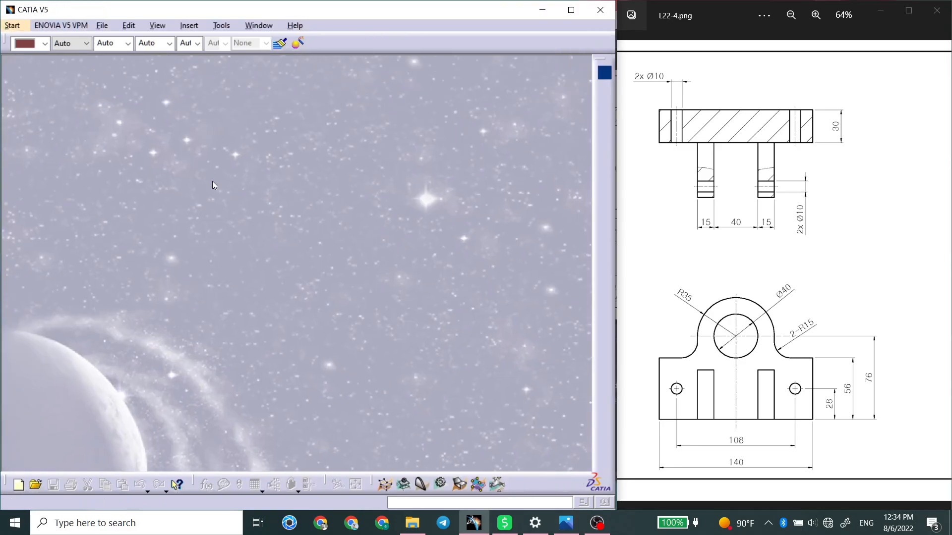
click(440, 483)
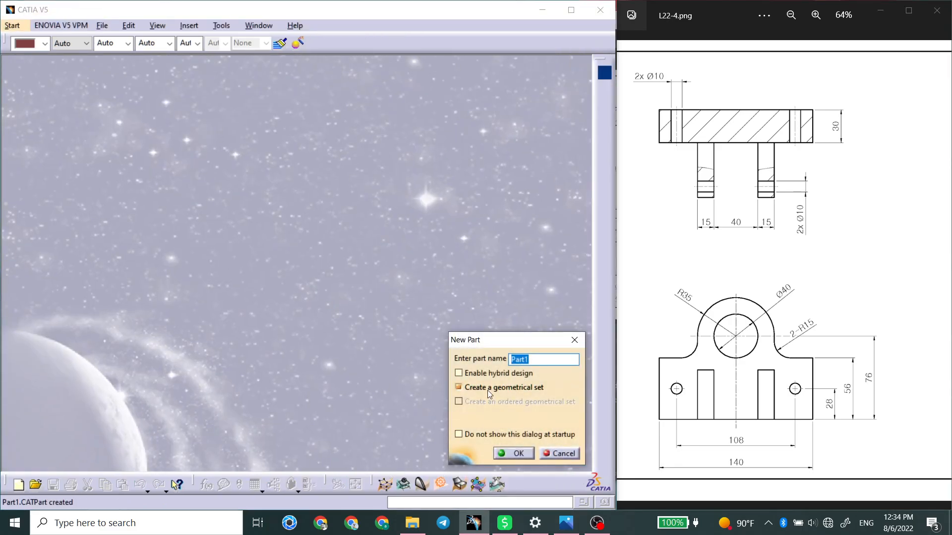
text(L22-4)
click(513, 453)
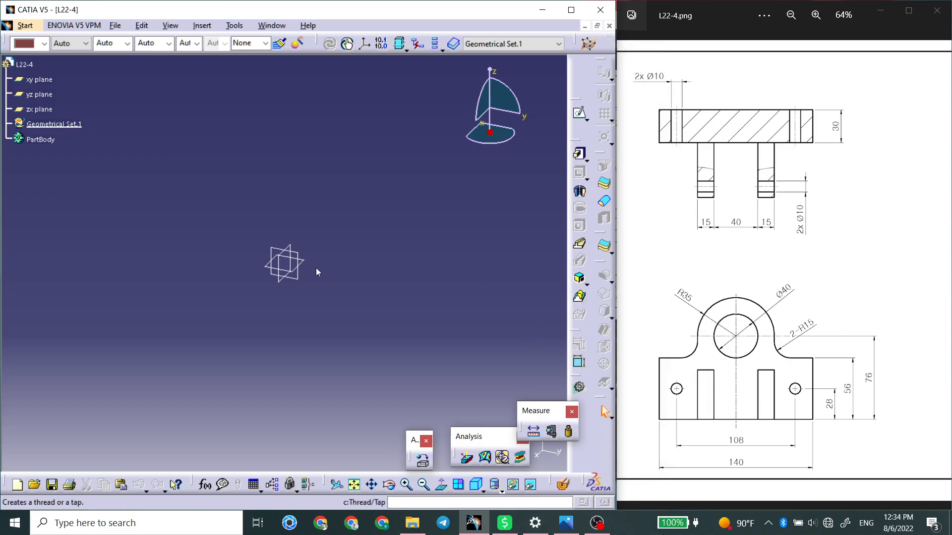
Start a sketch on the yz plane and draw a circle about 18 mm in diameter on the vertical axis above the origin.
click(296, 279)
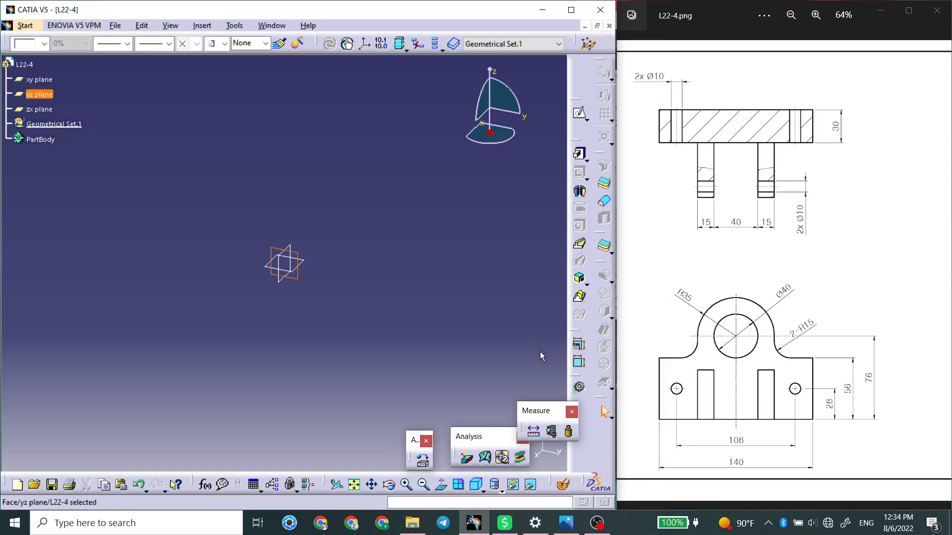
click(577, 115)
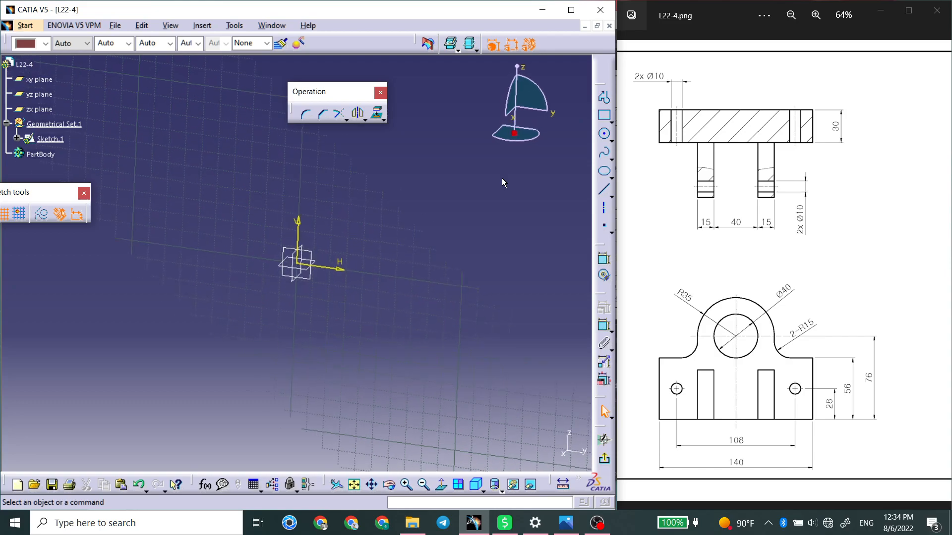
click(604, 134)
middle_drag(346, 247, 382, 275)
click(370, 257)
click(382, 251)
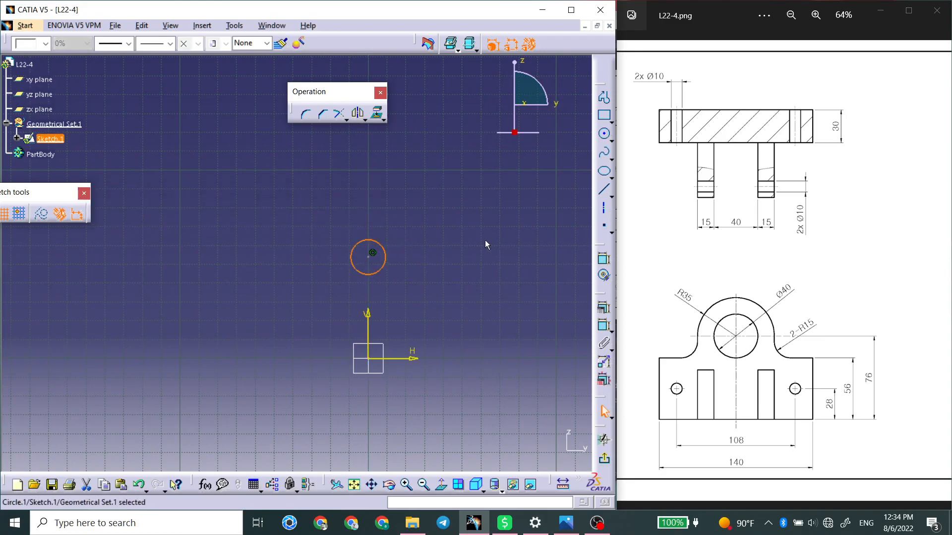
Dimension the circle's diameter and set it to 40 mm.
click(606, 327)
click(381, 245)
click(434, 208)
double_click(434, 209)
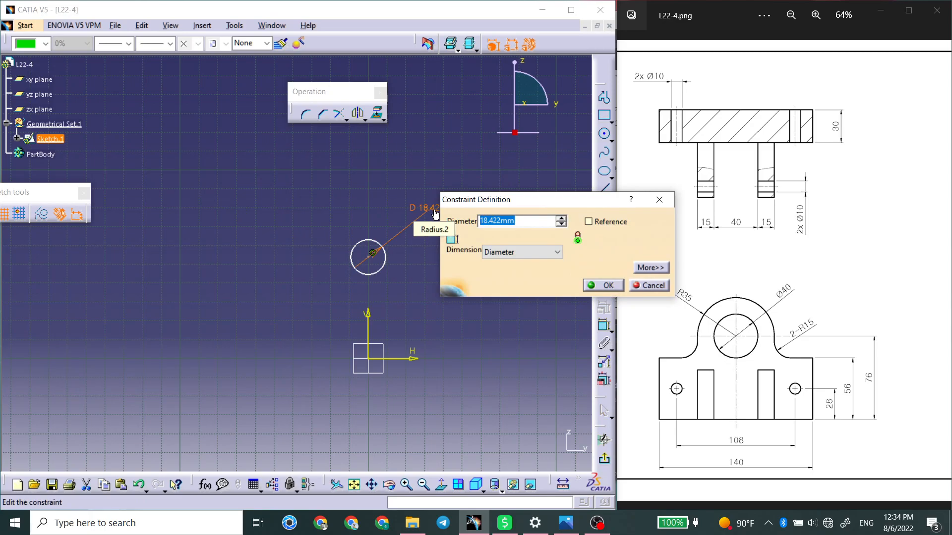
text(40)
key(Return)
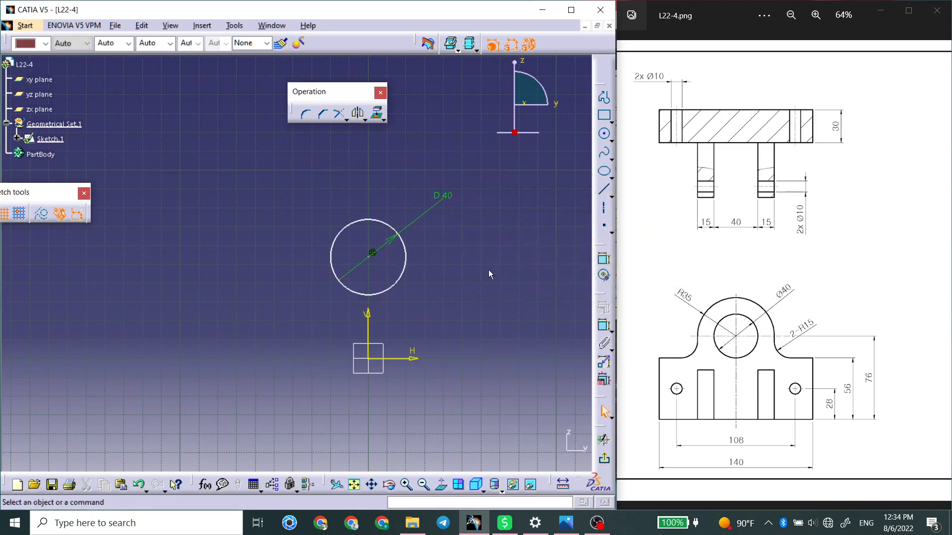
Dimension the circle centre's height above the horizontal axis and set it to 76 mm.
click(604, 259)
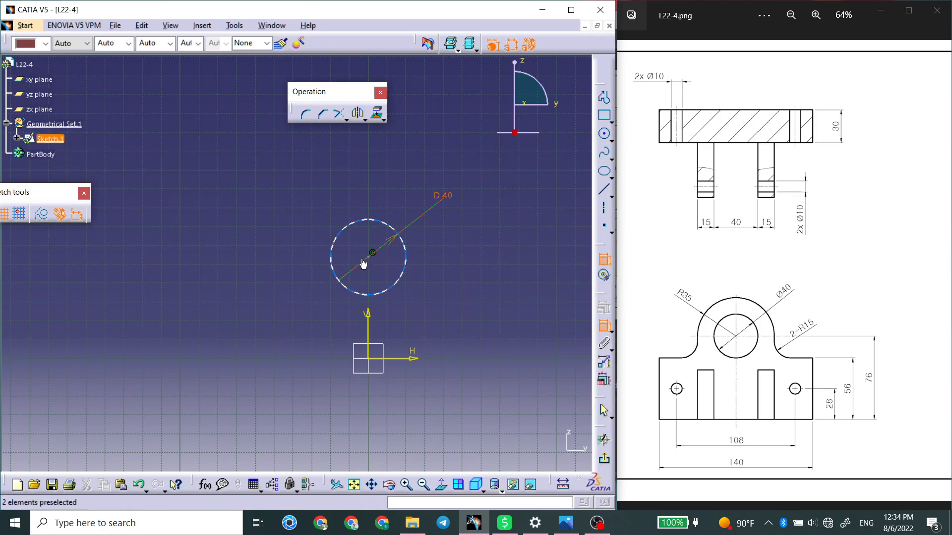
click(373, 252)
click(402, 358)
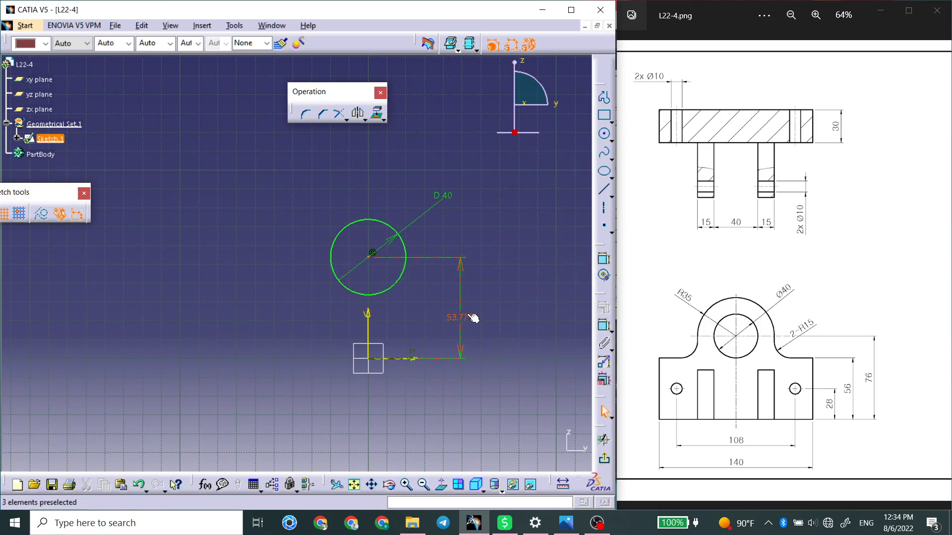
click(463, 312)
double_click(467, 318)
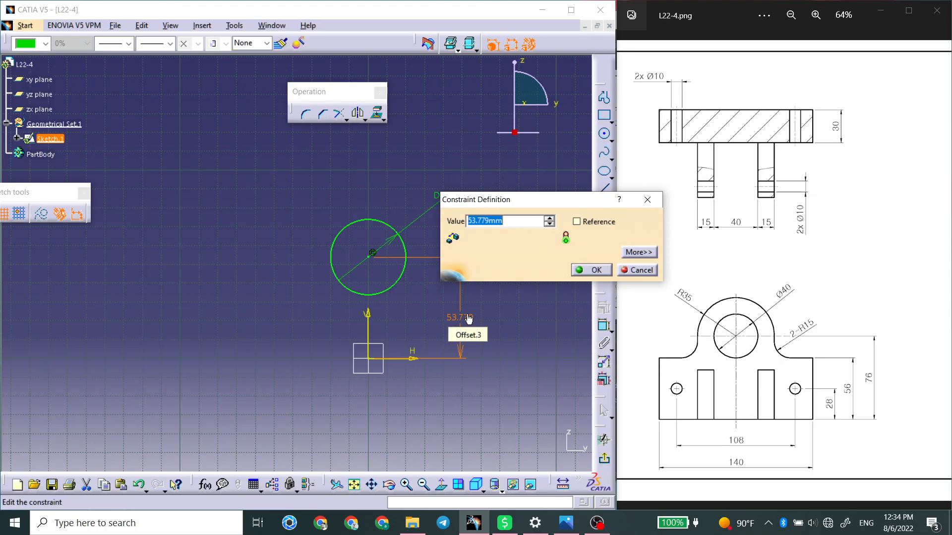
key(Return)
middle_drag(463, 287, 451, 293)
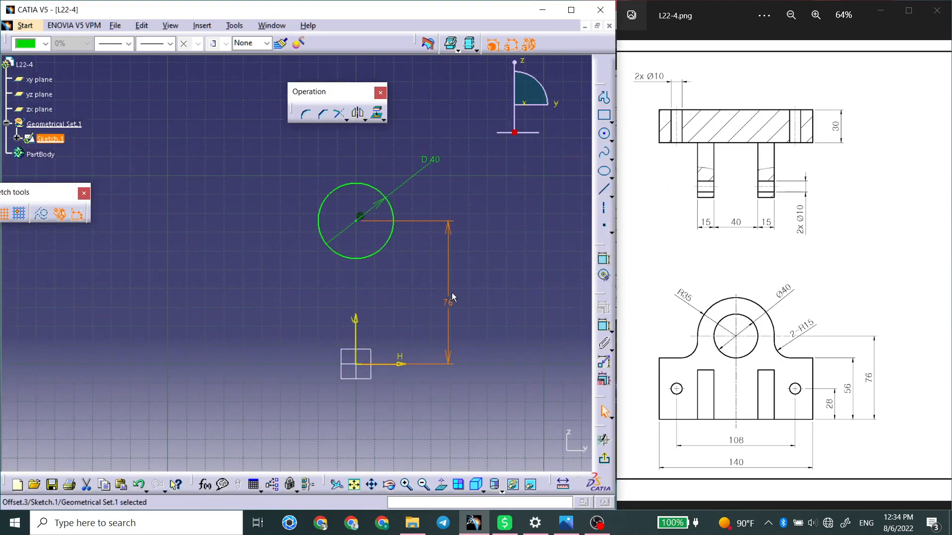
Sketch a profile from the origin: about 101 mm along the horizontal axis, about 49 mm straight up, and horizontally back towards the circle.
click(605, 97)
click(364, 371)
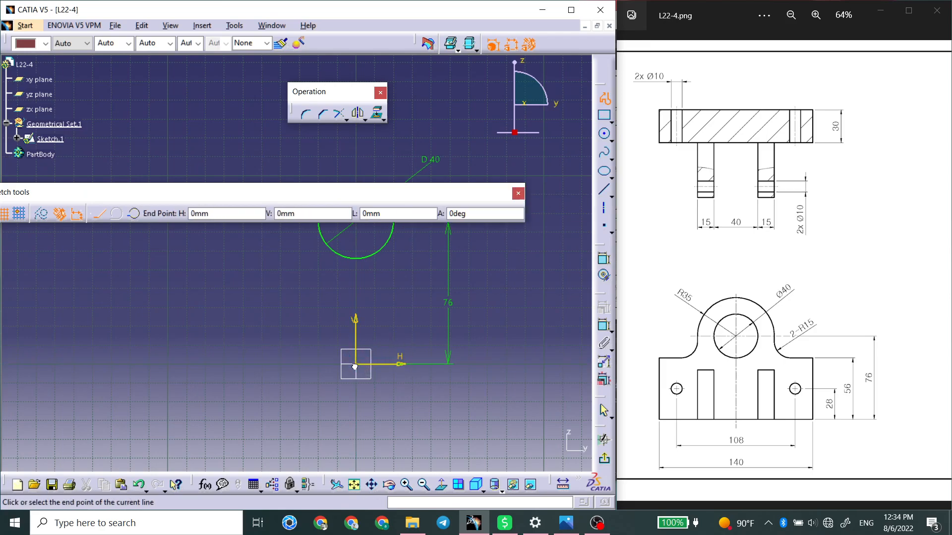
middle_drag(540, 368, 466, 377)
click(470, 373)
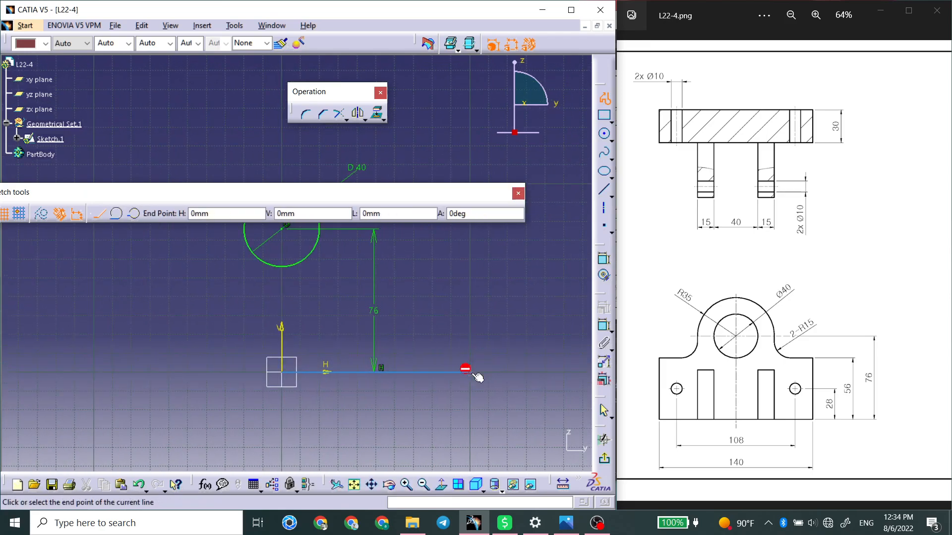
middle_drag(471, 258, 478, 330)
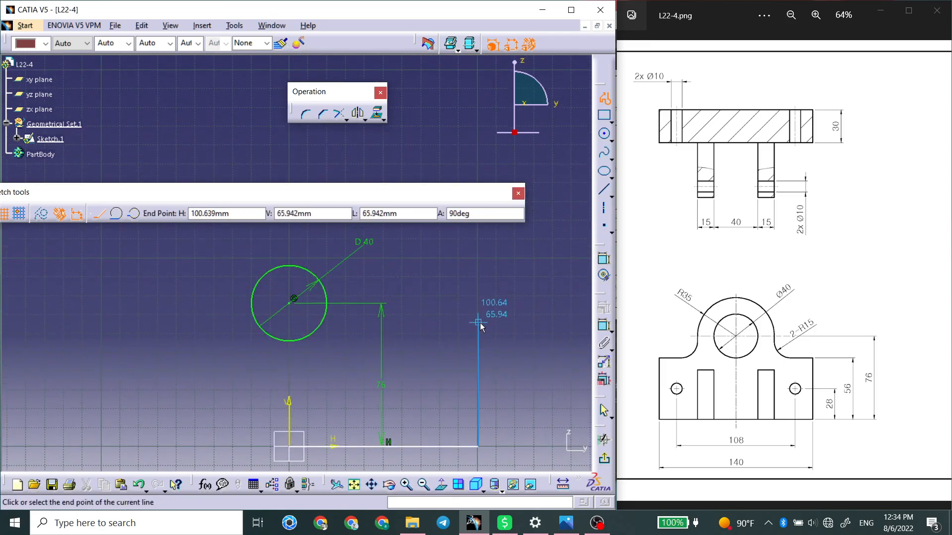
click(478, 355)
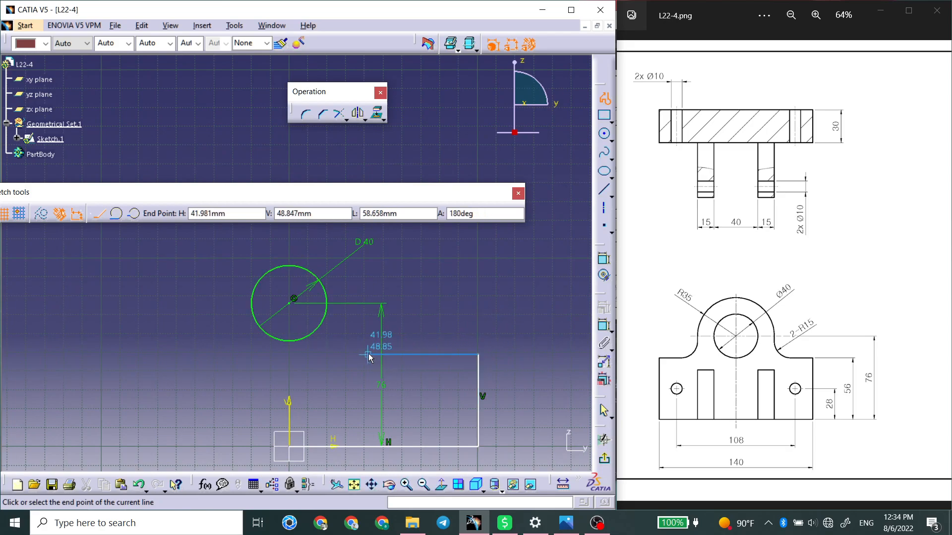
click(388, 355)
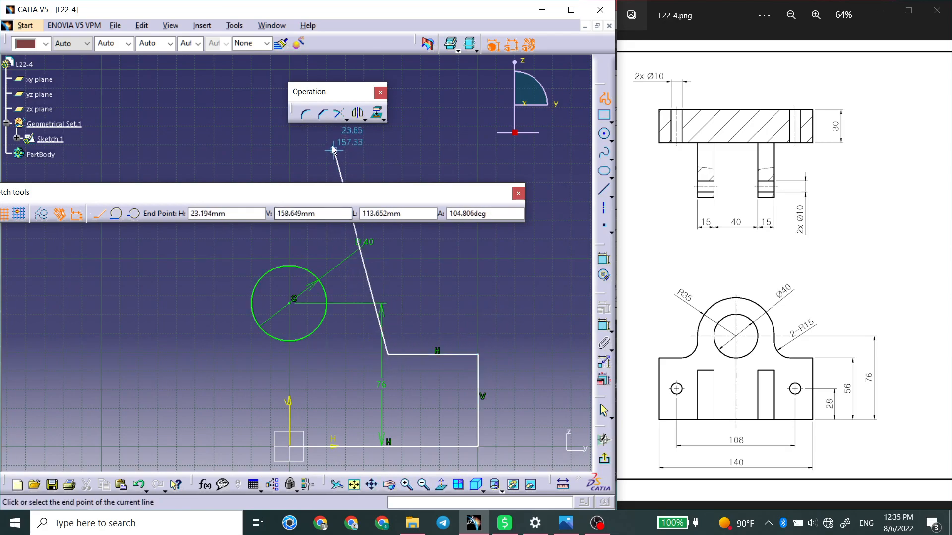
Continue the profile with a tangent arc of about 17 mm radius and a second tangent arc over the circle, ending on the vertical axis.
click(117, 214)
click(353, 324)
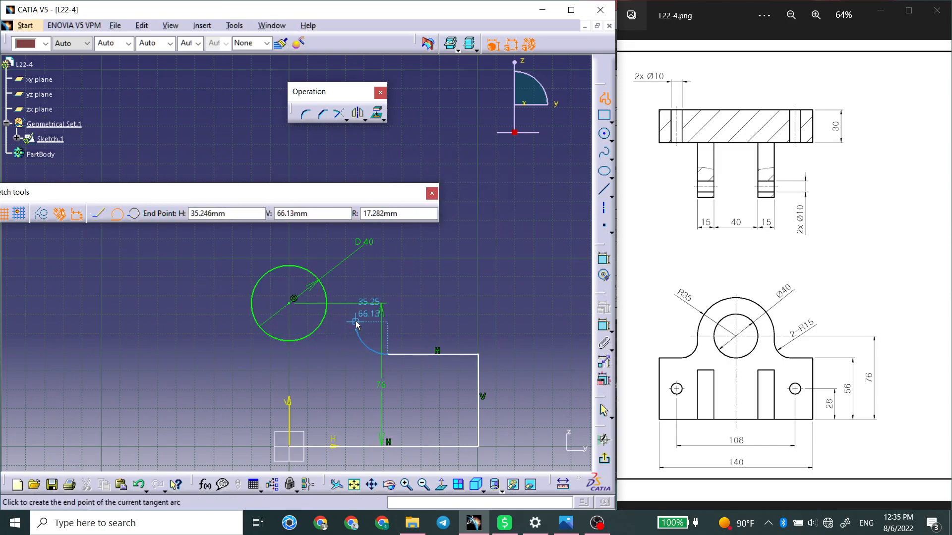
click(134, 214)
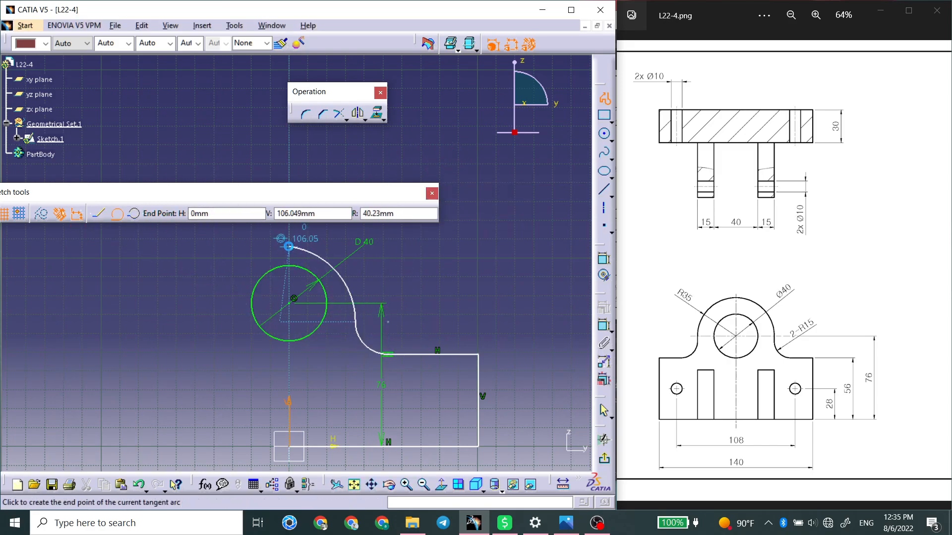
click(290, 256)
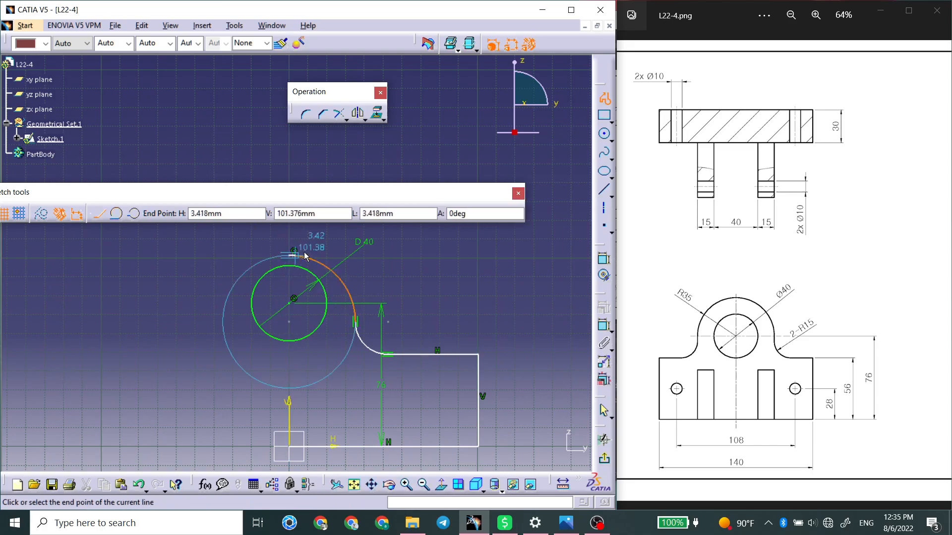
click(605, 99)
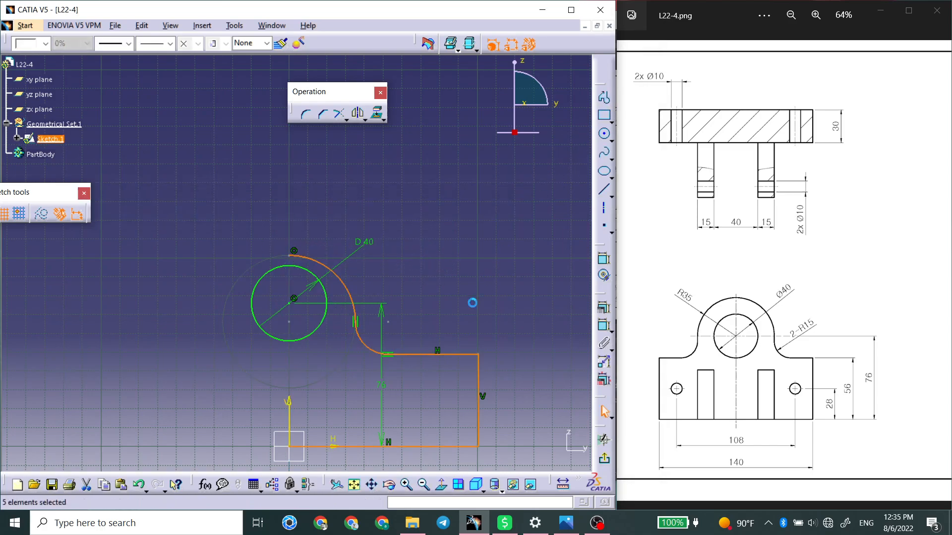
Make the profile's large upper arc concentric with the 40 mm circle.
click(604, 327)
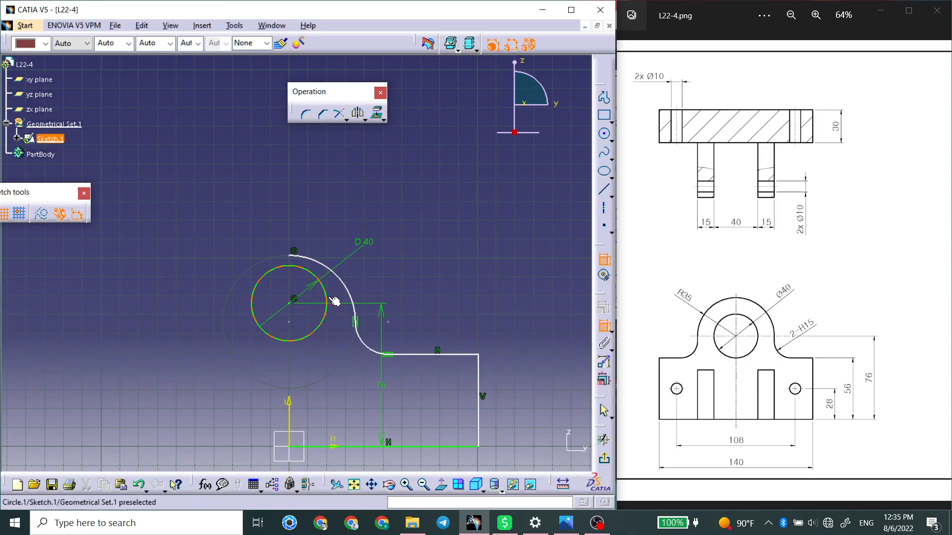
click(346, 290)
click(327, 297)
right_click(347, 292)
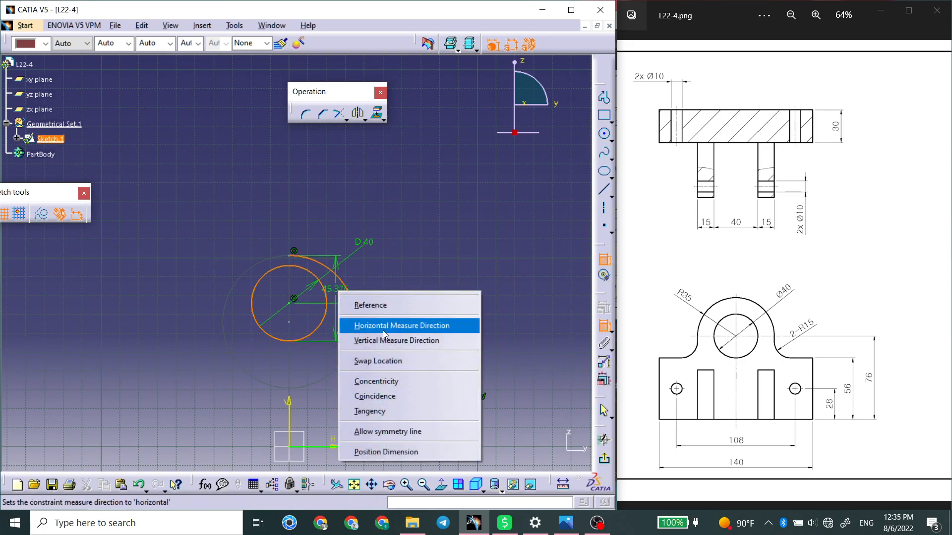
click(399, 379)
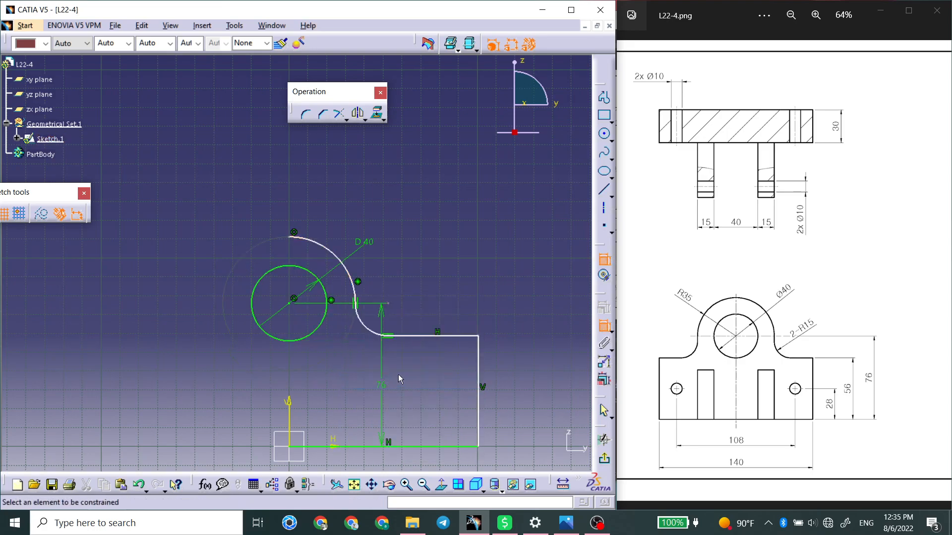
Dimension the large upper arc's radius and set it to 35 mm.
click(378, 334)
click(603, 276)
click(351, 276)
click(390, 268)
double_click(389, 263)
text(35)
key(Return)
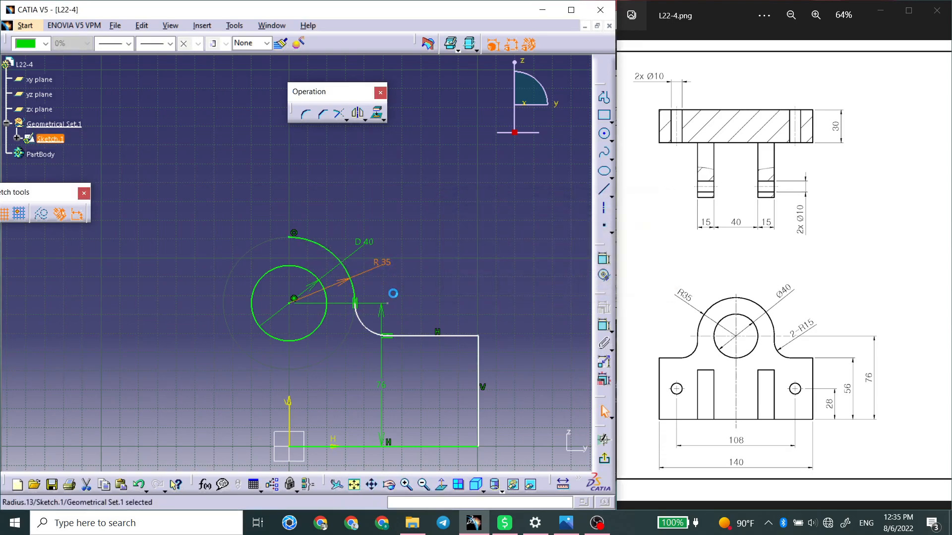
Dimension the small tangent arc's radius and set it to 15 mm.
click(600, 325)
click(369, 327)
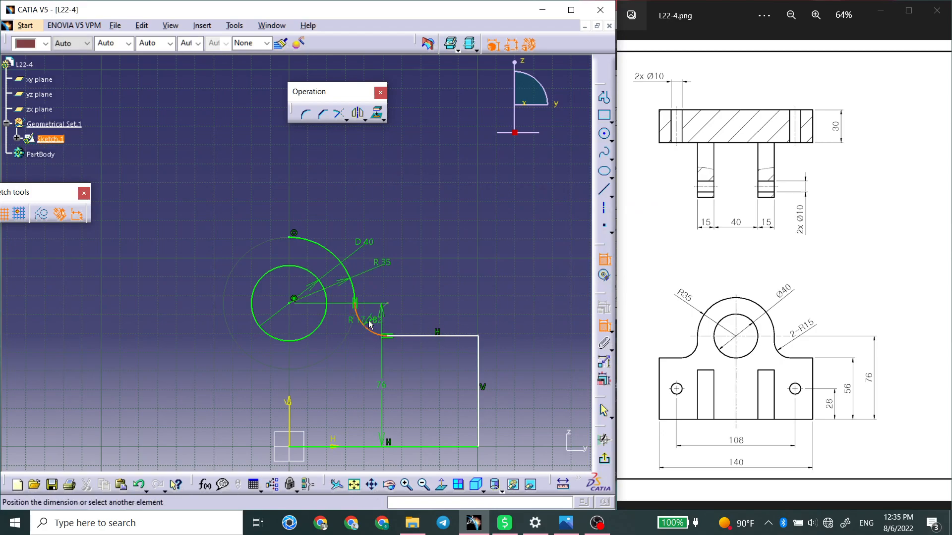
click(361, 350)
double_click(360, 343)
text(15)
key(Return)
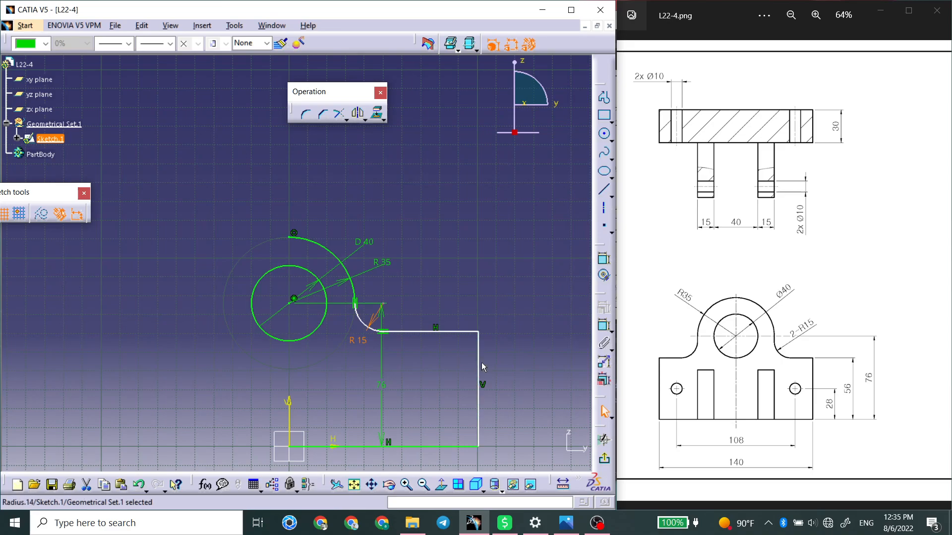
Dimension the outline's vertical side edge and set its height to 56 mm.
click(481, 367)
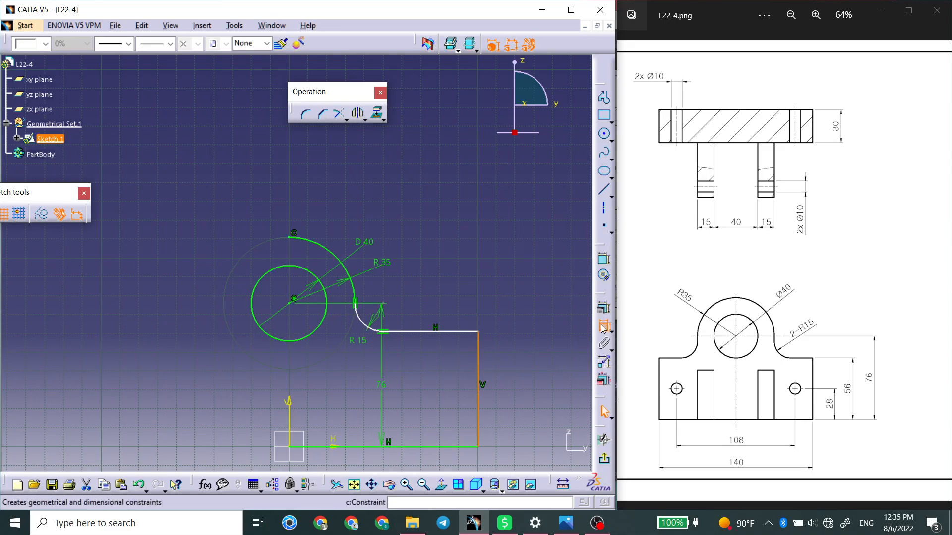
click(603, 327)
click(506, 361)
double_click(506, 361)
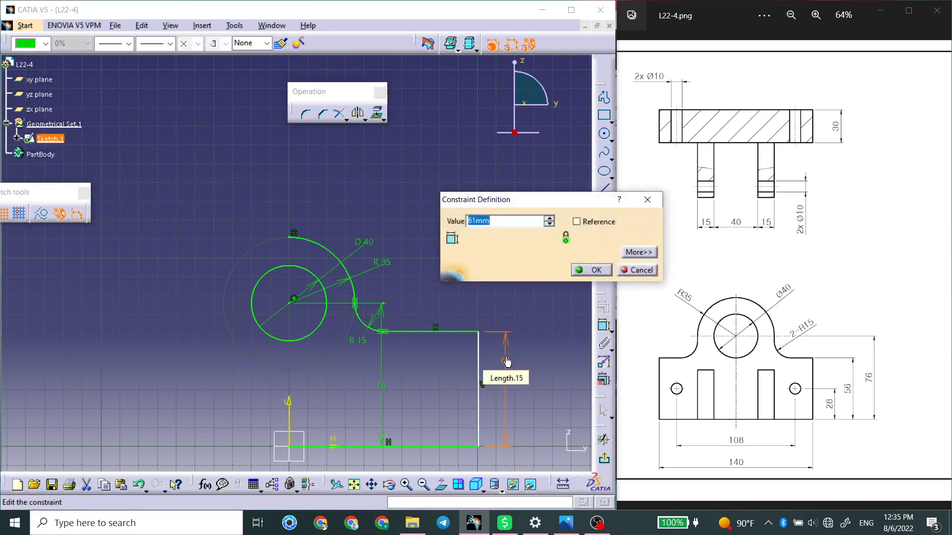
key(Return)
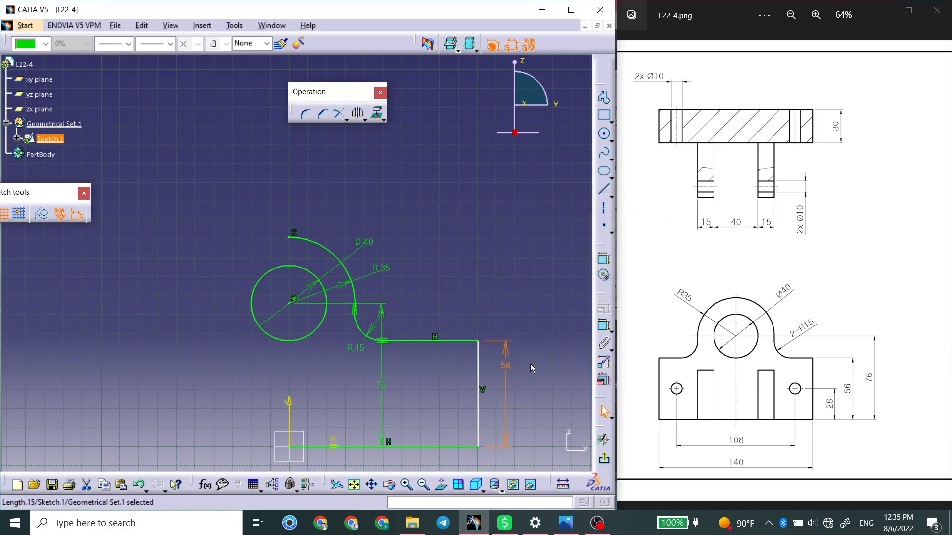
Dimension the outline's base line and set its length to 70 mm.
click(603, 326)
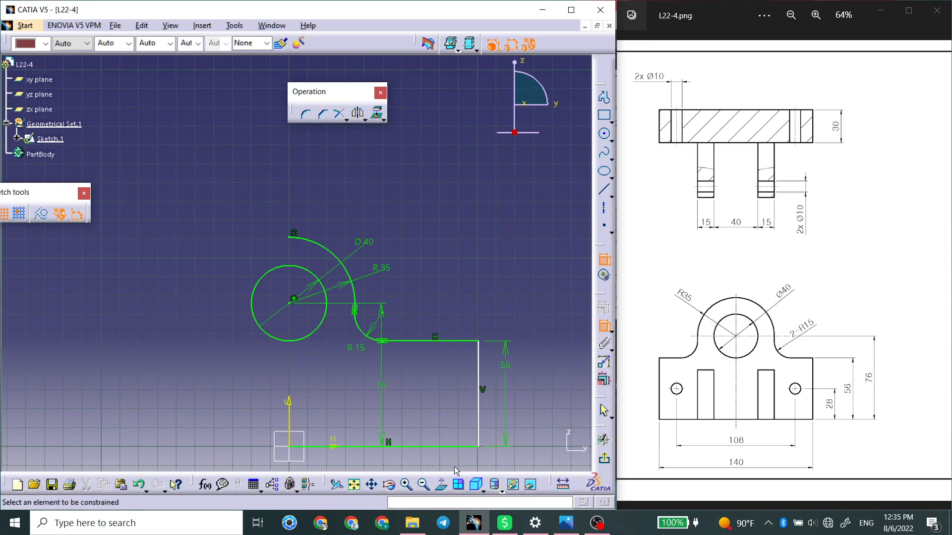
middle_drag(447, 459, 431, 390)
click(375, 377)
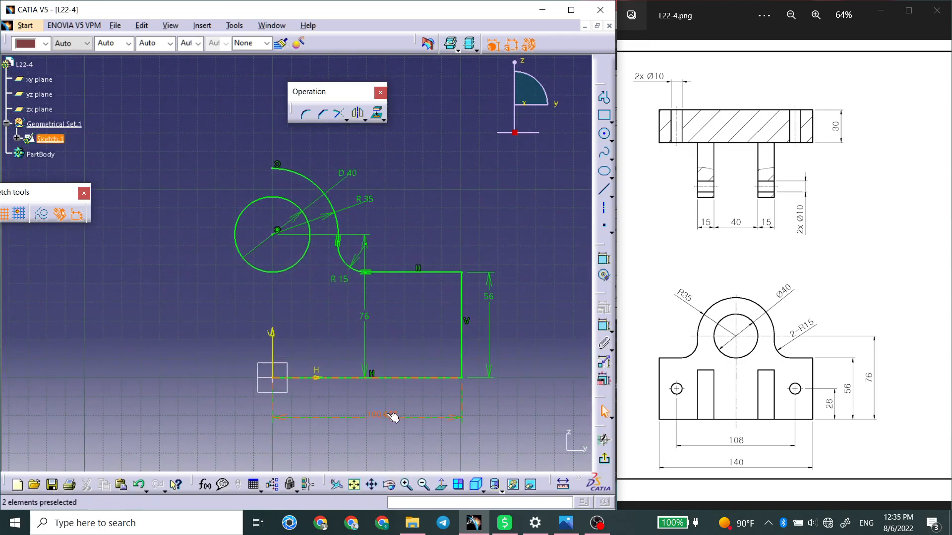
double_click(389, 418)
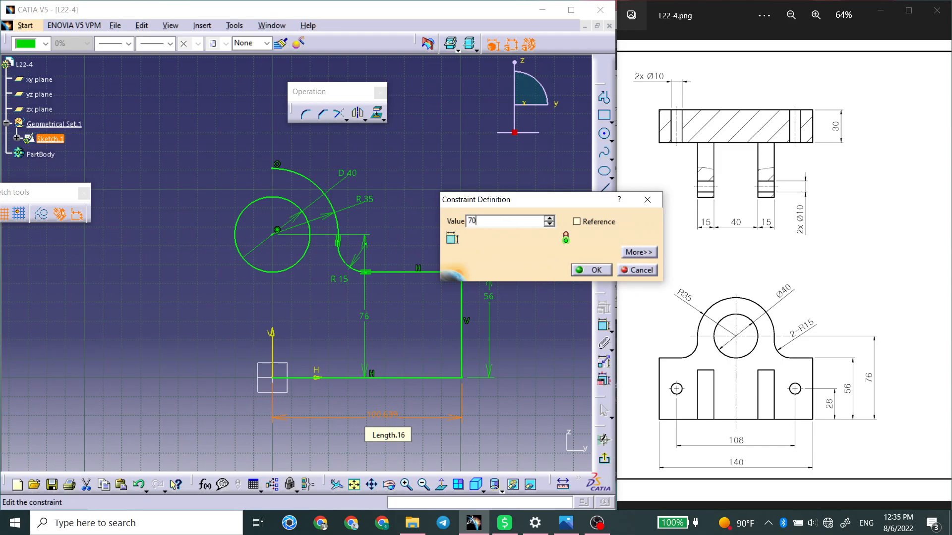
key(Return)
Mirror the half outline about the vertical axis to complete the plate profile.
middle_drag(253, 387, 307, 412)
drag(518, 158, 317, 411)
ctrl+click(325, 364)
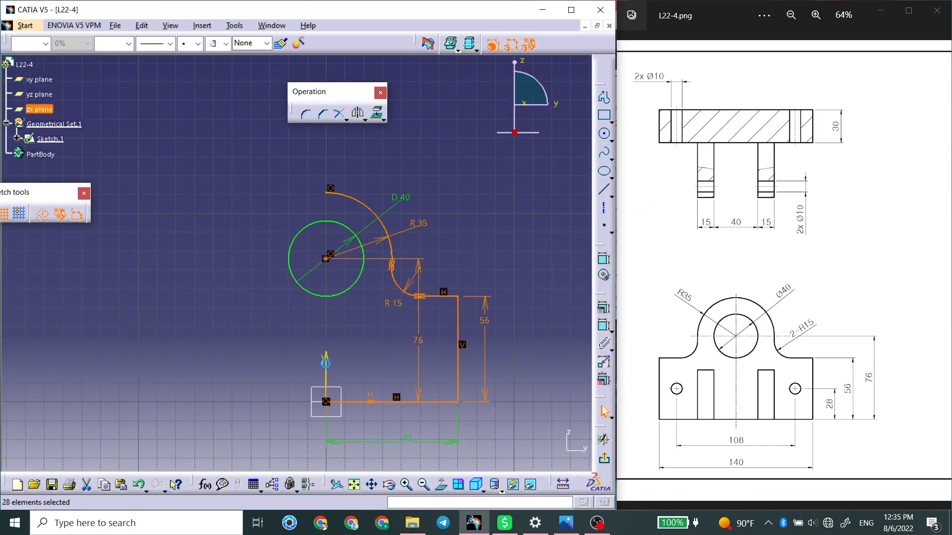
click(357, 113)
click(328, 370)
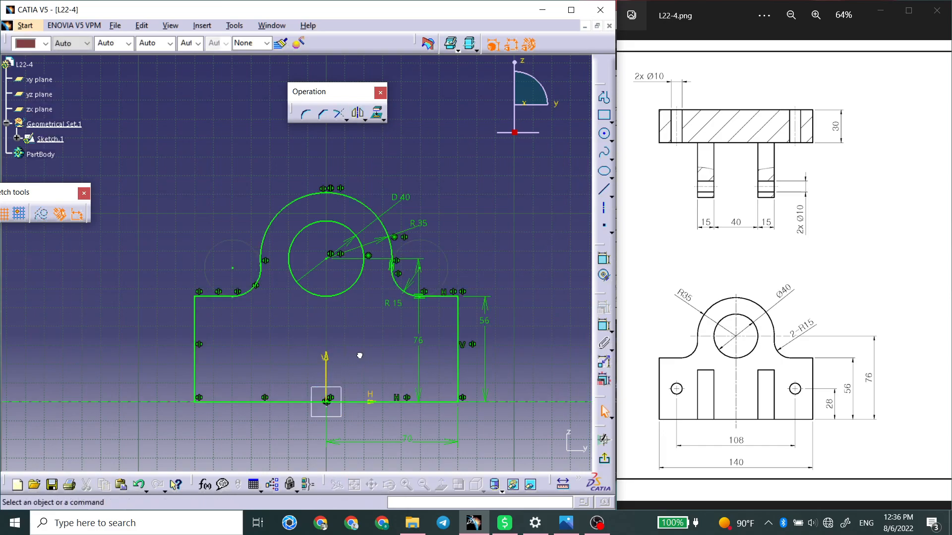
Sketch a small circle about 6.7 mm in diameter inside the plate profile, on the positive H side near the vertical edge.
mouse_move(280, 397)
middle_down()
mouse_move(345, 390)
mouse_move(355, 403)
middle_up()
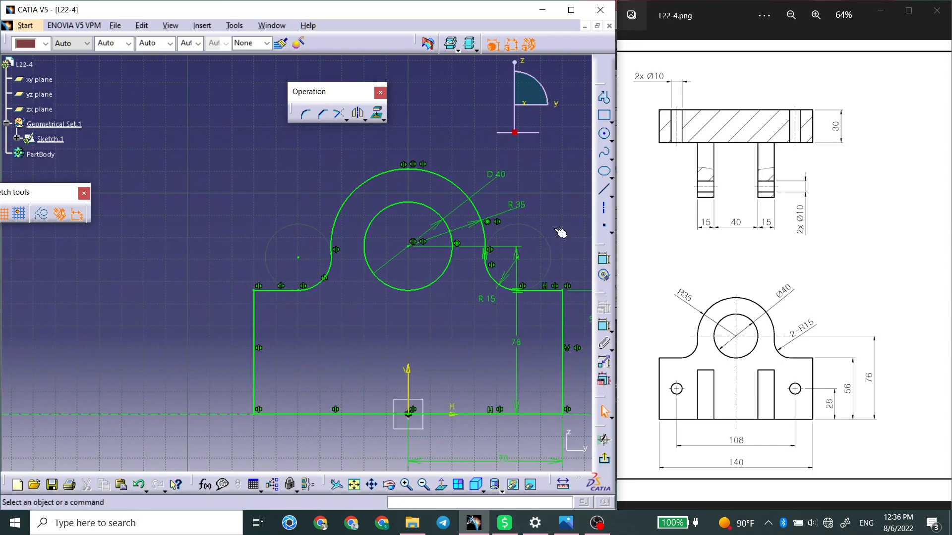
click(601, 132)
middle_drag(537, 354, 509, 348)
click(498, 355)
click(508, 358)
Dimension the small circle's diameter and set it to 10 mm.
click(604, 325)
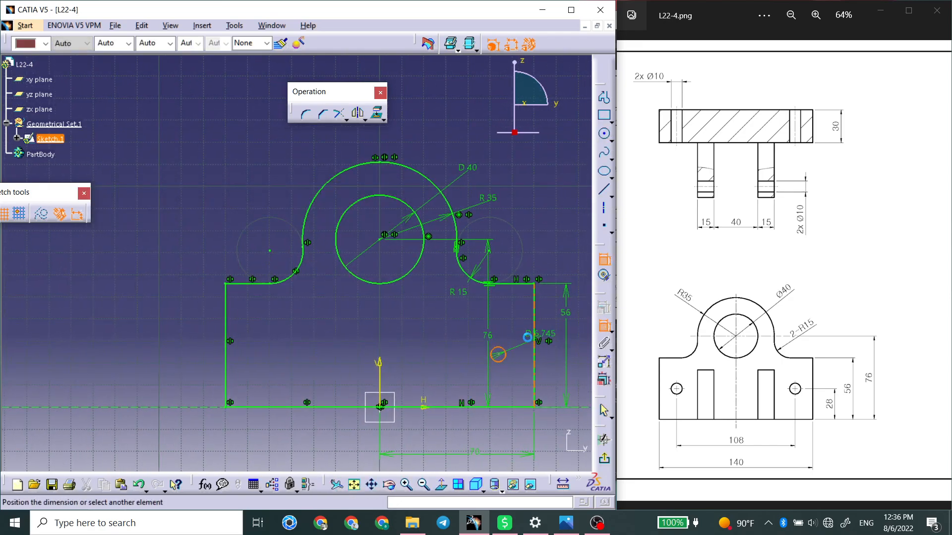
drag(727, 297, 749, 300)
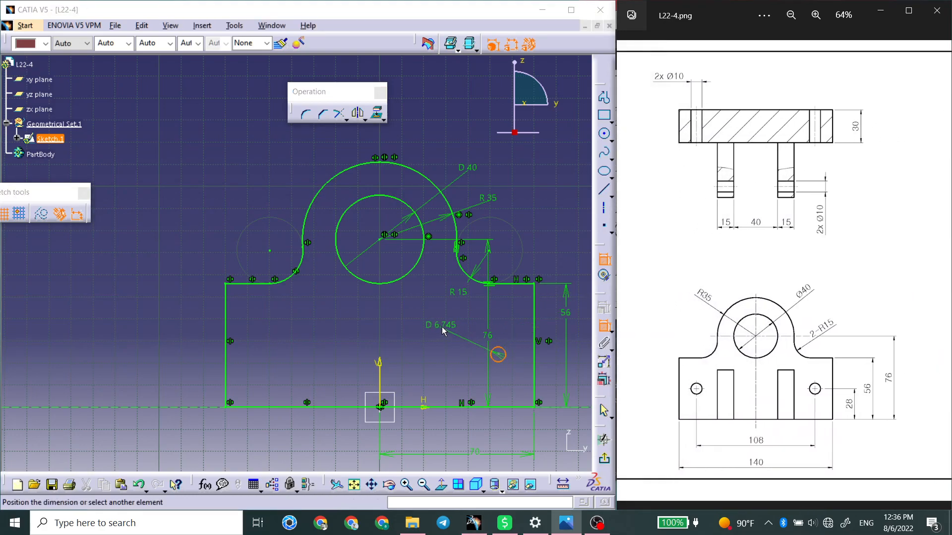
click(444, 326)
double_click(450, 327)
text(10)
key(Return)
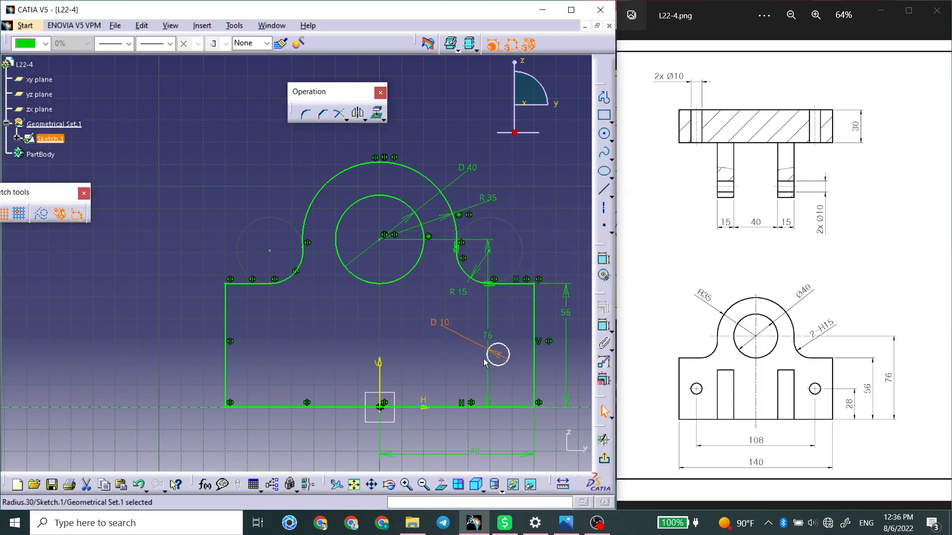
Dimension the 10 mm circle's height above the base line and set it to 28 mm.
click(603, 325)
click(499, 355)
click(561, 382)
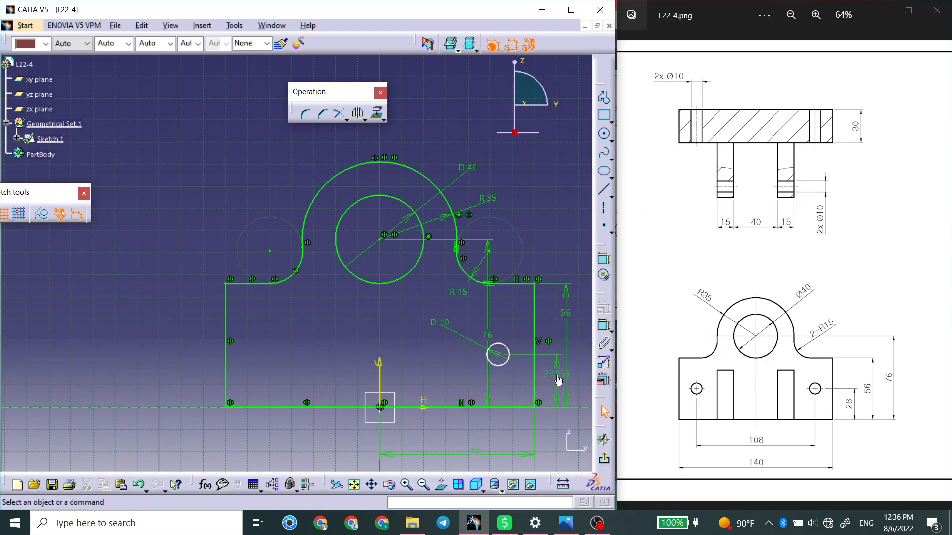
double_click(554, 381)
text(28)
key(Return)
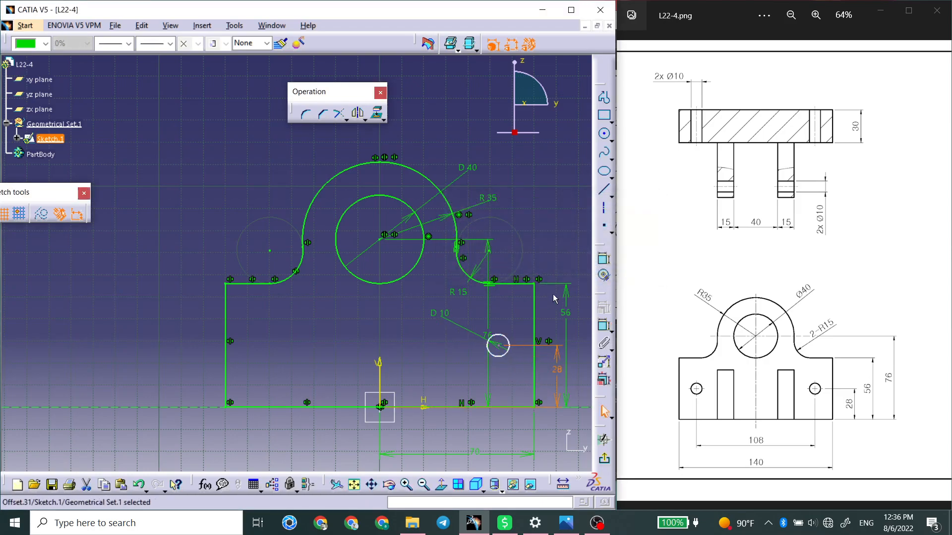
Dimension the 10 mm circle's distance from the vertical axis and set it to 54 mm.
click(604, 325)
click(497, 346)
click(379, 369)
click(419, 365)
double_click(418, 358)
text(54)
key(Return)
Mirror the 10 mm circle about the vertical axis.
click(527, 316)
click(506, 342)
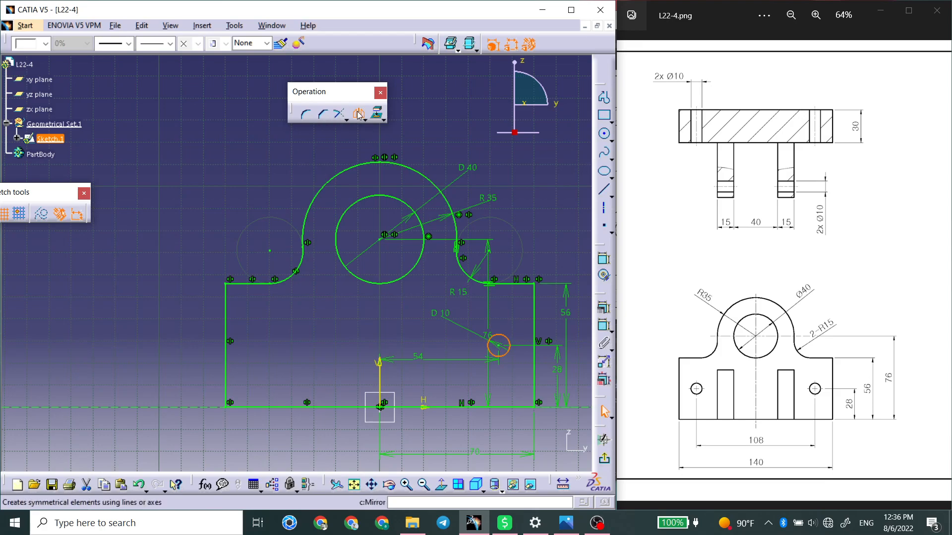
click(380, 372)
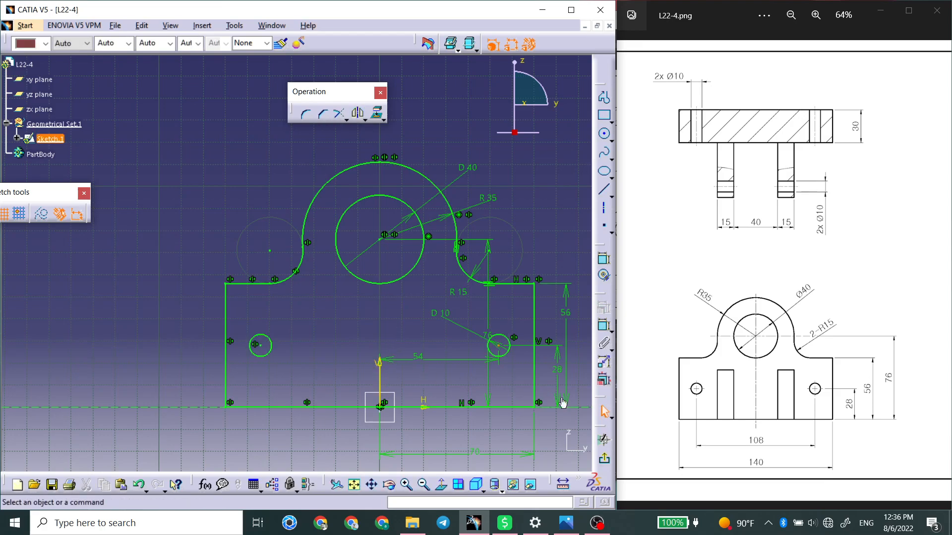
Exit the sketch and pad the plate profile 30 mm in the reversed direction.
click(606, 461)
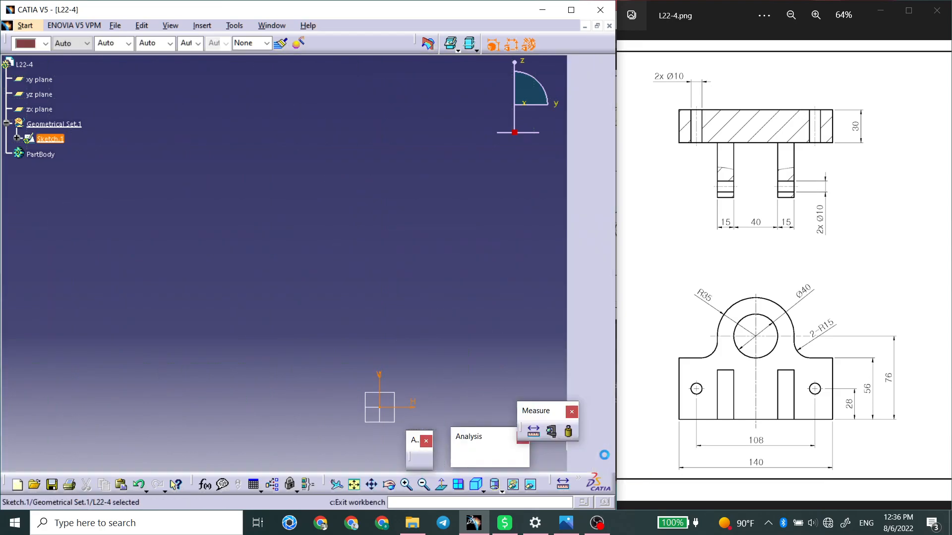
mouse_move(431, 390)
middle_down()
mouse_move(357, 318)
mouse_move(367, 382)
mouse_move(485, 343)
middle_up()
click(579, 154)
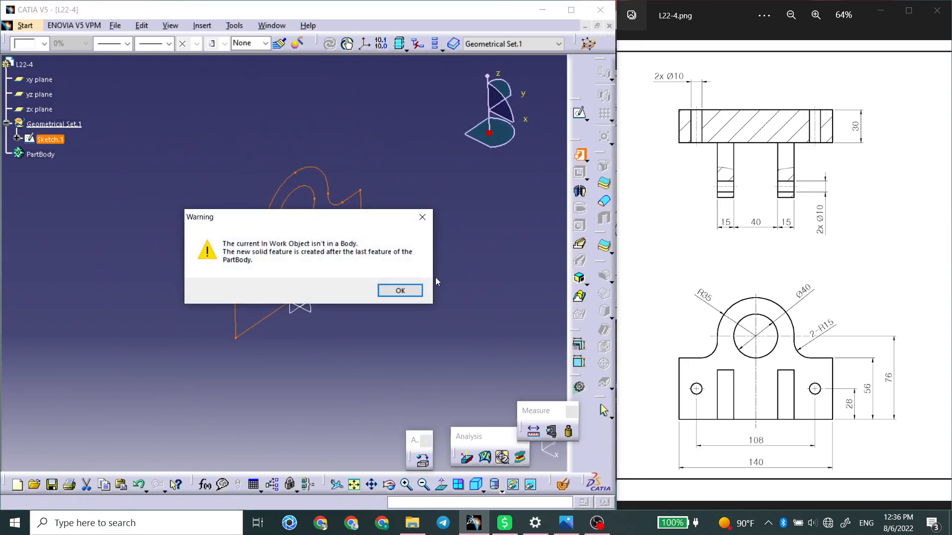
click(391, 291)
click(385, 443)
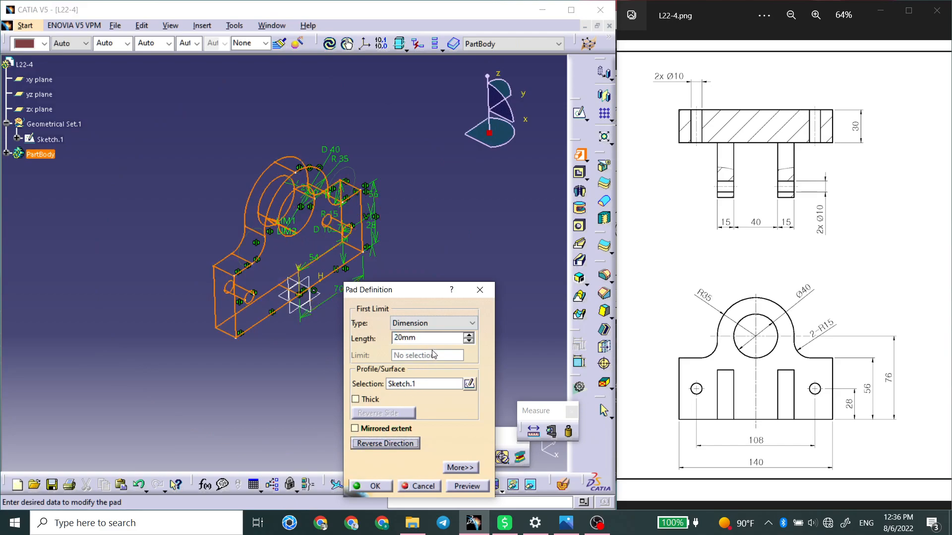
drag(437, 339, 287, 339)
text(3)
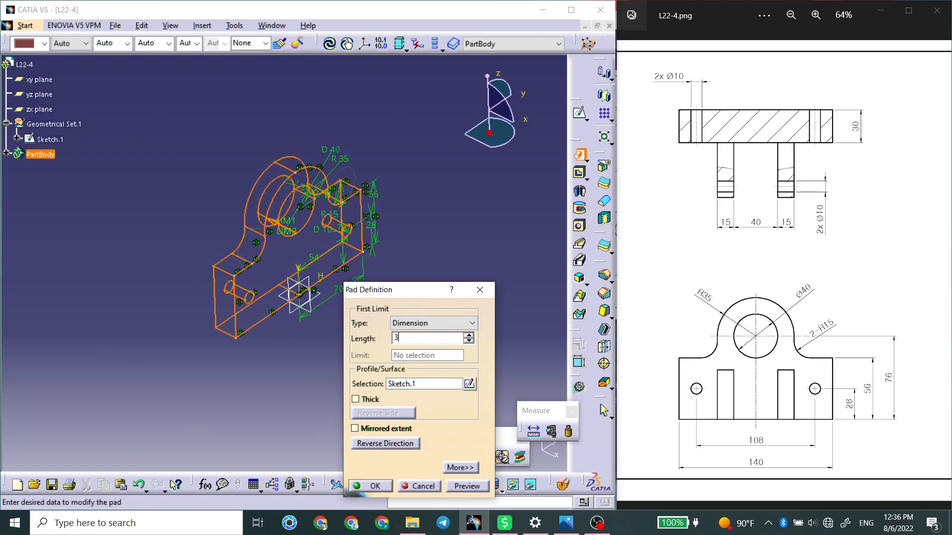
text(0)
key(Return)
Create a reference plane offset from the zx plane towards the hole on the positive y side.
drag(798, 309, 539, 299)
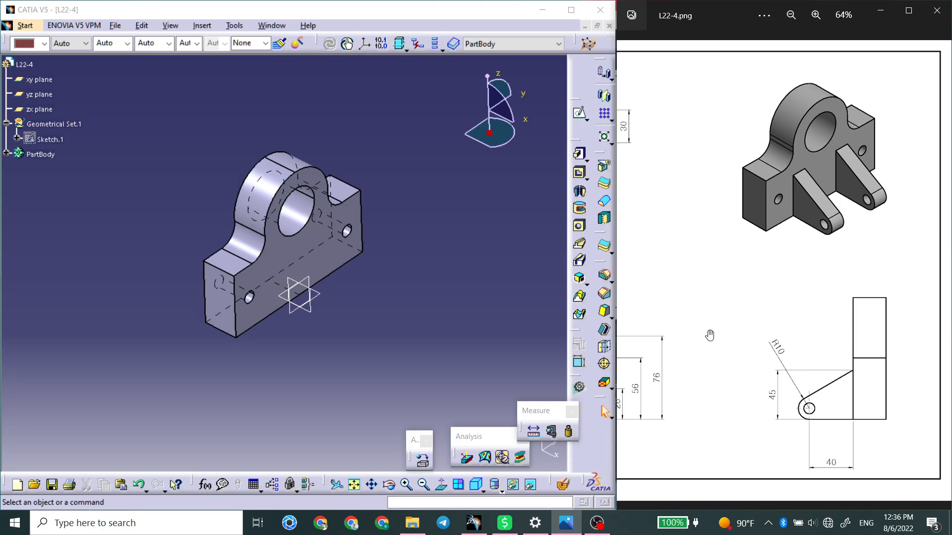
drag(710, 336, 918, 334)
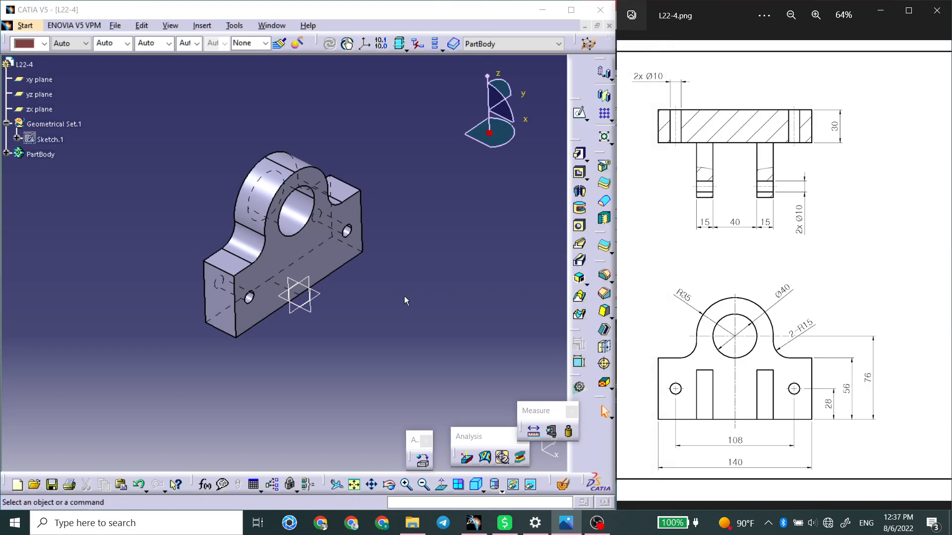
click(403, 327)
mouse_move(403, 331)
middle_down()
mouse_move(418, 270)
mouse_move(374, 276)
middle_up()
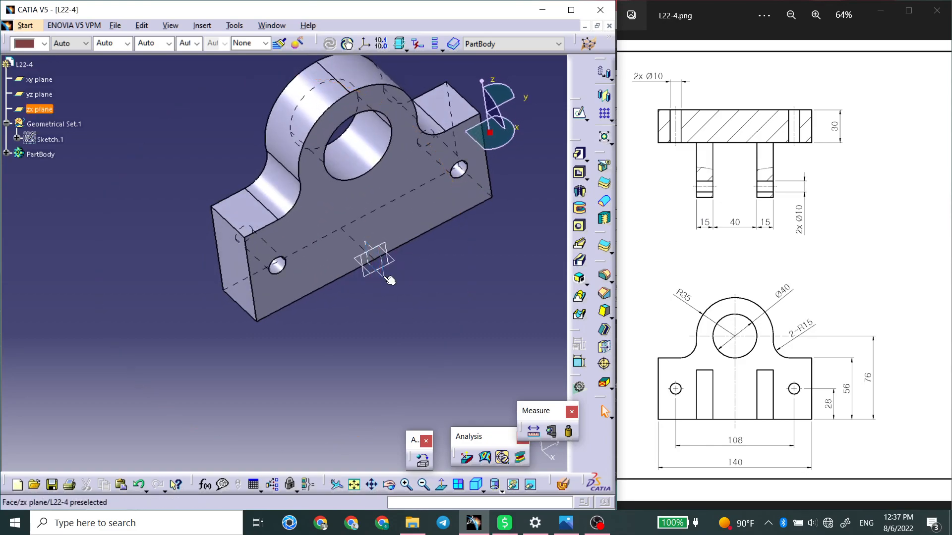
click(384, 275)
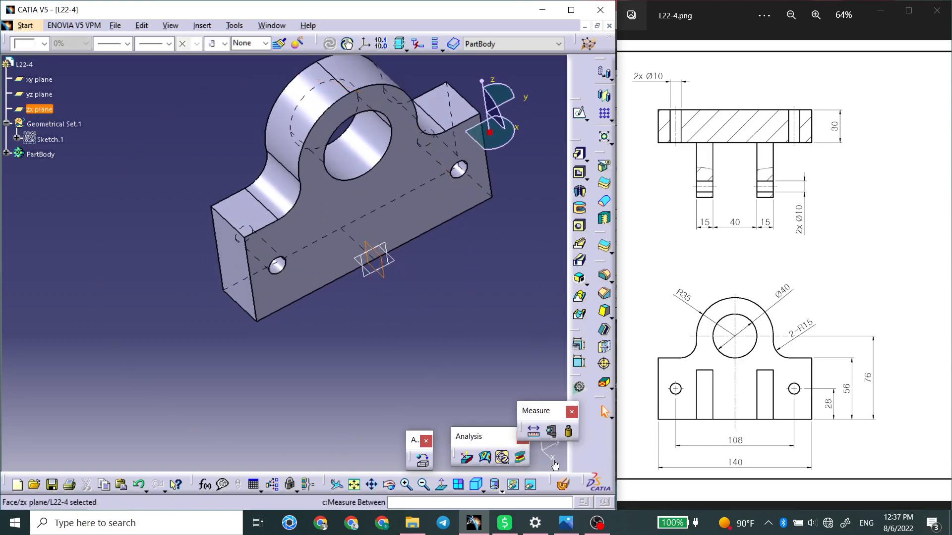
click(571, 10)
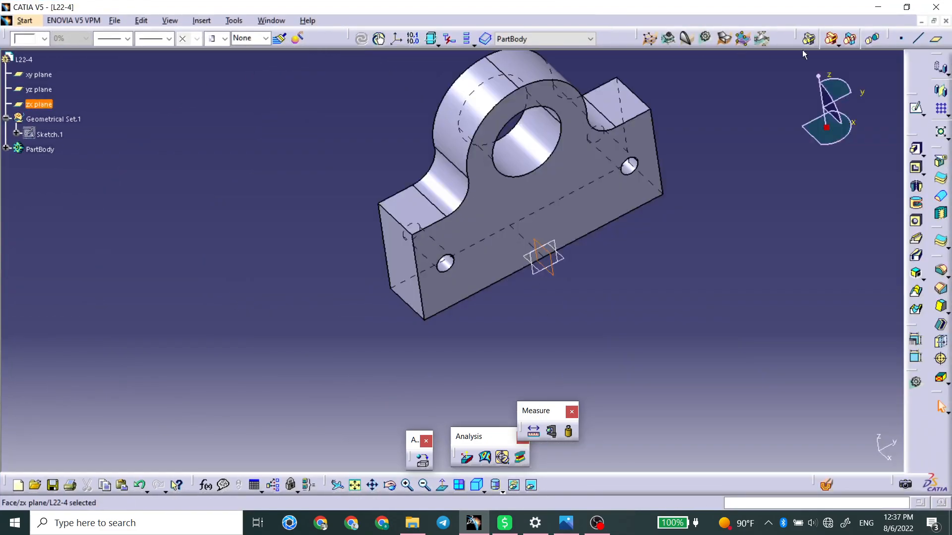
click(941, 41)
click(776, 450)
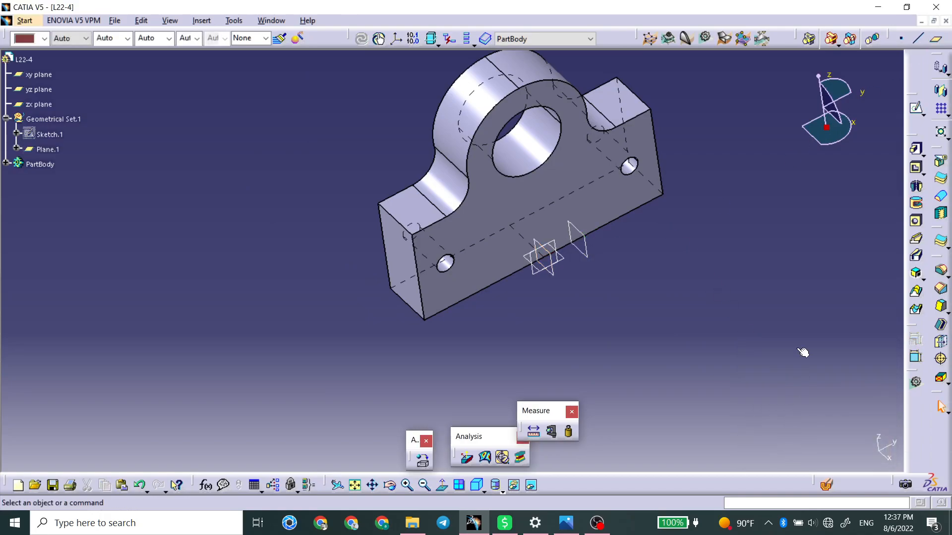
Start a sketch on the new offset plane.
double_click(771, 12)
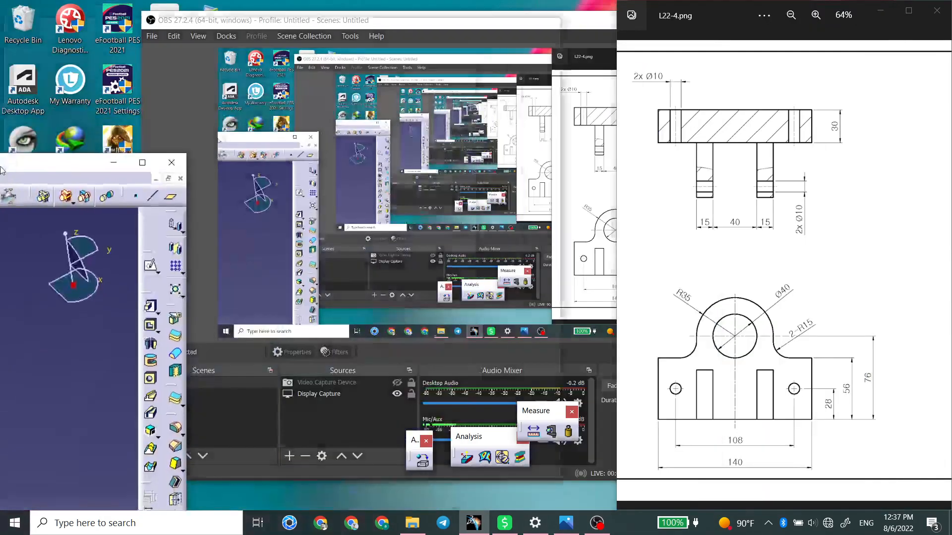
click(420, 256)
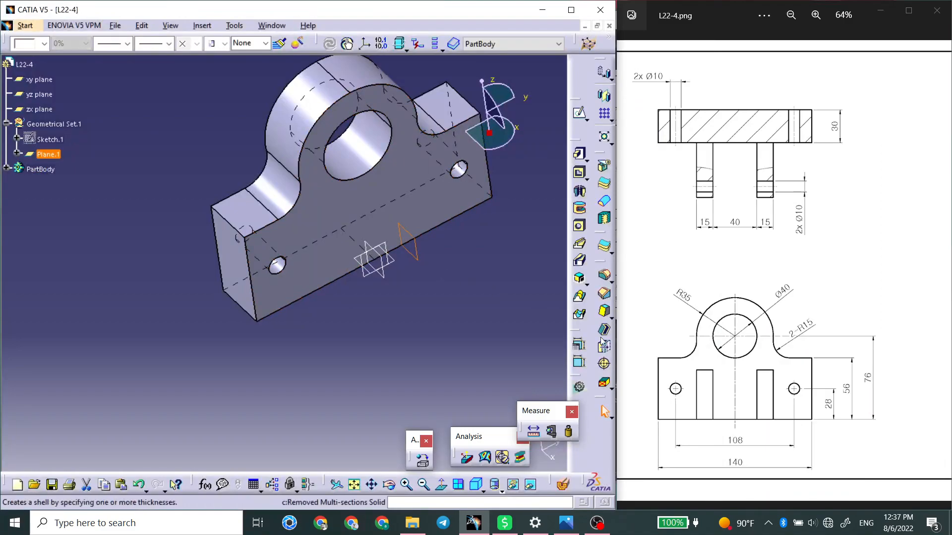
click(582, 114)
click(601, 115)
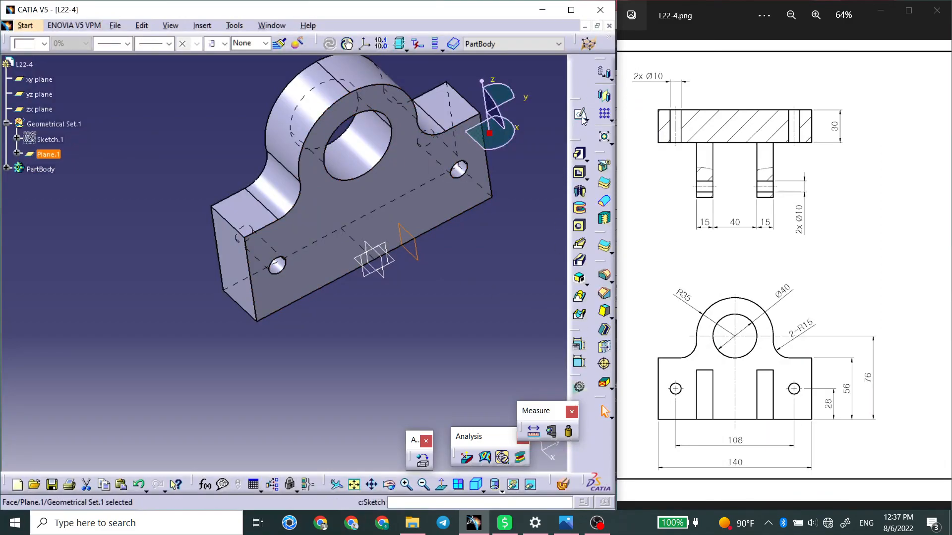
Sketch a closed lug profile from the origin: horizontal base line about 47 mm long, tangent arc, slanted tangent line, and closing line back to the origin.
drag(768, 274, 586, 289)
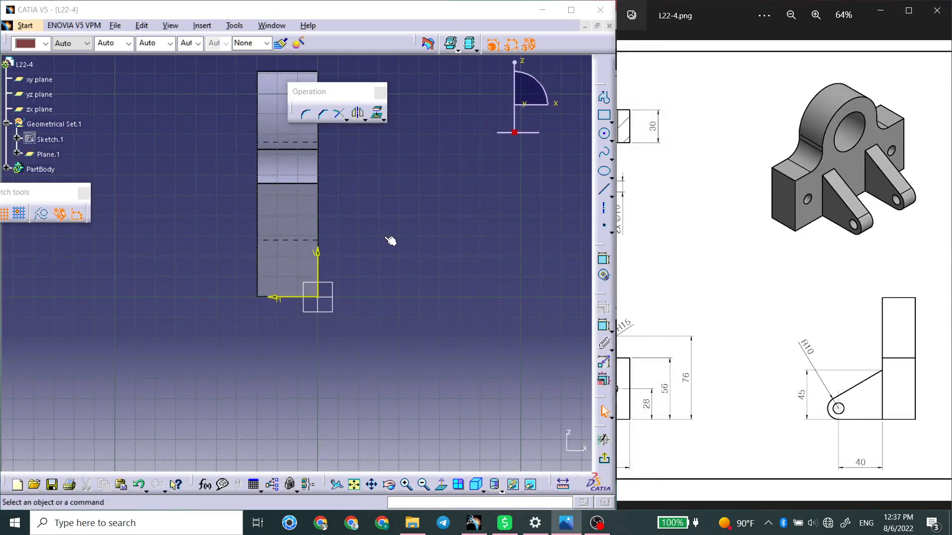
click(441, 484)
middle_drag(304, 346, 461, 358)
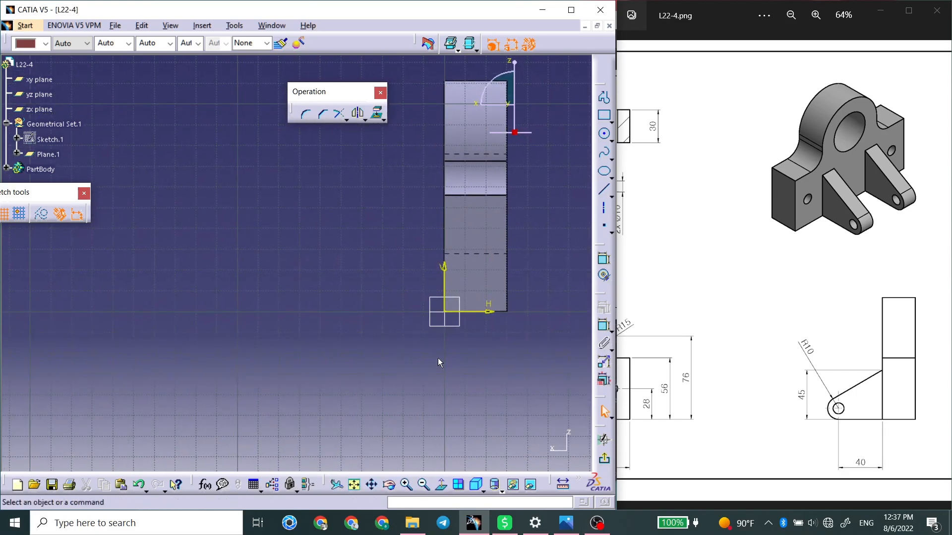
click(604, 98)
click(446, 313)
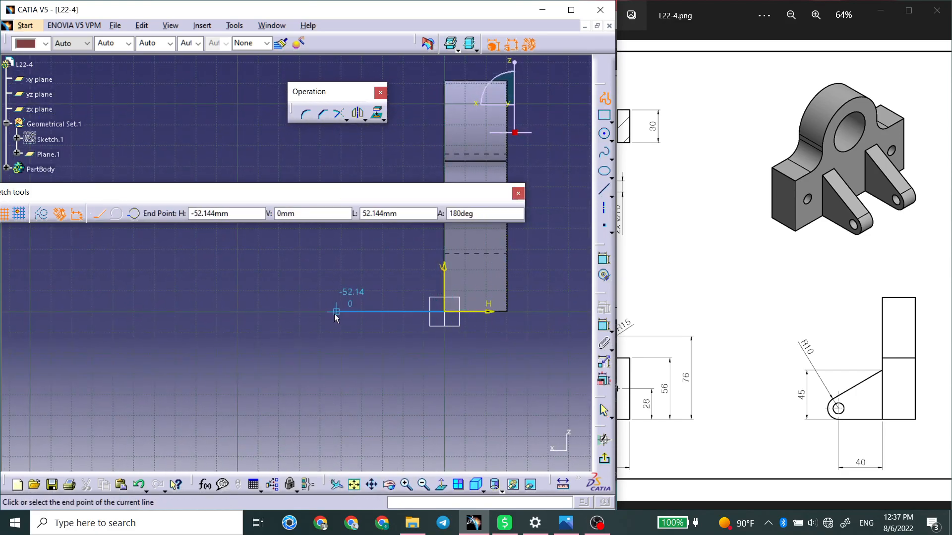
click(346, 311)
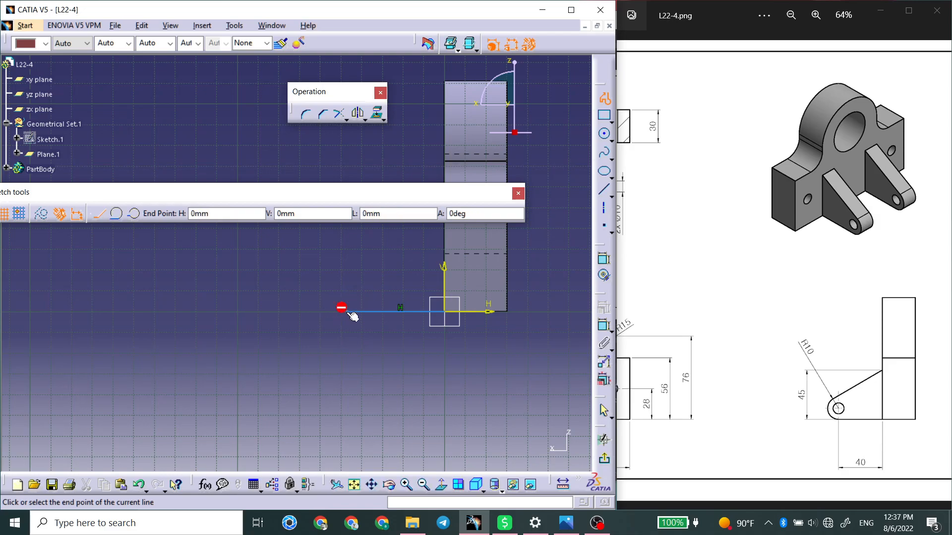
click(117, 214)
click(347, 281)
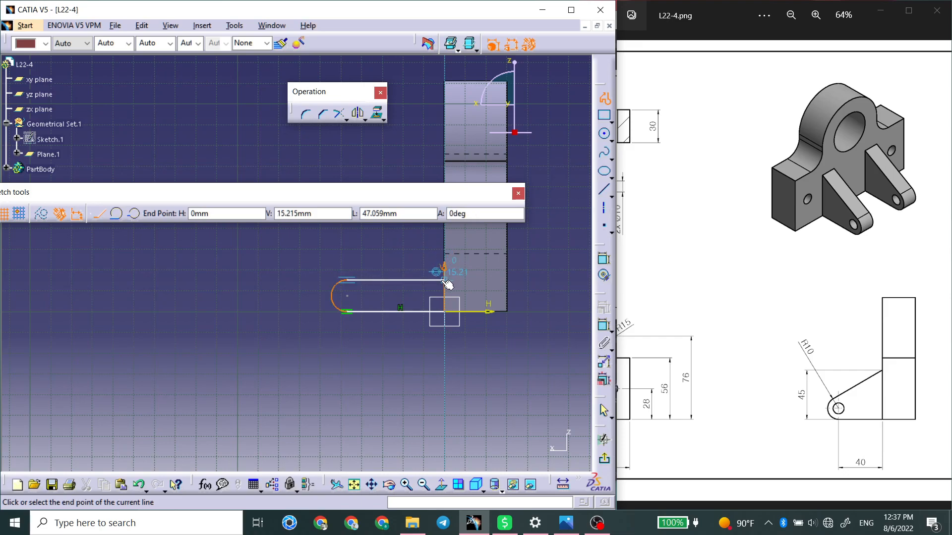
click(347, 281)
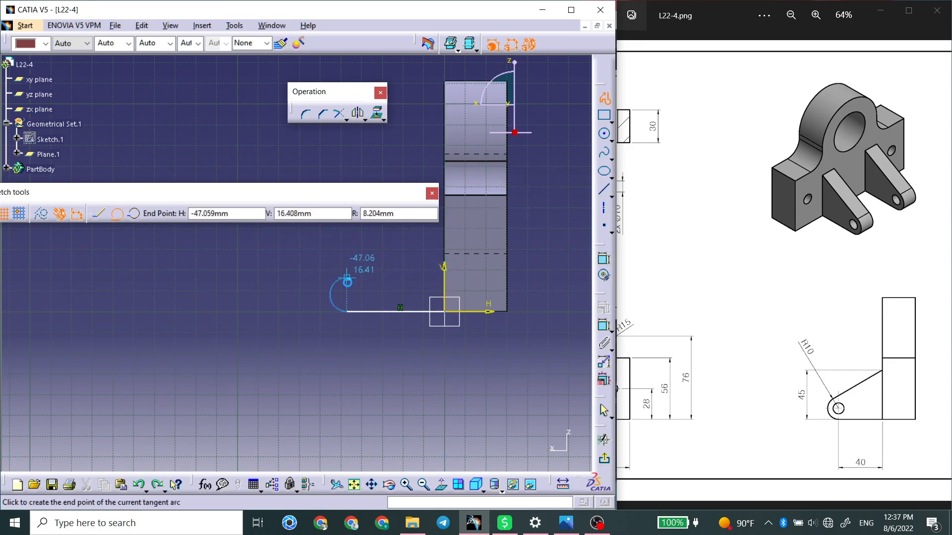
click(335, 281)
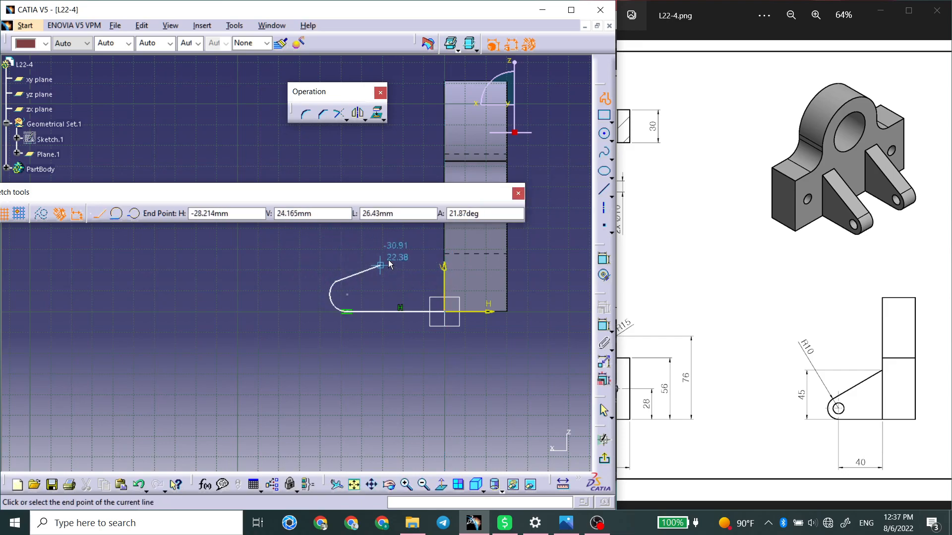
click(380, 240)
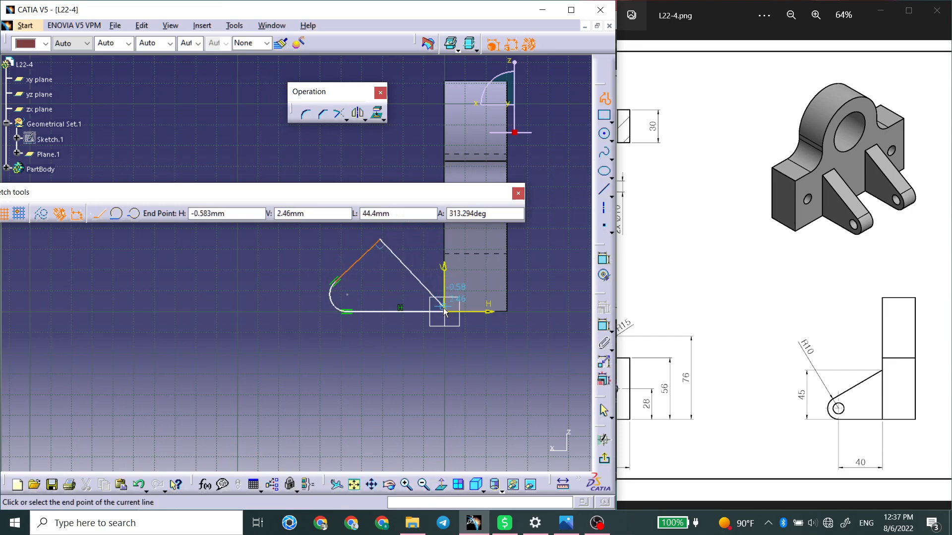
click(445, 312)
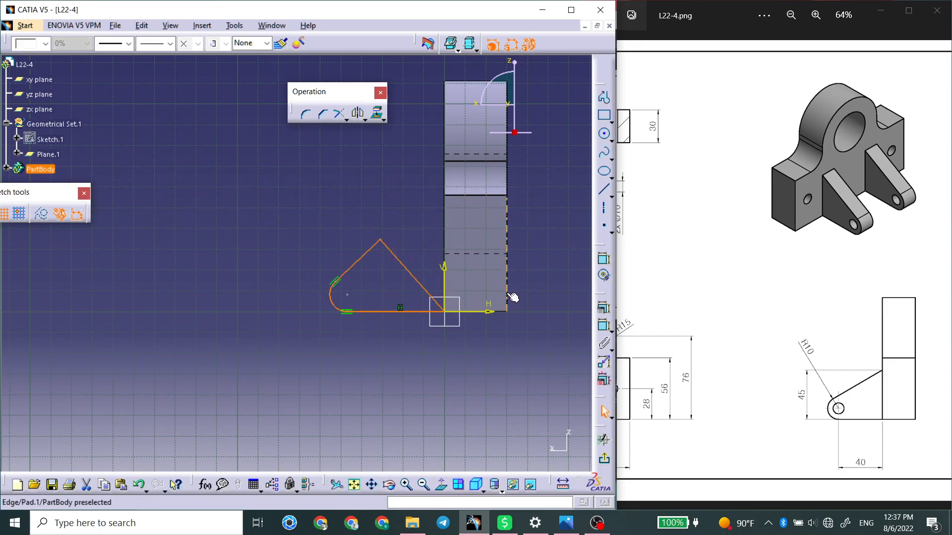
Constrain the closing line of the lug profile to be vertical along the plate face.
right_click(403, 267)
mouse_move(460, 456)
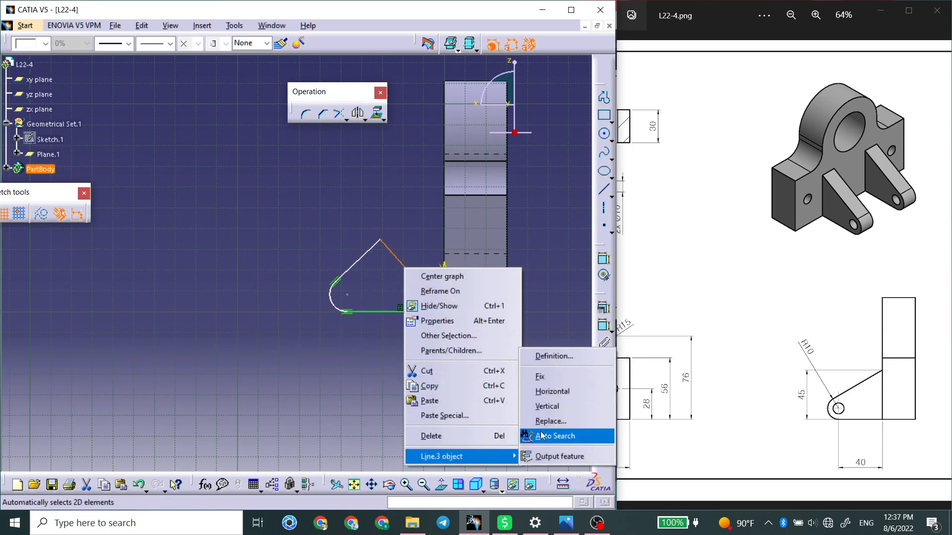
click(551, 407)
drag(383, 217, 376, 282)
click(392, 238)
mouse_move(377, 342)
middle_down()
mouse_move(385, 365)
mouse_move(383, 335)
middle_up()
click(385, 366)
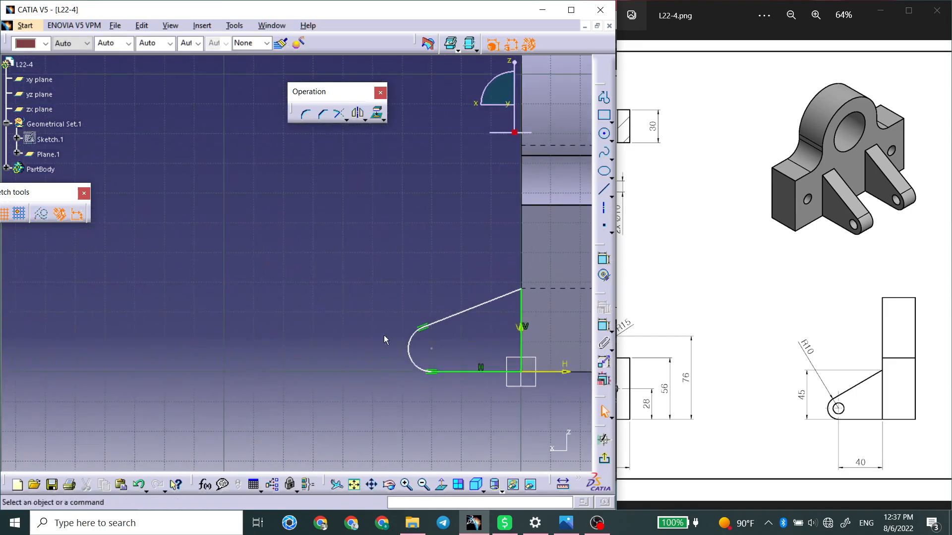
Dimension the vertical line of the lug profile and set its length to 45 mm.
middle_drag(407, 372, 388, 327)
click(603, 324)
click(502, 265)
click(351, 264)
double_click(351, 261)
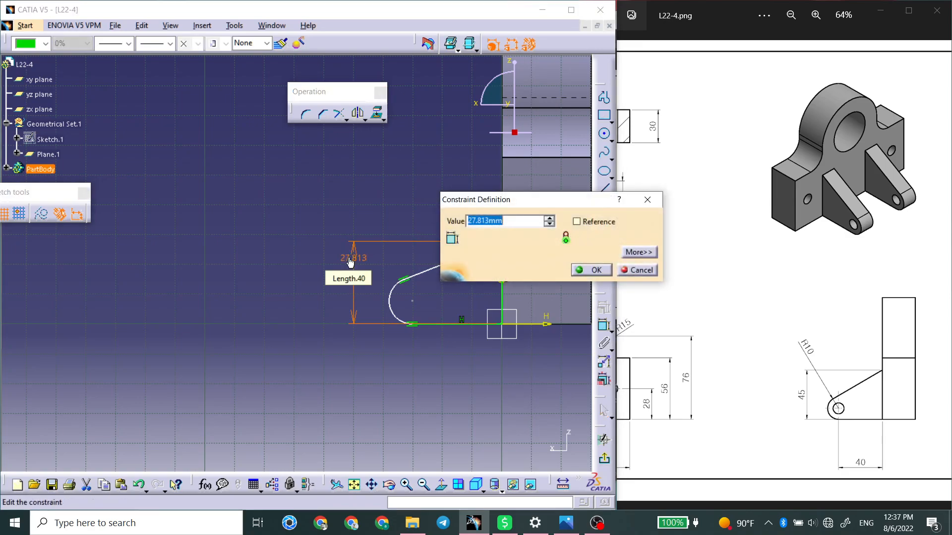
key(Return)
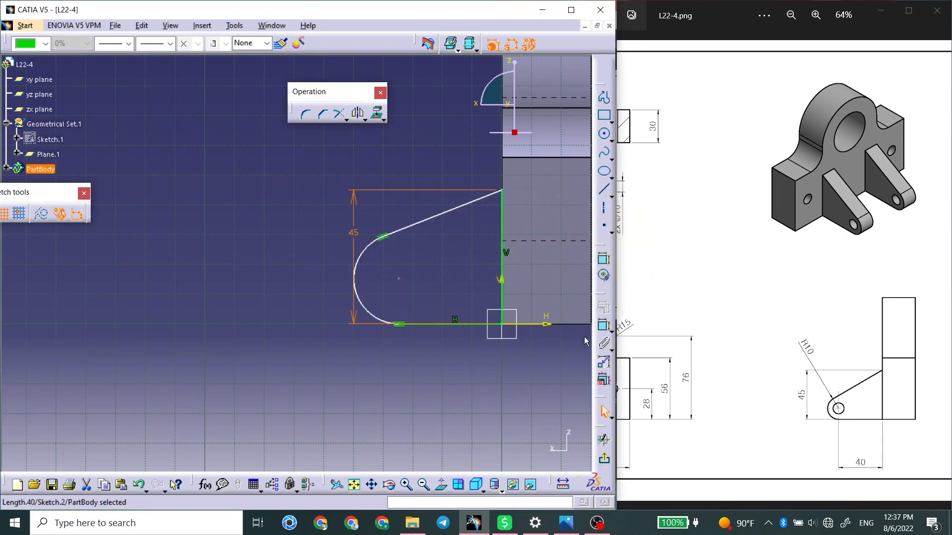
Dimension the horizontal base line of the lug profile and set its length to 40 mm.
click(603, 325)
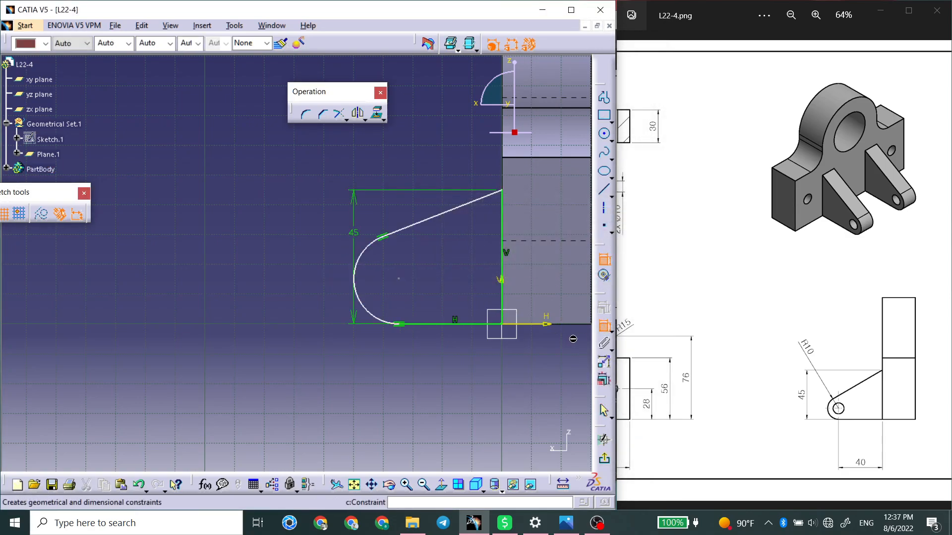
click(449, 327)
click(444, 381)
double_click(444, 382)
text(40)
key(Return)
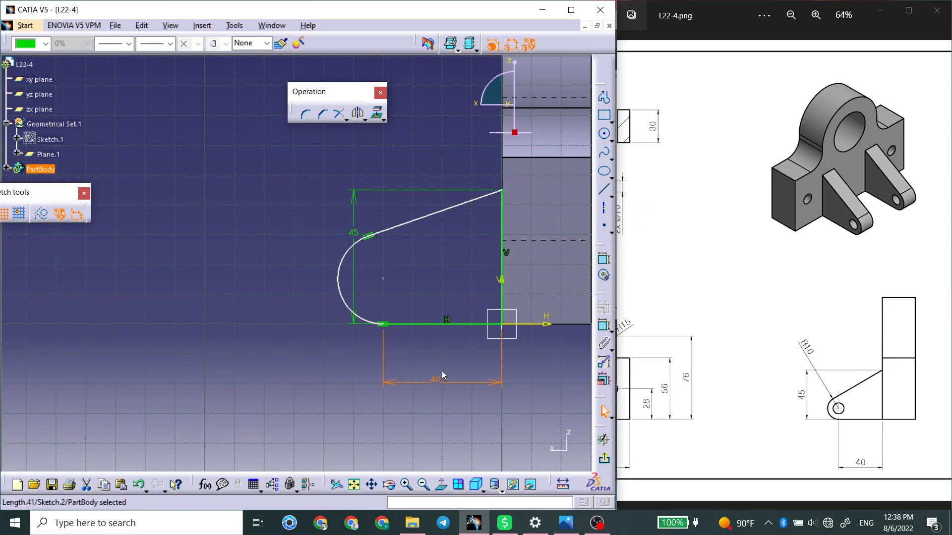
Dimension the rounded end of the lug profile with a radius of 10 mm.
mouse_move(702, 379)
mouse_down()
mouse_move(905, 378)
mouse_move(688, 363)
mouse_up()
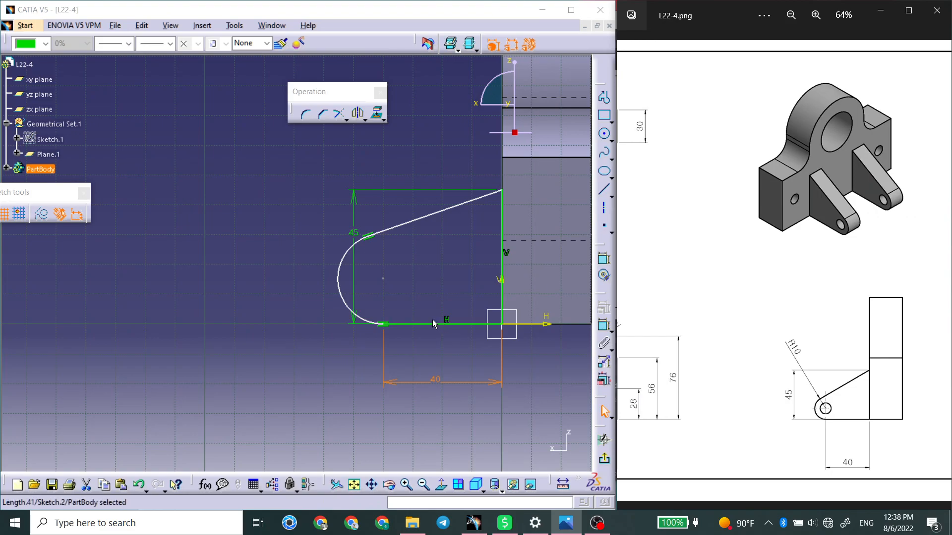
click(603, 326)
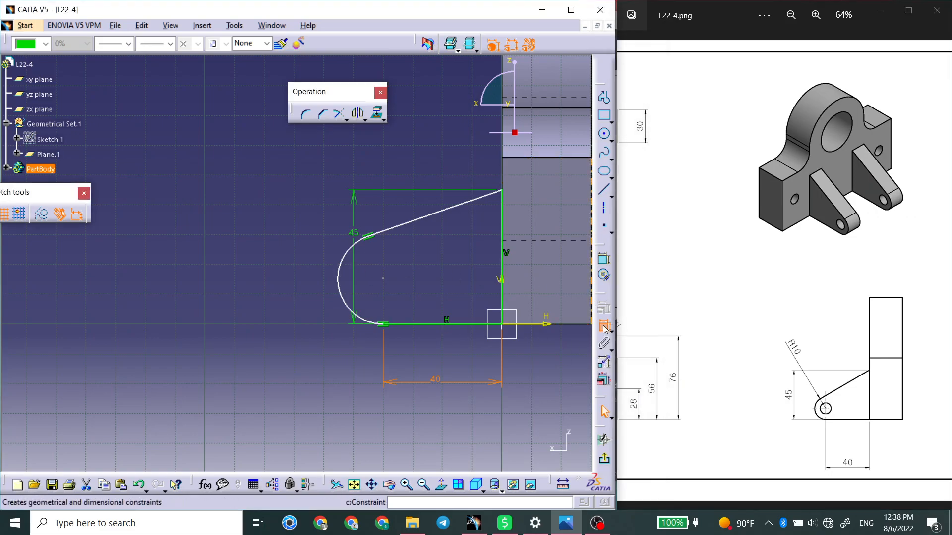
click(339, 273)
double_click(298, 263)
text(10)
key(Return)
click(453, 295)
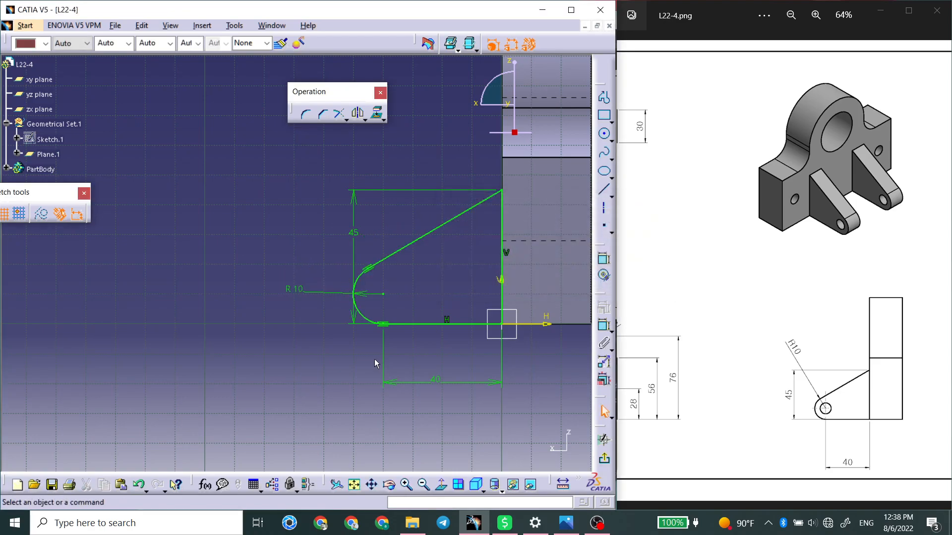
Draw a small circle inside the lug profile, centred on the centre point of the rounded end.
click(604, 133)
click(383, 294)
click(397, 287)
drag(697, 303, 827, 302)
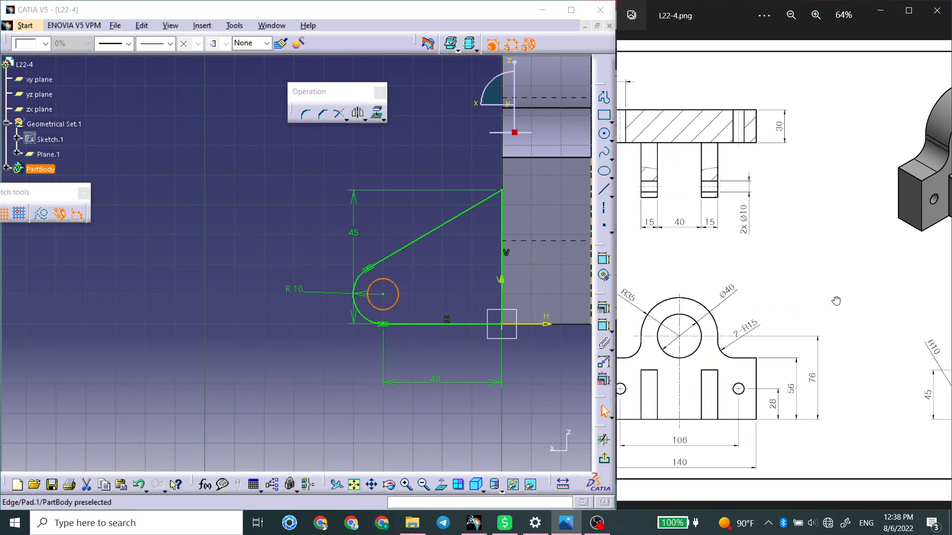
click(644, 272)
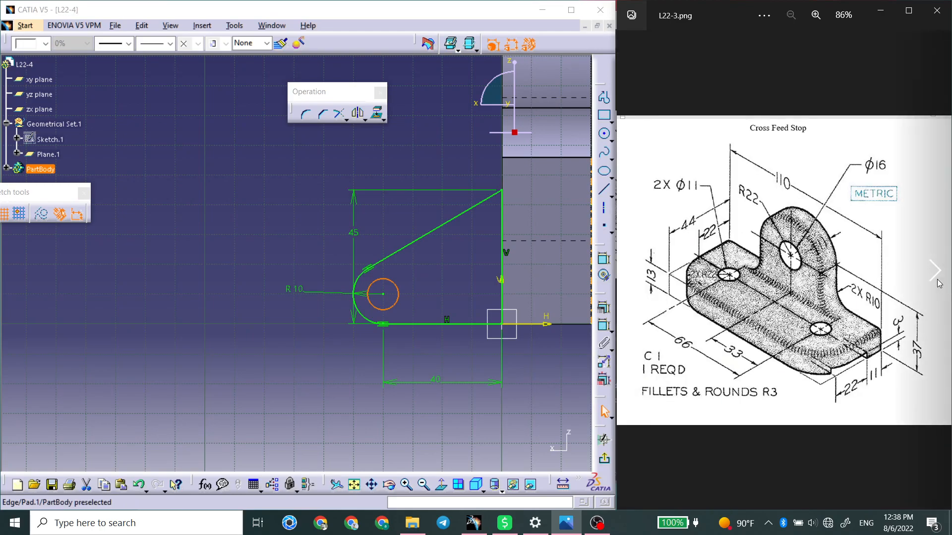
click(935, 280)
scroll(757, 254, up, 2)
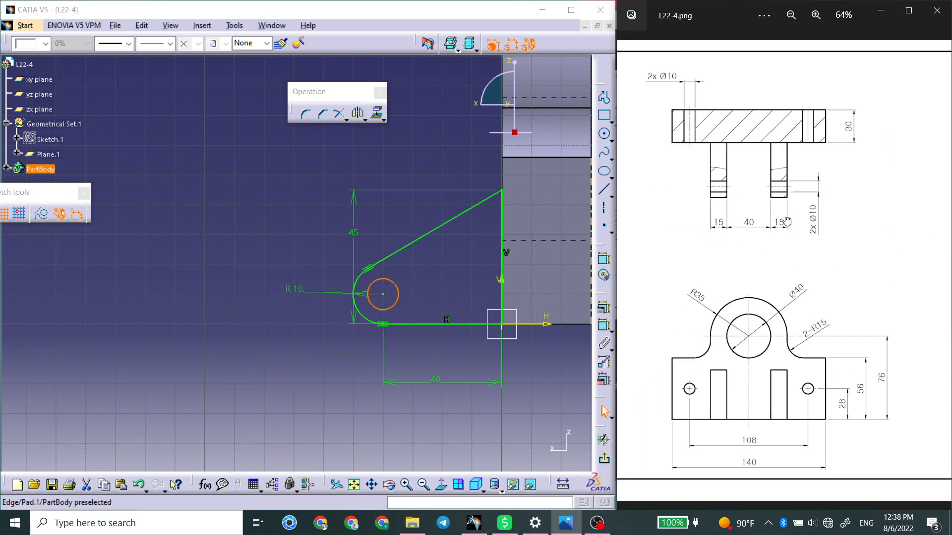
click(603, 308)
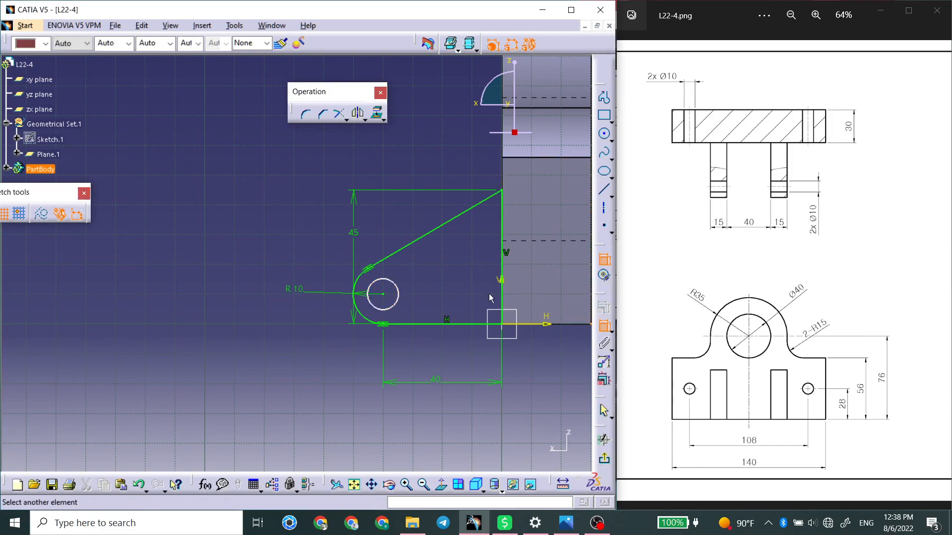
click(396, 288)
click(329, 250)
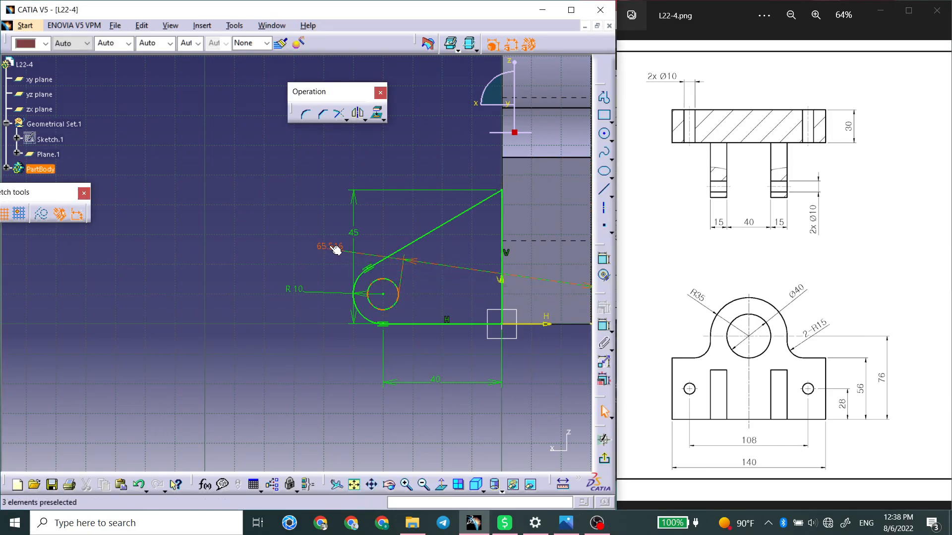
key(Delete)
Dimension the lug's circle with a diameter of 10 mm.
click(603, 259)
click(393, 288)
click(319, 246)
double_click(316, 244)
key(Return)
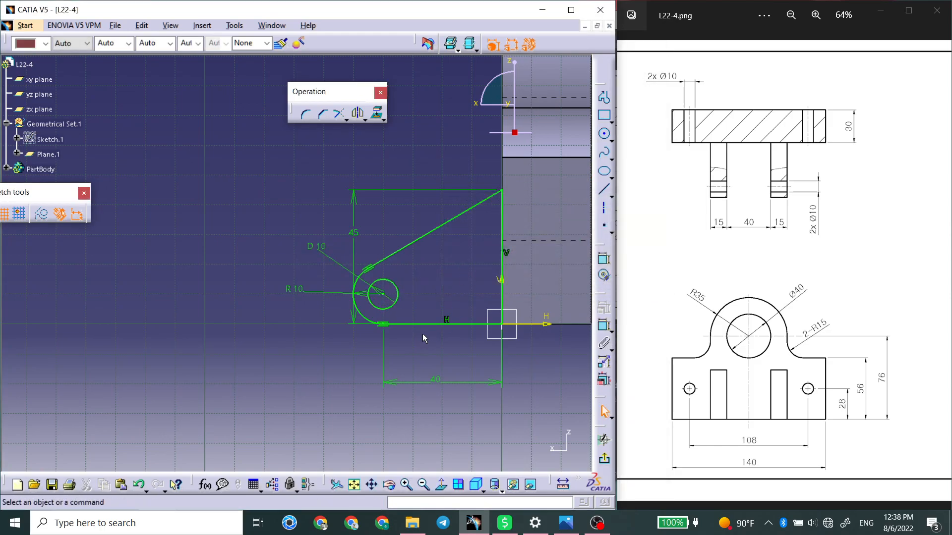
Exit the sketch and pad the lug profile 15 mm.
click(604, 459)
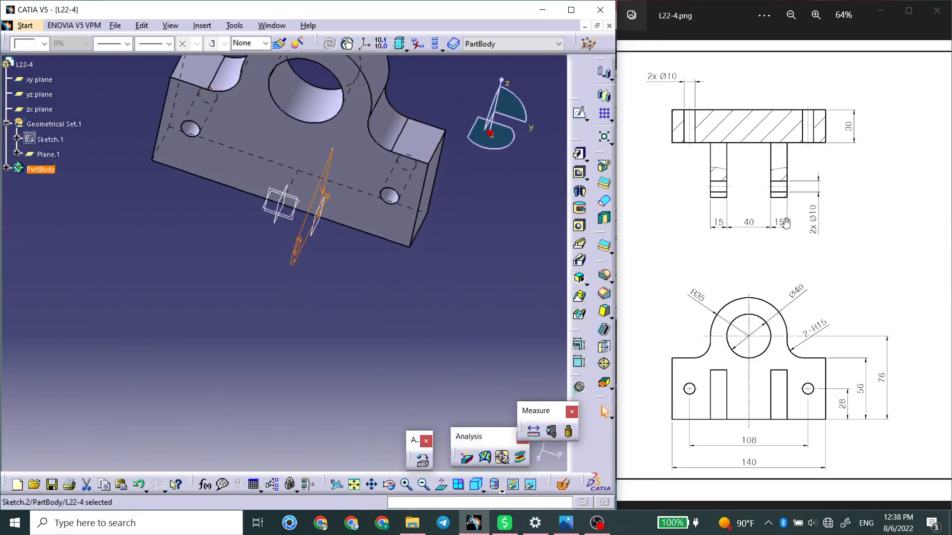
click(580, 155)
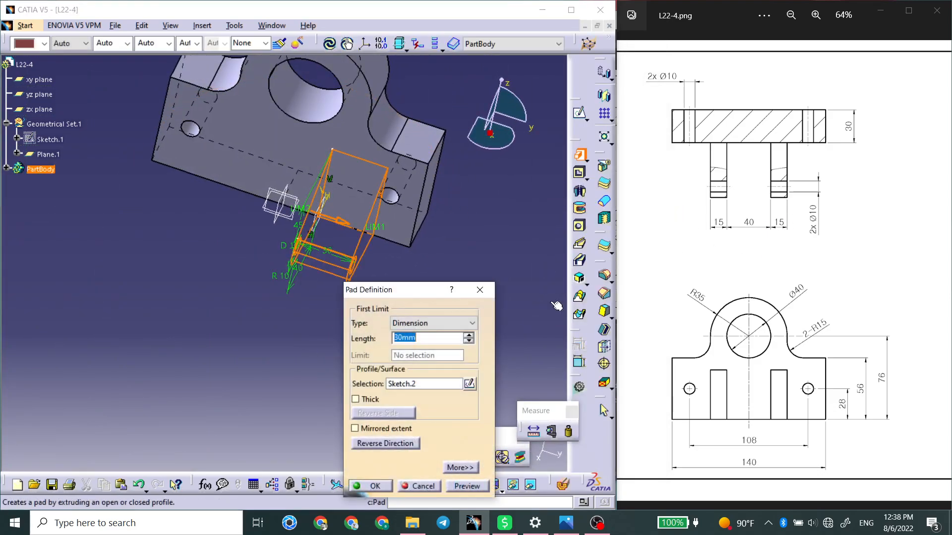
text(15)
key(Return)
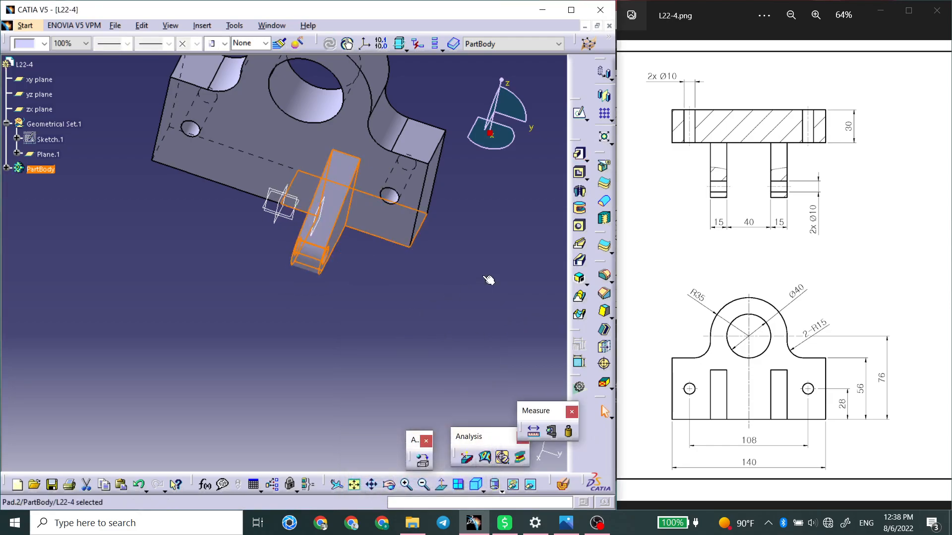
Mirror the padded lug about the zx plane and compare the result with the drawing.
click(604, 95)
click(282, 204)
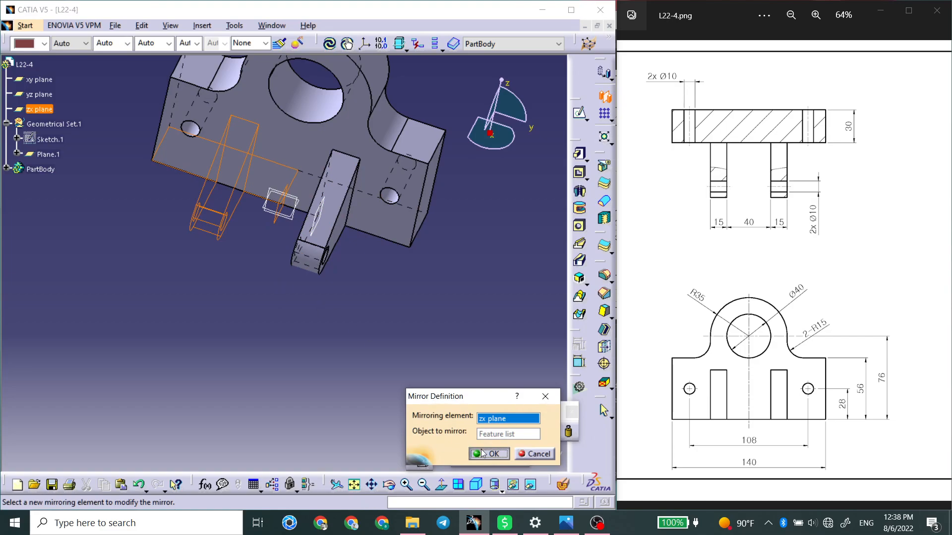
click(483, 453)
middle_drag(268, 308, 425, 255)
click(738, 349)
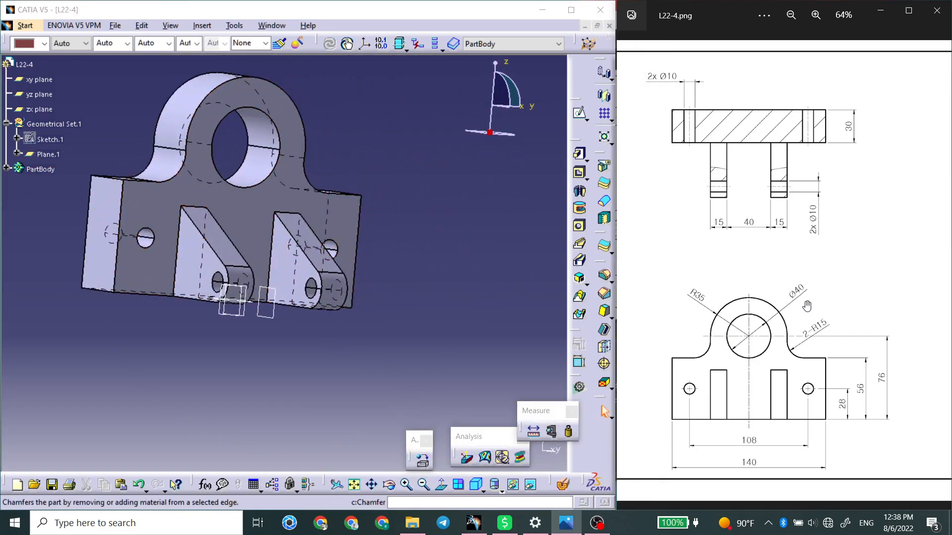
drag(804, 307, 578, 300)
drag(714, 304, 820, 304)
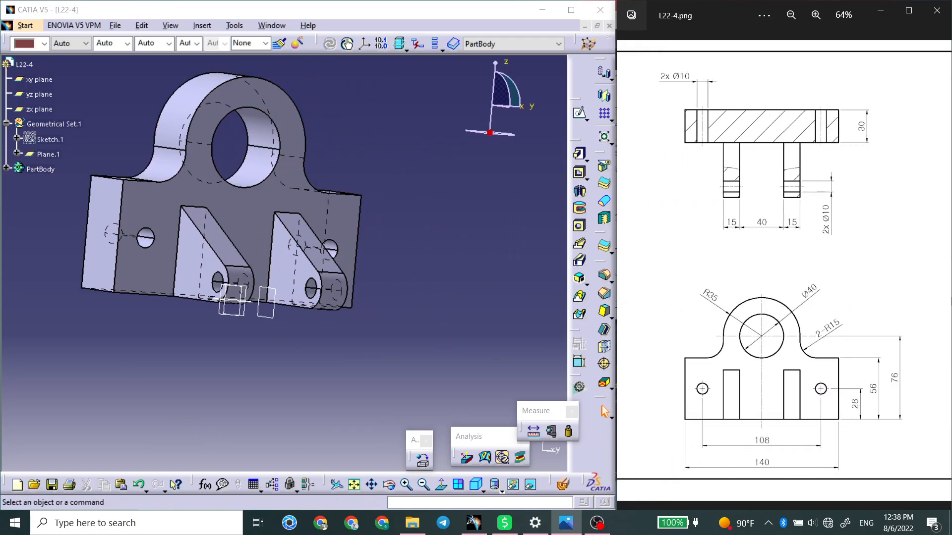
mouse_move(329, 270)
middle_down()
mouse_move(329, 241)
mouse_move(279, 260)
middle_up()
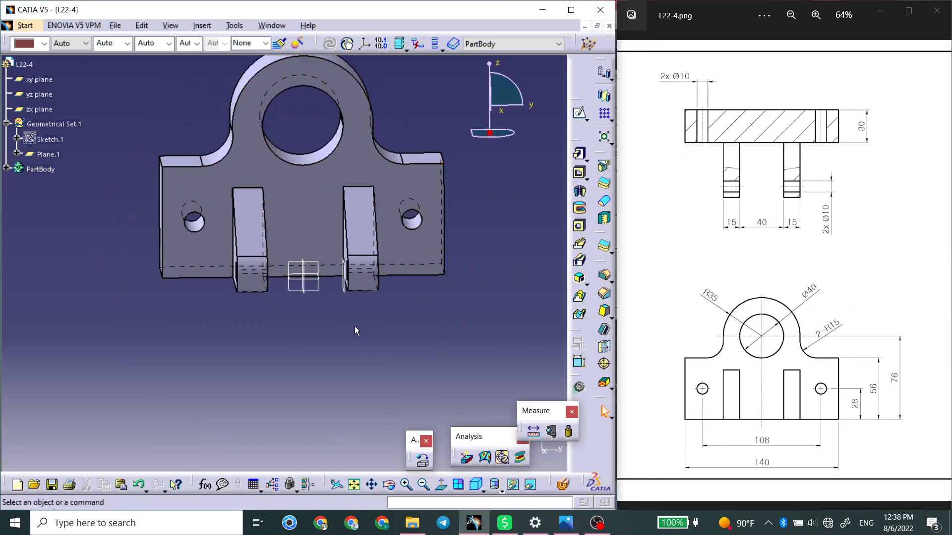
Save the part as L22-4.CATPart in the Lesson 22 folder and close it.
key(ctrl+s)
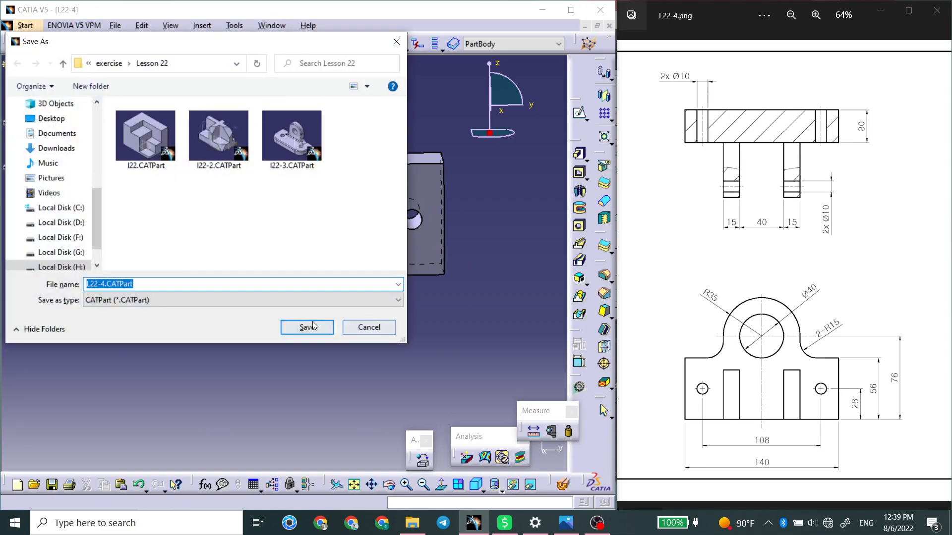
click(308, 327)
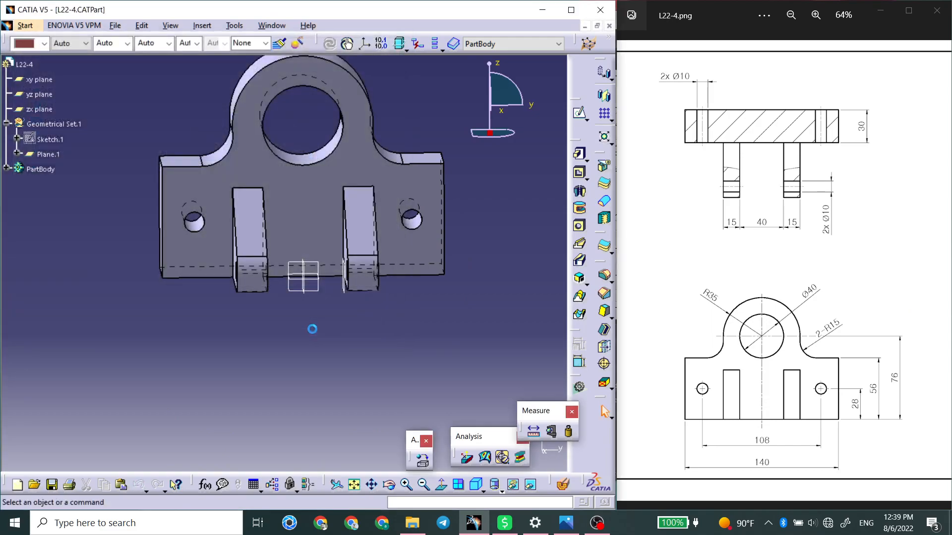
click(609, 25)
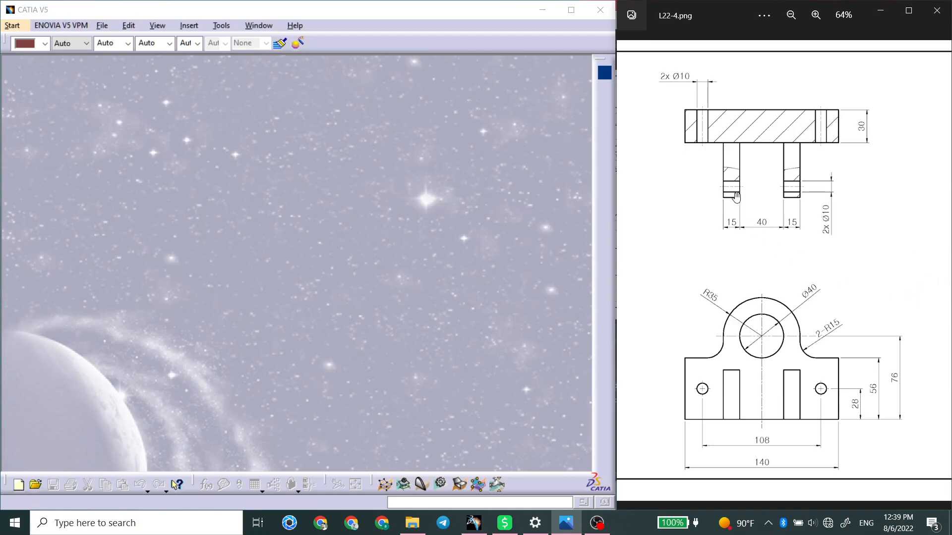
scroll(893, 238, down, 2)
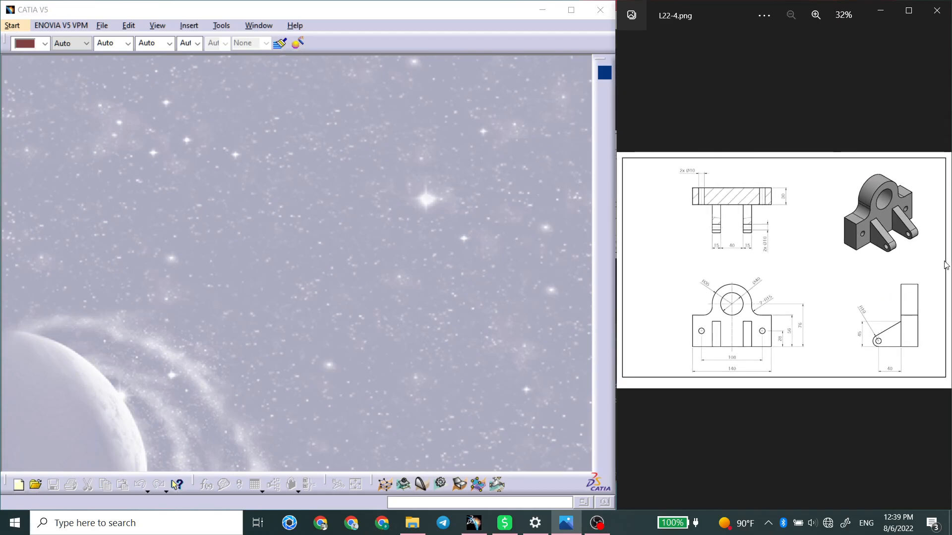
Open the L22-2.webp drawing from the Lesson 22 folder and arrange it side by side with CATIA.
scroll(931, 285, up, 1)
scroll(937, 264, down, 1)
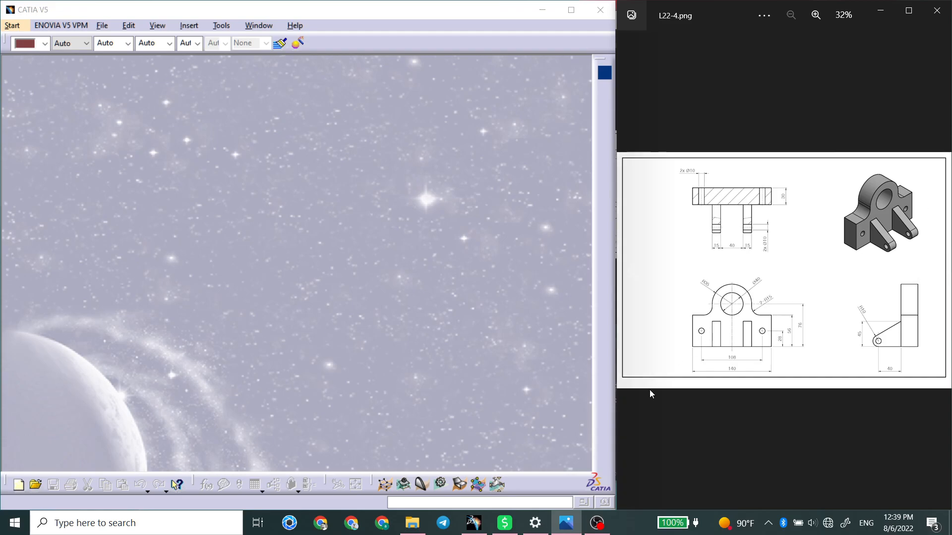
click(422, 523)
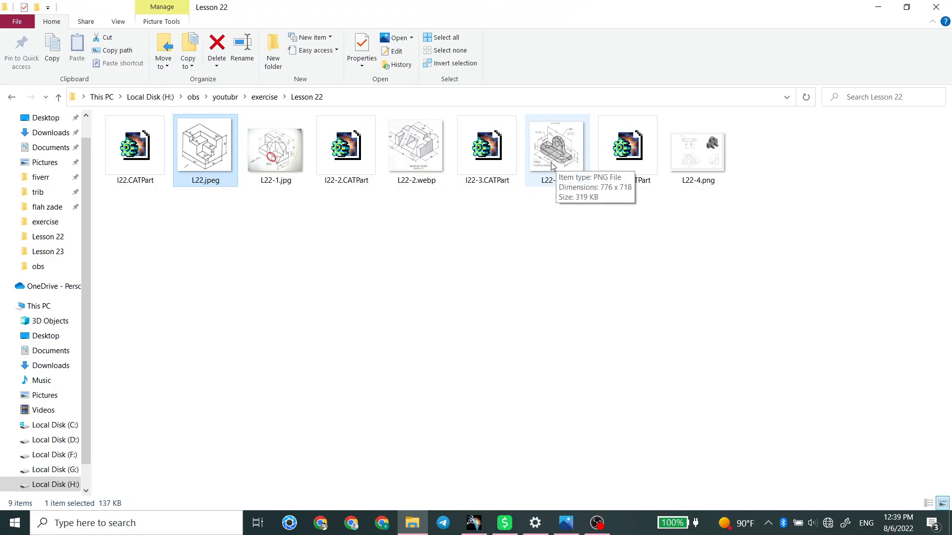
double_click(436, 161)
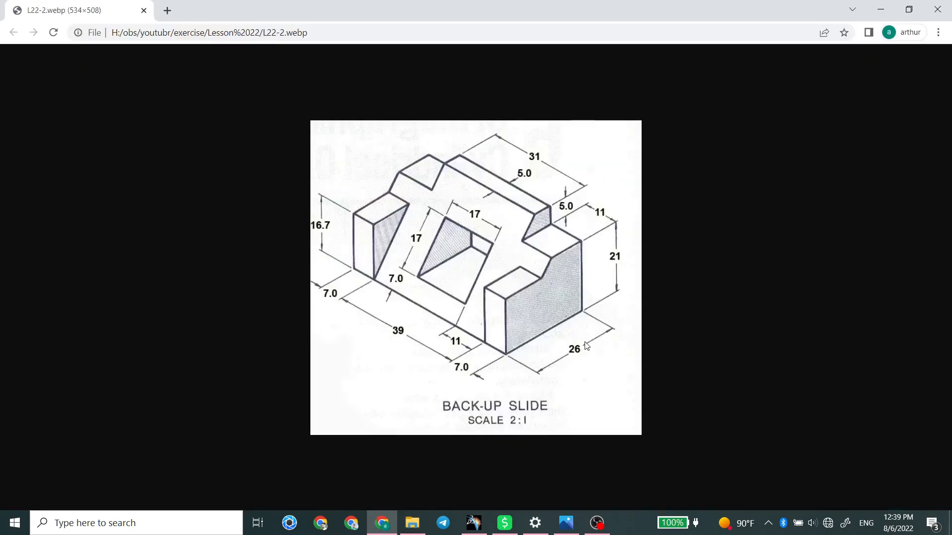
drag(537, 12, 949, 130)
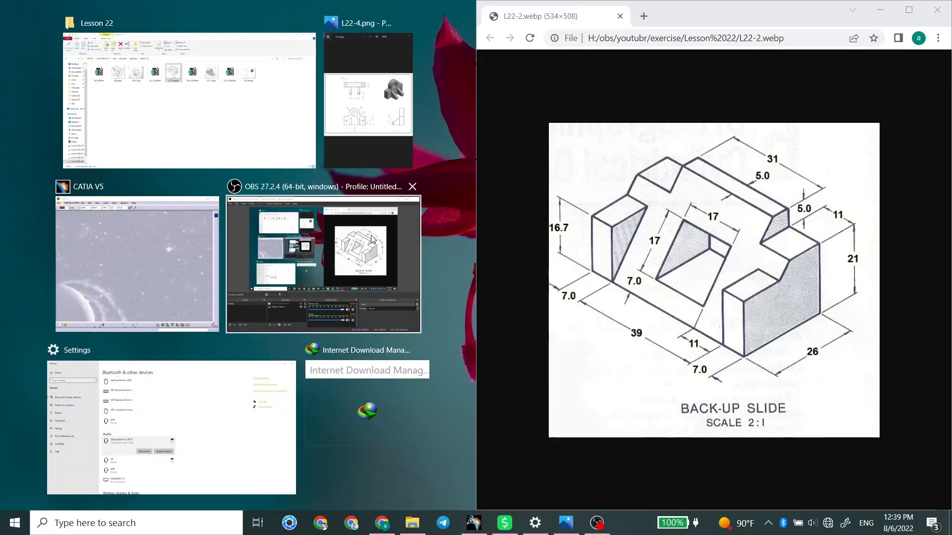
click(158, 243)
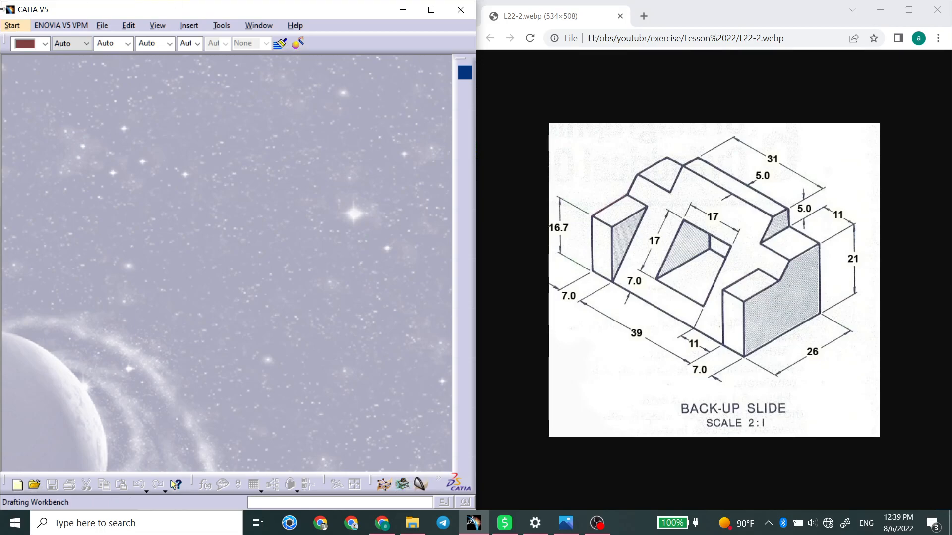
Create a new part named l22-5.
click(11, 25)
click(35, 85)
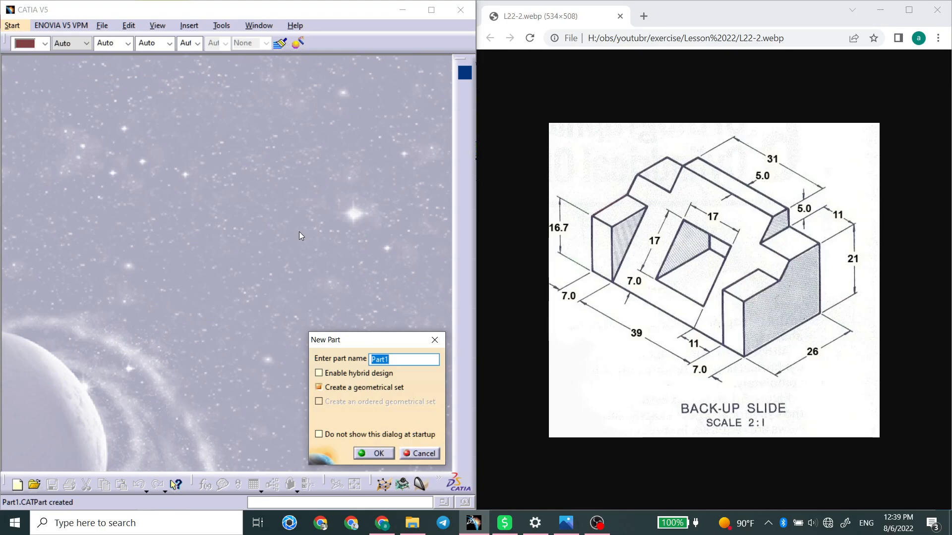
text(l22-5)
key(Return)
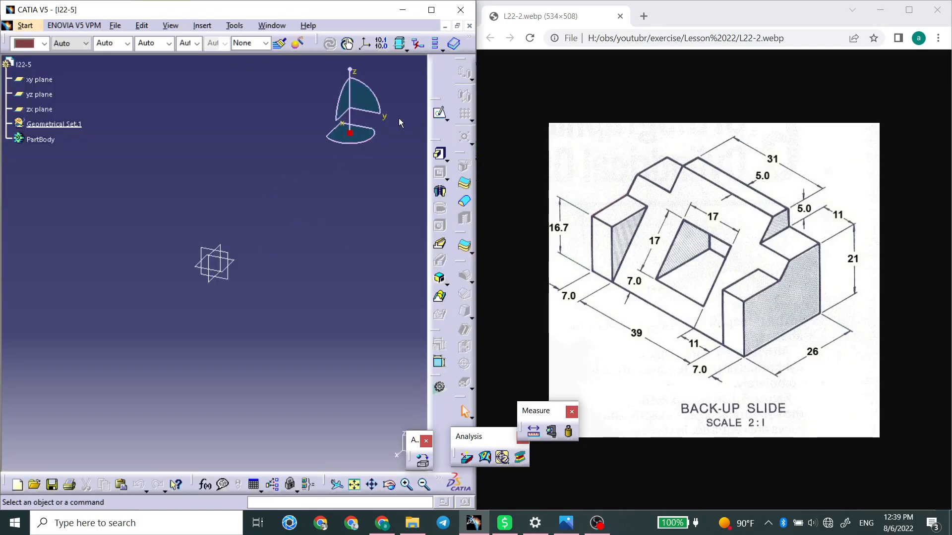
Sketch a closed right-trapezoid profile from the origin on the zx plane, about 52 mm wide and 51 mm high.
click(439, 113)
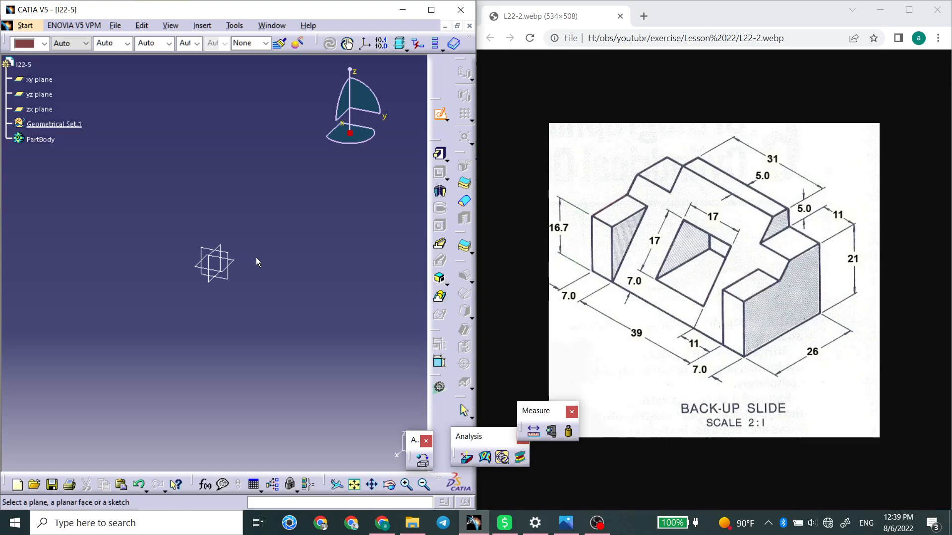
click(214, 286)
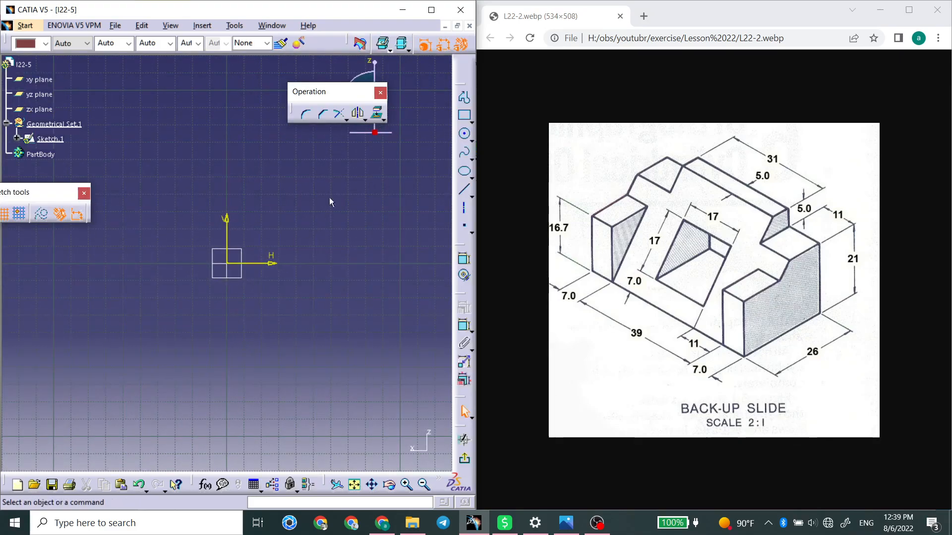
click(464, 97)
click(231, 265)
middle_drag(231, 265, 422, 293)
click(327, 293)
mouse_move(391, 248)
middle_down()
mouse_move(312, 284)
mouse_move(312, 296)
middle_up()
click(307, 252)
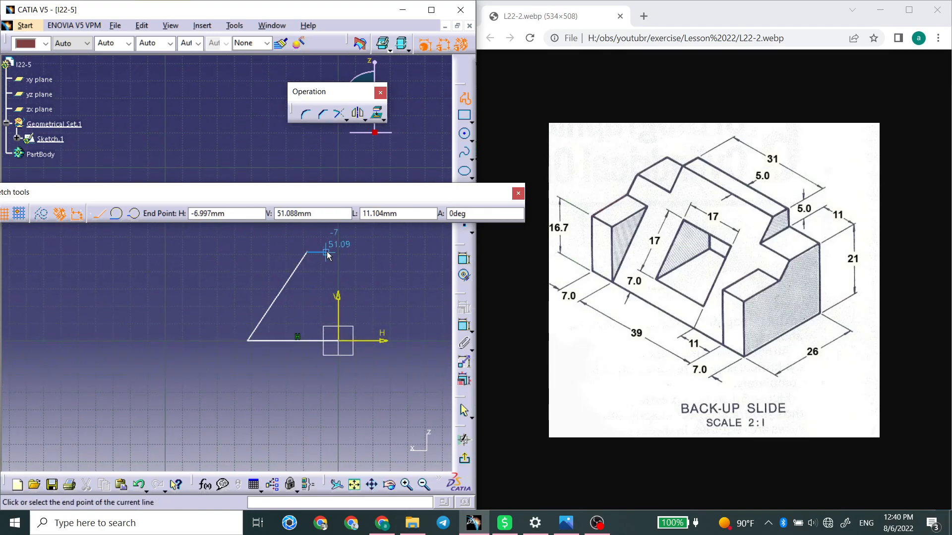
click(338, 253)
click(341, 340)
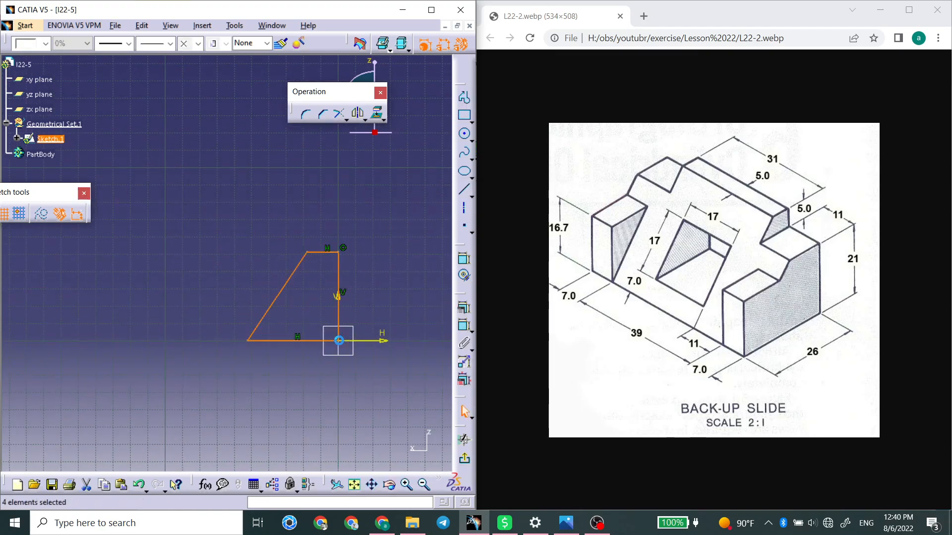
Dimension the profile's base at 26 mm and pull the top end of the sloped edge back over the base.
click(297, 346)
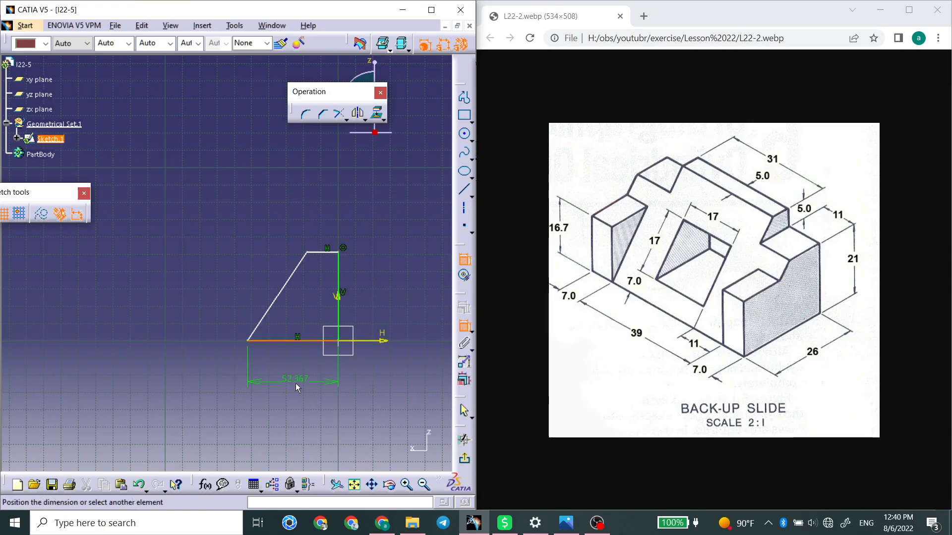
click(295, 382)
double_click(297, 381)
text(26)
key(Return)
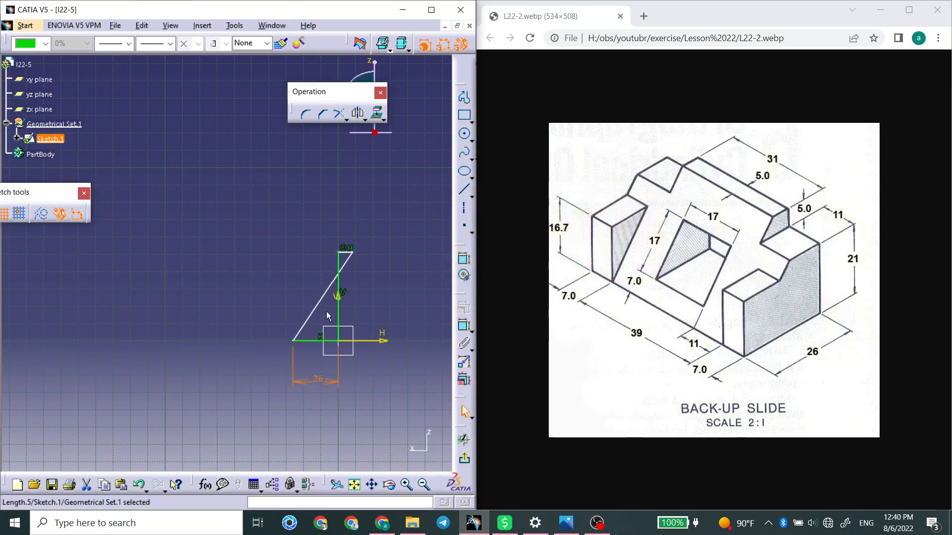
drag(352, 253, 327, 257)
middle_drag(372, 299, 377, 315)
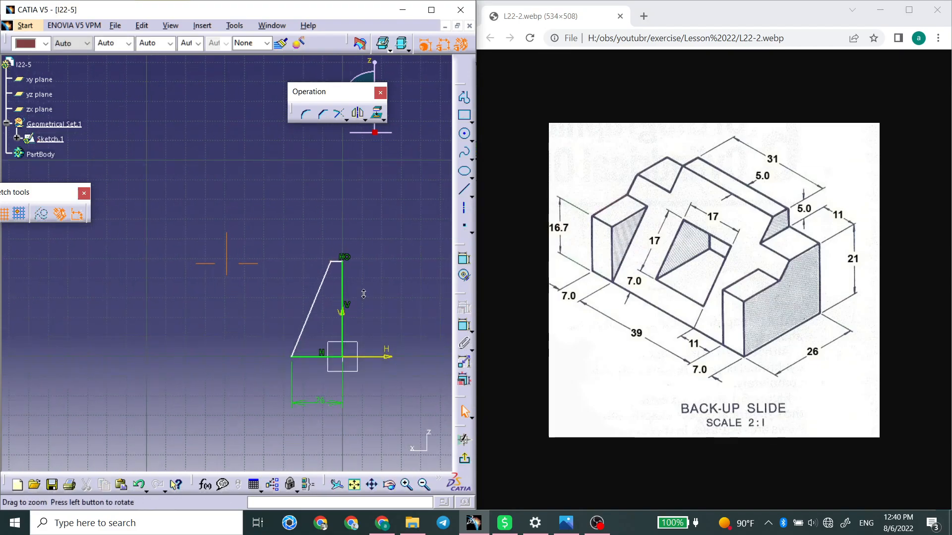
Dimension the profile's vertical edge and set its height to 21.7 mm.
click(464, 325)
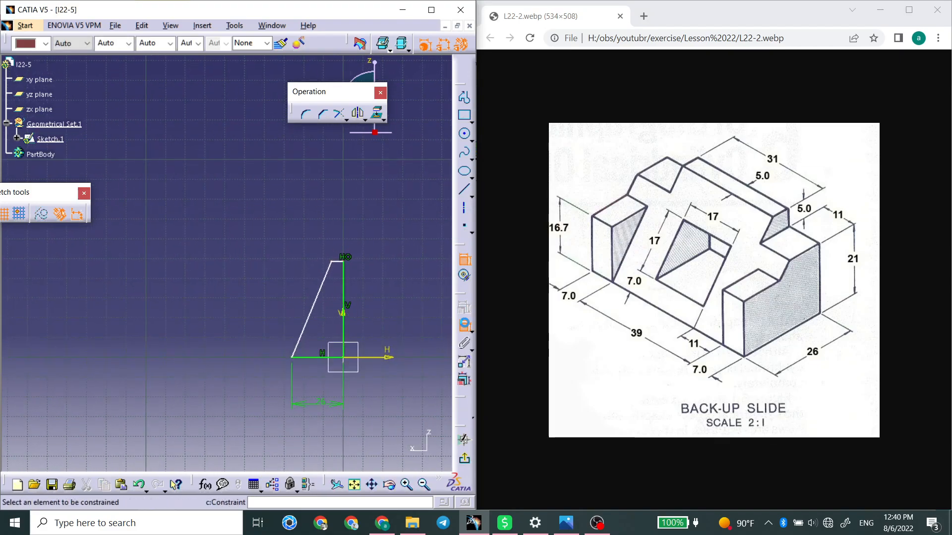
click(342, 293)
click(380, 298)
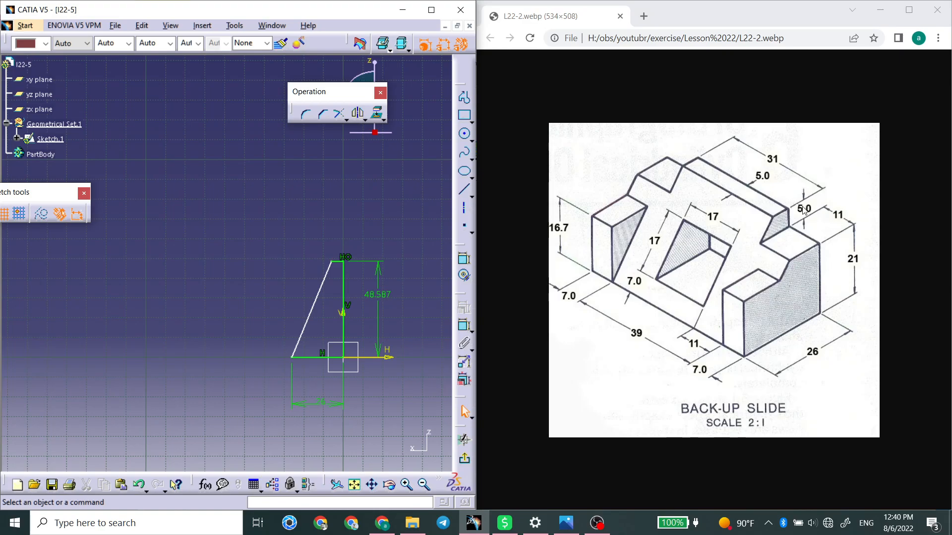
double_click(381, 295)
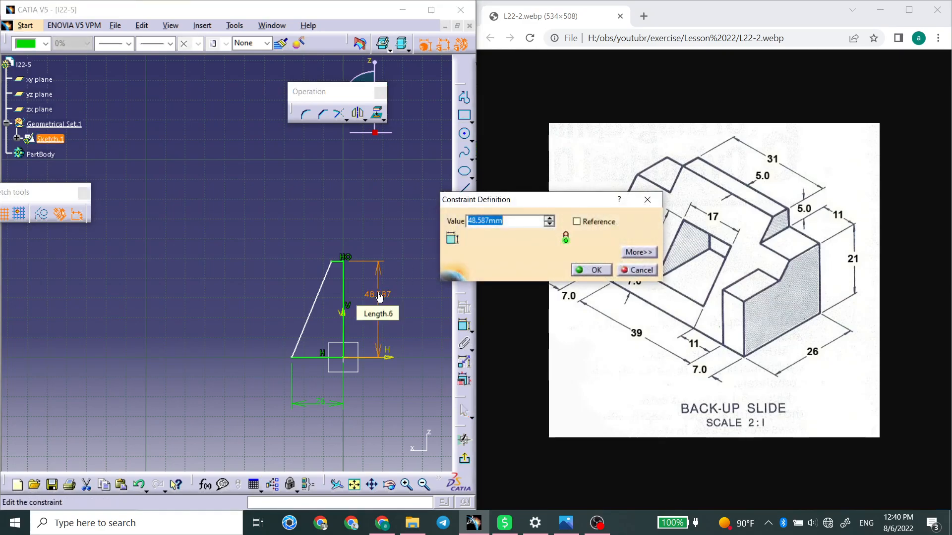
text(21.7)
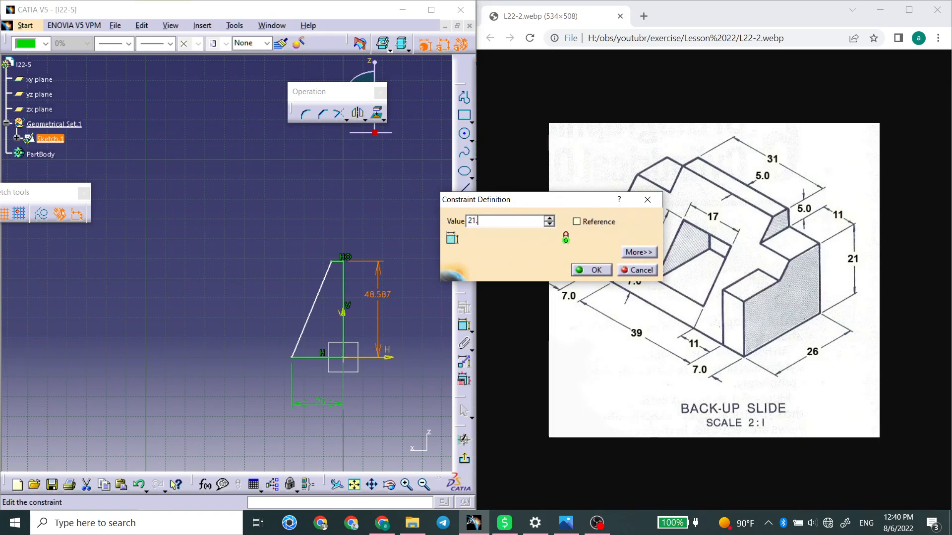
key(Return)
middle_drag(311, 314, 361, 291)
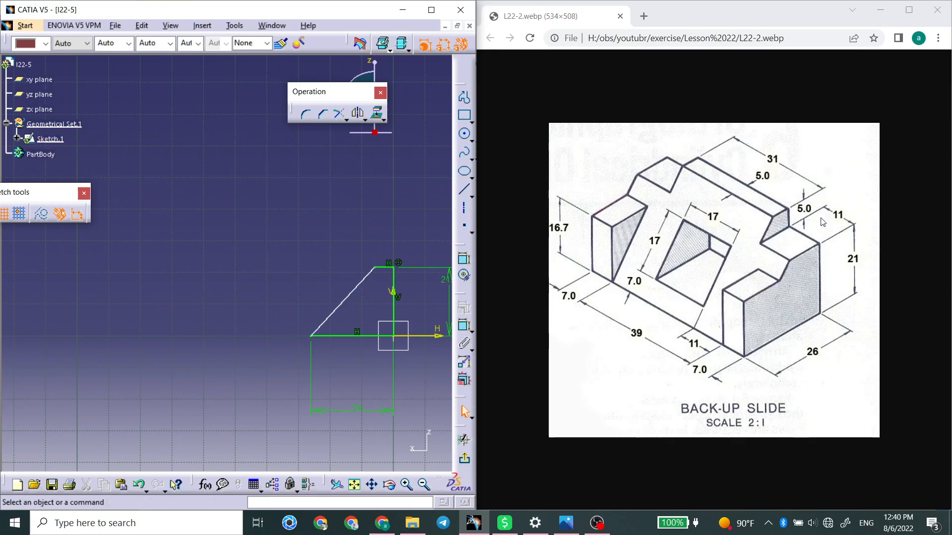
Change the profile's height to 26 mm and move the sloped edge's top end outward to lengthen the top edge.
double_click(445, 280)
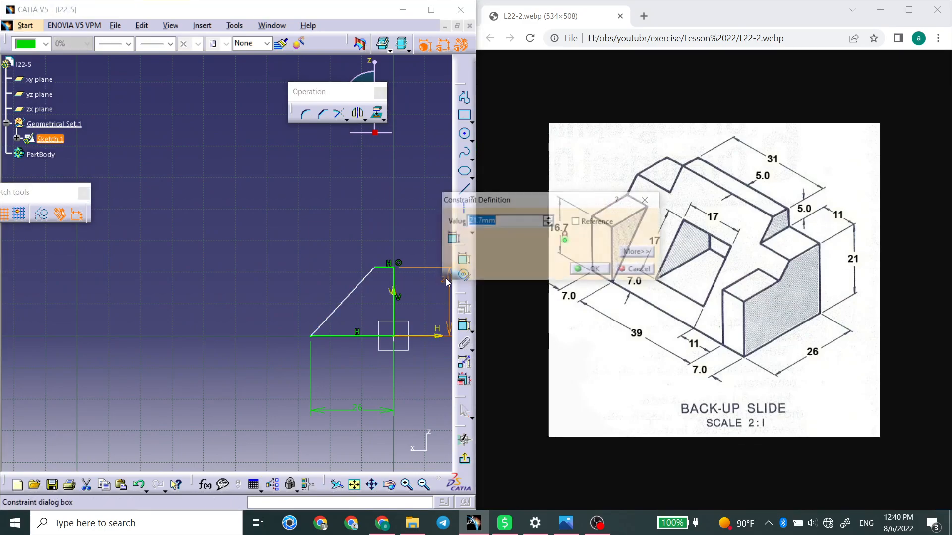
text(26)
key(Return)
mouse_move(362, 306)
middle_down()
mouse_move(300, 274)
mouse_move(303, 250)
middle_up()
click(300, 274)
click(385, 302)
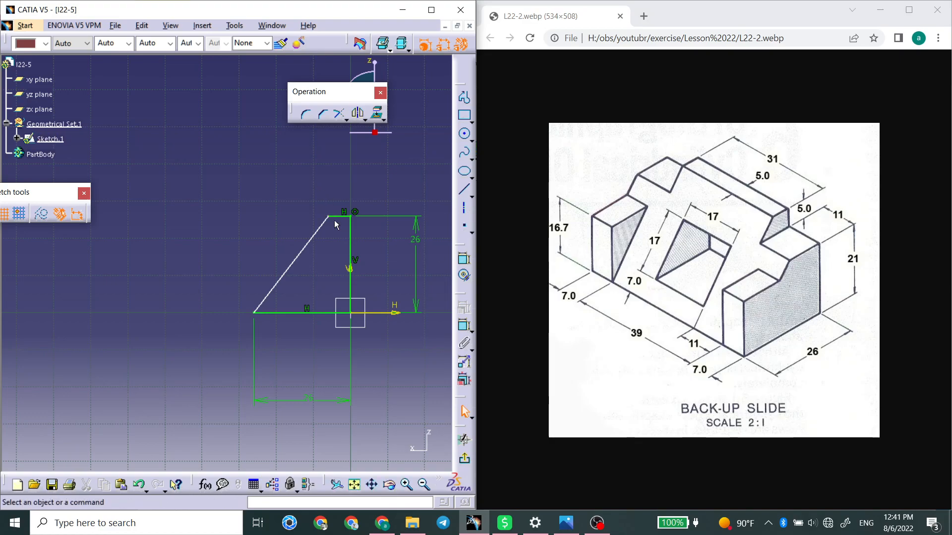
mouse_move(331, 221)
mouse_down()
mouse_move(340, 218)
mouse_move(323, 216)
mouse_up()
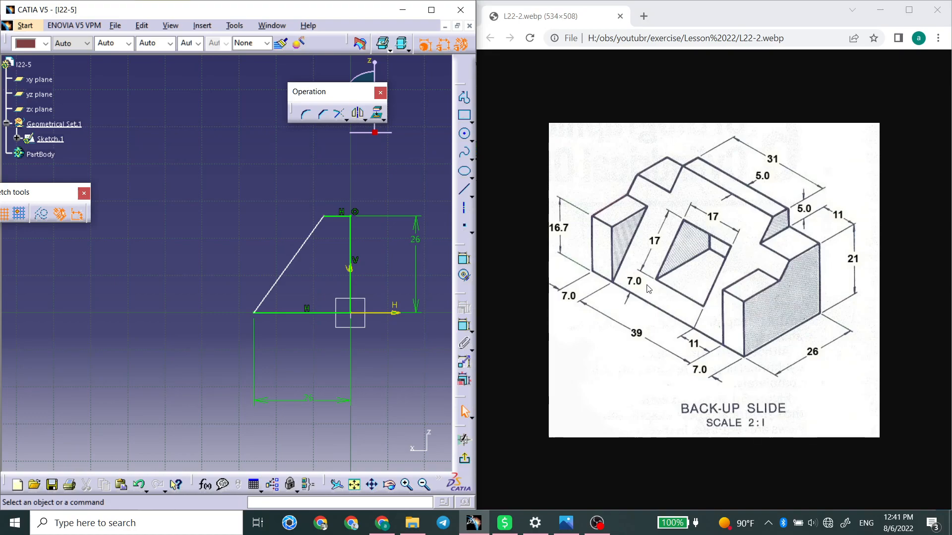
Dimension the angle between the sloped edge and the base and set it to 45 degrees.
click(464, 326)
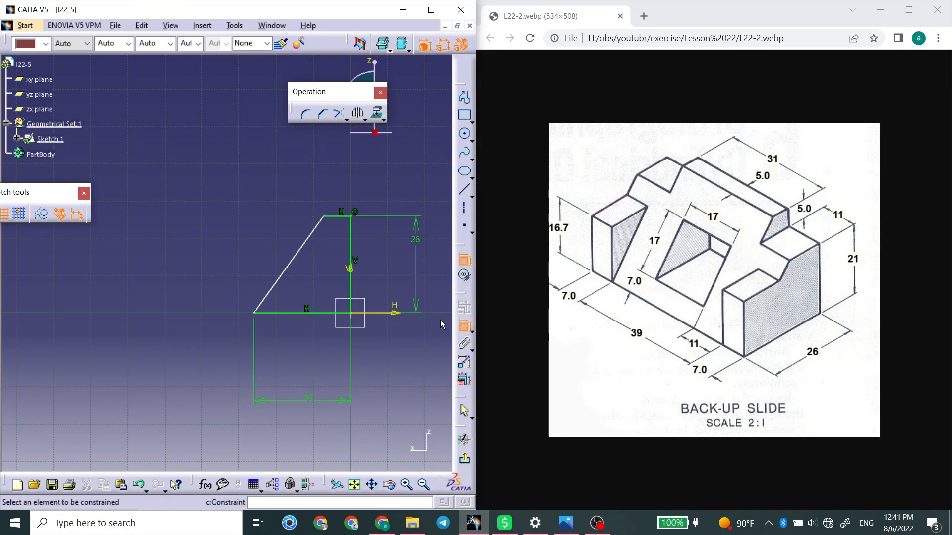
click(280, 284)
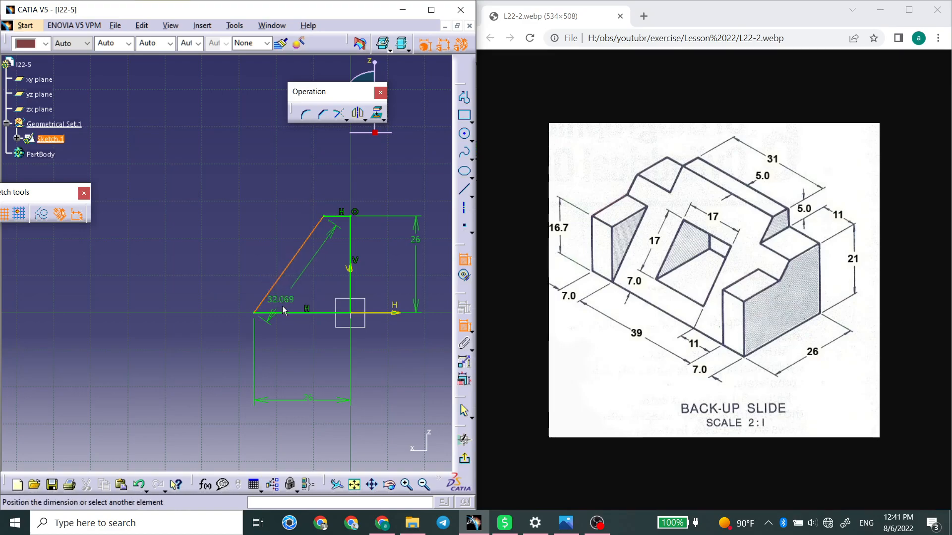
click(282, 313)
click(294, 305)
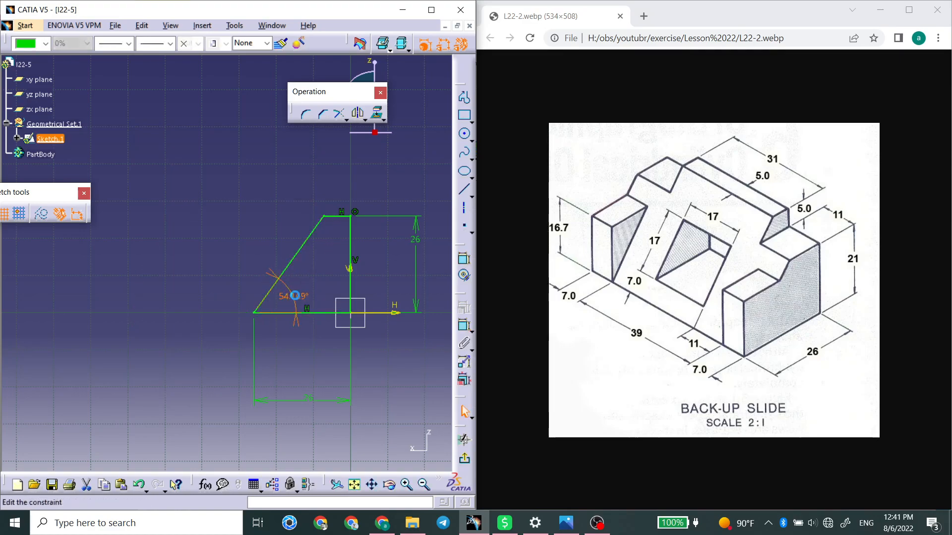
double_click(296, 300)
text(45)
key(Return)
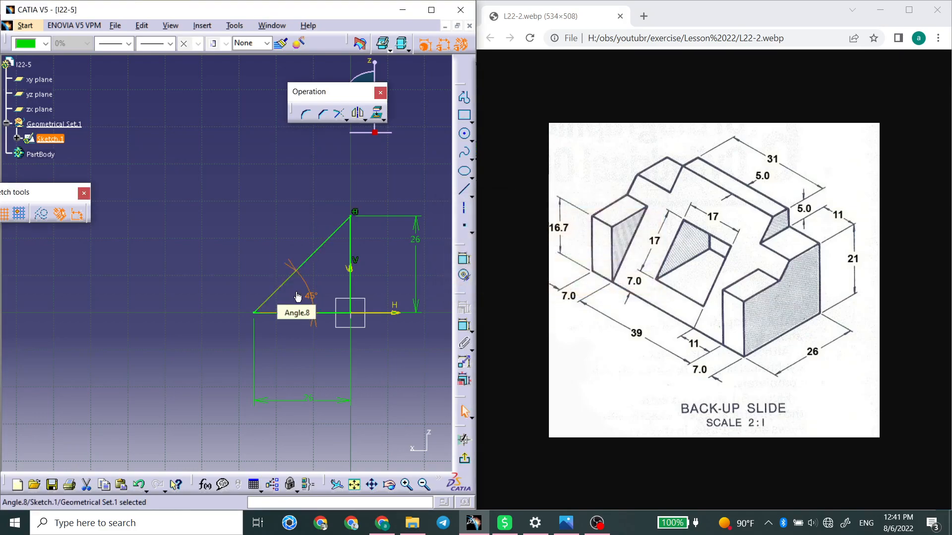
Set the angle between the sloped edge and the base to 50 degrees.
double_click(307, 293)
text(50deg)
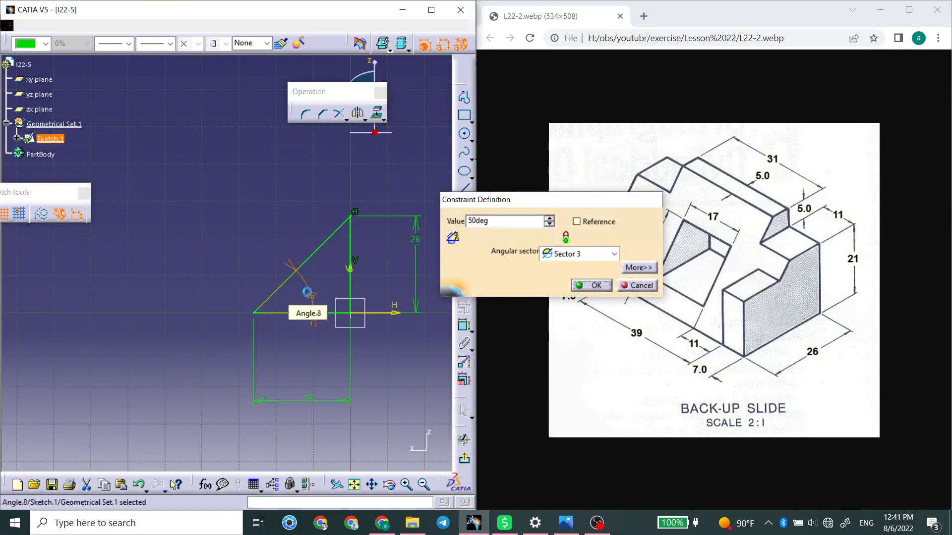
key(Return)
double_click(304, 296)
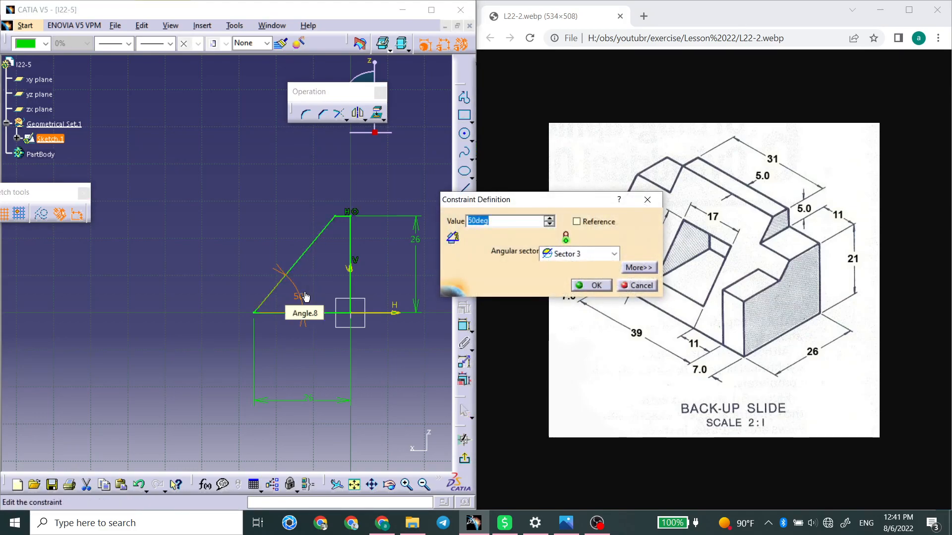
click(590, 285)
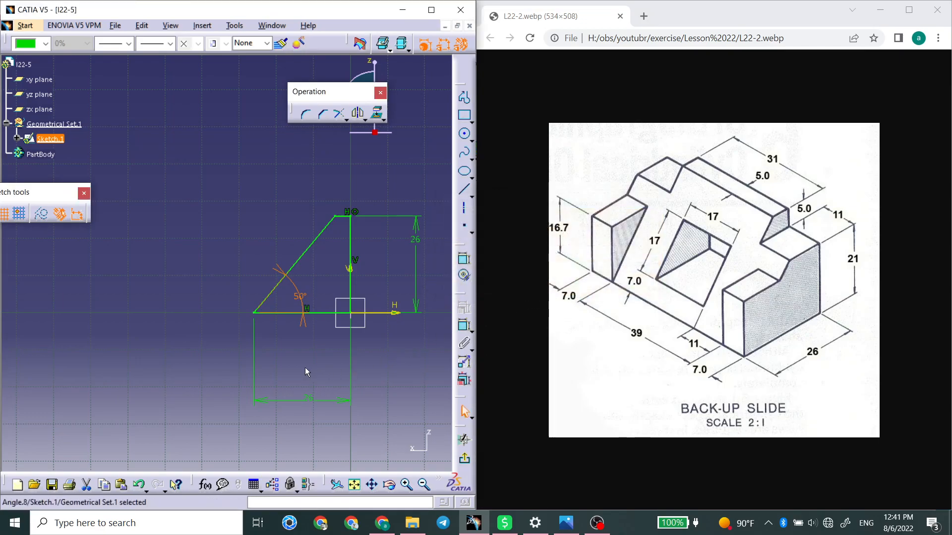
click(287, 368)
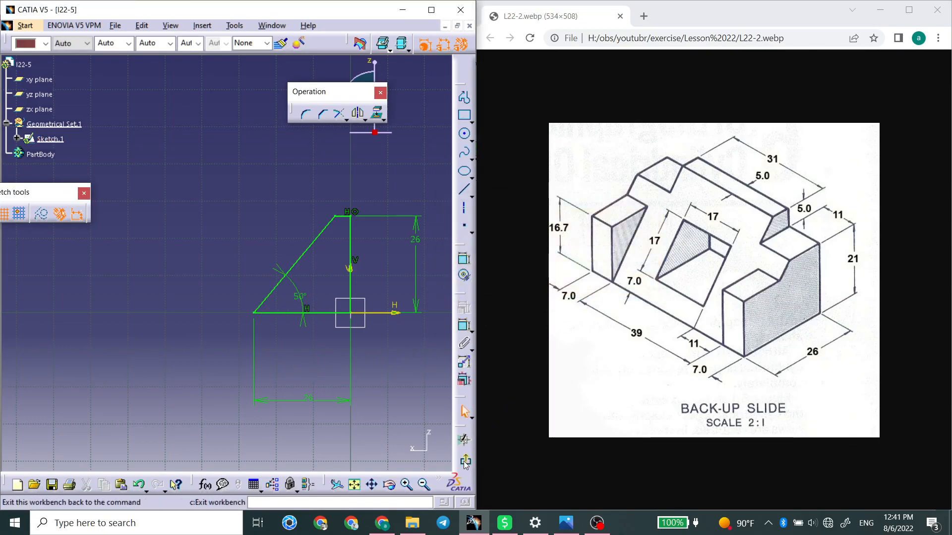
Exit the sketch and pad the trapezoid profile 53 mm.
click(463, 439)
mouse_move(186, 284)
middle_down()
mouse_move(259, 322)
mouse_move(318, 308)
middle_up()
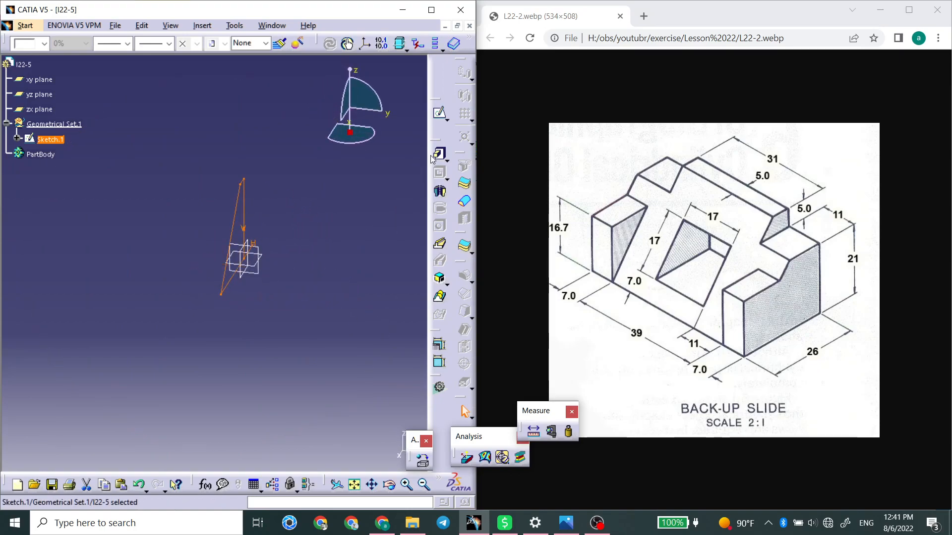
click(431, 156)
click(325, 289)
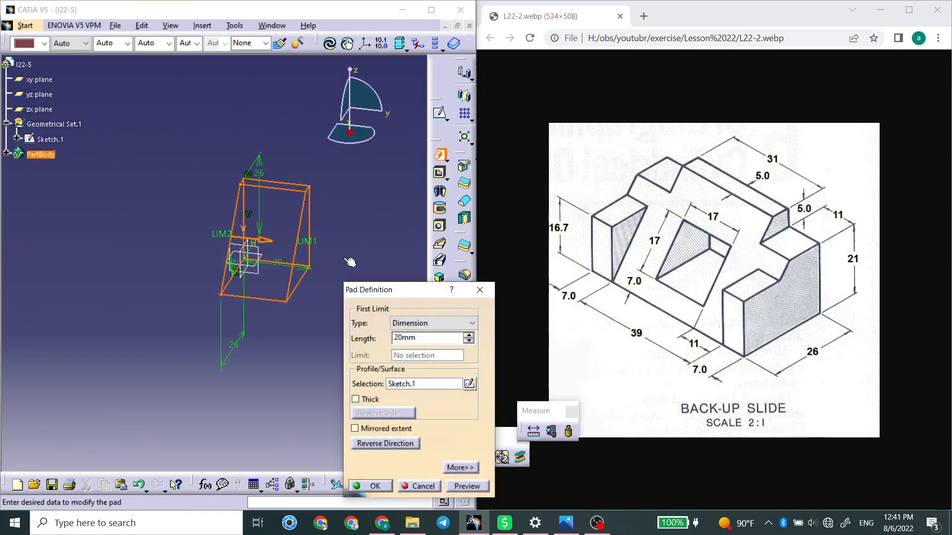
double_click(404, 338)
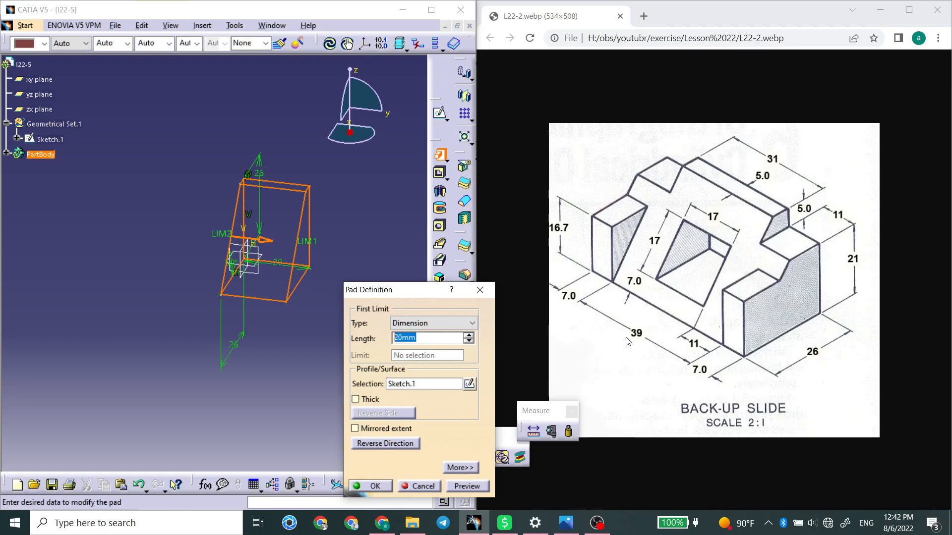
text(53)
key(Return)
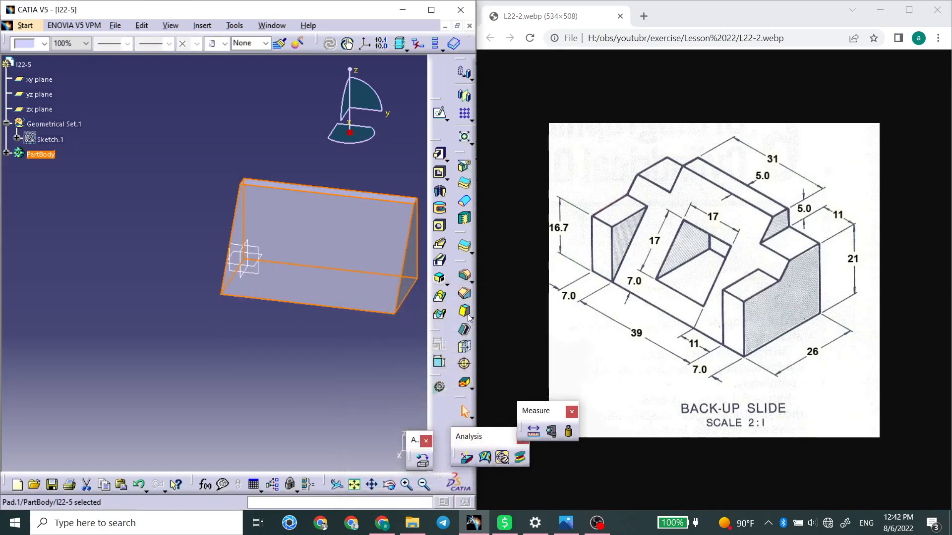
Make the body's pad a mirrored extent and set its length to 26.5 mm.
click(386, 429)
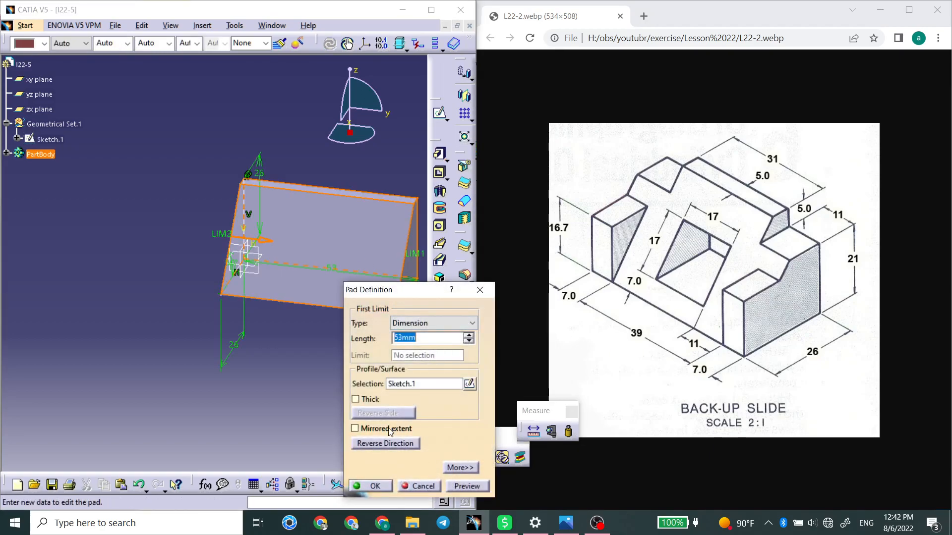
click(459, 467)
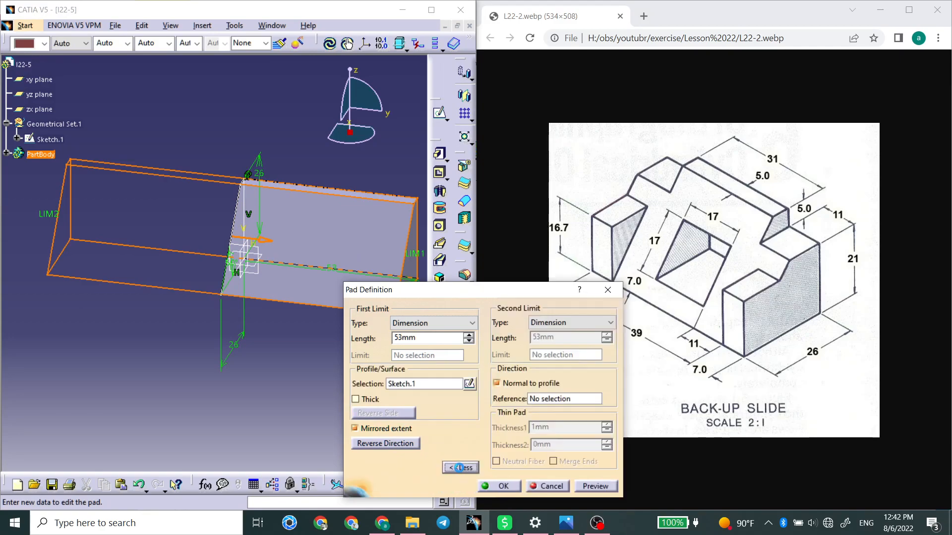
drag(429, 338, 376, 341)
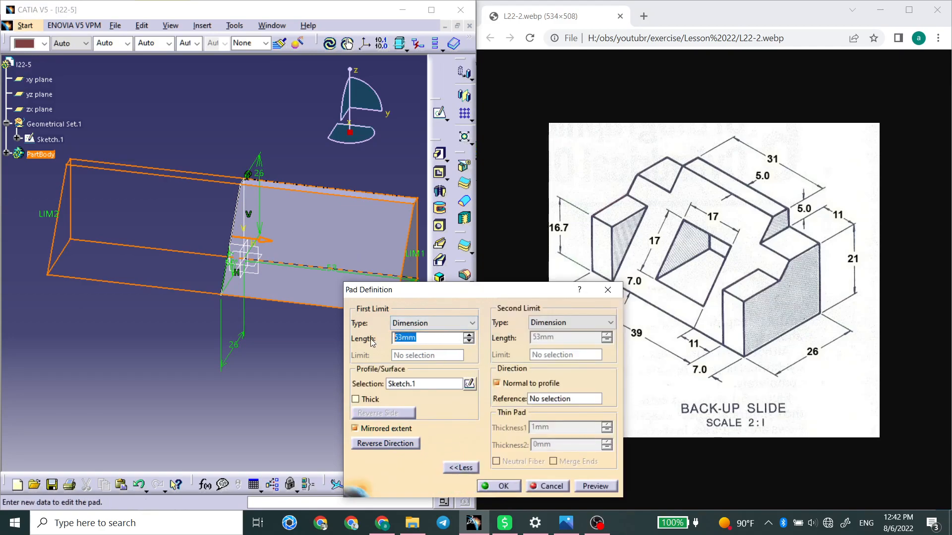
text(26.5)
key(Return)
Sketch a centered rectangle about 22.6 mm along the body's length on its top face, centered on the origin and overhanging front and back.
middle_drag(322, 277, 257, 185)
click(256, 186)
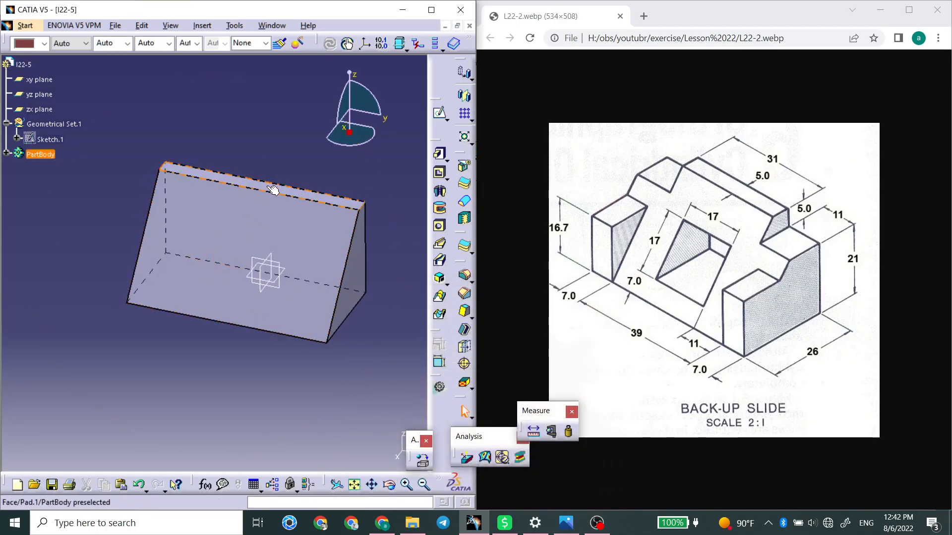
click(440, 113)
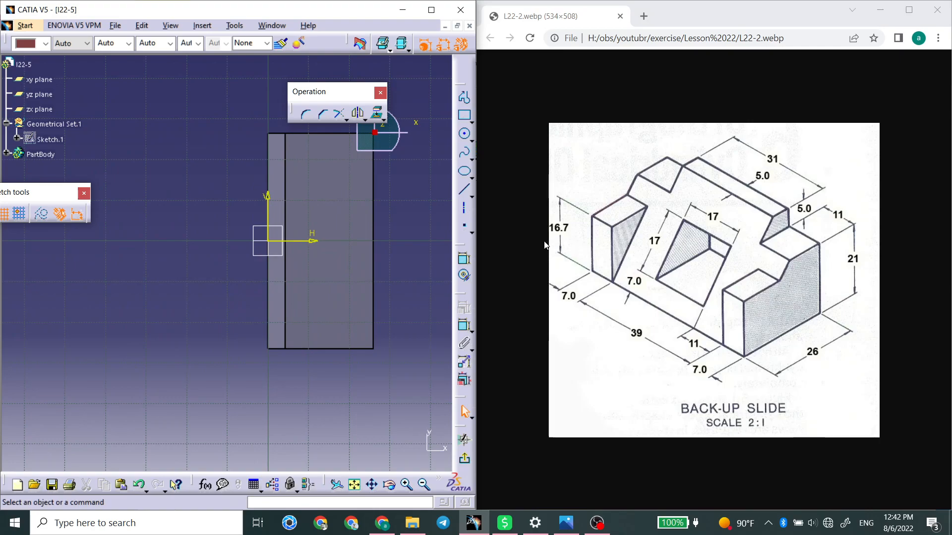
click(471, 122)
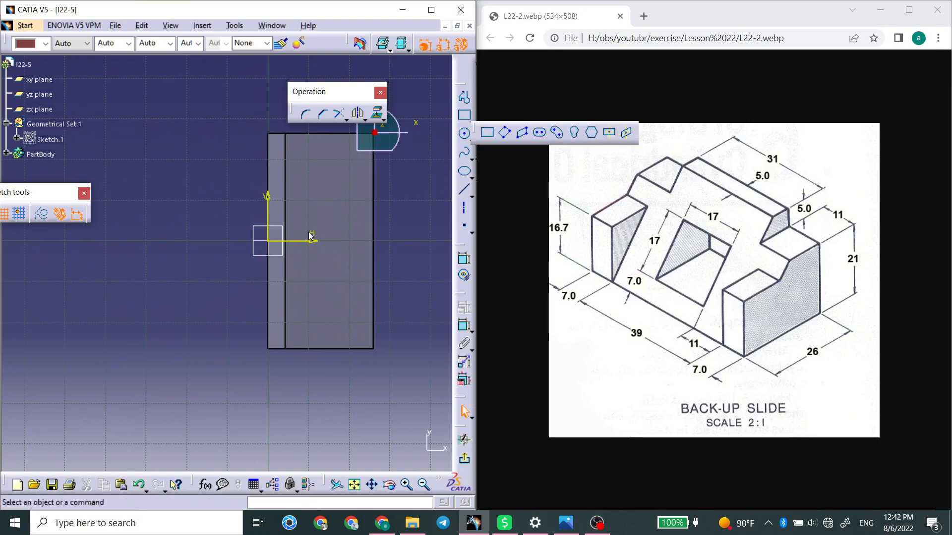
click(589, 130)
click(267, 240)
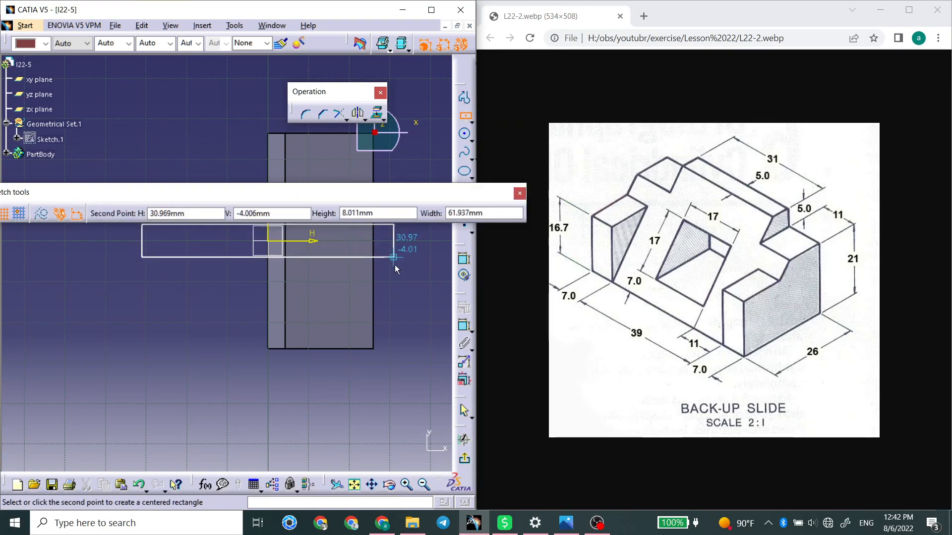
click(420, 285)
middle_drag(414, 284, 374, 283)
middle_drag(365, 215, 419, 246)
click(410, 181)
Dimension the rectangle's size along the body's length and set it to 31 mm.
click(469, 265)
click(128, 265)
click(119, 180)
double_click(119, 179)
text(31)
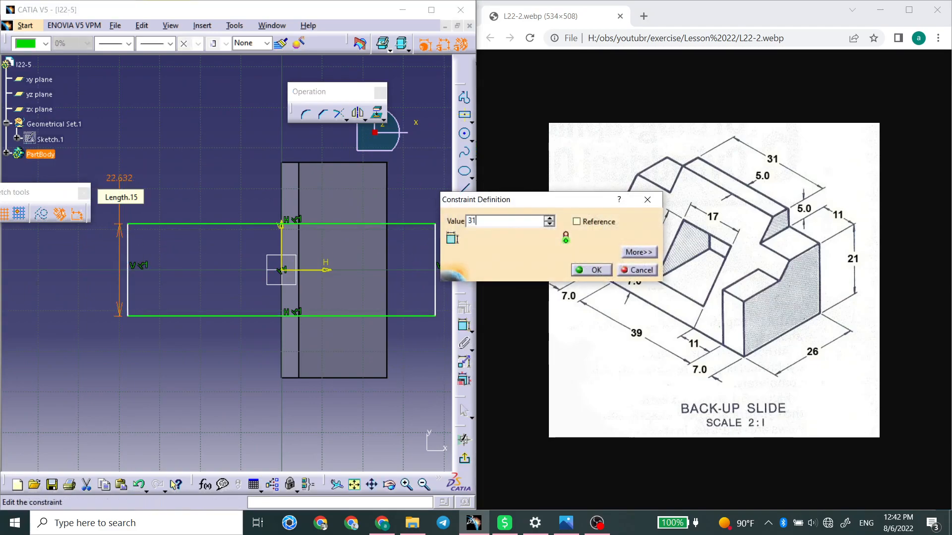
key(Return)
click(168, 154)
Edit the body pad's trapezoid profile sketch, dimension its top edge and set it to 5 mm.
middle_drag(283, 333, 243, 198)
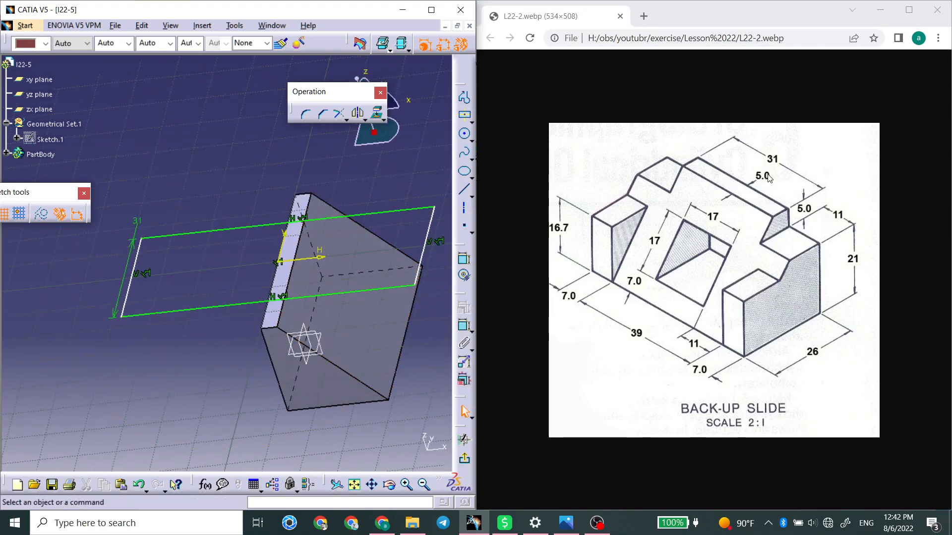
double_click(324, 318)
middle_drag(361, 306, 170, 336)
double_click(170, 335)
mouse_move(264, 330)
middle_down()
mouse_move(403, 276)
mouse_move(325, 316)
mouse_move(283, 291)
mouse_move(286, 301)
mouse_move(322, 266)
middle_up()
click(469, 383)
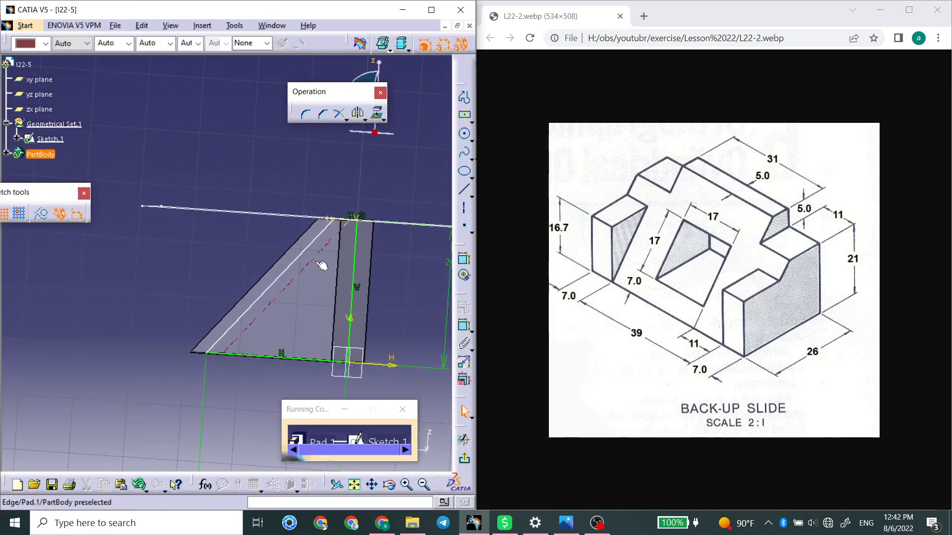
click(354, 221)
click(464, 325)
click(374, 159)
double_click(374, 159)
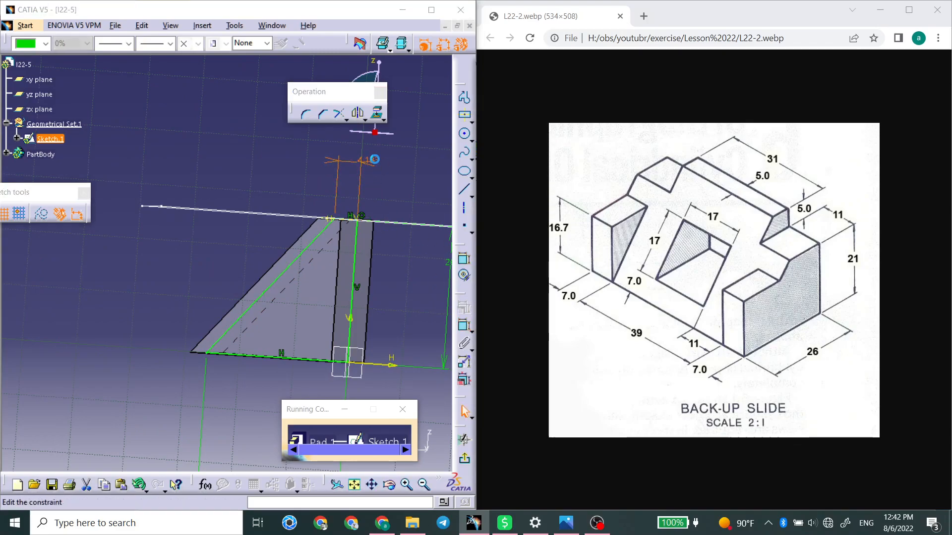
text(5)
key(Return)
Exit the profile sketch and apply the updated pad to the body.
click(466, 449)
click(422, 448)
click(464, 460)
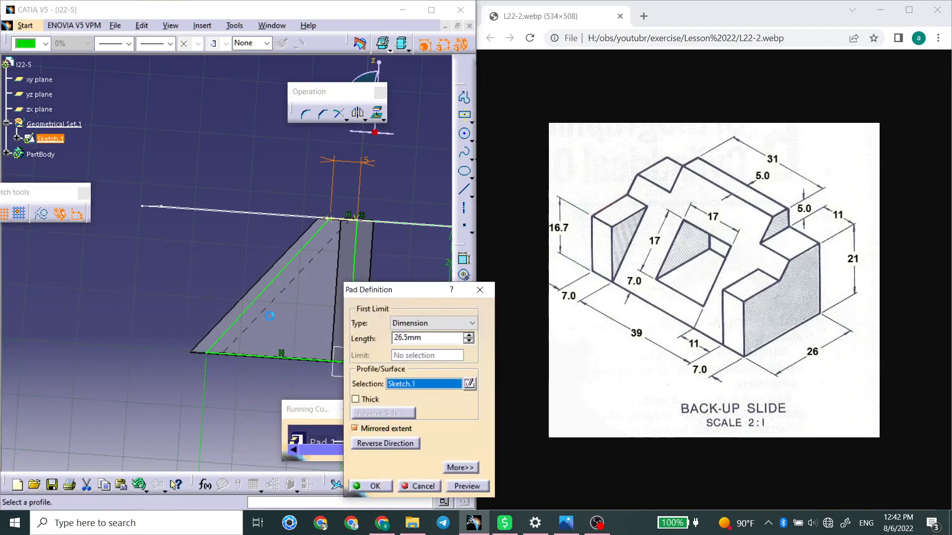
key(Return)
Pocket the body 5 mm deep with the 31 mm rectangle sketch and the side reversed, cutting a step at both ends of the top.
mouse_move(221, 347)
middle_down()
mouse_move(359, 348)
mouse_move(121, 270)
mouse_move(123, 278)
middle_up()
double_click(217, 149)
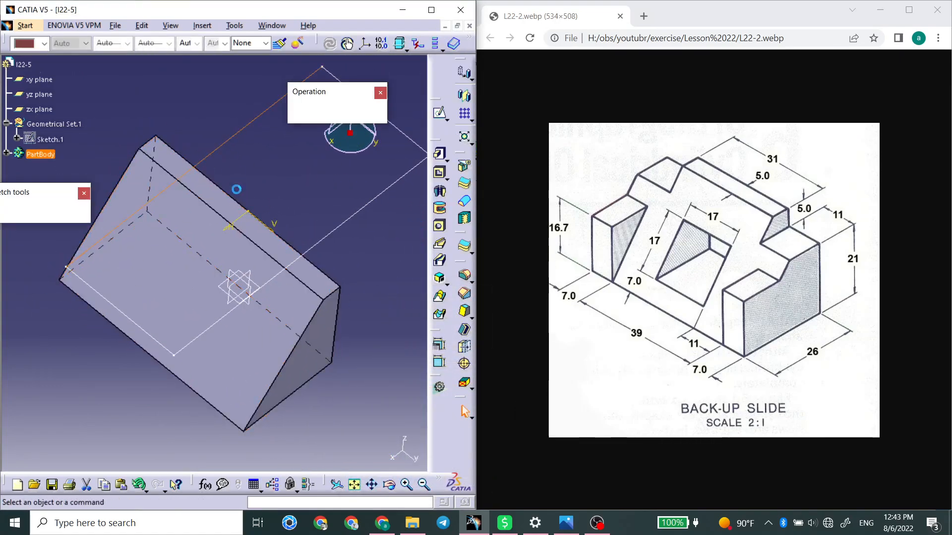
middle_drag(240, 209, 174, 292)
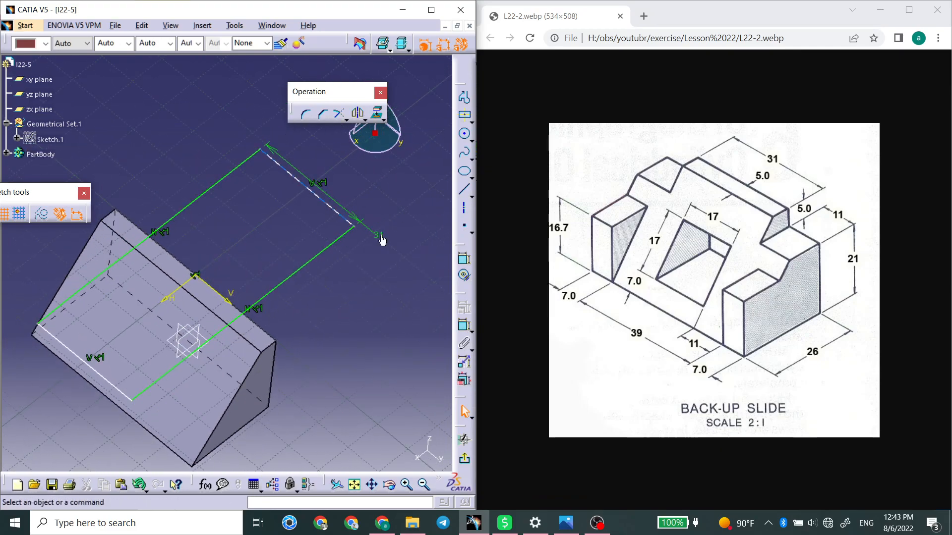
click(464, 459)
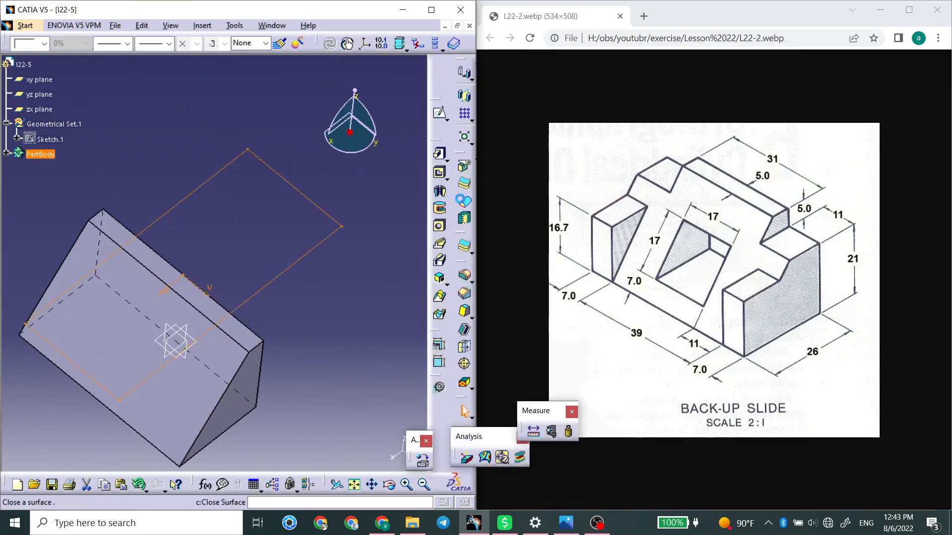
click(439, 172)
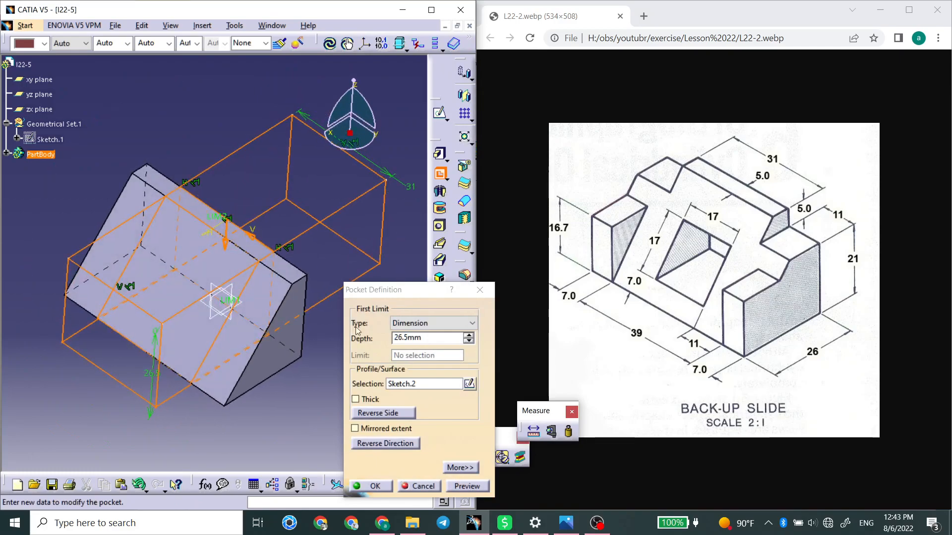
double_click(442, 340)
text(5)
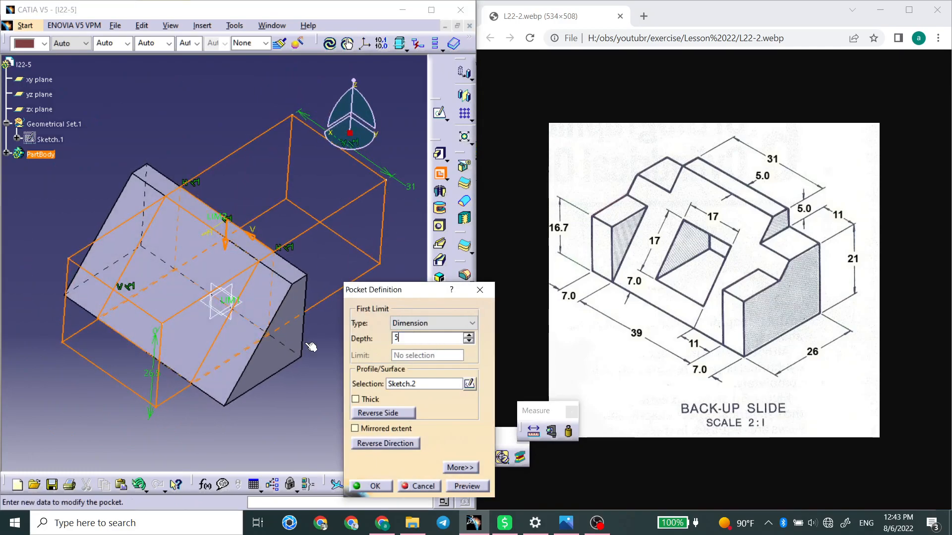
click(405, 384)
click(391, 415)
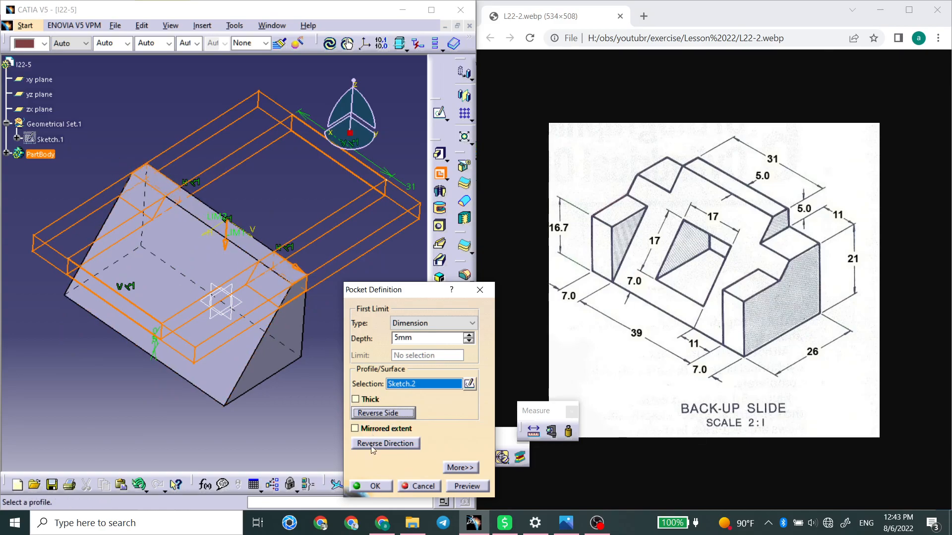
click(374, 487)
Sketch a rectangle about 13.7 mm high on the body's end face, starting from the origin and extending toward the sloped front.
middle_drag(282, 294, 304, 250)
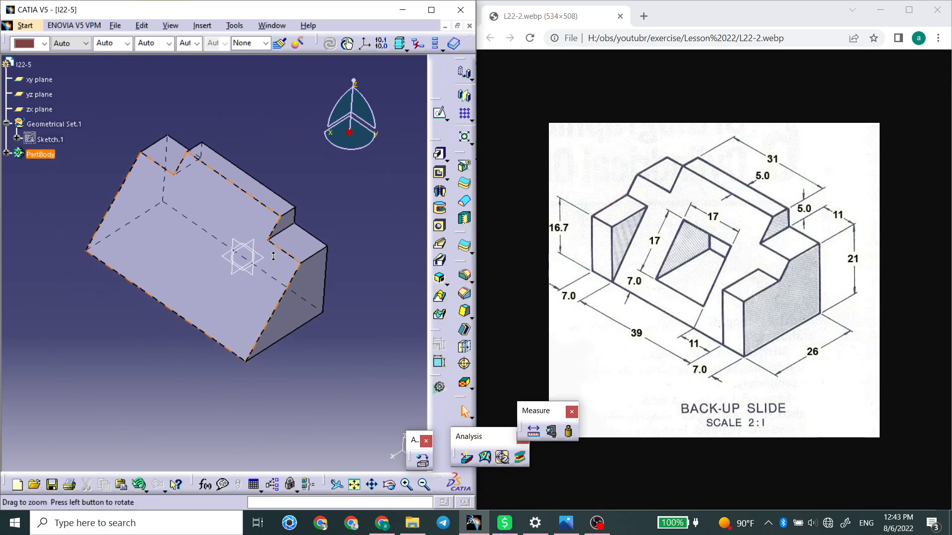
middle_drag(234, 254, 305, 214)
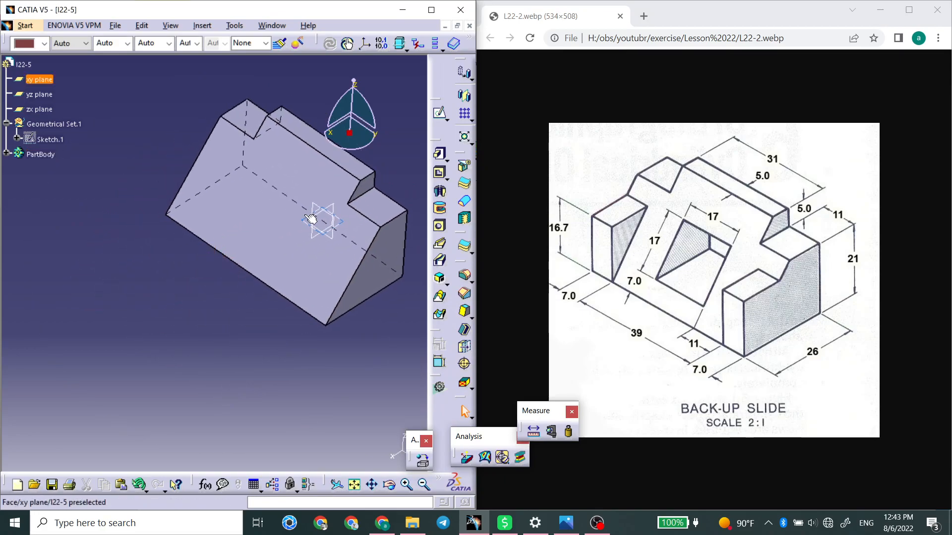
middle_drag(333, 290, 271, 270)
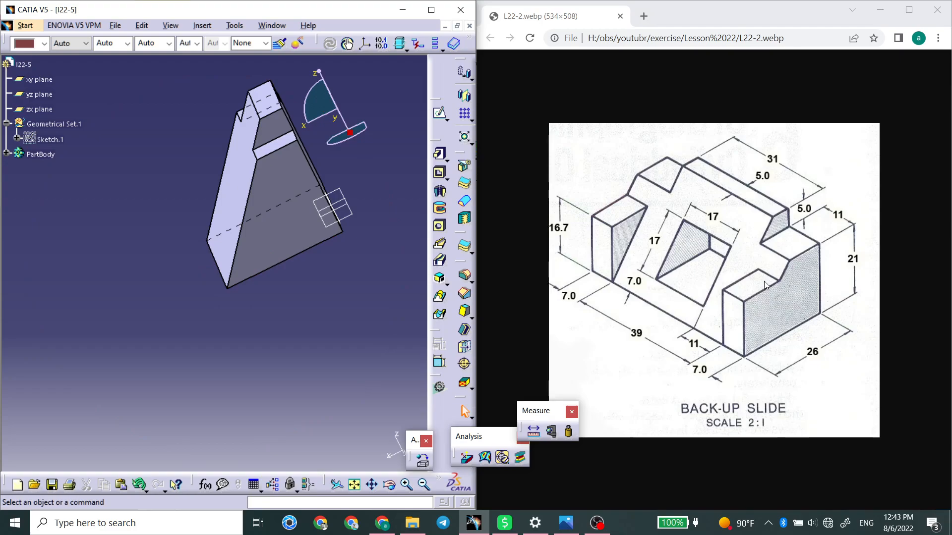
click(285, 213)
click(430, 117)
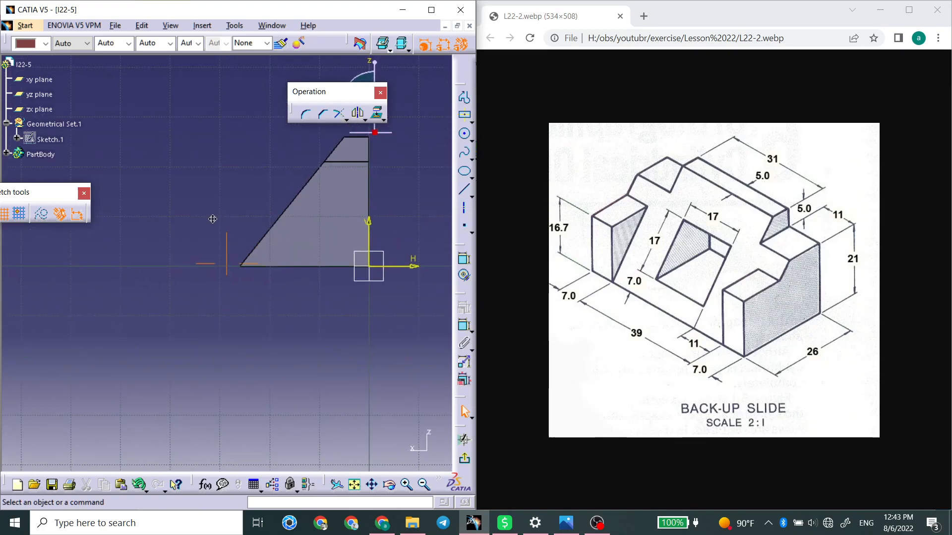
click(472, 124)
click(484, 131)
click(386, 273)
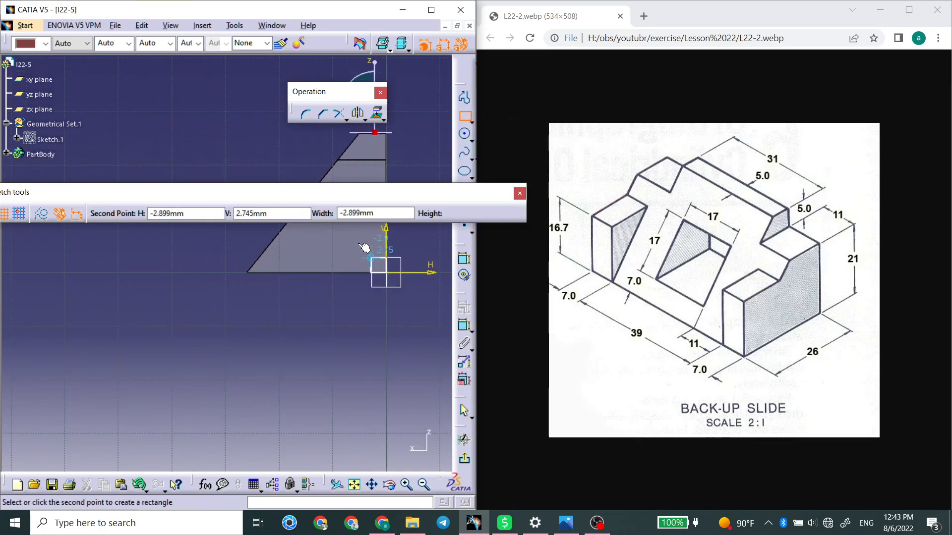
middle_drag(302, 218, 374, 267)
click(330, 246)
click(286, 265)
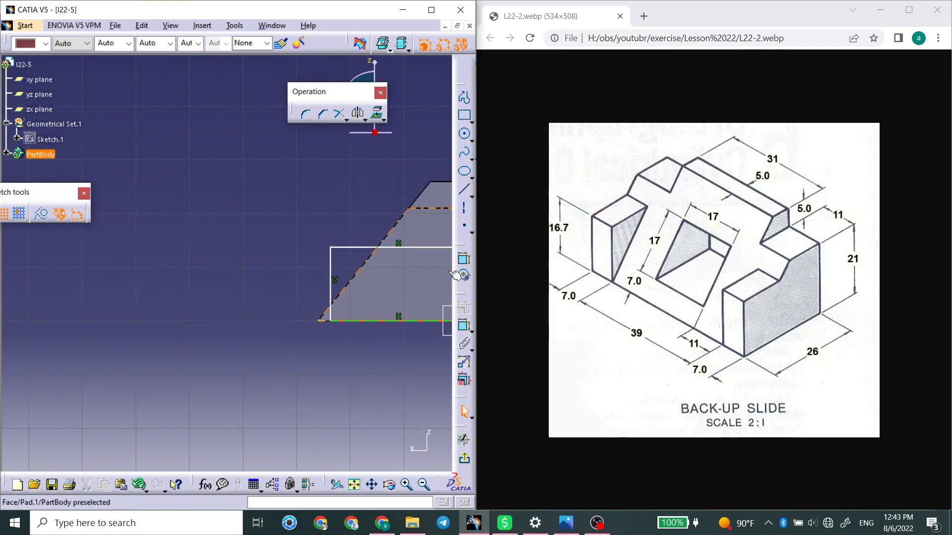
Constrain the rectangle's lower front corner coincident with the front base corner of the body.
click(463, 259)
click(331, 321)
click(319, 321)
right_click(333, 359)
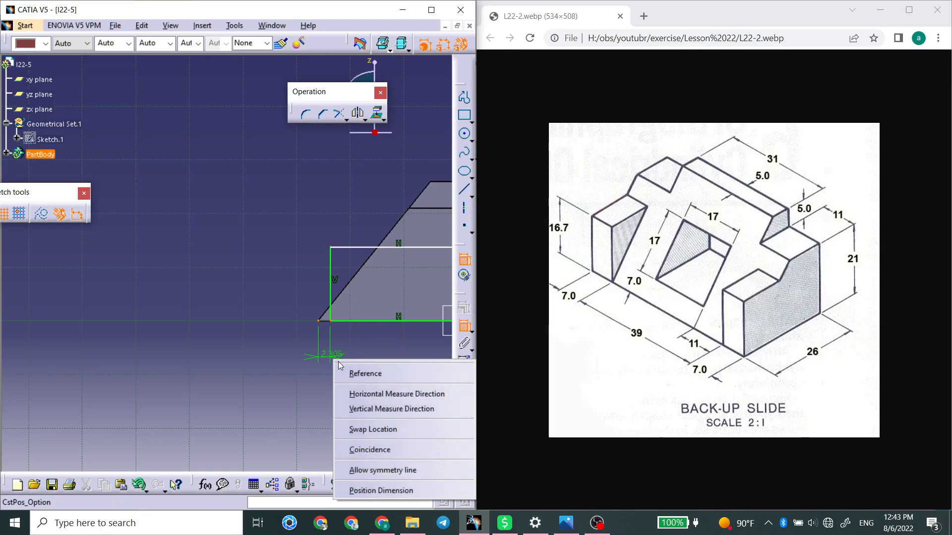
click(373, 450)
Dimension the rectangle's height and set it to 16.7 mm.
click(318, 289)
click(267, 289)
double_click(270, 292)
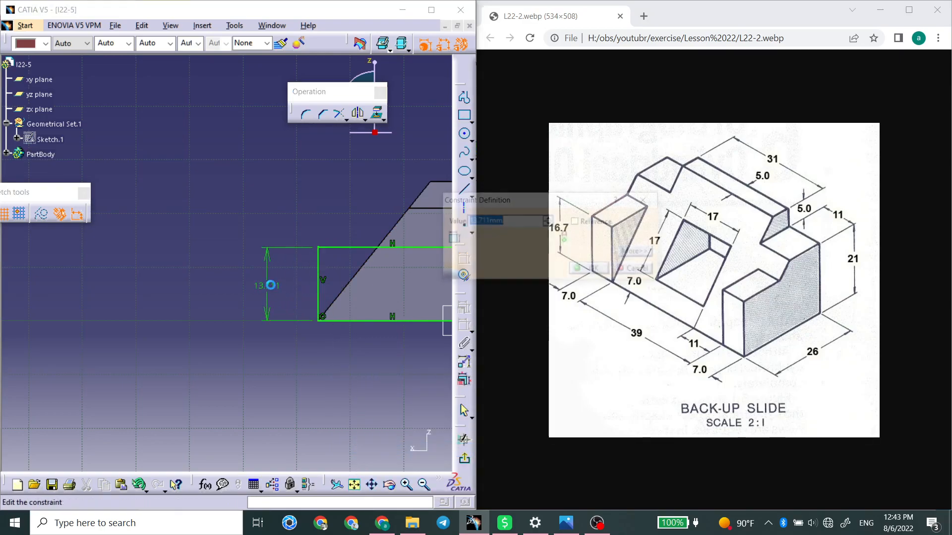
text(16)
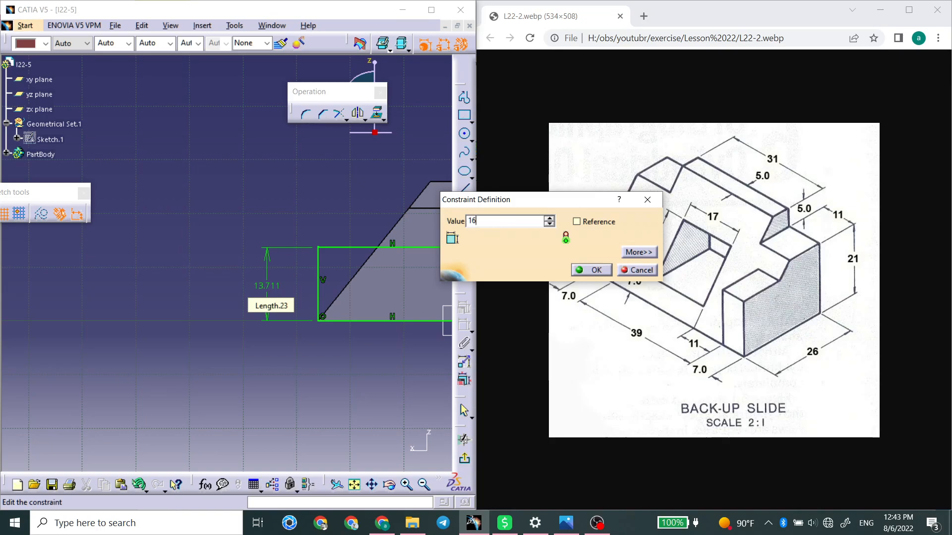
text(.7)
key(Return)
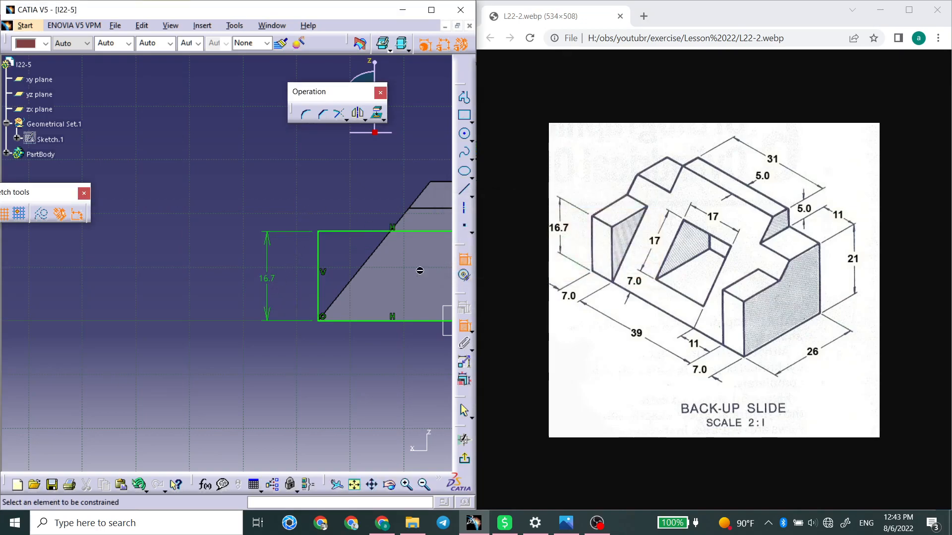
Exit the sketch and pad the rectangle 7 mm in the reversed direction, into the body, to form the first side block.
click(465, 458)
middle_drag(262, 276, 384, 321)
click(435, 158)
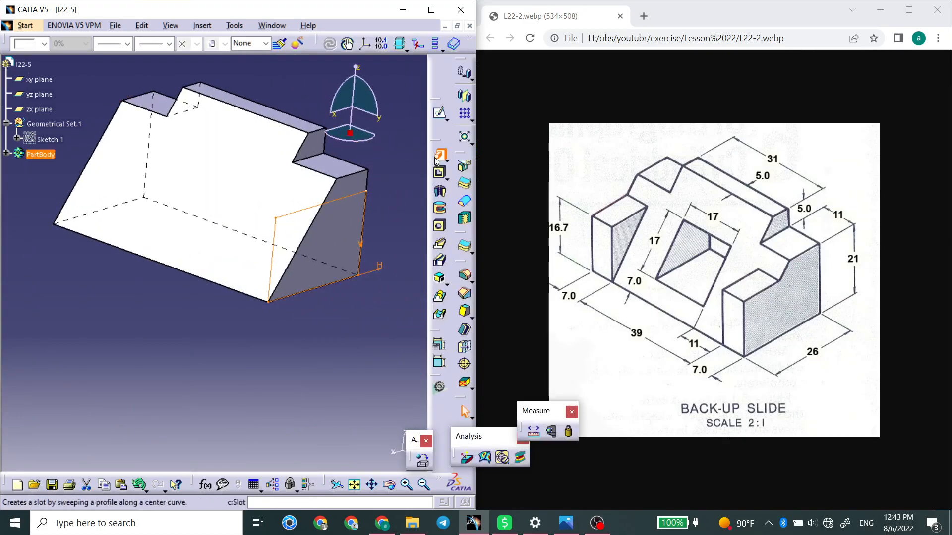
click(375, 443)
drag(419, 339, 356, 337)
text(7)
key(Return)
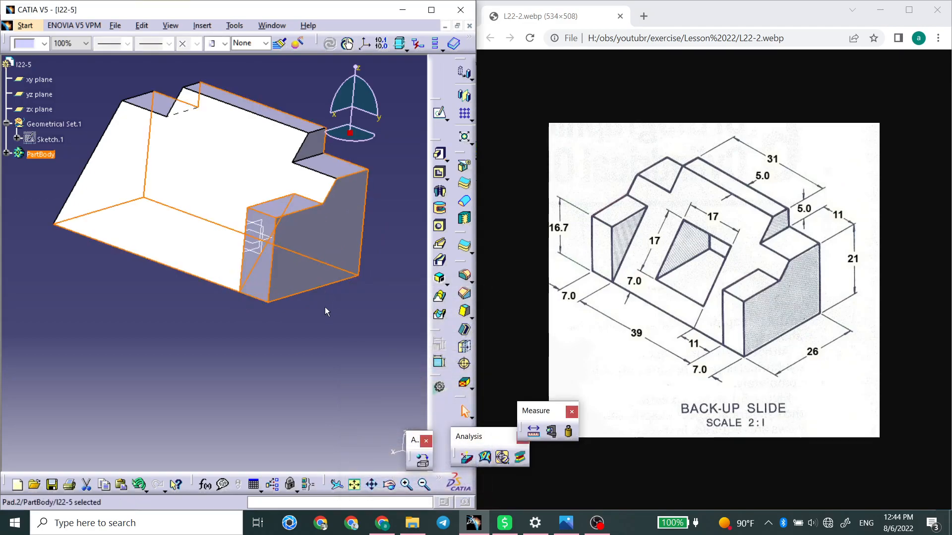
Sketch on the opposite end face and project the first side block's triangular inner face into the sketch.
middle_drag(213, 256, 542, 283)
click(292, 237)
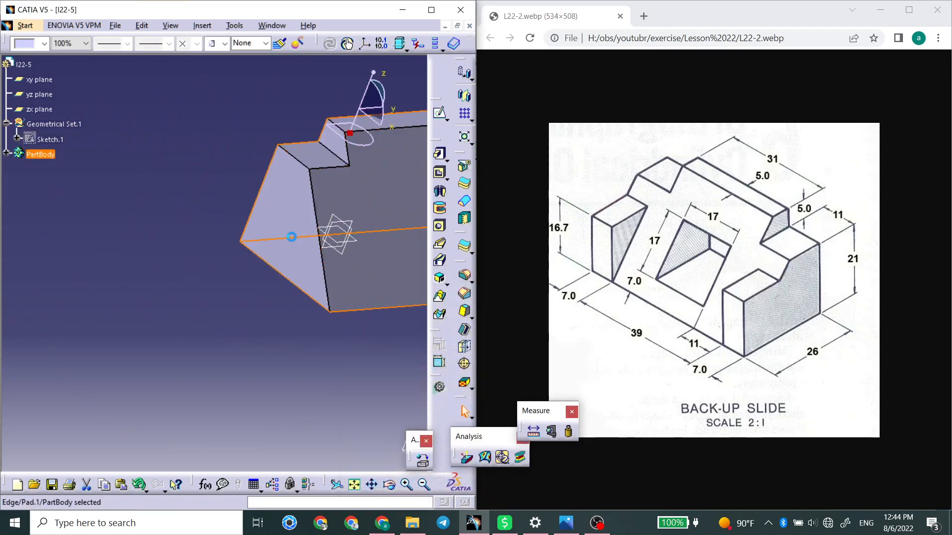
click(291, 207)
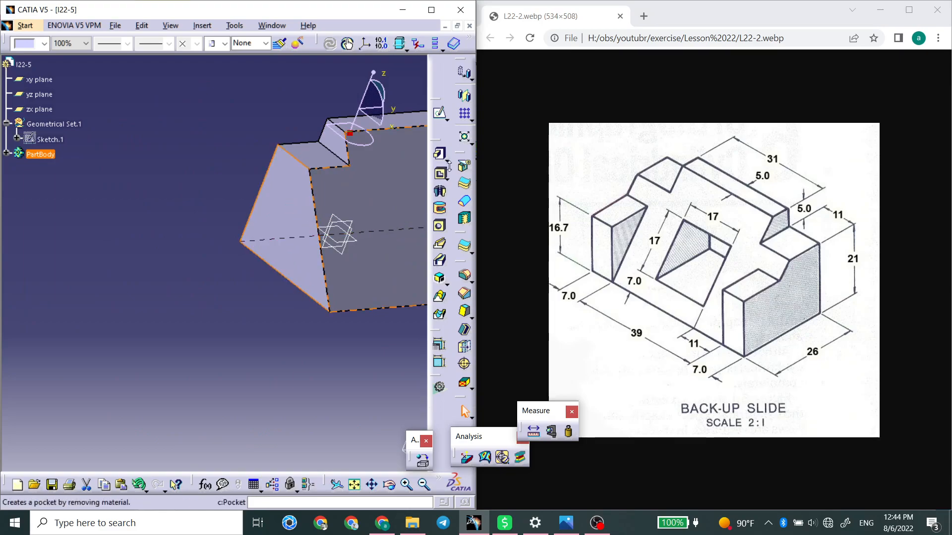
click(439, 112)
middle_drag(268, 221, 193, 213)
click(432, 211)
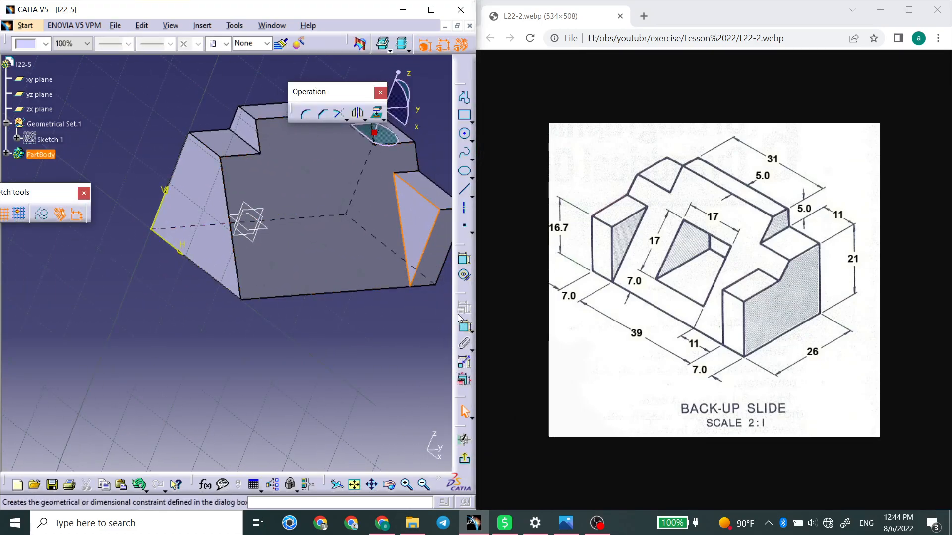
click(379, 115)
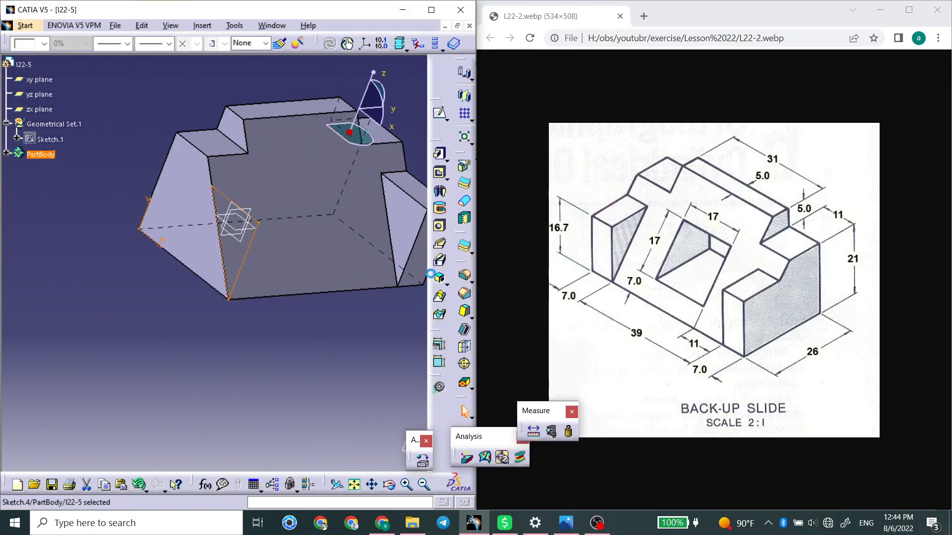
Pad the projected triangle 7 mm inward from the end face to form the second side block.
click(439, 173)
click(439, 154)
click(355, 428)
click(380, 445)
click(382, 430)
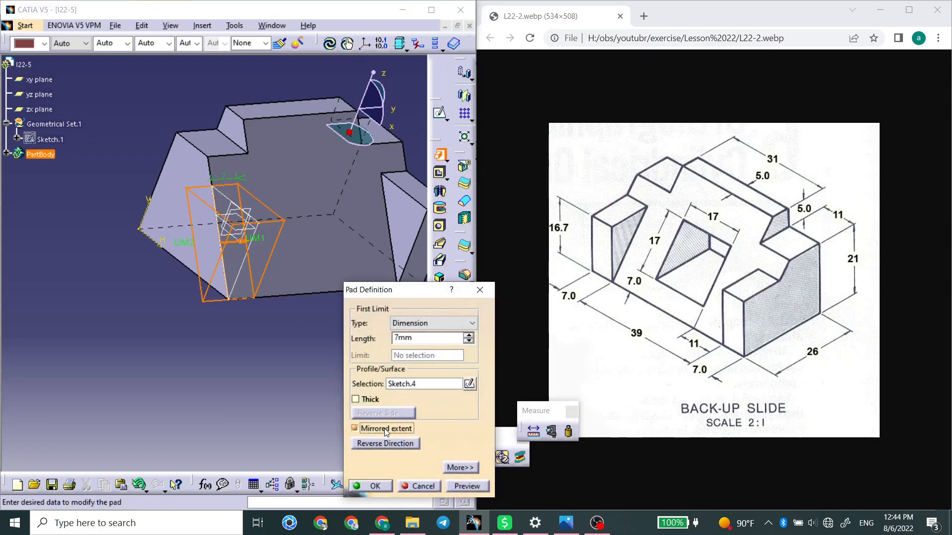
click(376, 488)
Start a sketch on the sloped front face between the two side blocks.
middle_drag(374, 292, 244, 291)
middle_drag(334, 306, 308, 223)
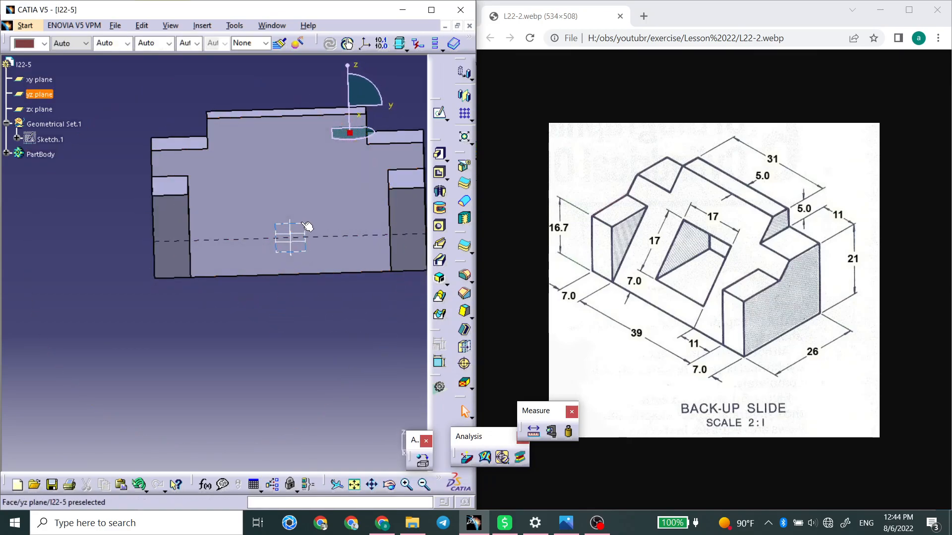
click(307, 227)
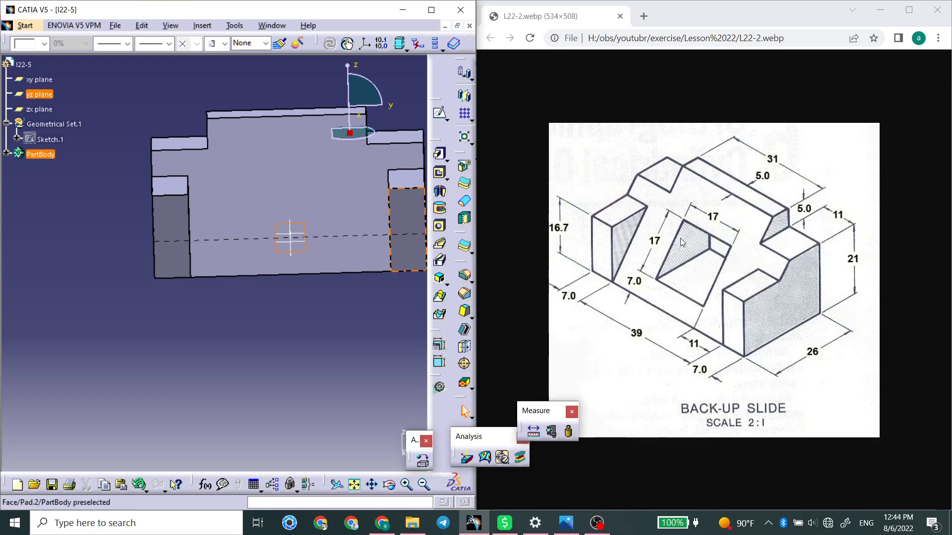
middle_drag(305, 313, 233, 288)
click(270, 213)
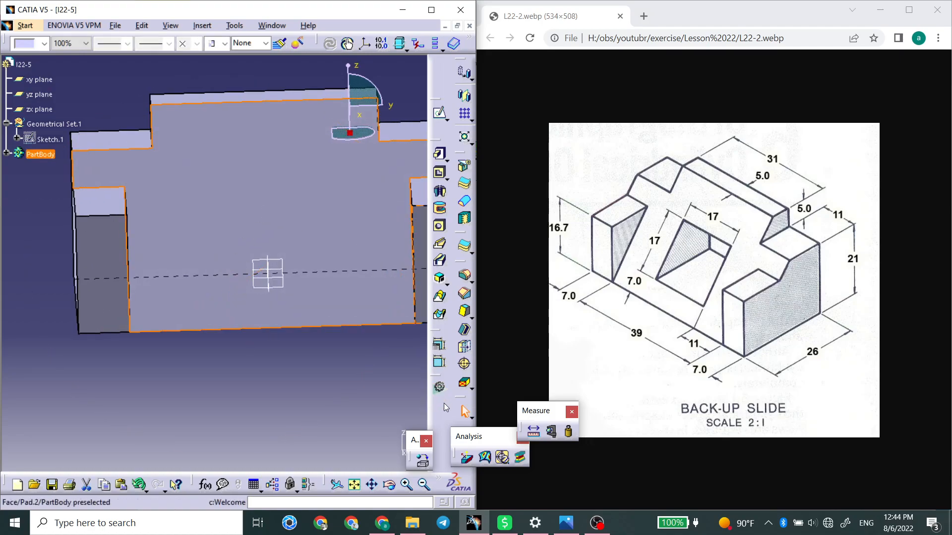
click(439, 112)
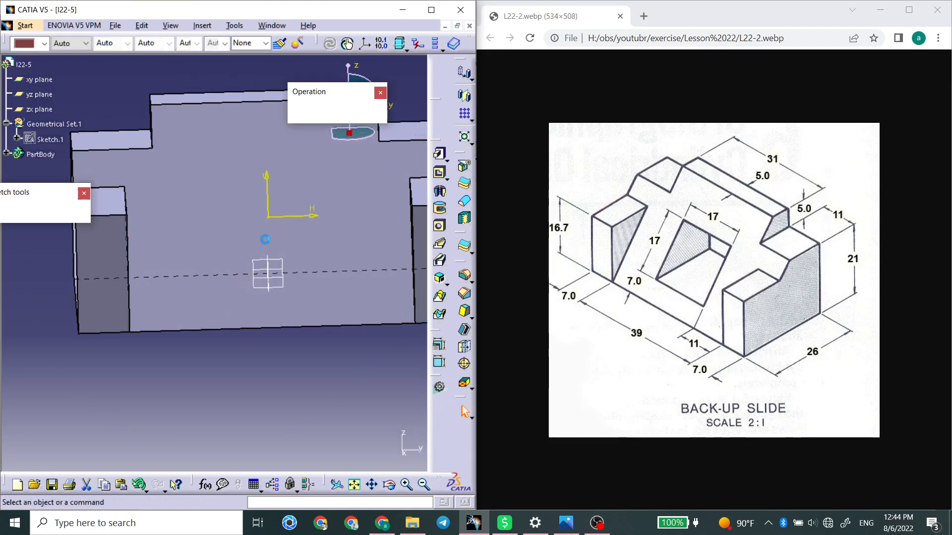
mouse_move(270, 206)
middle_down()
mouse_move(123, 270)
mouse_move(179, 279)
middle_up()
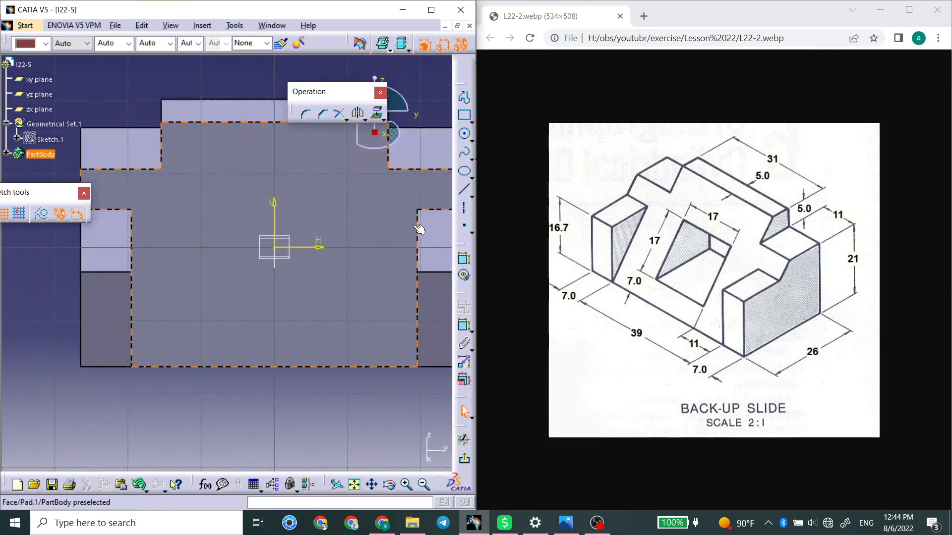
Sketch a centered rectangle about 12 mm wide on the vertical axis, above the origin, and stretch it taller.
click(472, 122)
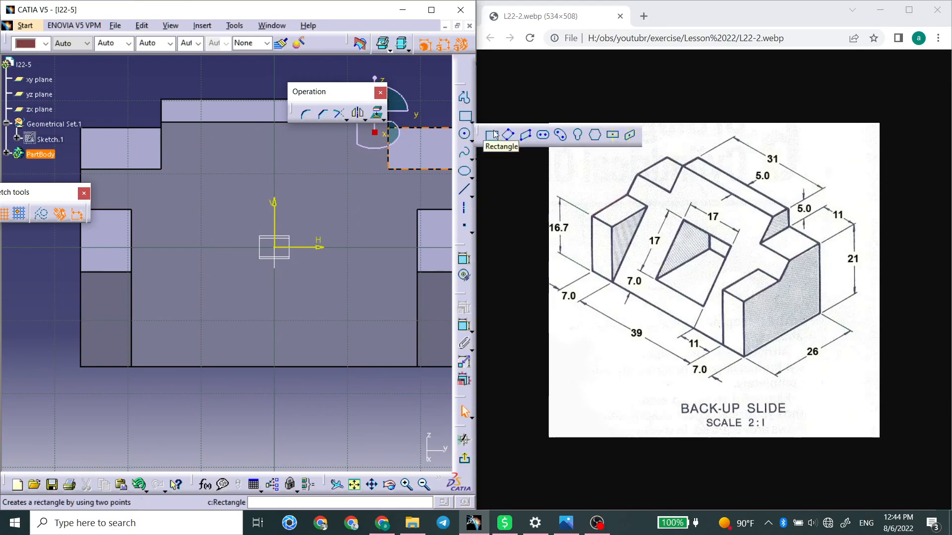
click(617, 133)
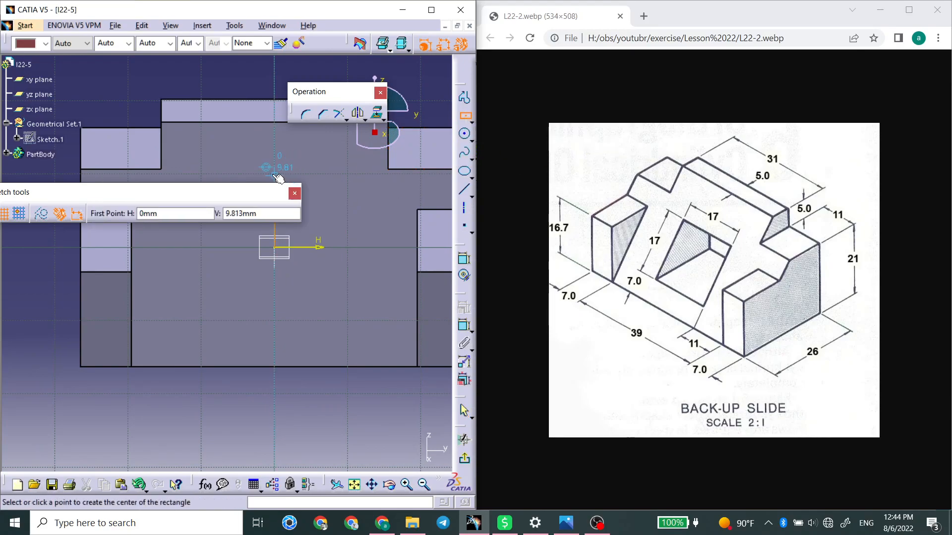
click(274, 175)
click(318, 145)
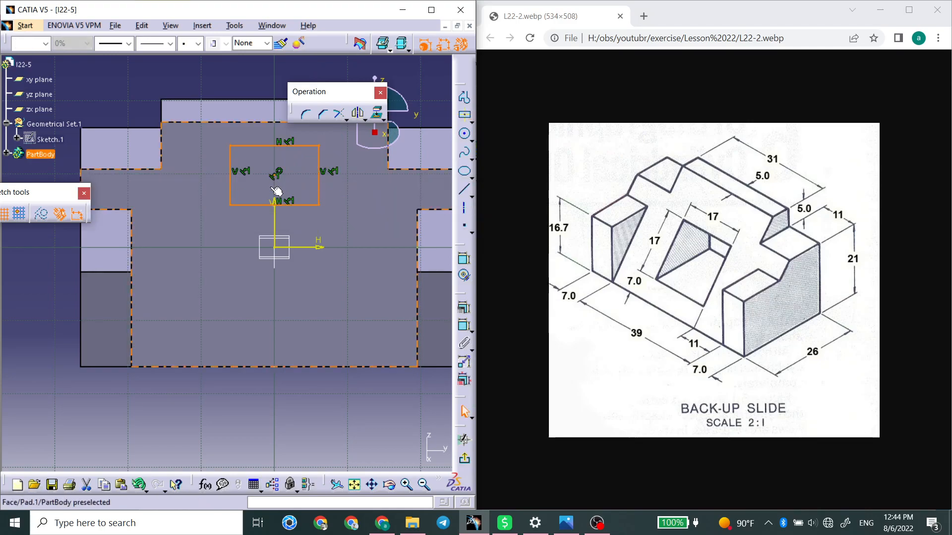
click(242, 83)
mouse_move(276, 173)
mouse_down()
mouse_move(275, 266)
mouse_move(275, 168)
mouse_up()
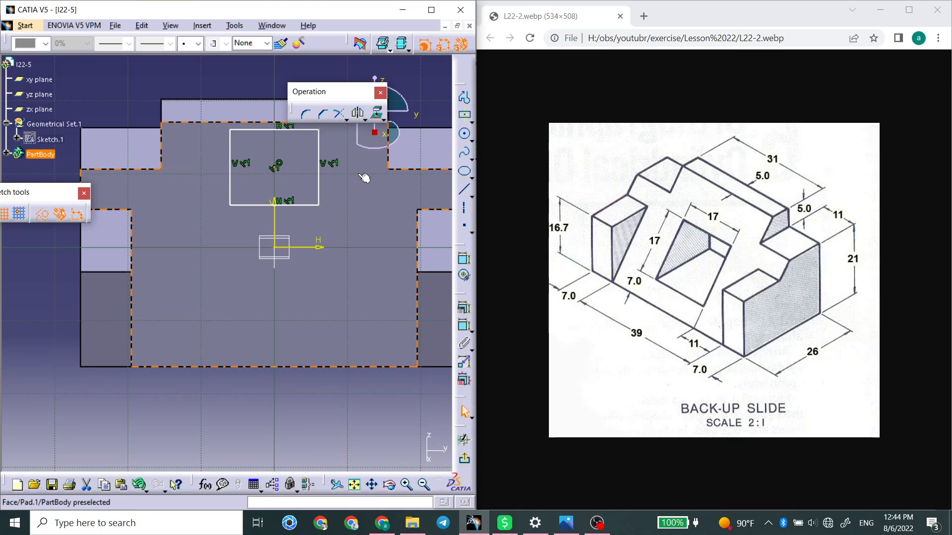
click(213, 73)
Dimension the rectangle's width and set it to 17 mm.
click(460, 262)
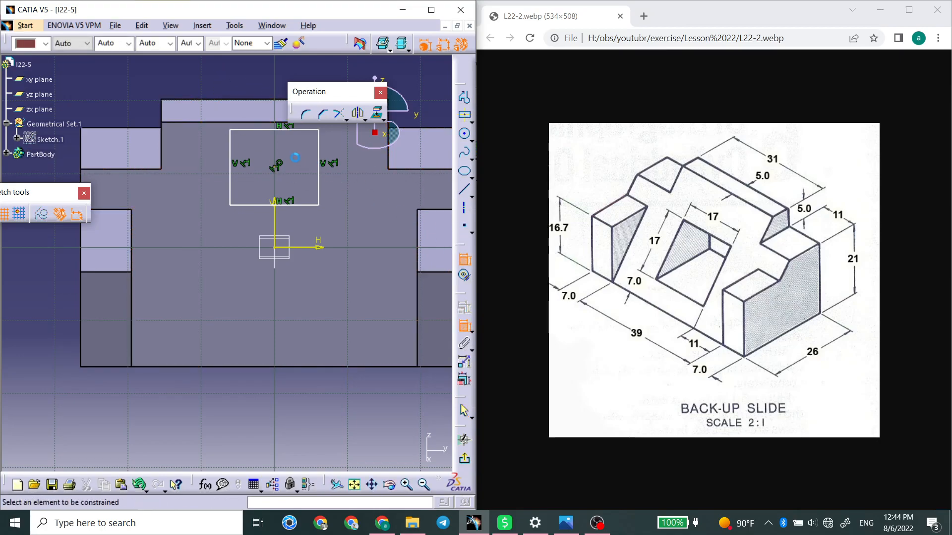
click(253, 131)
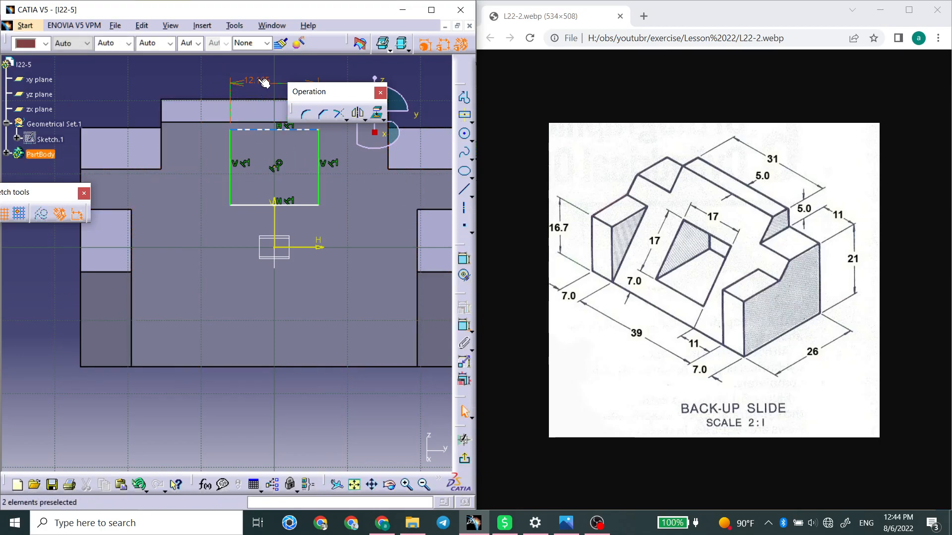
double_click(258, 82)
text(17)
key(Return)
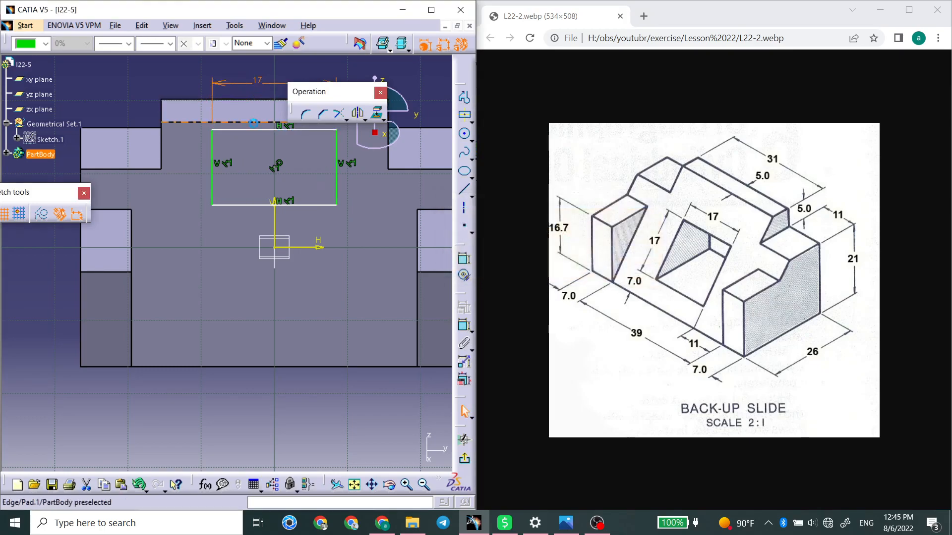
Dimension the rectangle's height along the slope and set it to 17 mm.
click(214, 169)
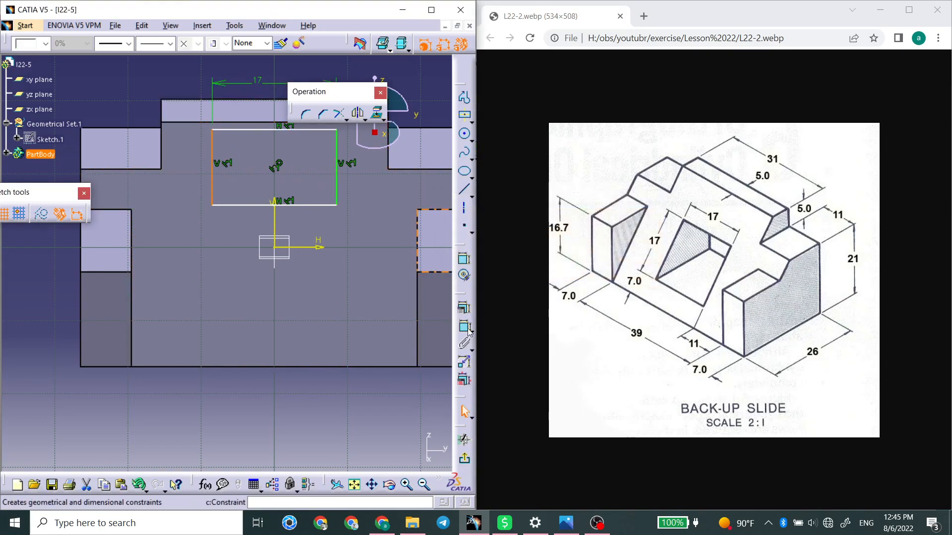
click(174, 98)
double_click(169, 99)
text(17)
key(Return)
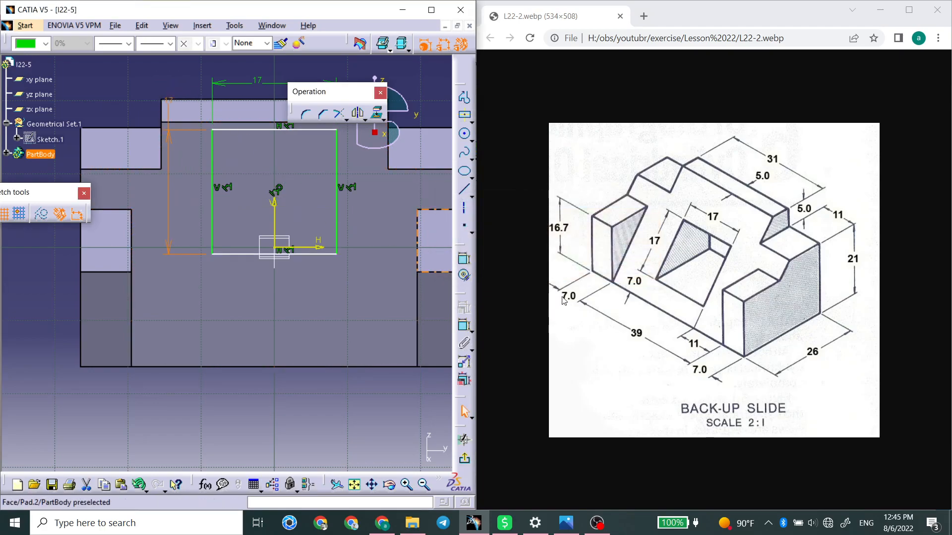
Dimension the distance from the rectangle's lower edge to the body's front base edge and set it to 7 mm.
click(465, 260)
click(231, 254)
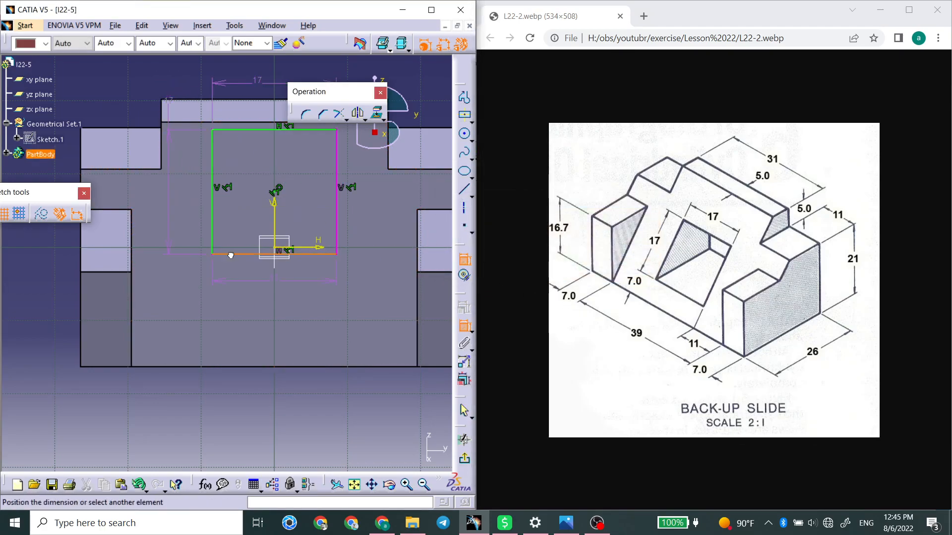
click(256, 371)
click(247, 392)
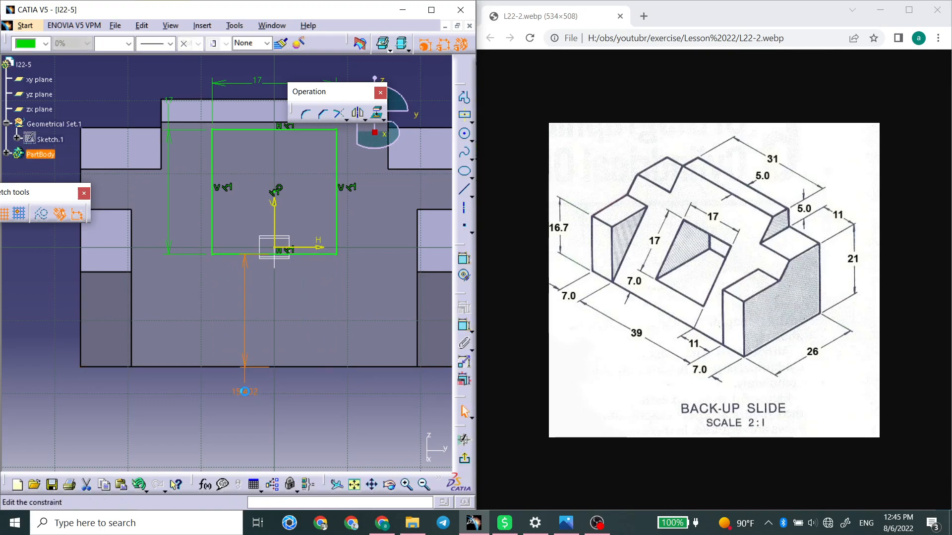
double_click(246, 393)
text(7)
key(Return)
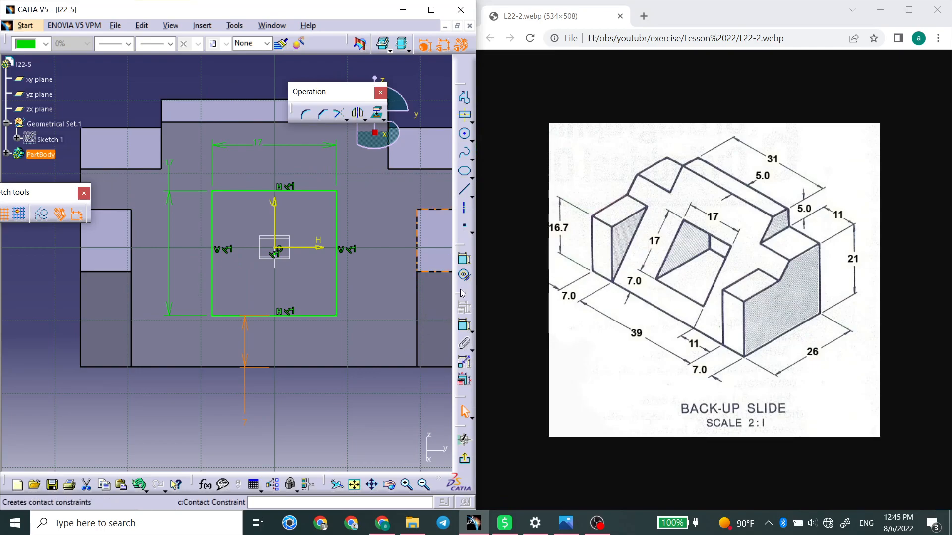
Exit the sketch and set up a pocket of the rectangle with its first limit set to Up to last.
click(462, 274)
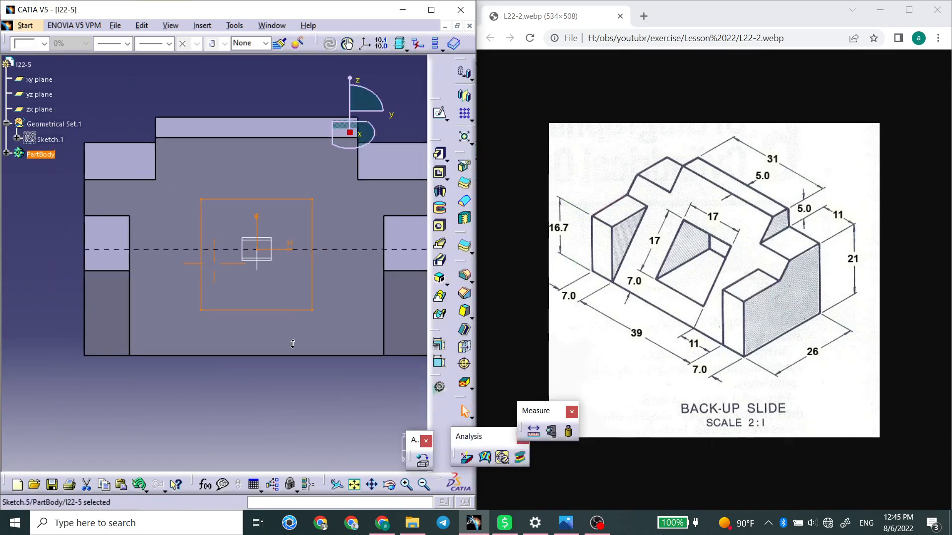
click(444, 173)
click(436, 324)
click(436, 351)
middle_drag(296, 402, 258, 254)
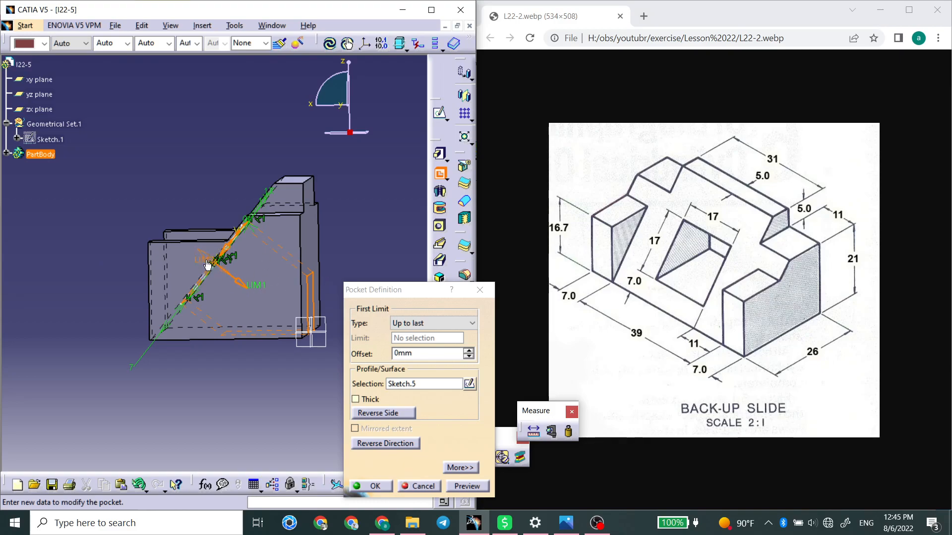
click(415, 324)
click(416, 325)
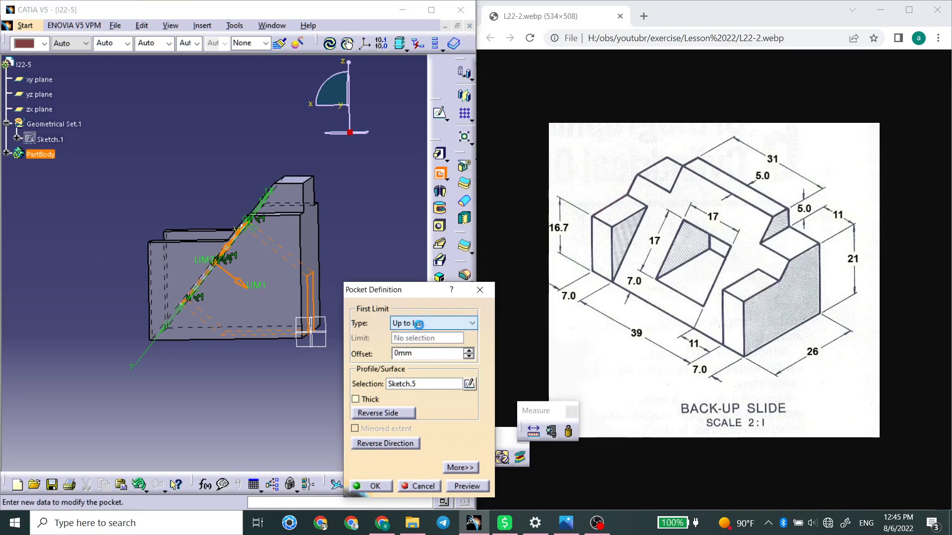
Turn off Normal to profile, set the pocket direction to the X Axis, and create the pocket.
click(459, 467)
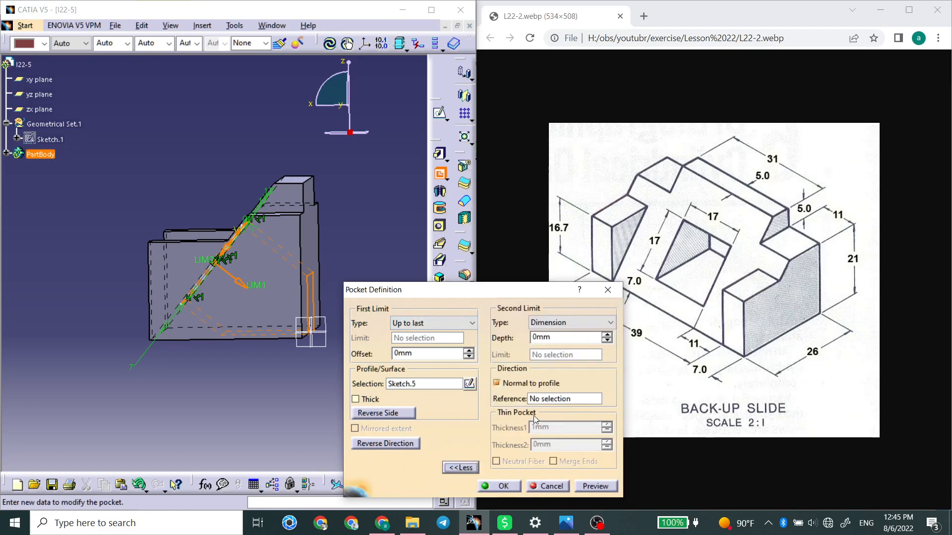
click(520, 384)
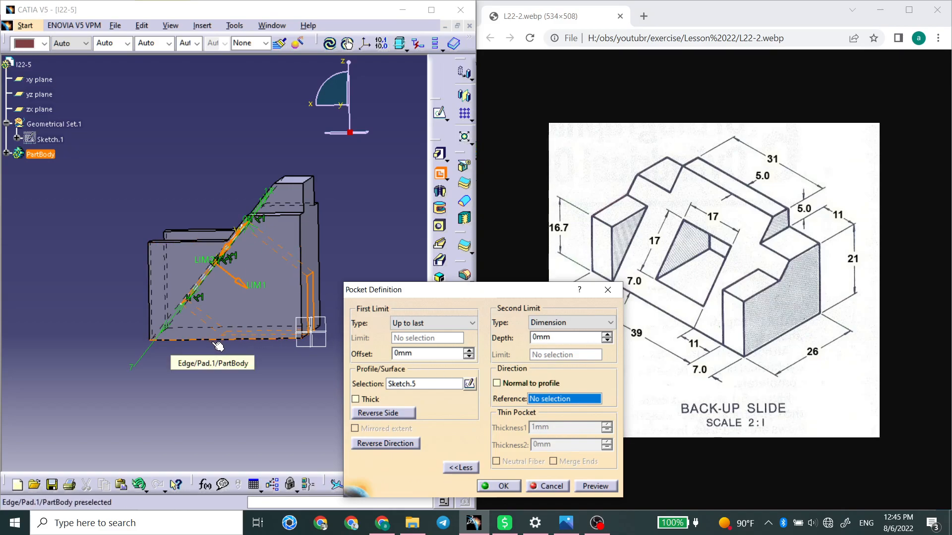
right_click(578, 399)
click(595, 427)
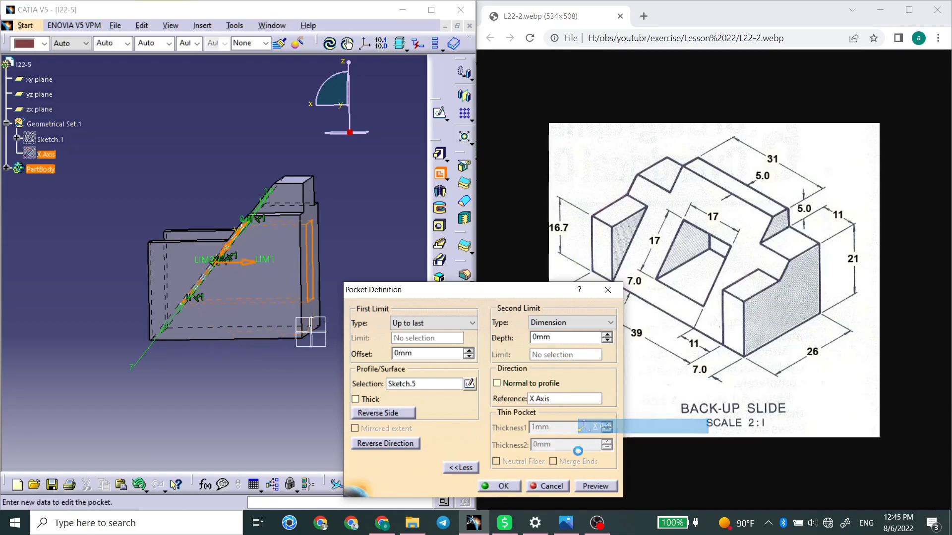
click(505, 486)
middle_drag(318, 267, 304, 350)
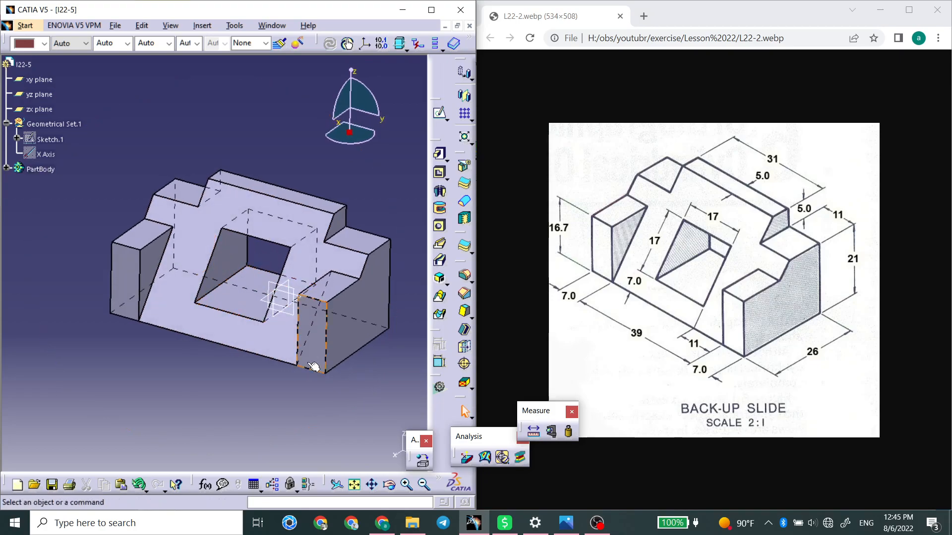
Save the part as l22-5.CATPart in the Lesson 22 folder.
key(ctrl+s)
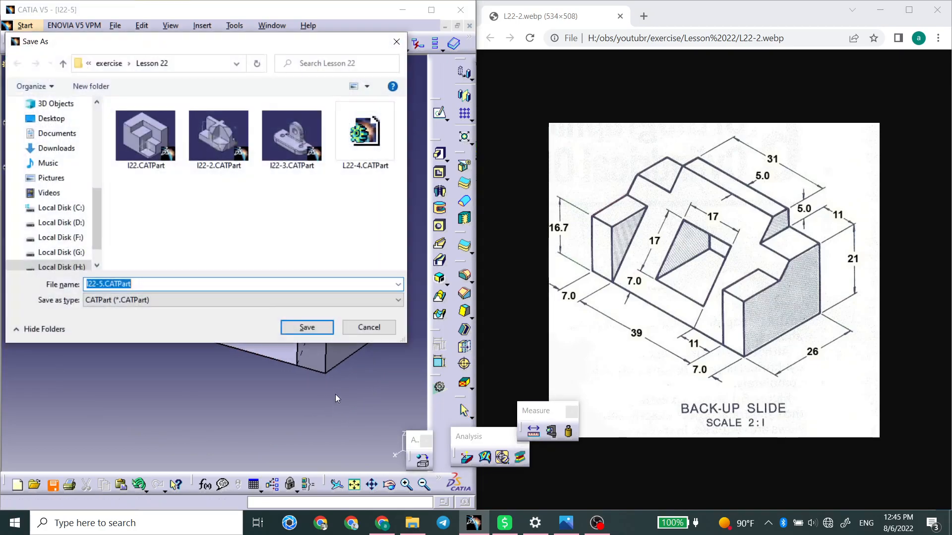
click(306, 328)
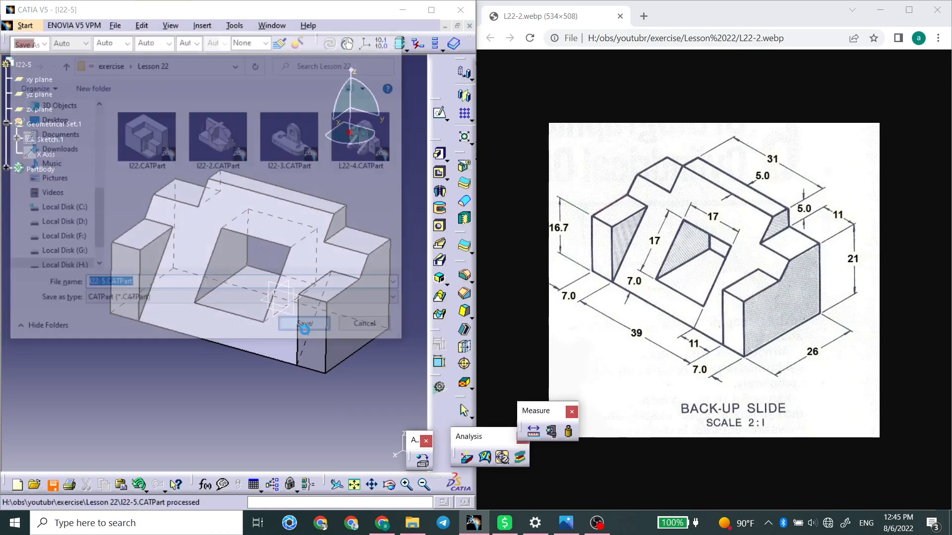
mouse_move(599, 526)
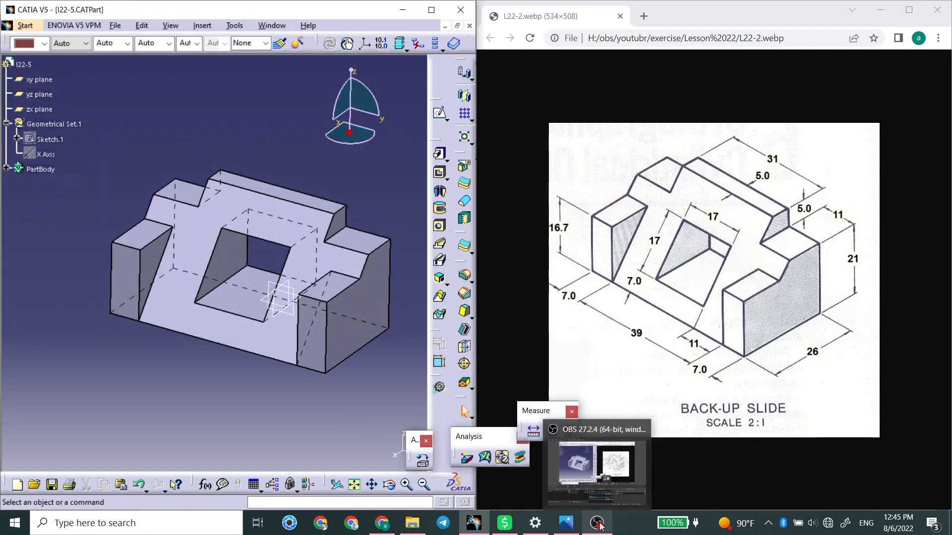
click(602, 493)
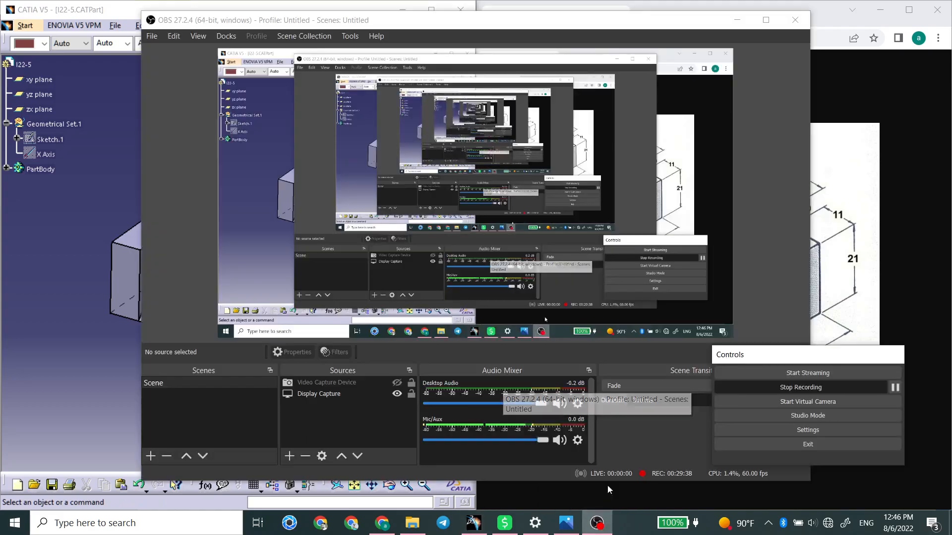